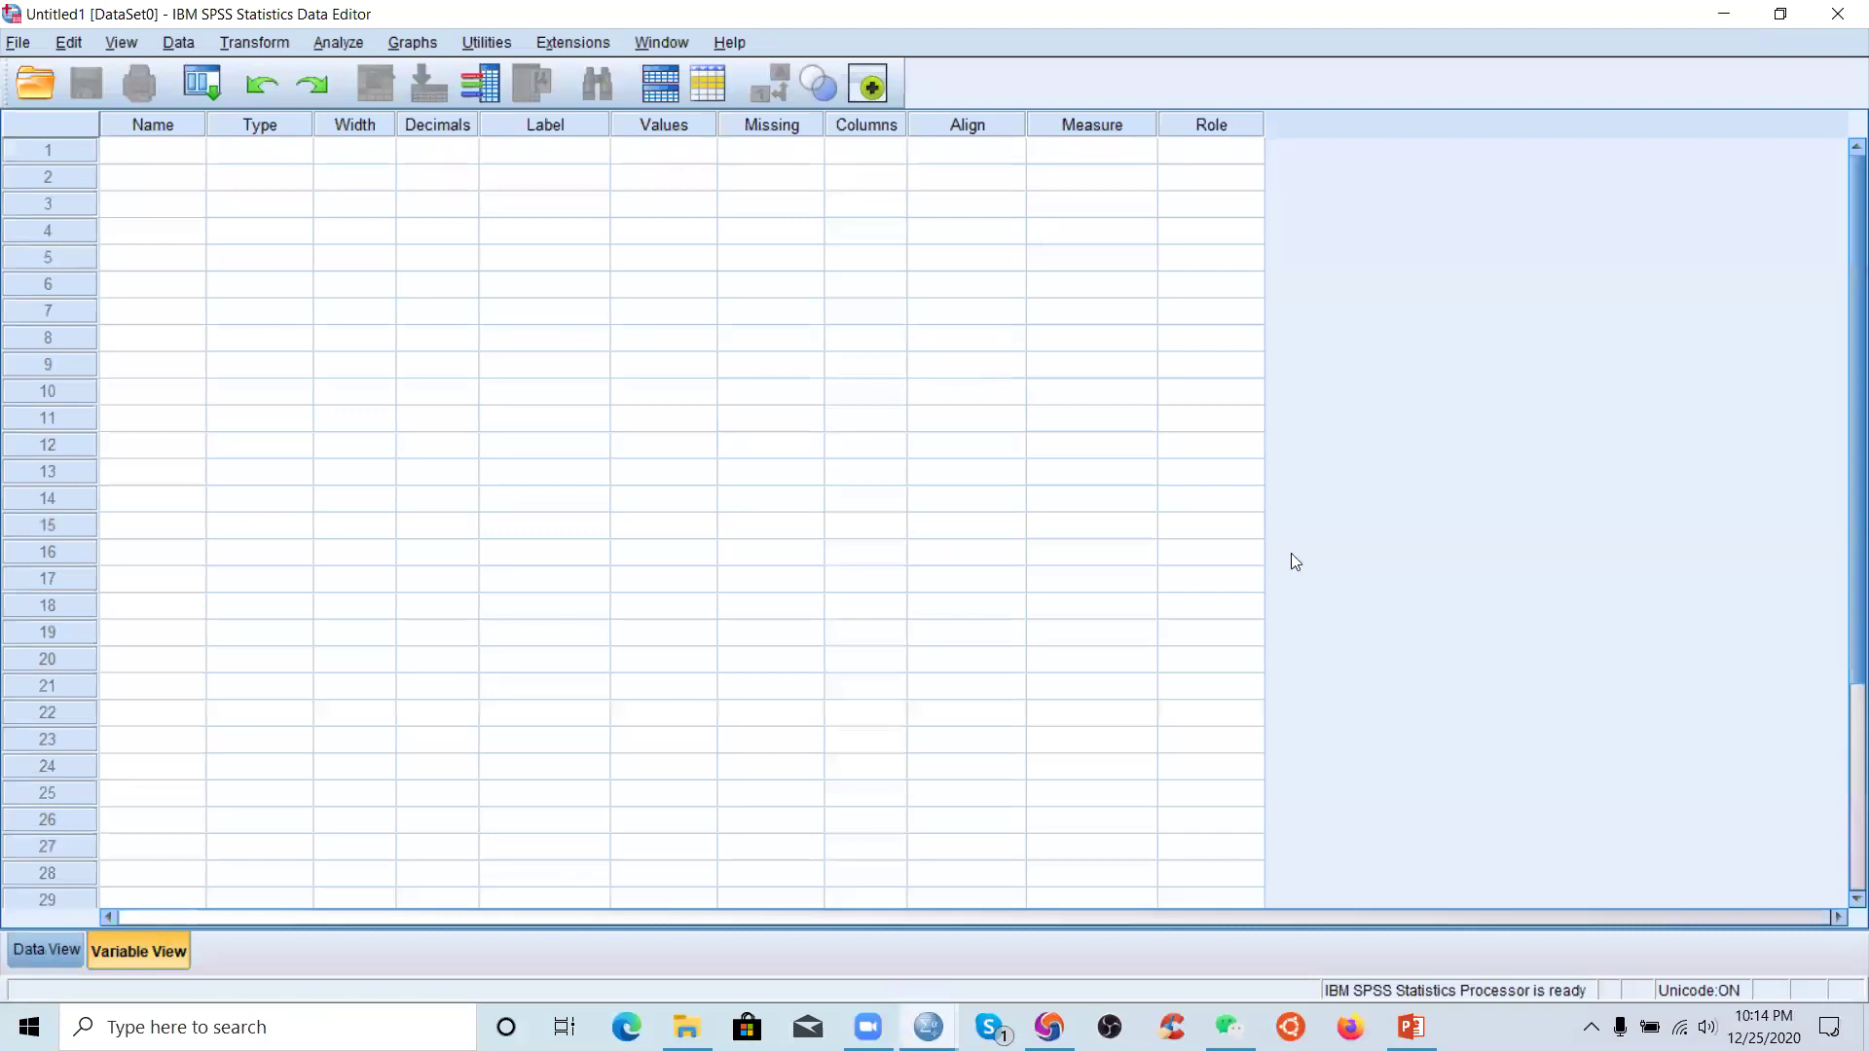
left_click(1590, 1027)
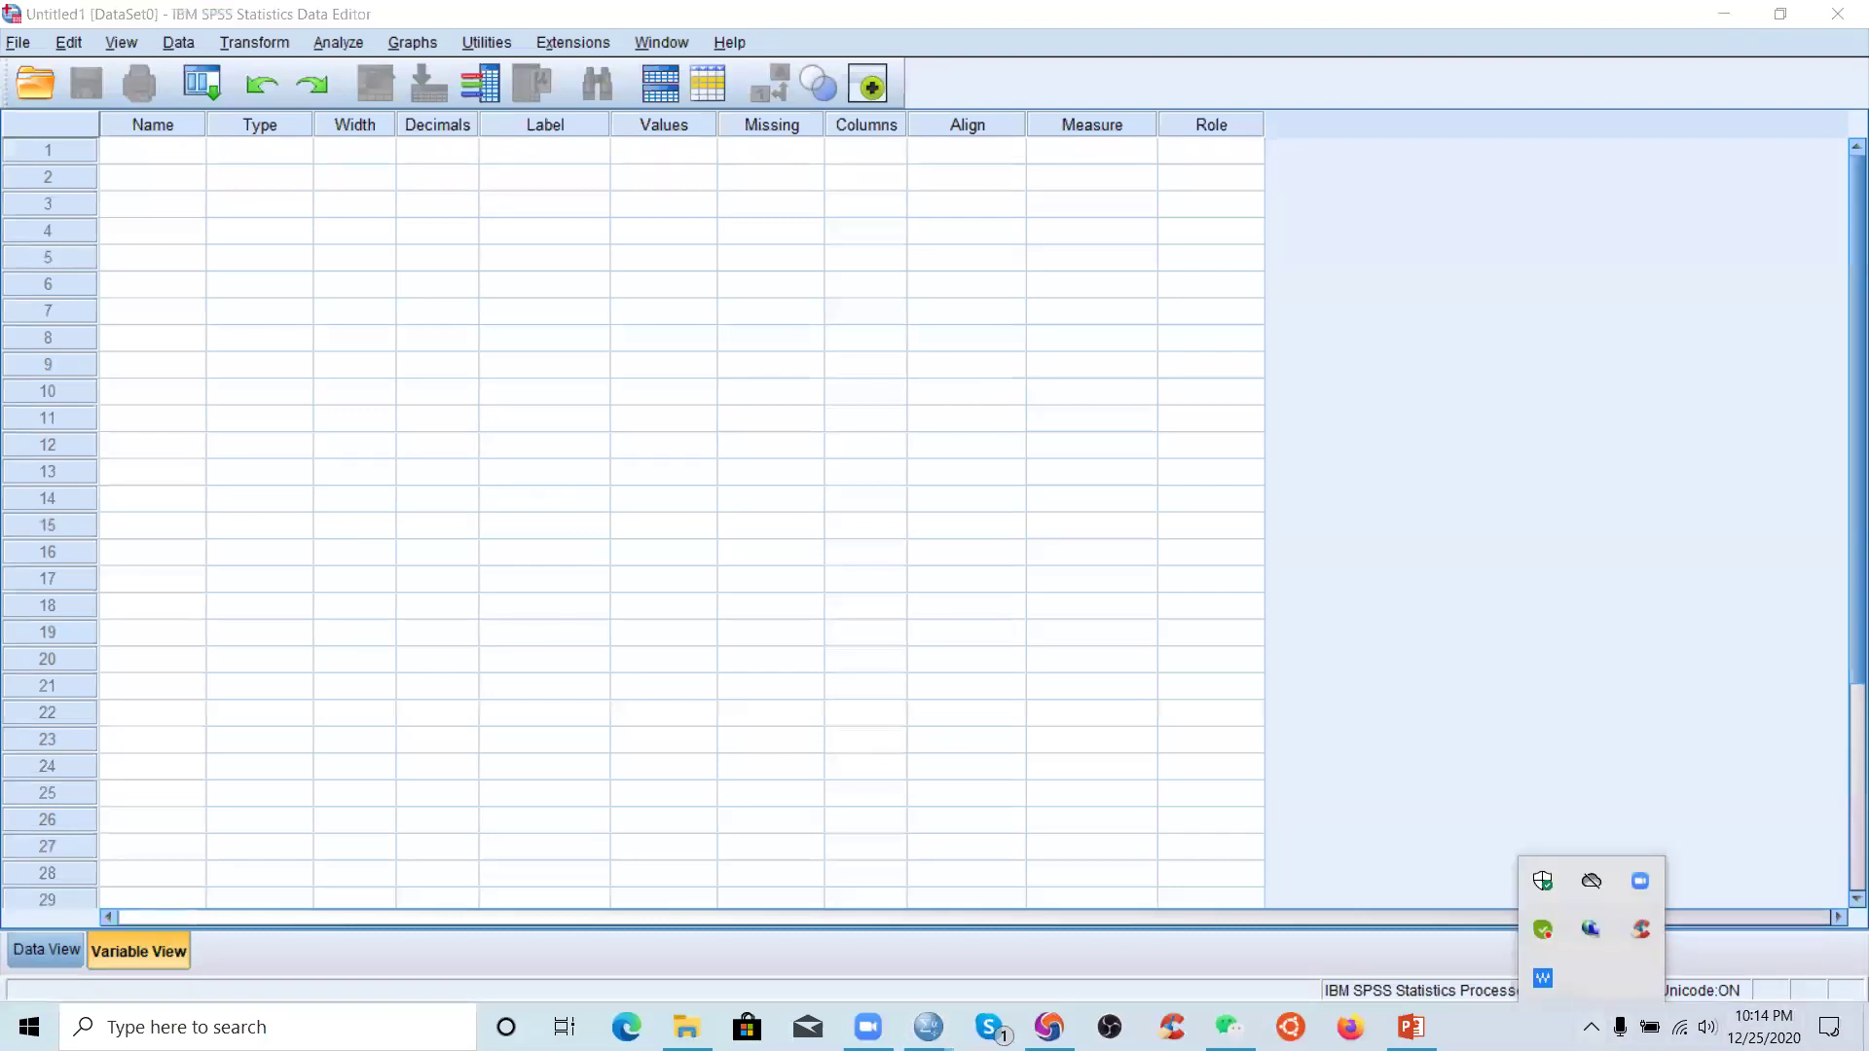
left_click(1287, 48)
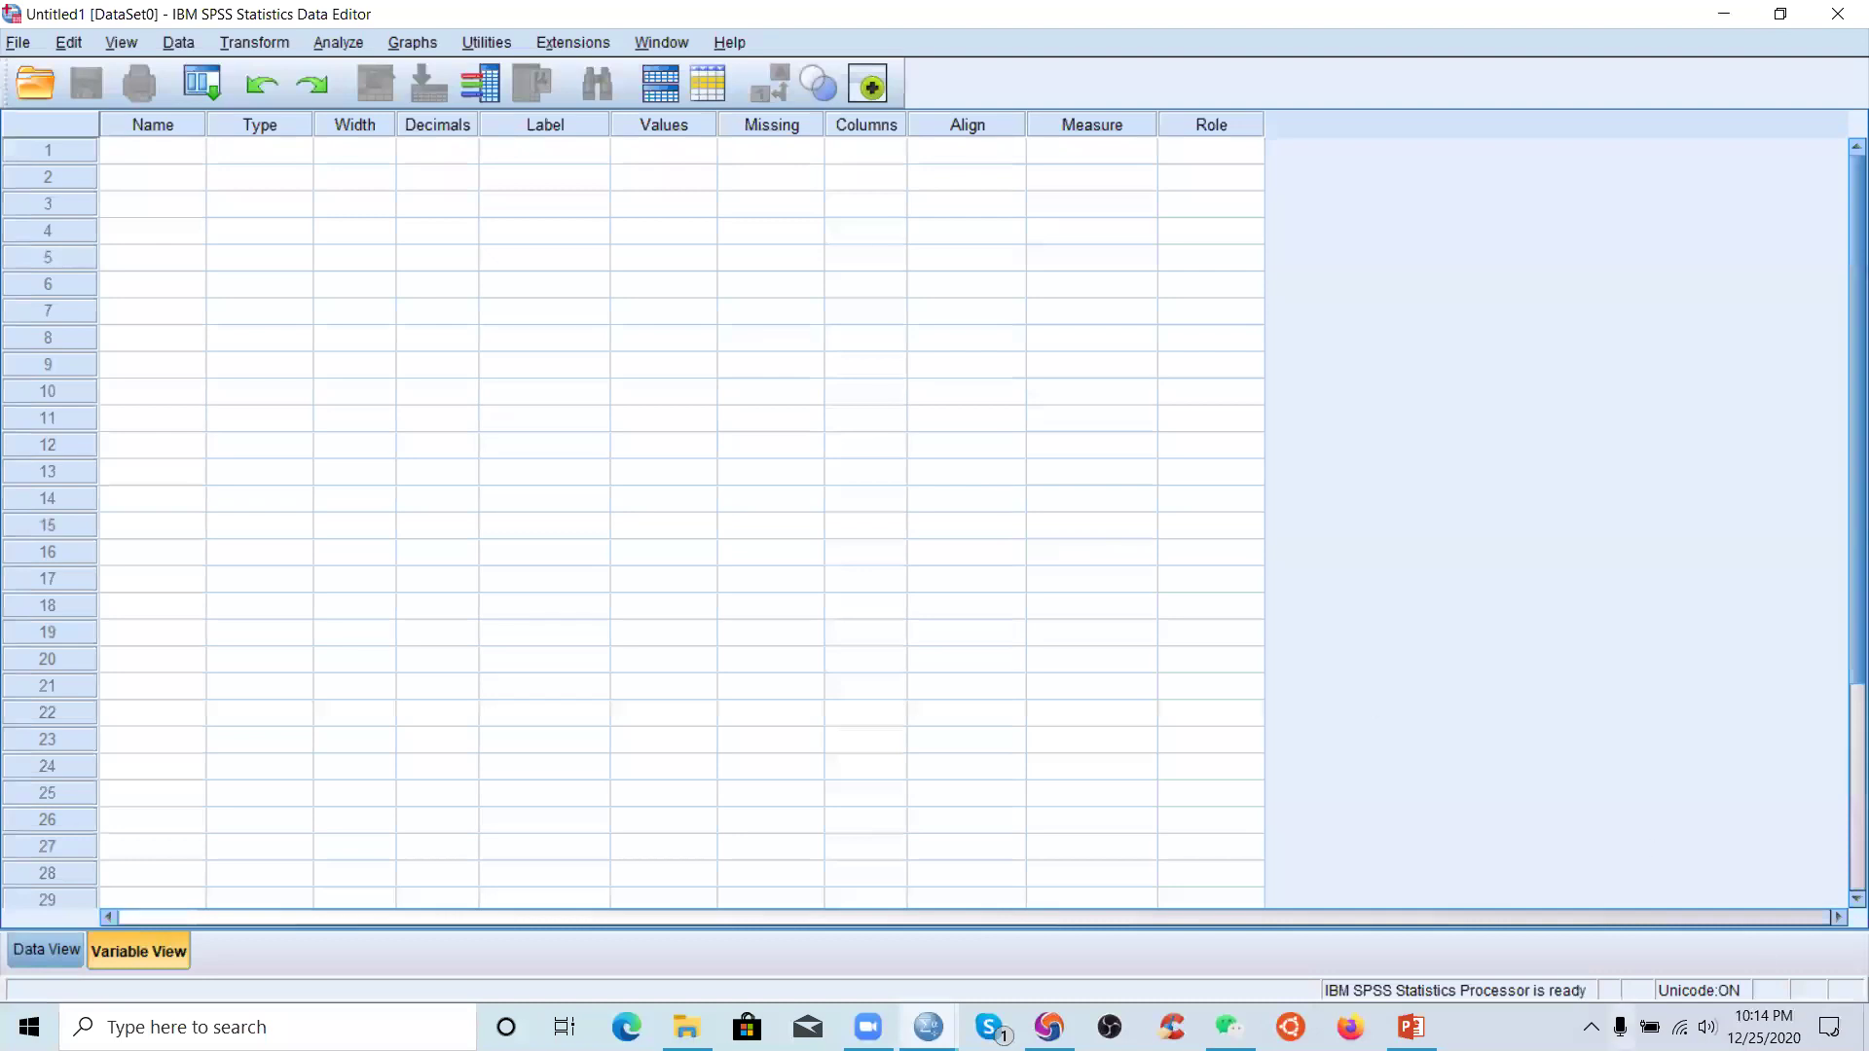
left_click(1590, 1027)
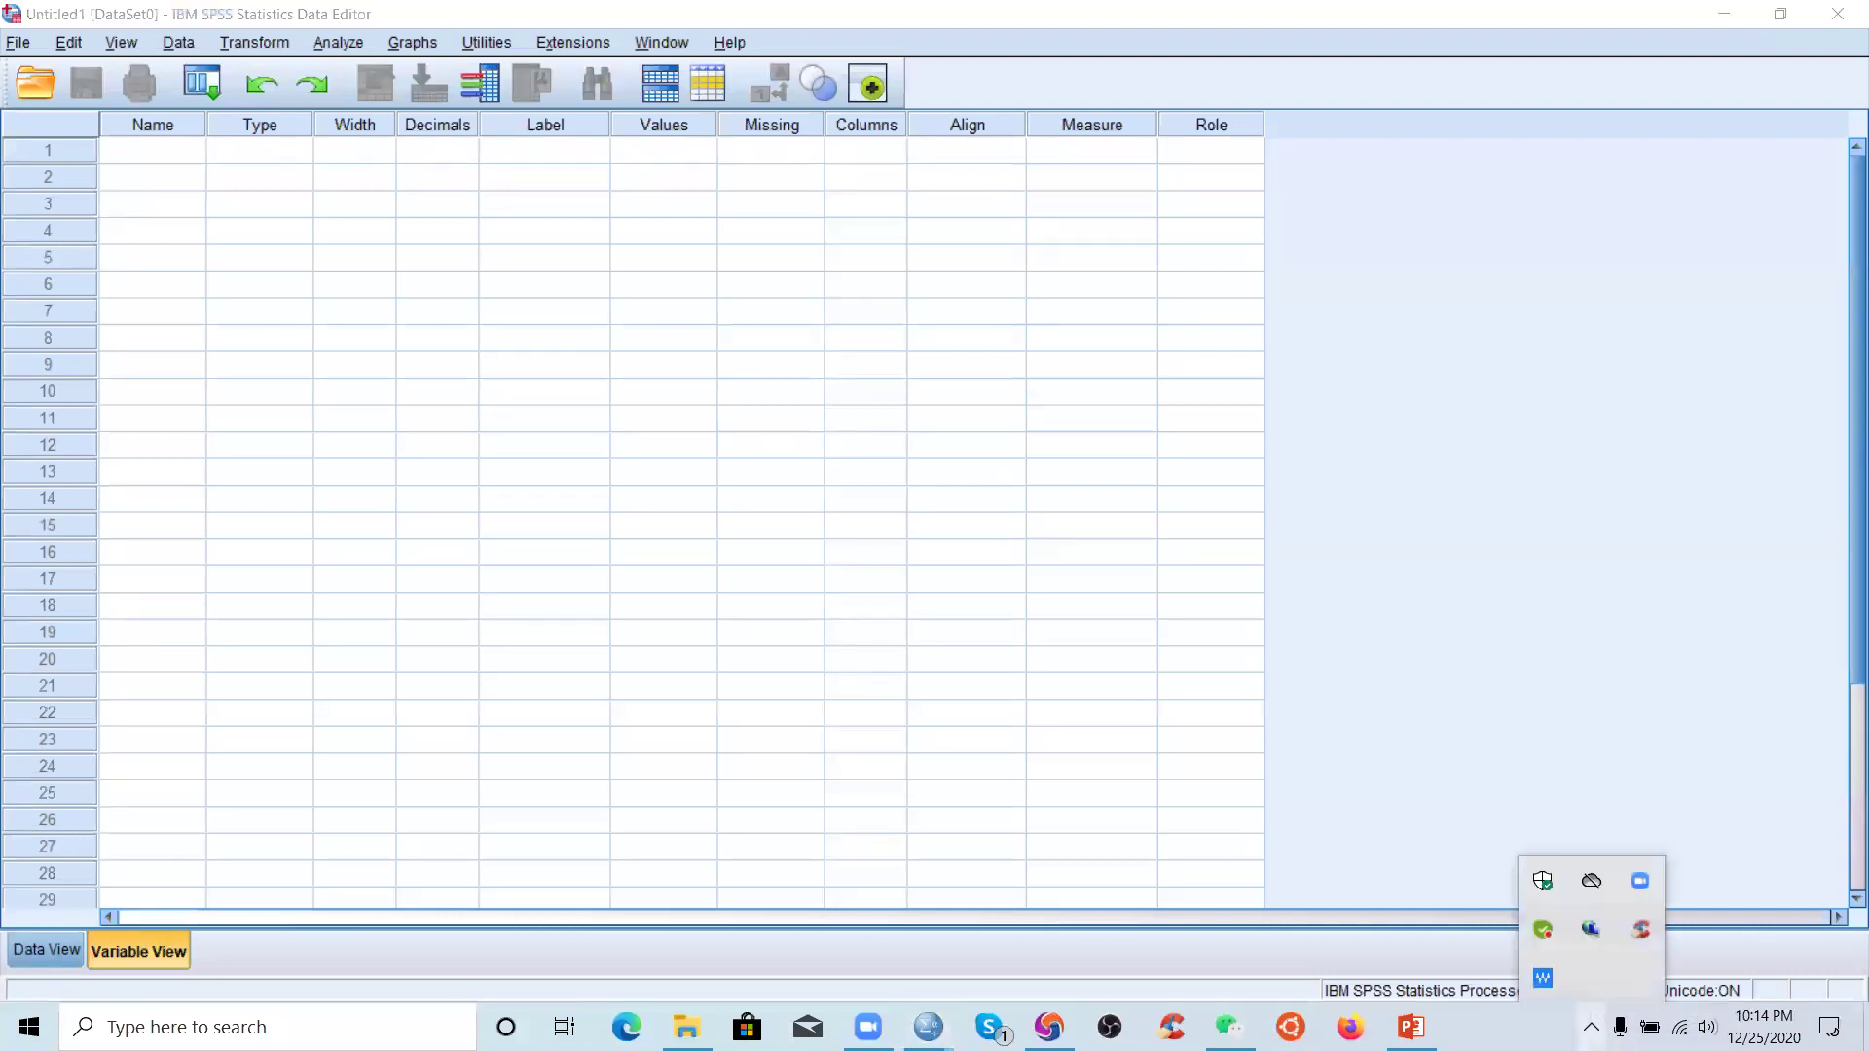
left_click(1400, 50)
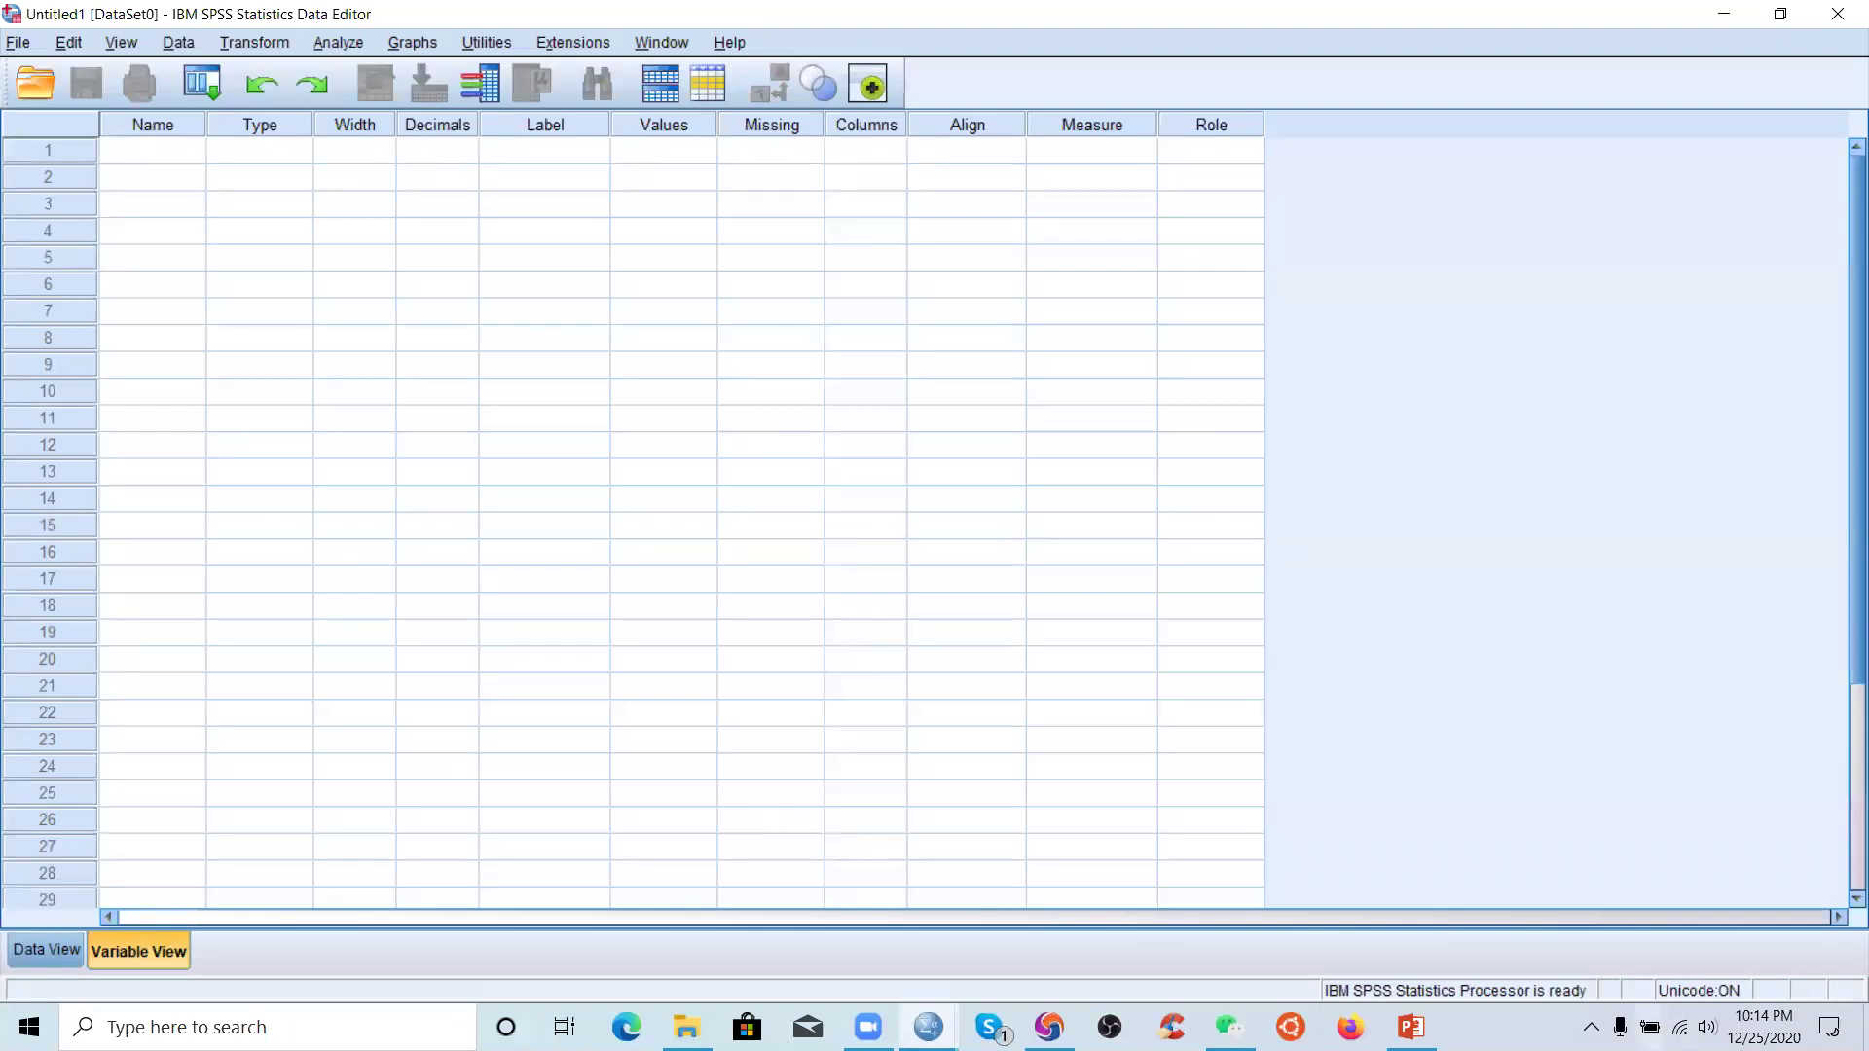
left_click(1590, 1027)
left_click(1528, 936)
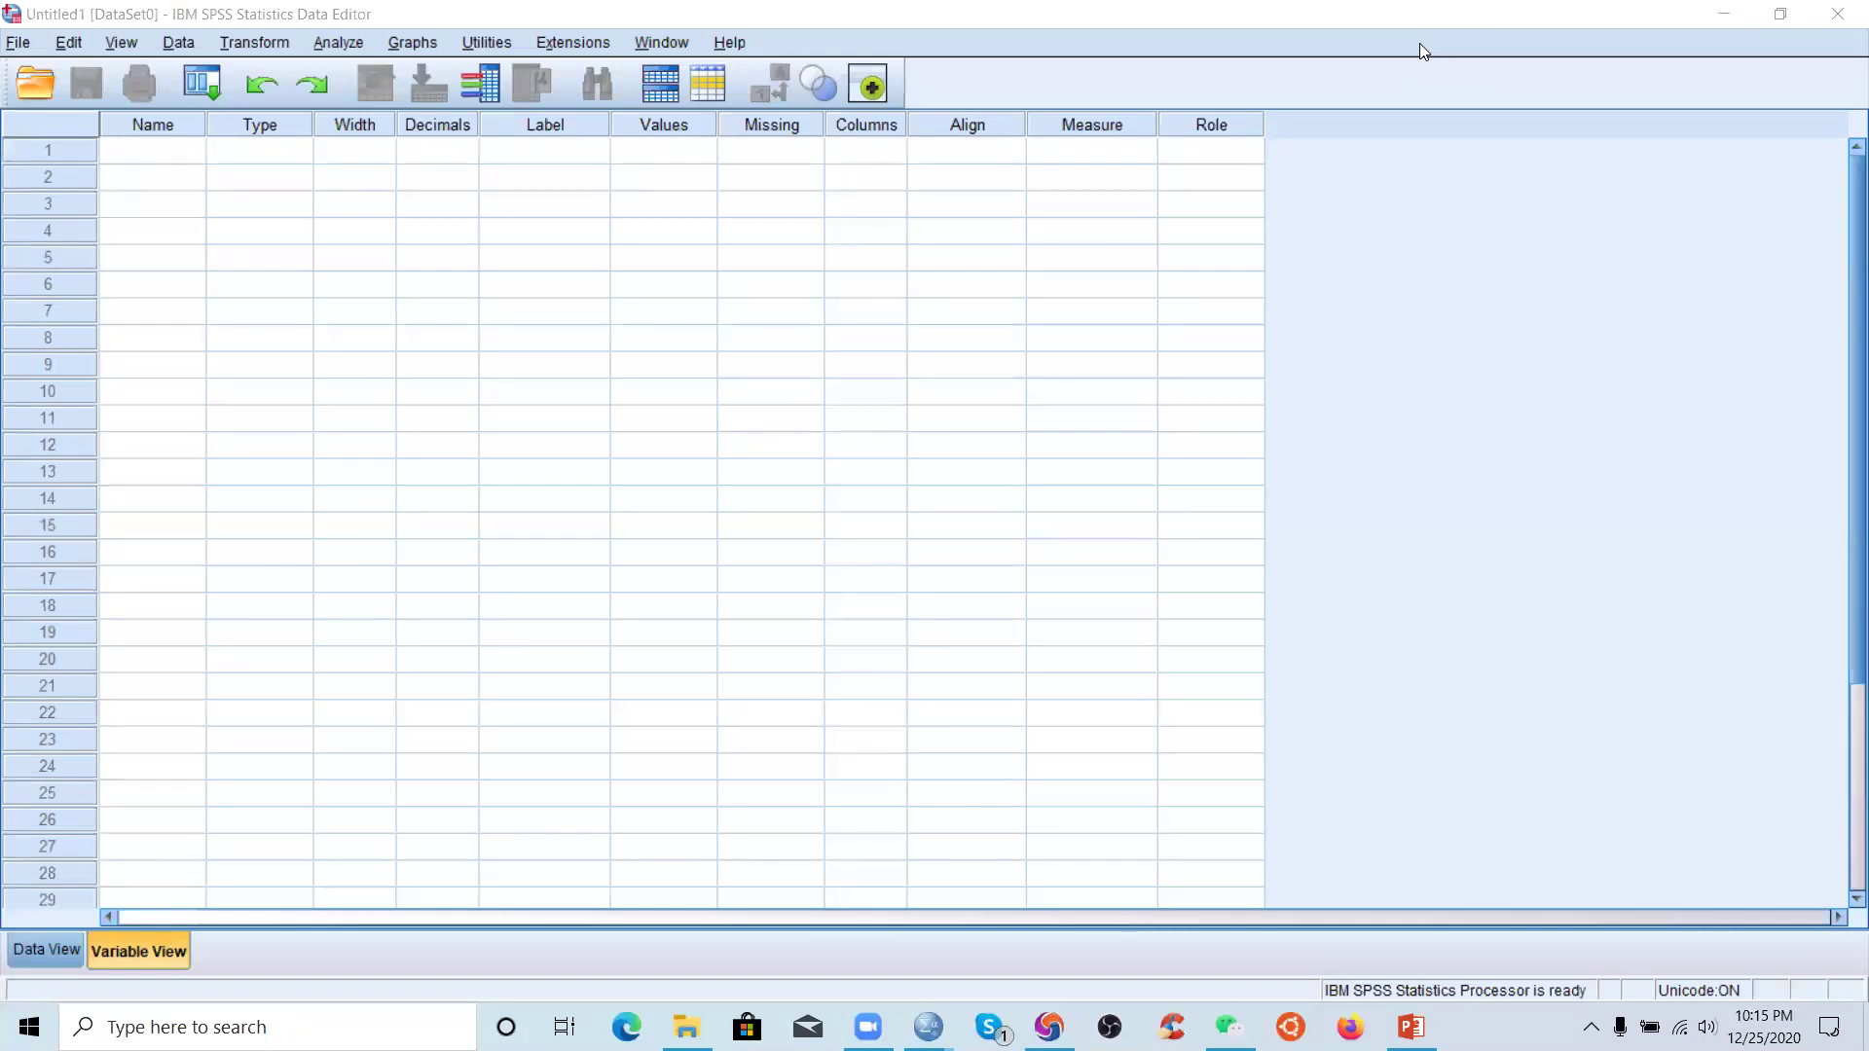
left_click(1631, 14)
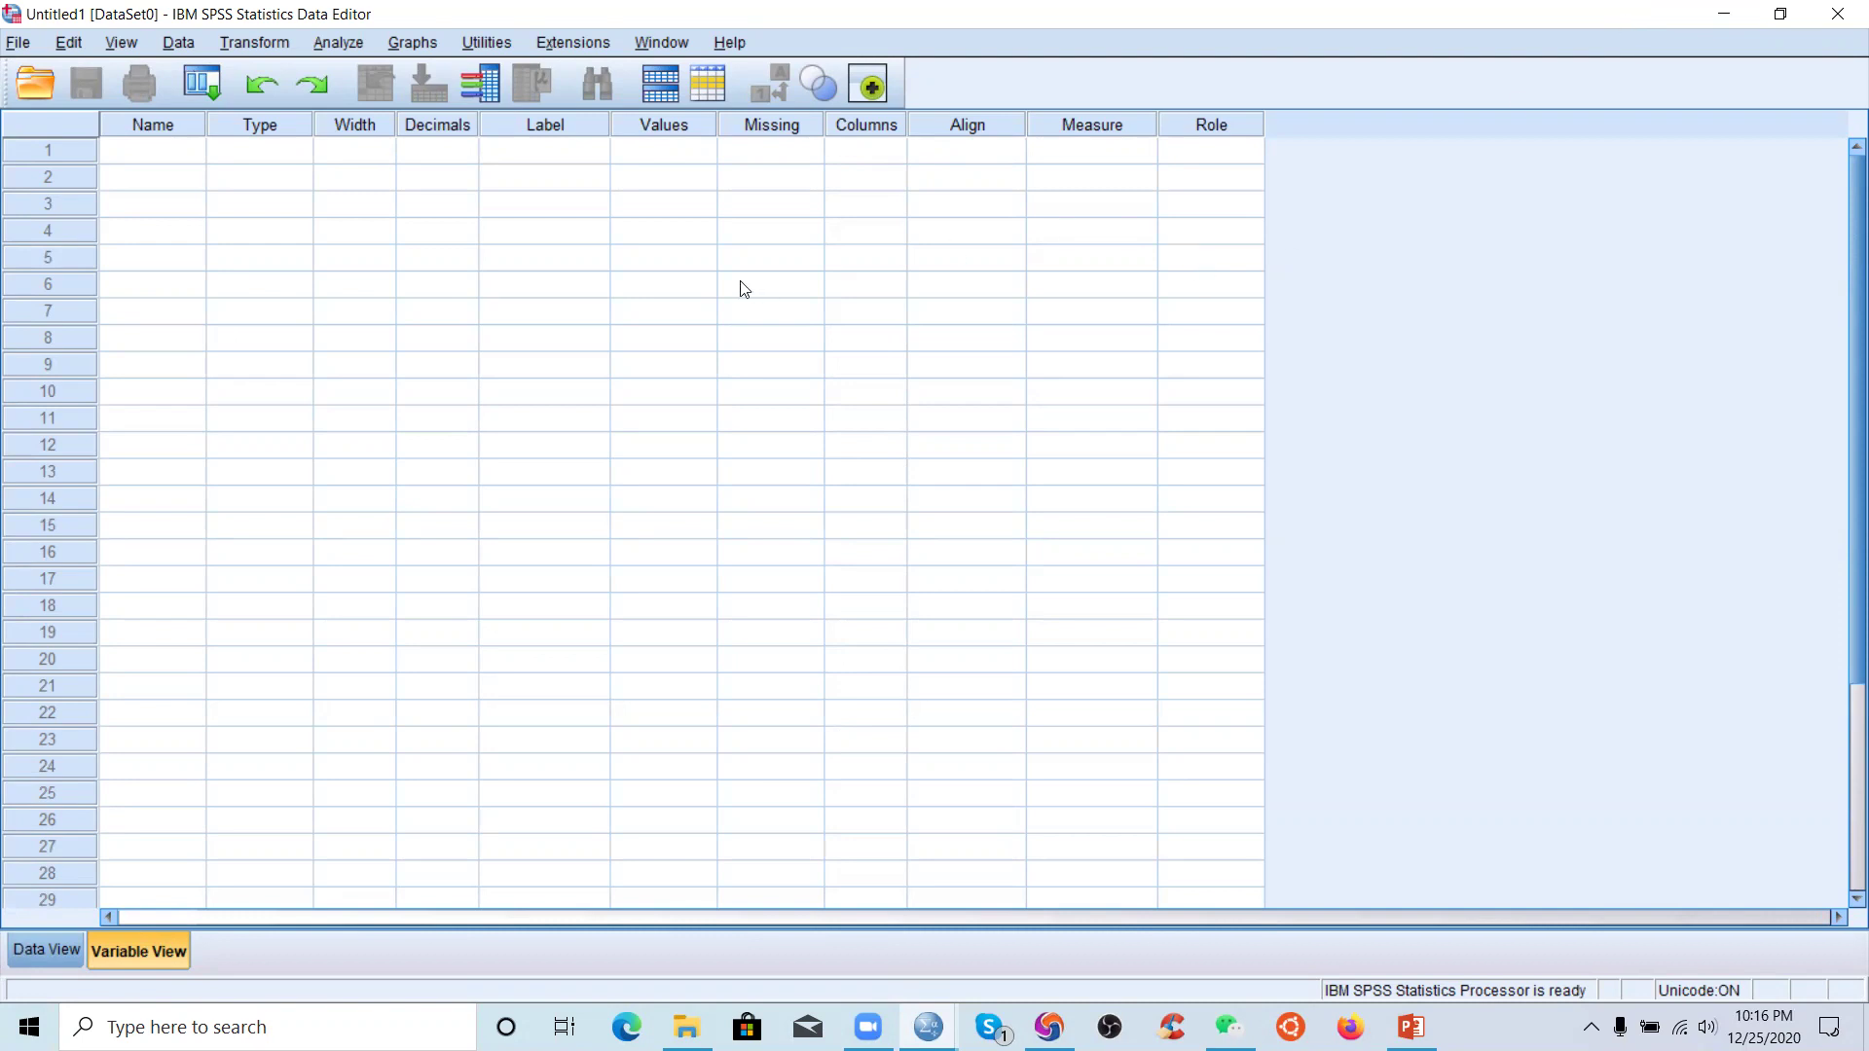
- Close the Output1 viewer without saving its contents and return to the empty data editor
left_click(686, 1027)
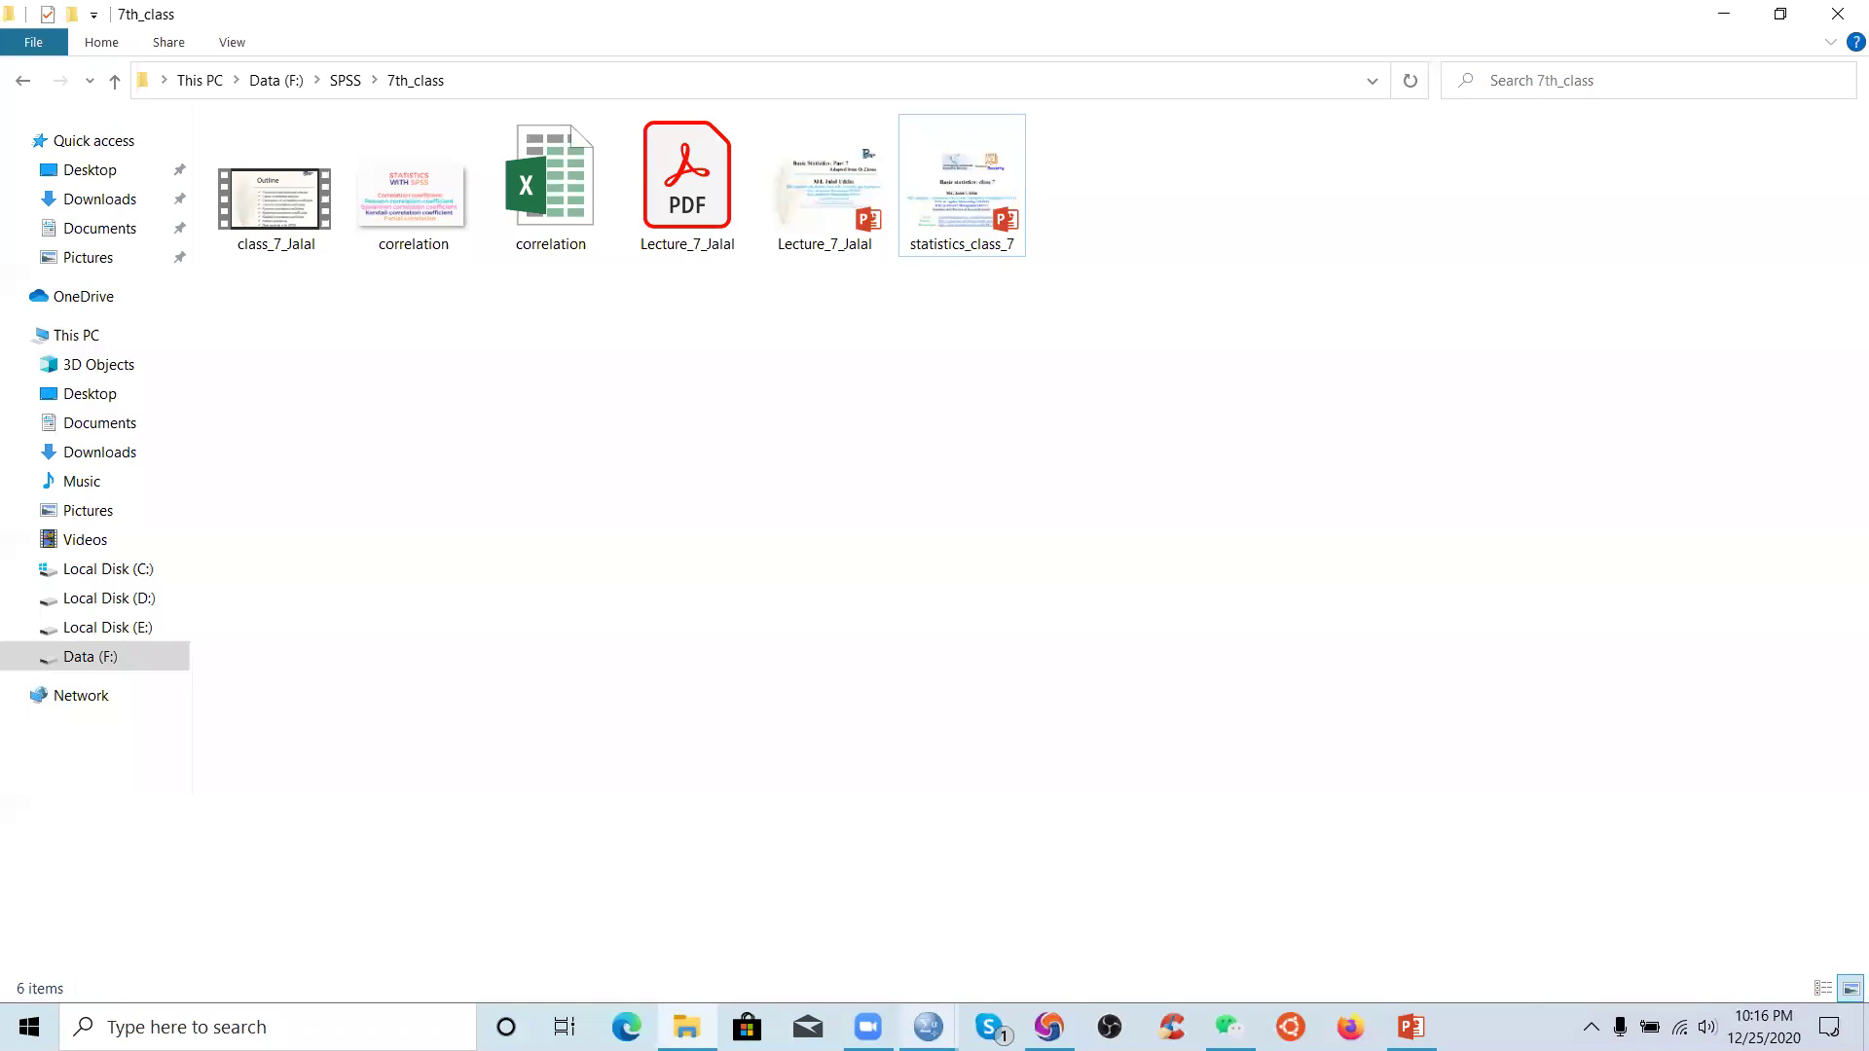
left_click(929, 1026)
left_click(1012, 900)
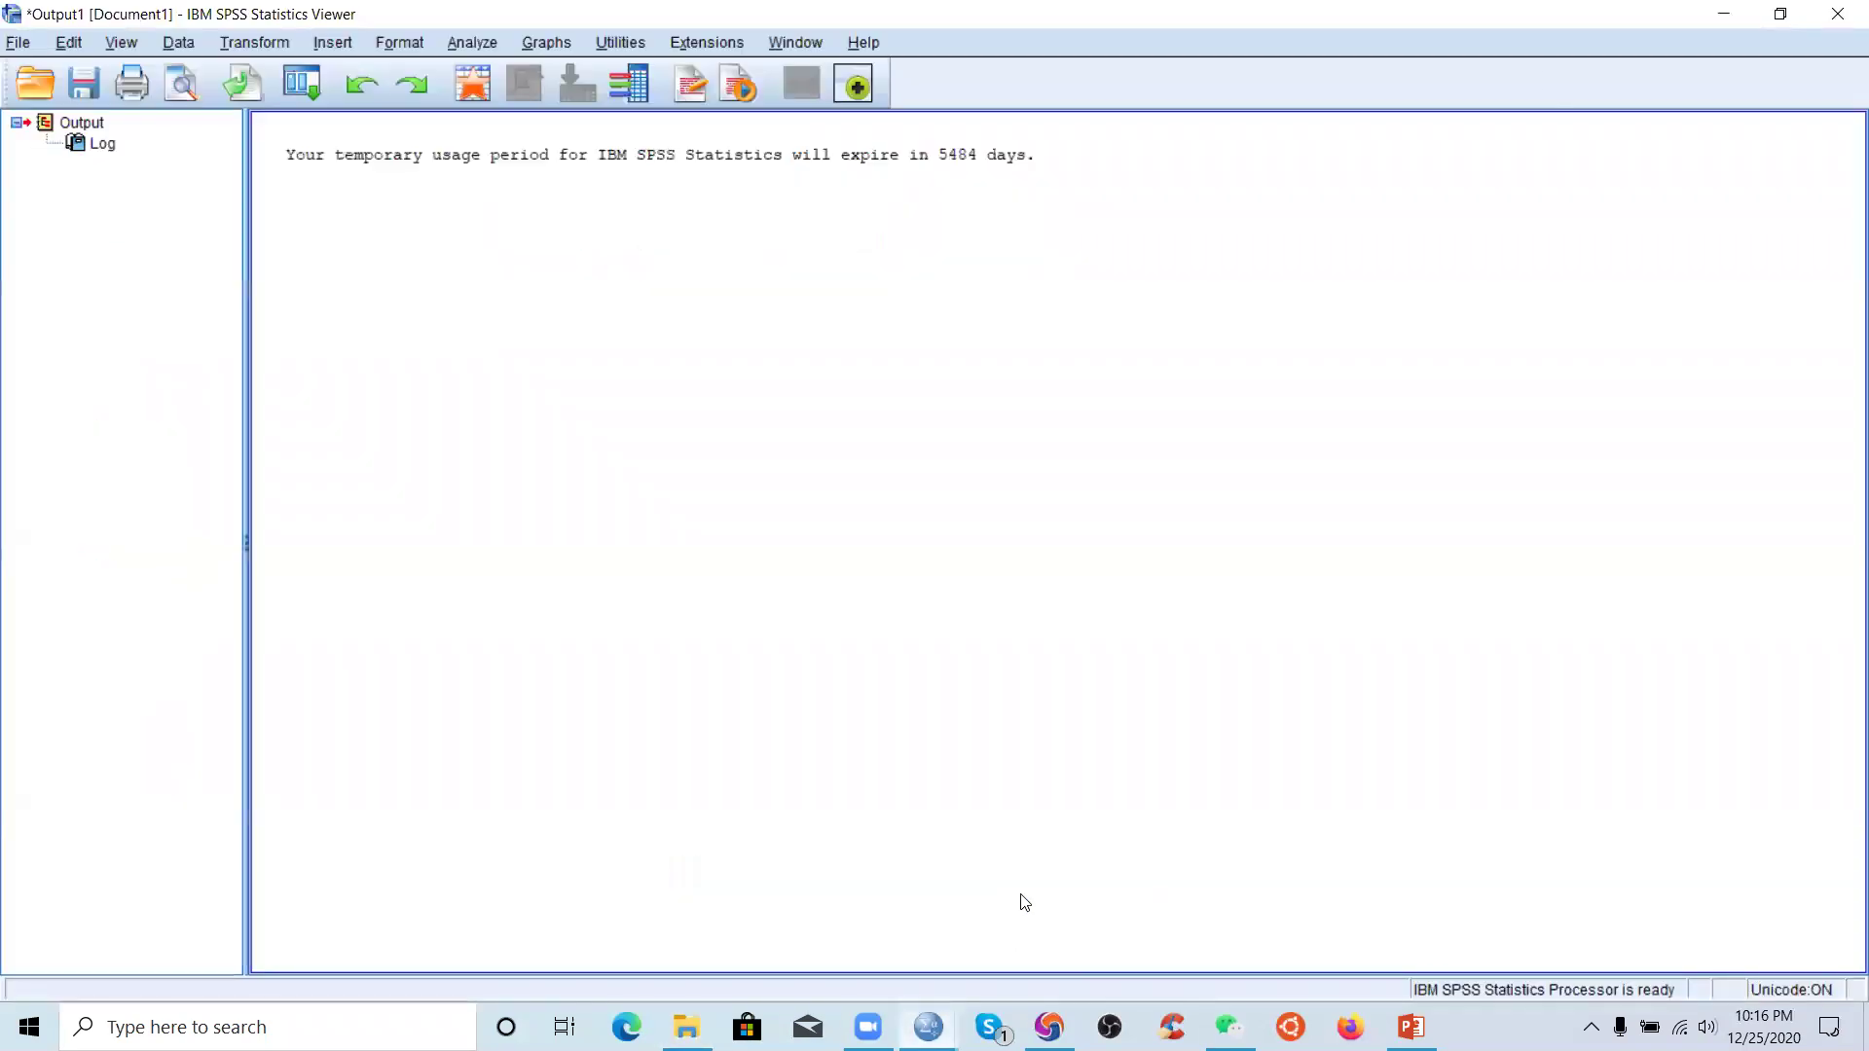
left_click(1838, 15)
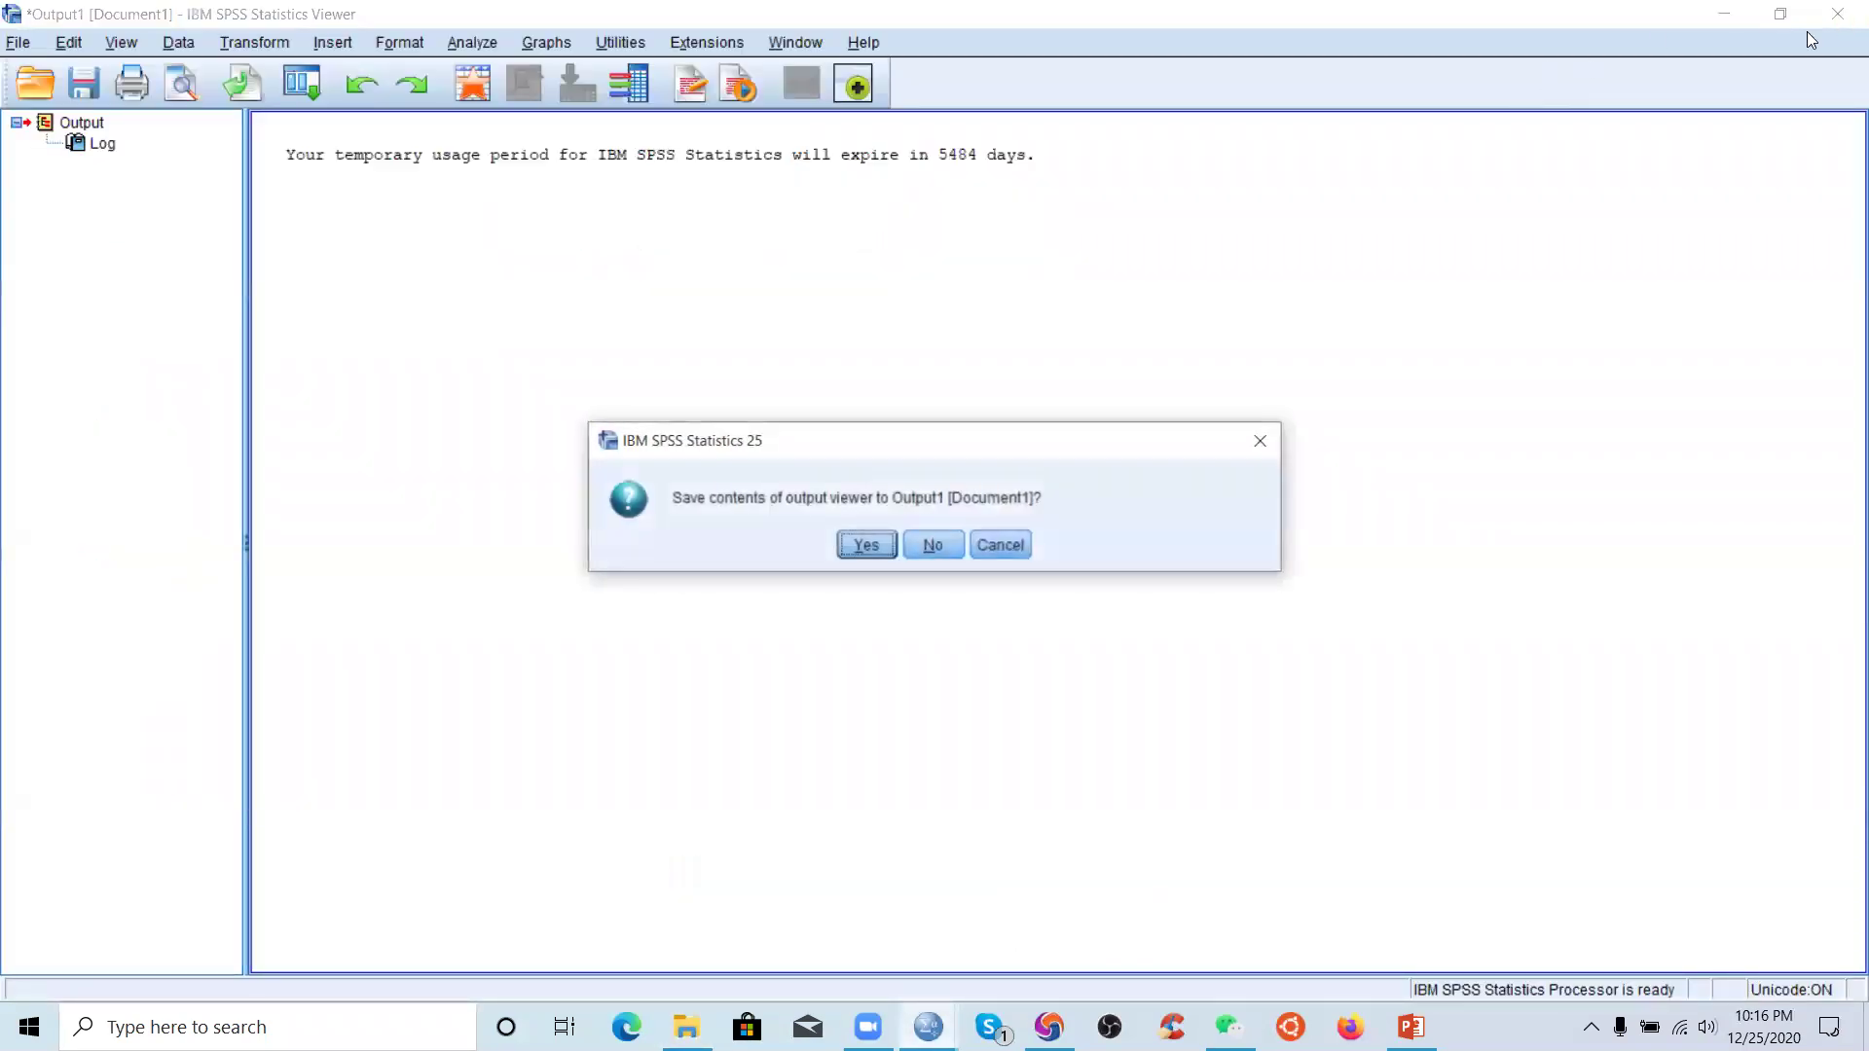
left_click(937, 547)
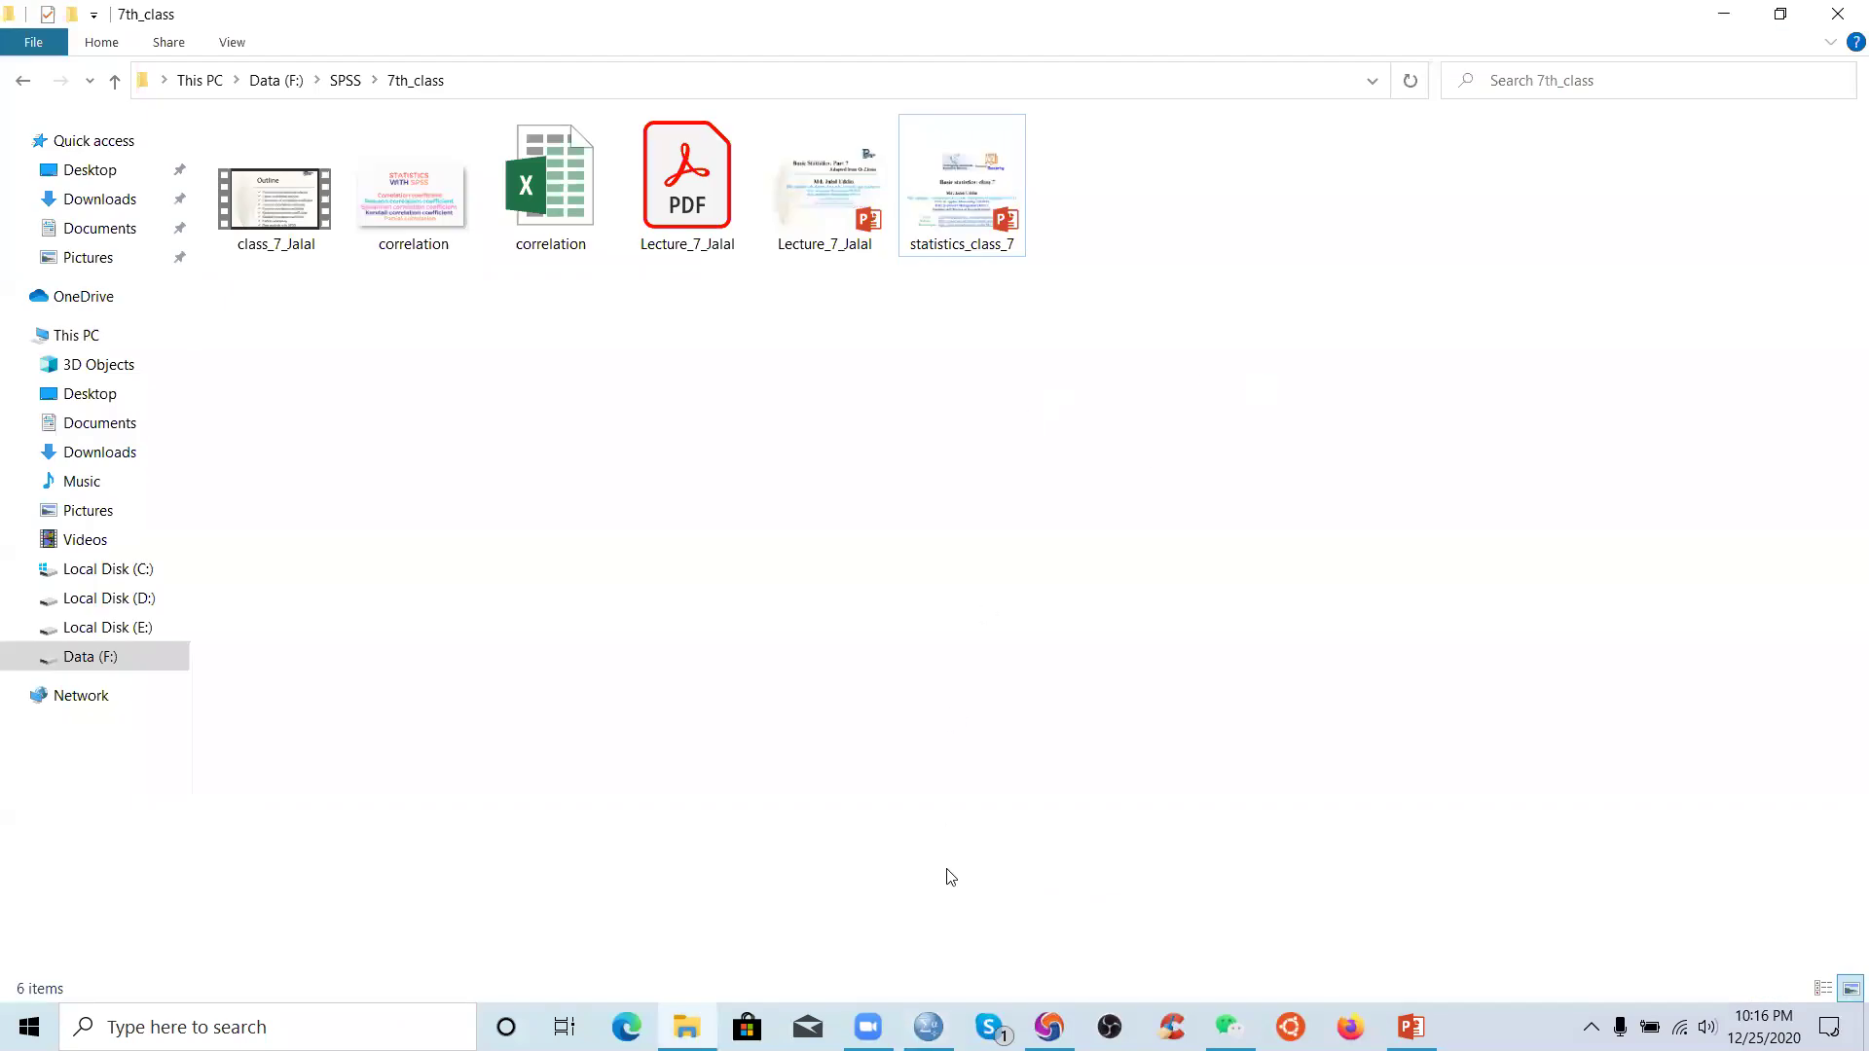
left_click(939, 1030)
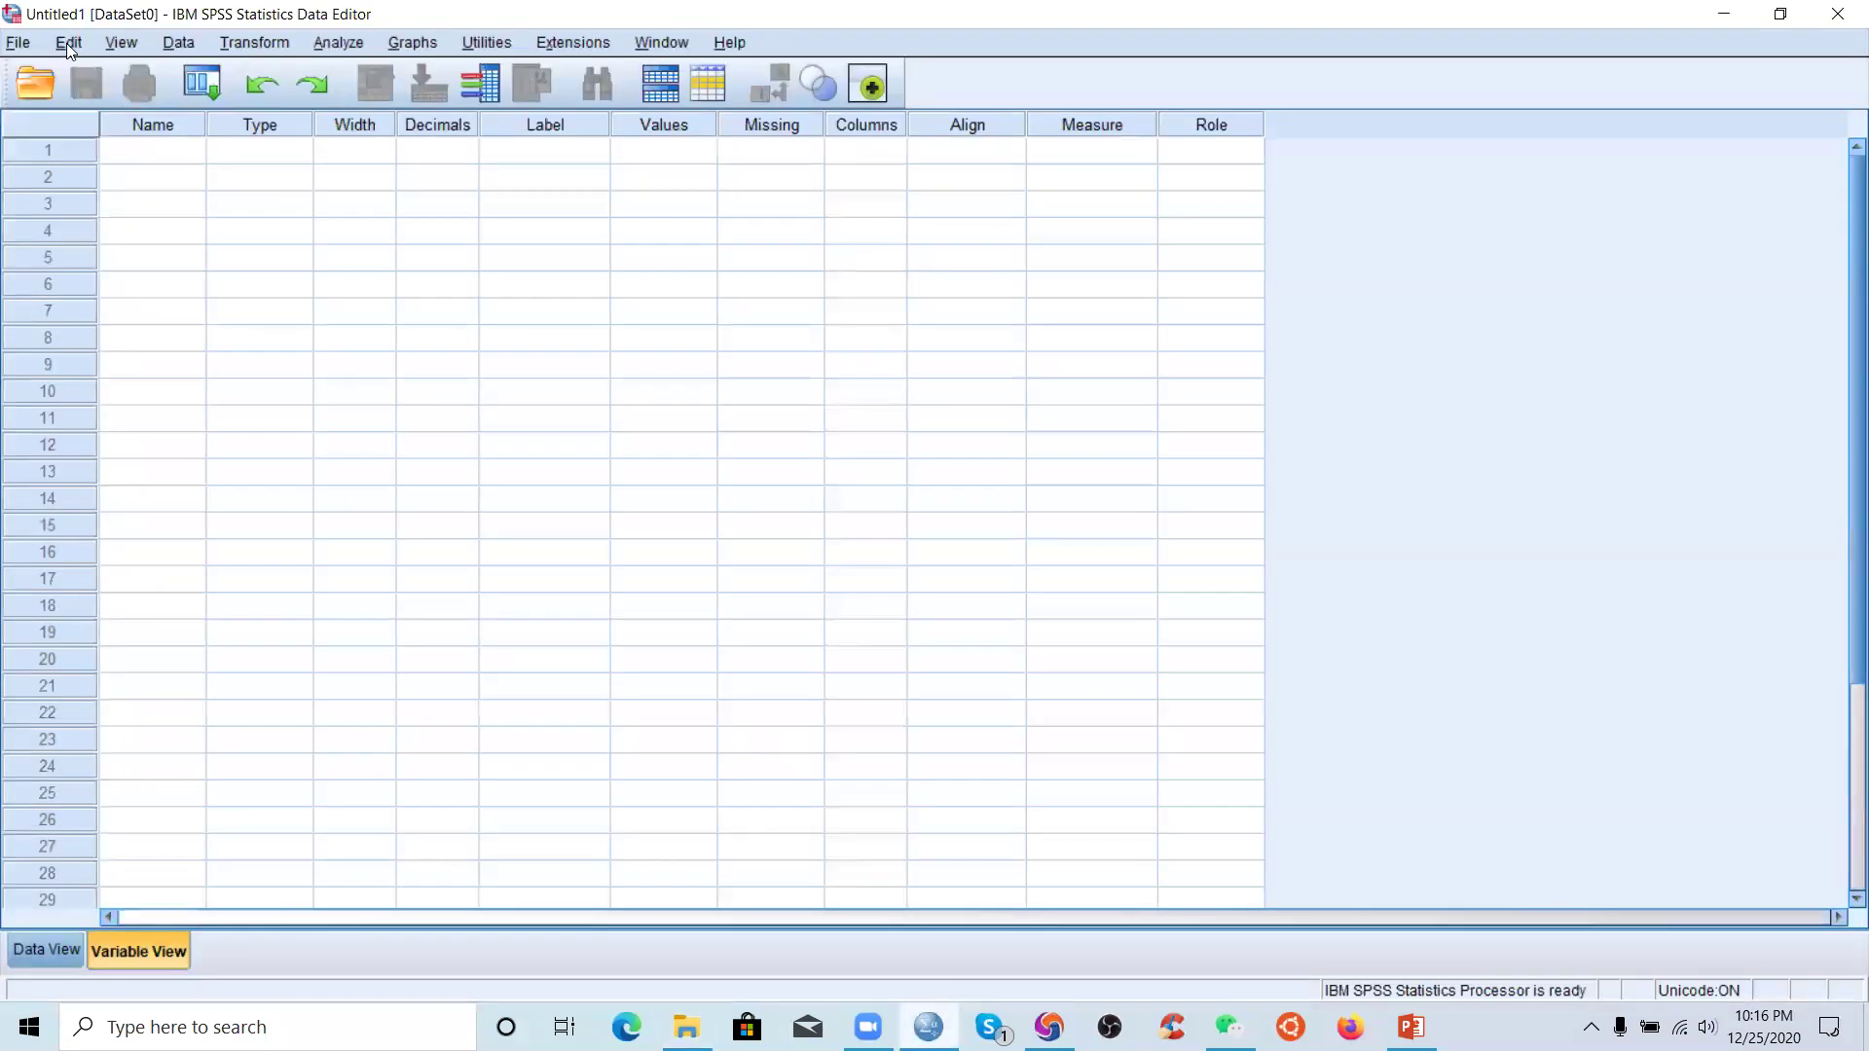
- Begin opening a data file and restrict the listed files to Excel (*.xls, *.xlsx, *.xlsm)
left_click(18, 42)
mouse_move(56, 103)
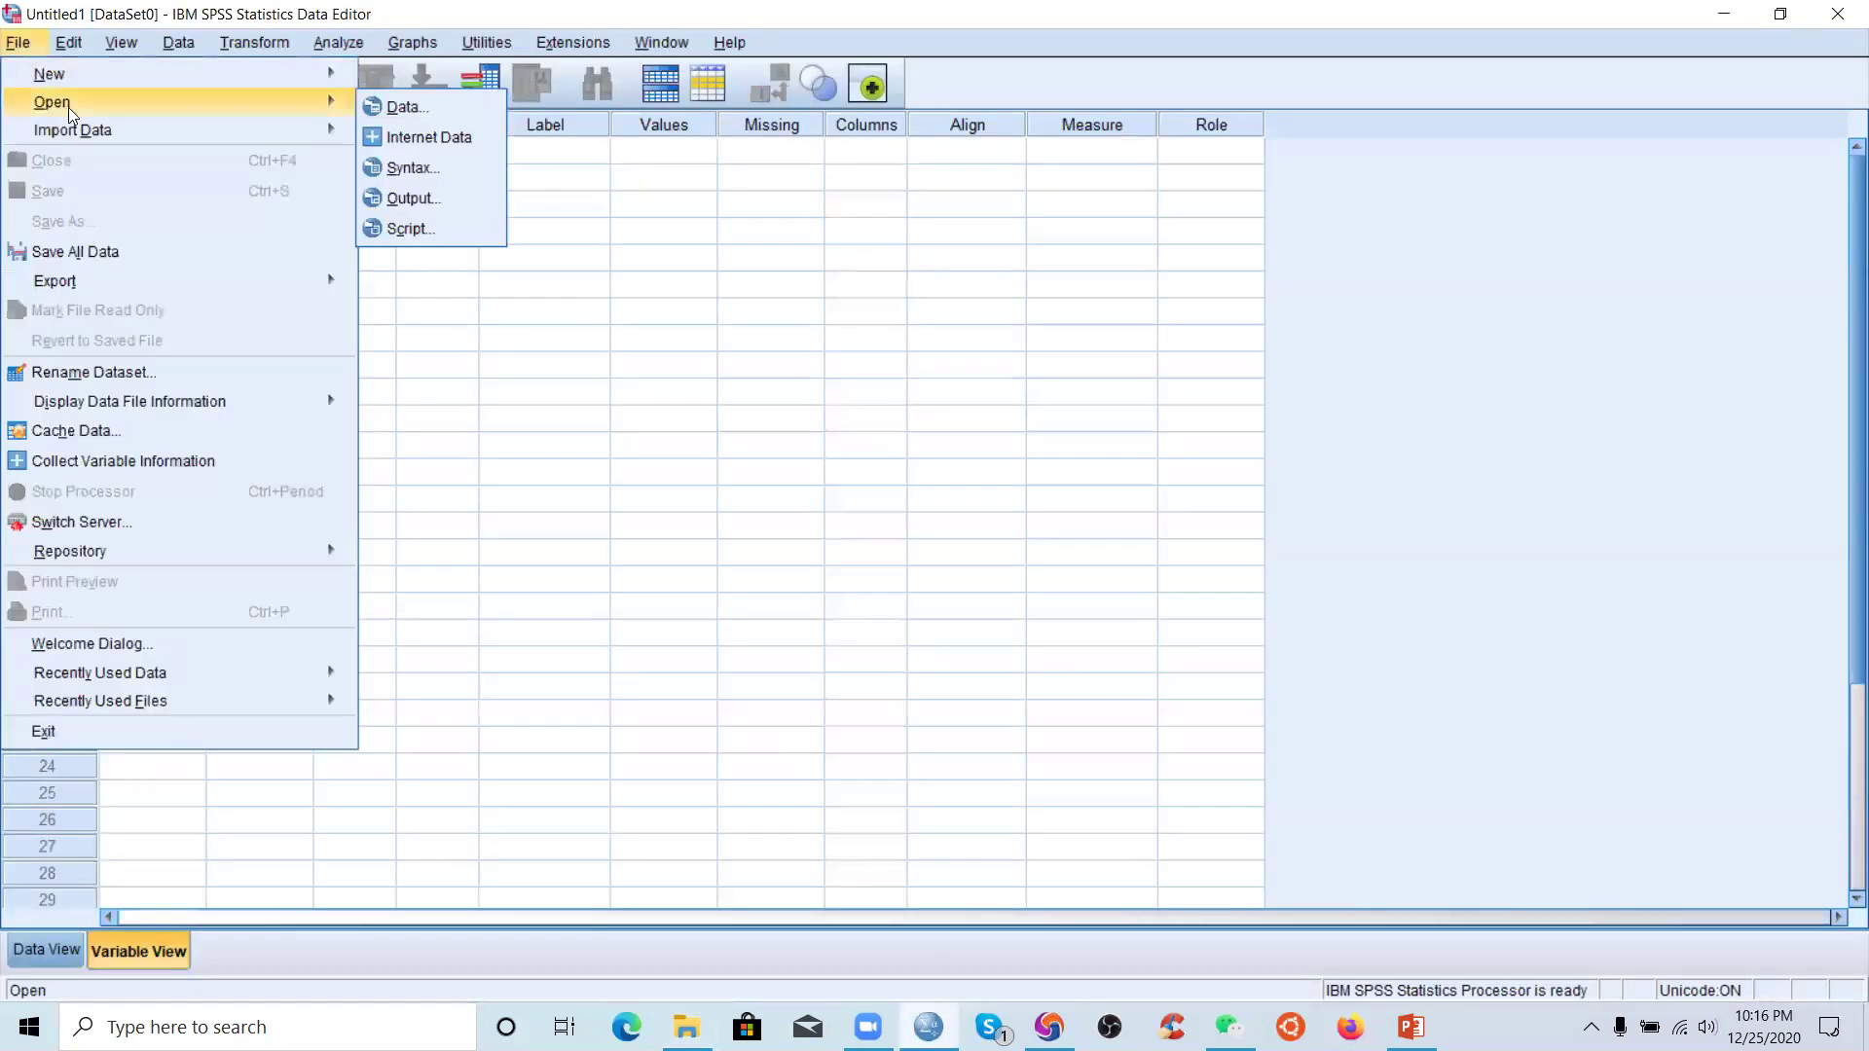
left_click(408, 109)
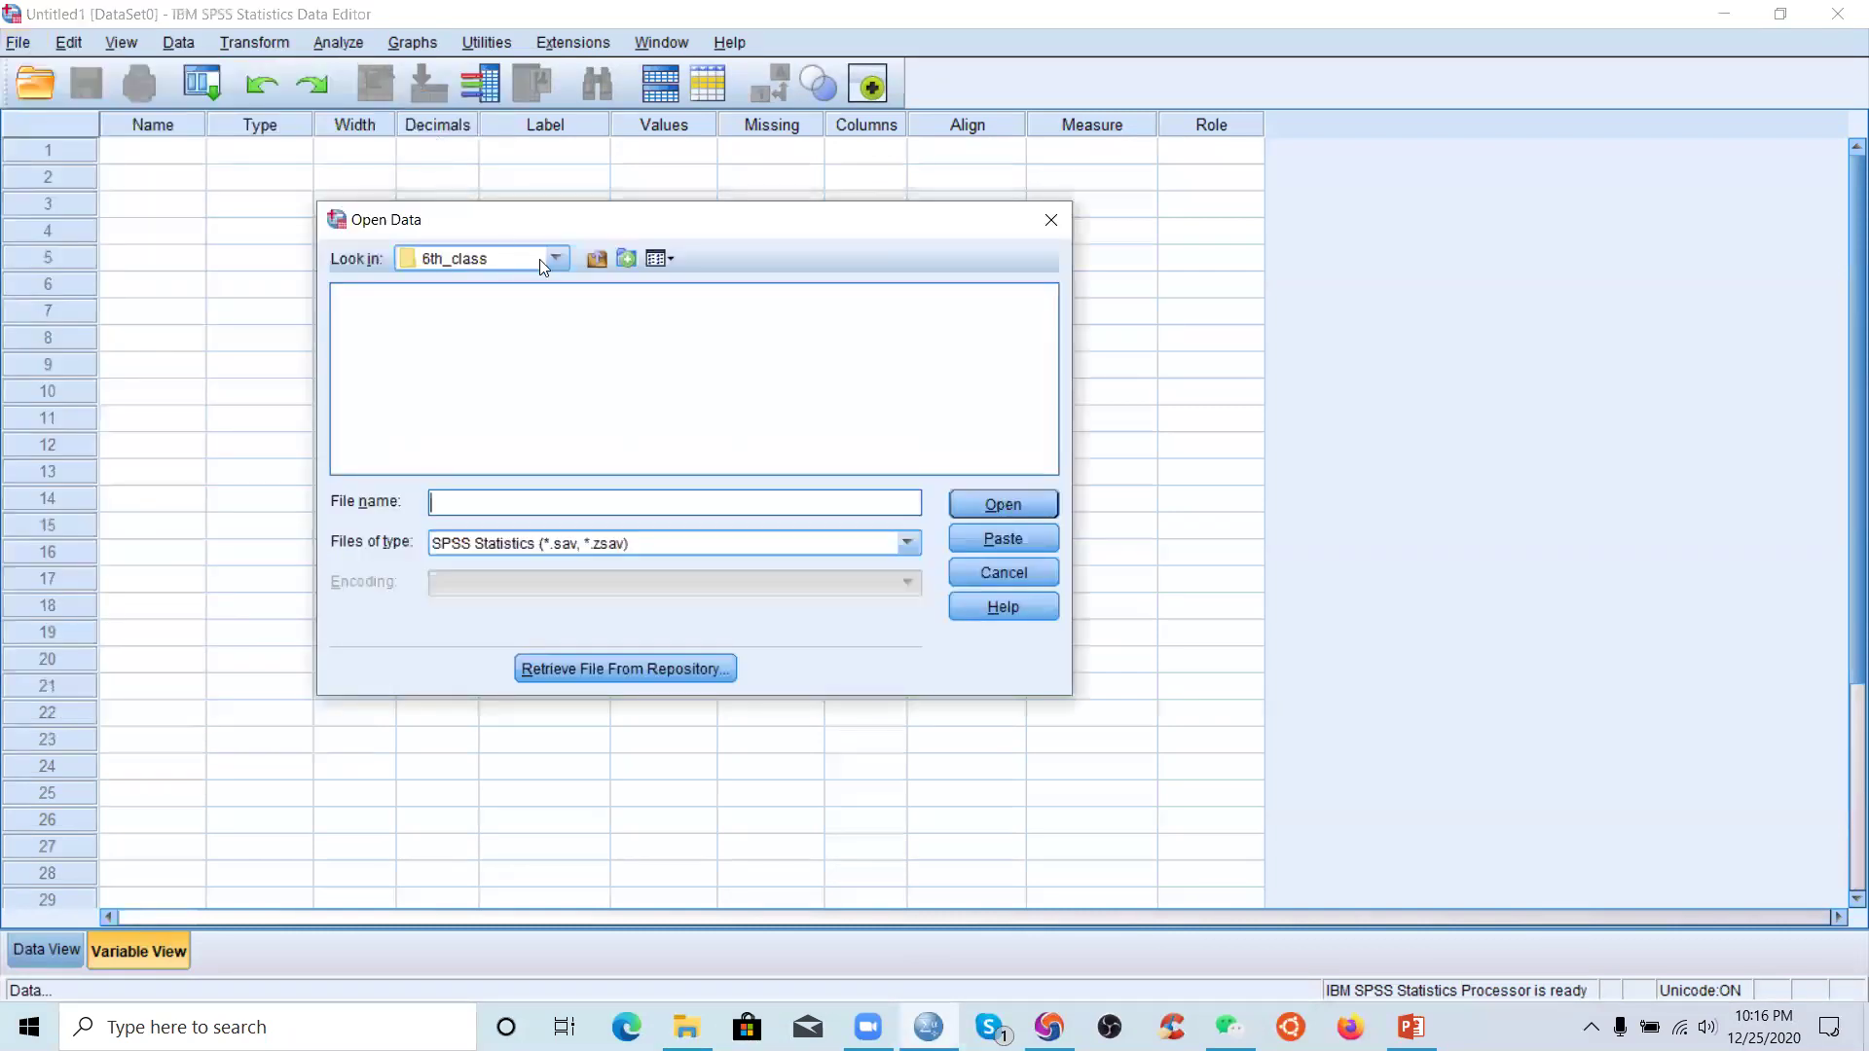
left_click(543, 541)
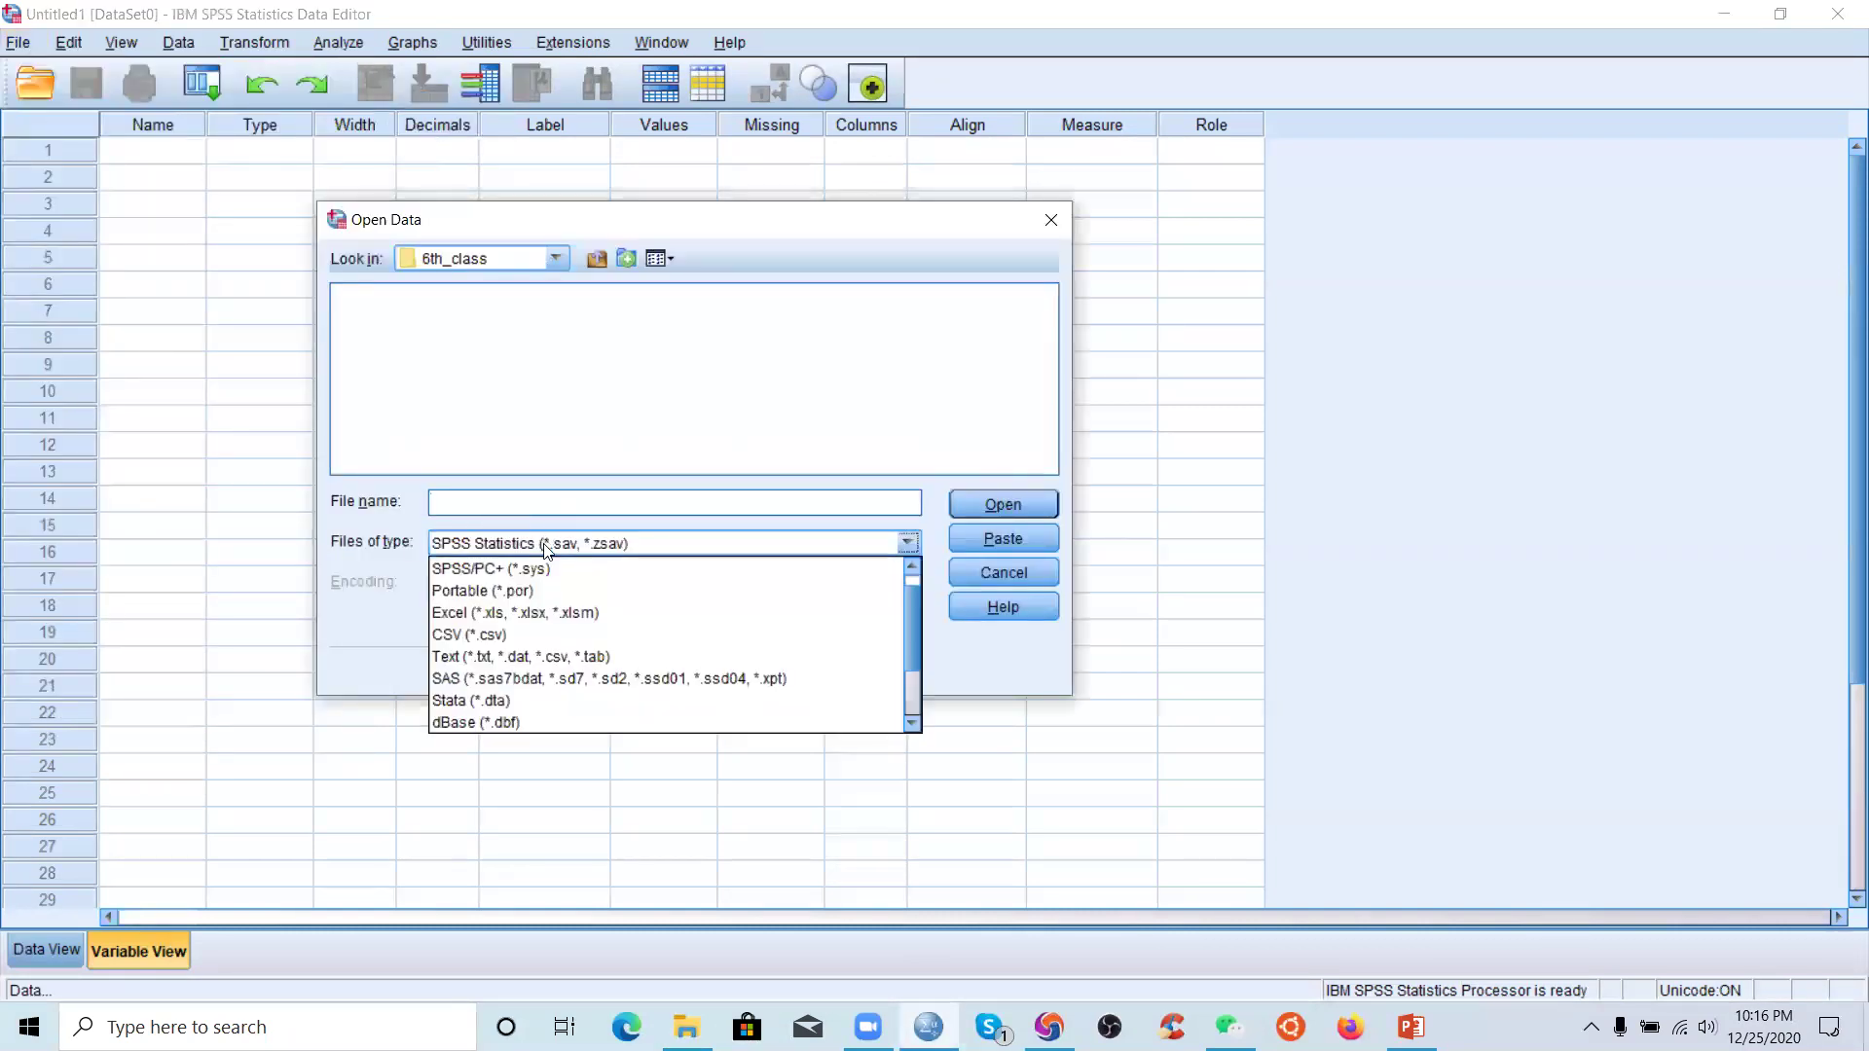
left_click(546, 614)
left_click(444, 298)
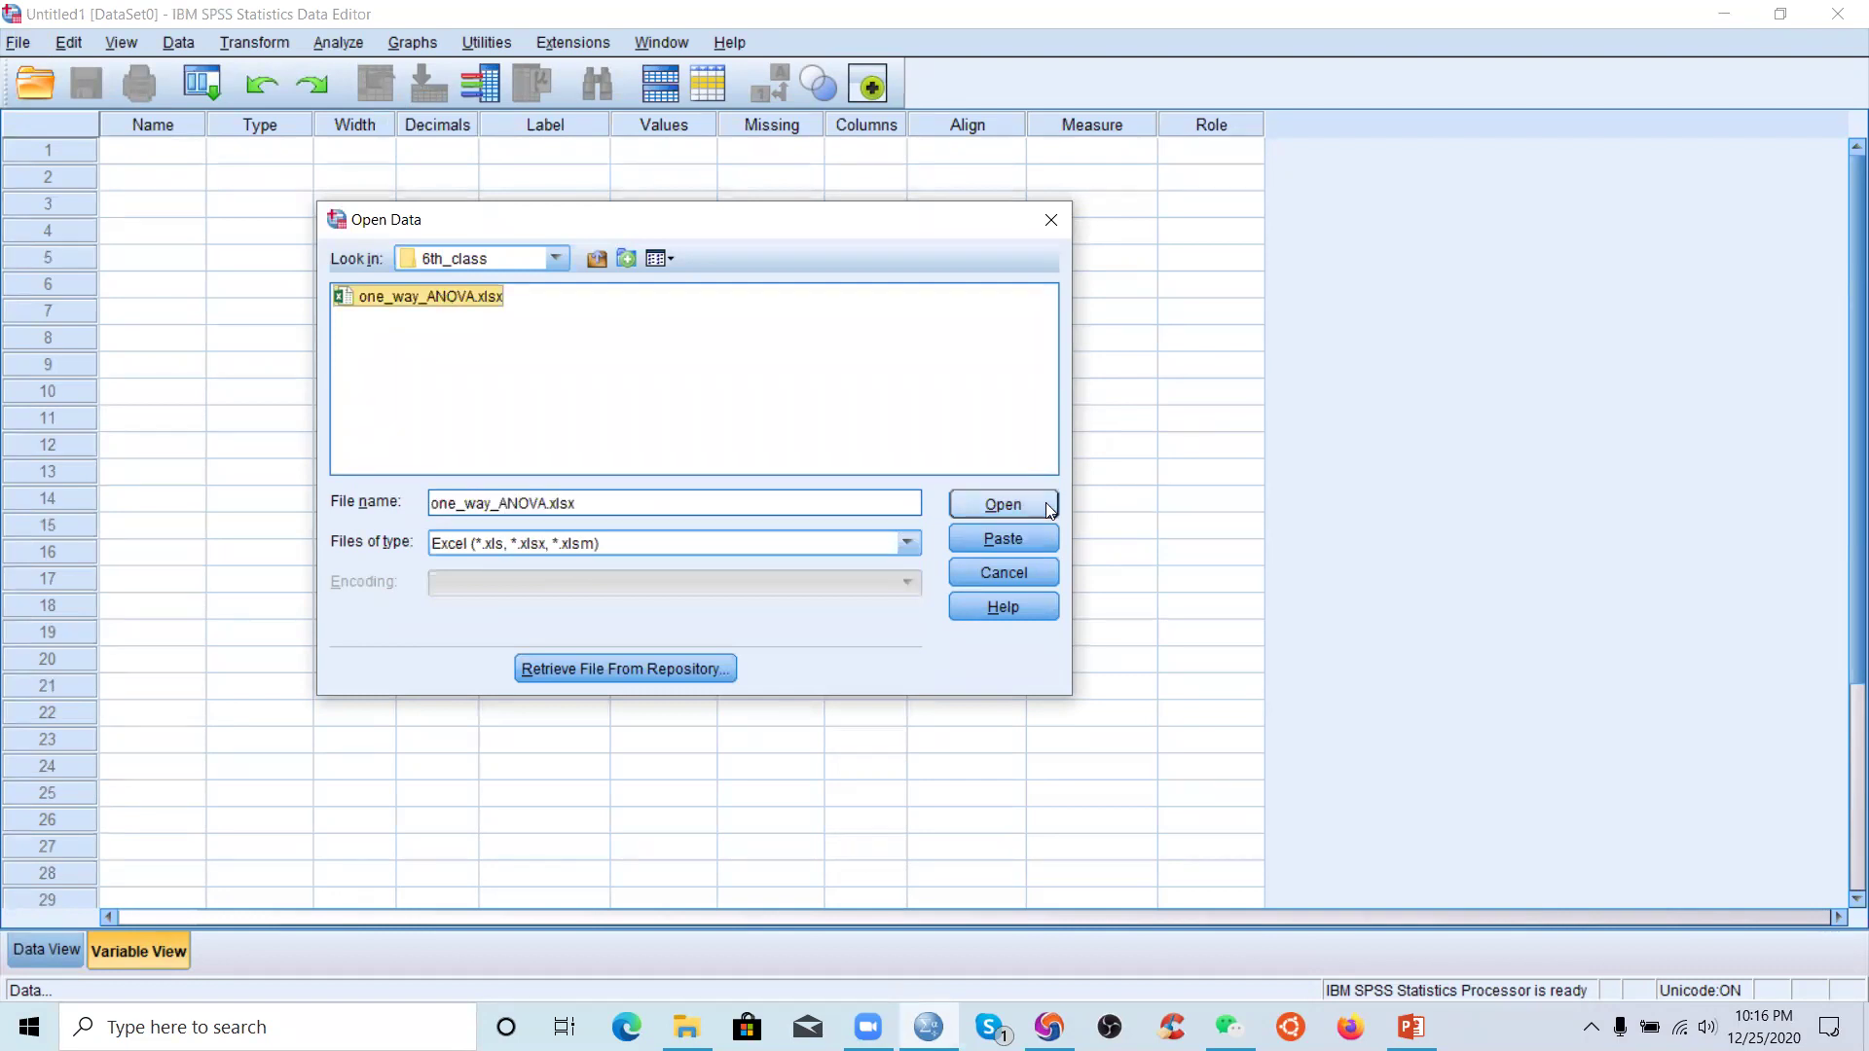
- Open correlation.xlsx from the 7th_class folder inside the SPSS folder
left_click(555, 259)
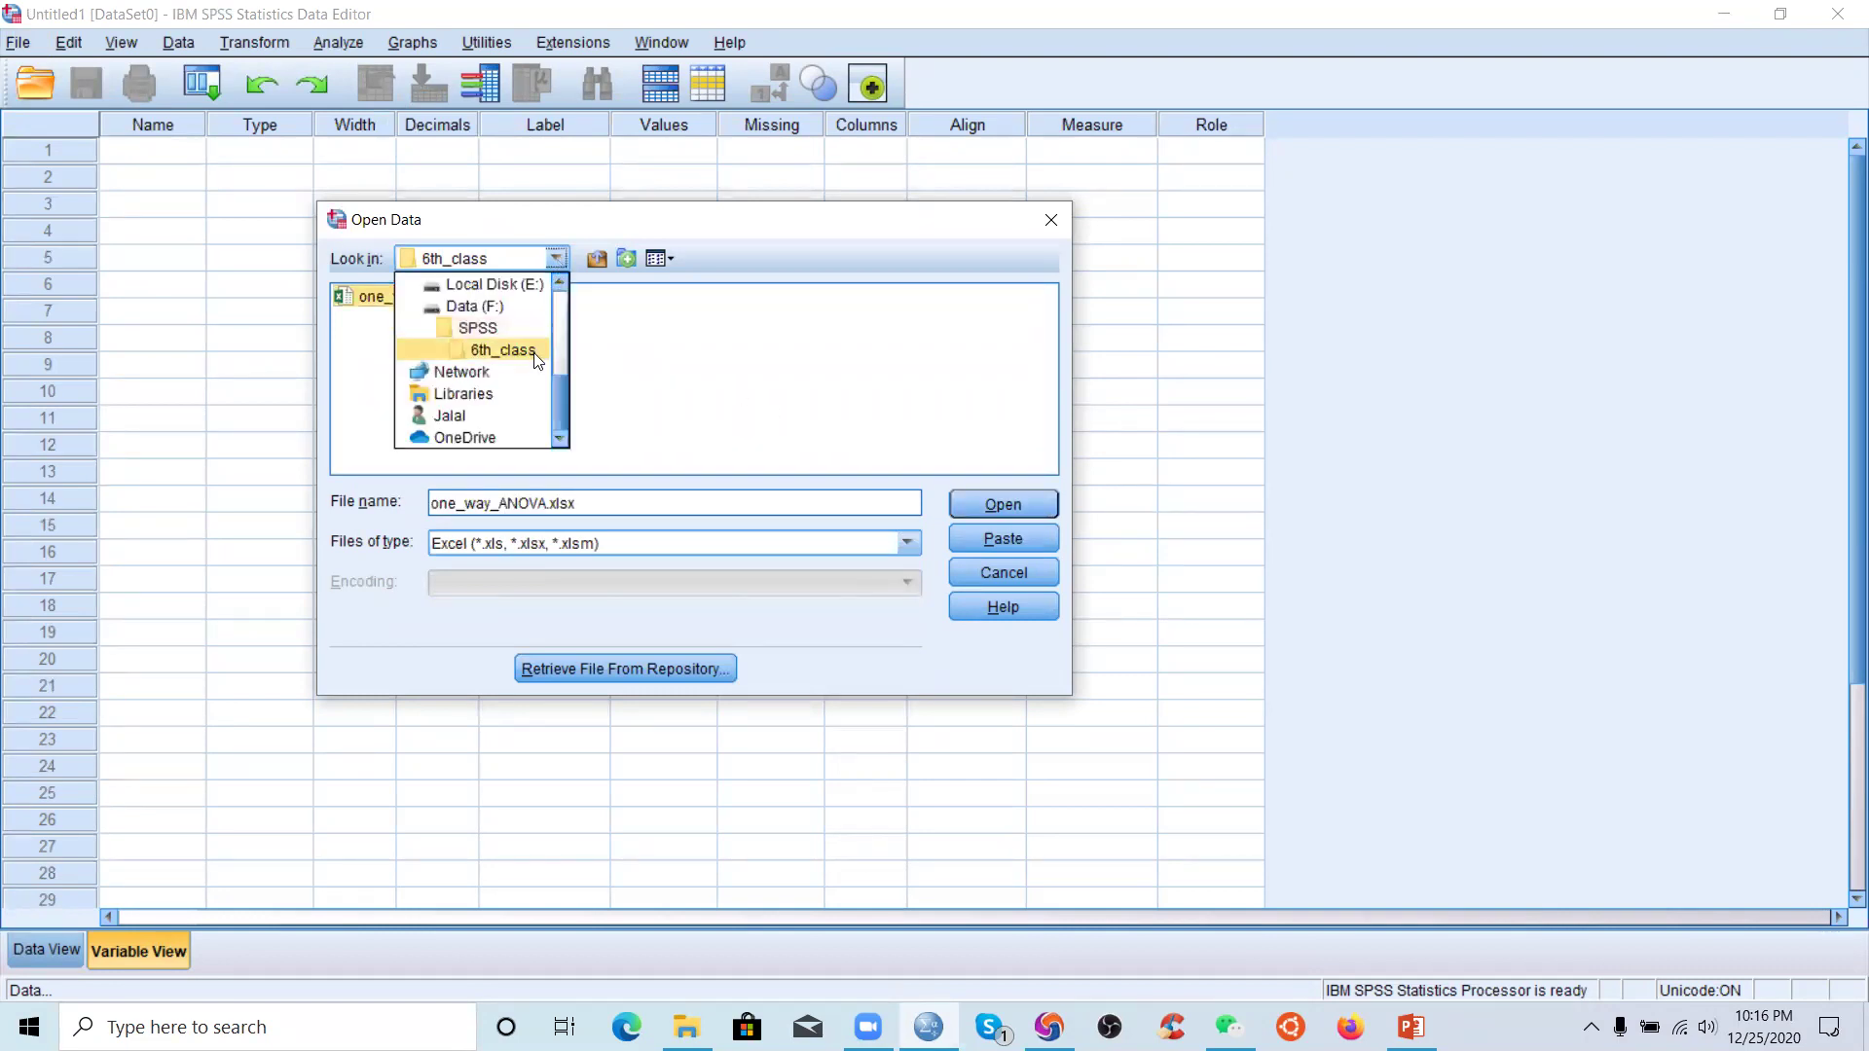
left_click(476, 327)
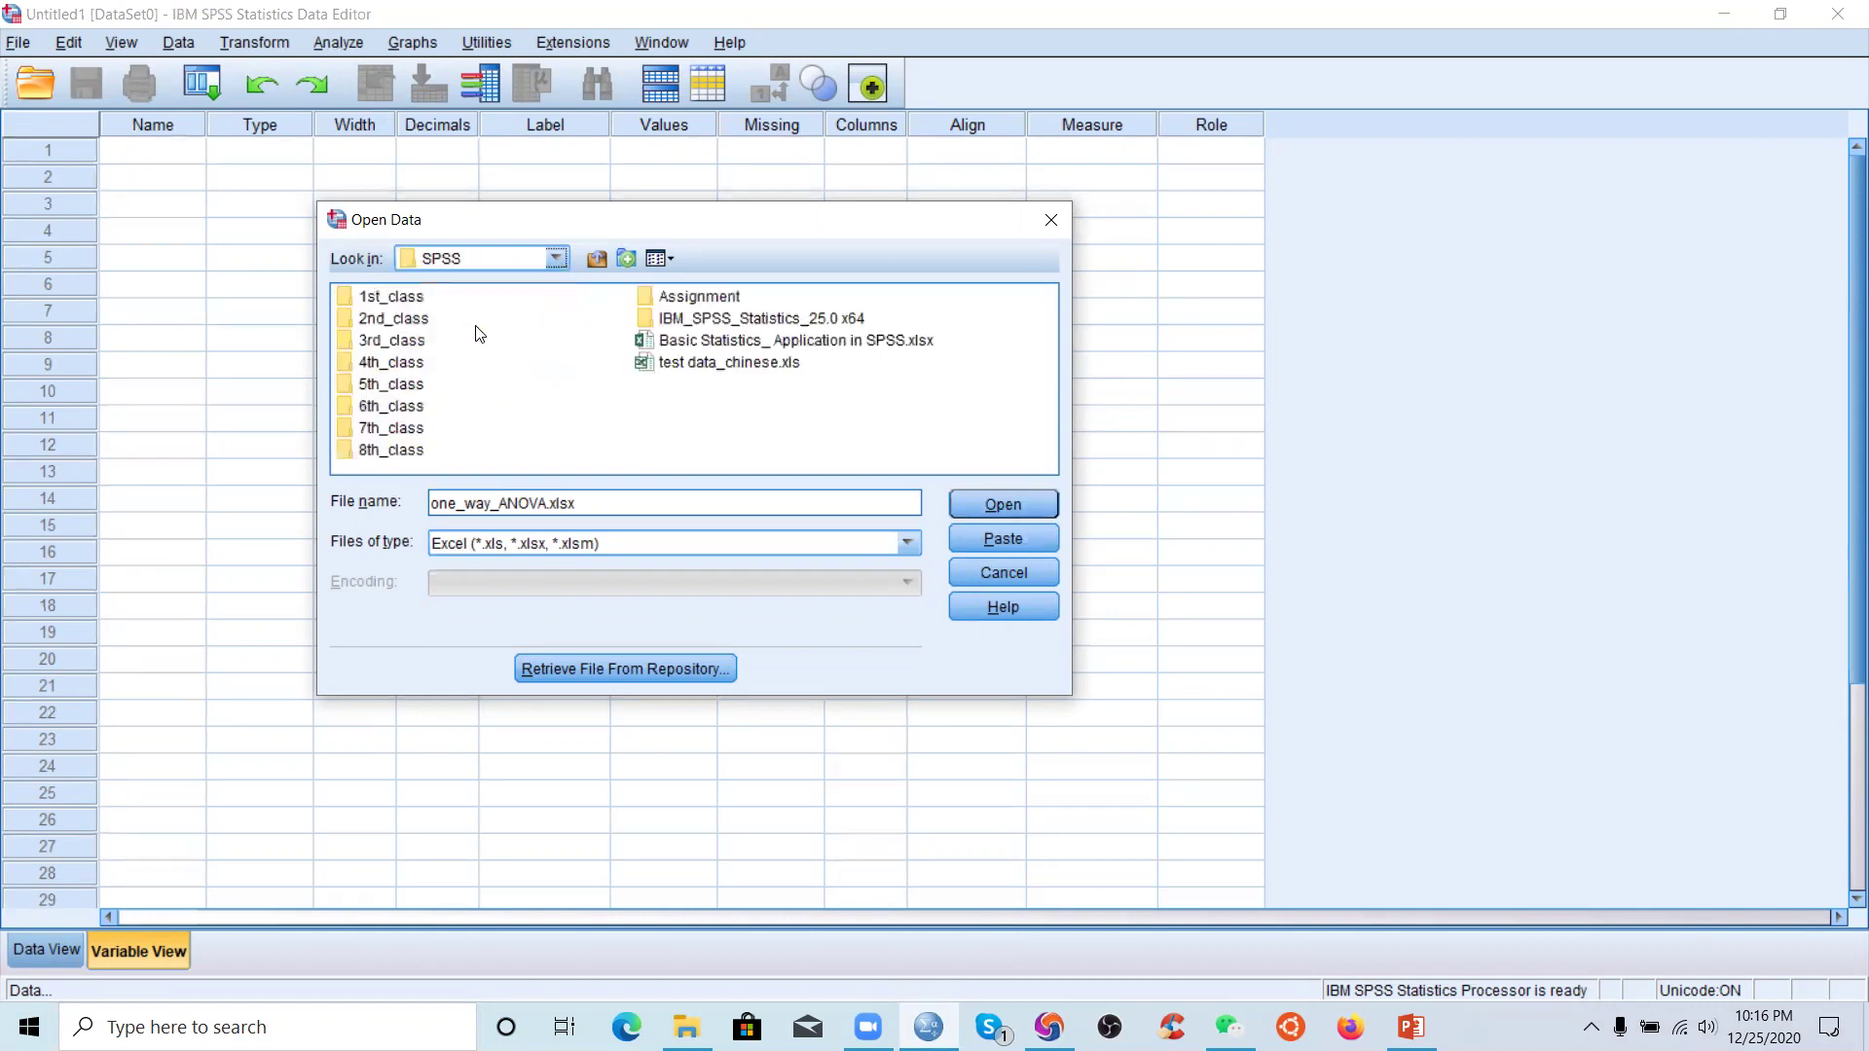
double_click(394, 428)
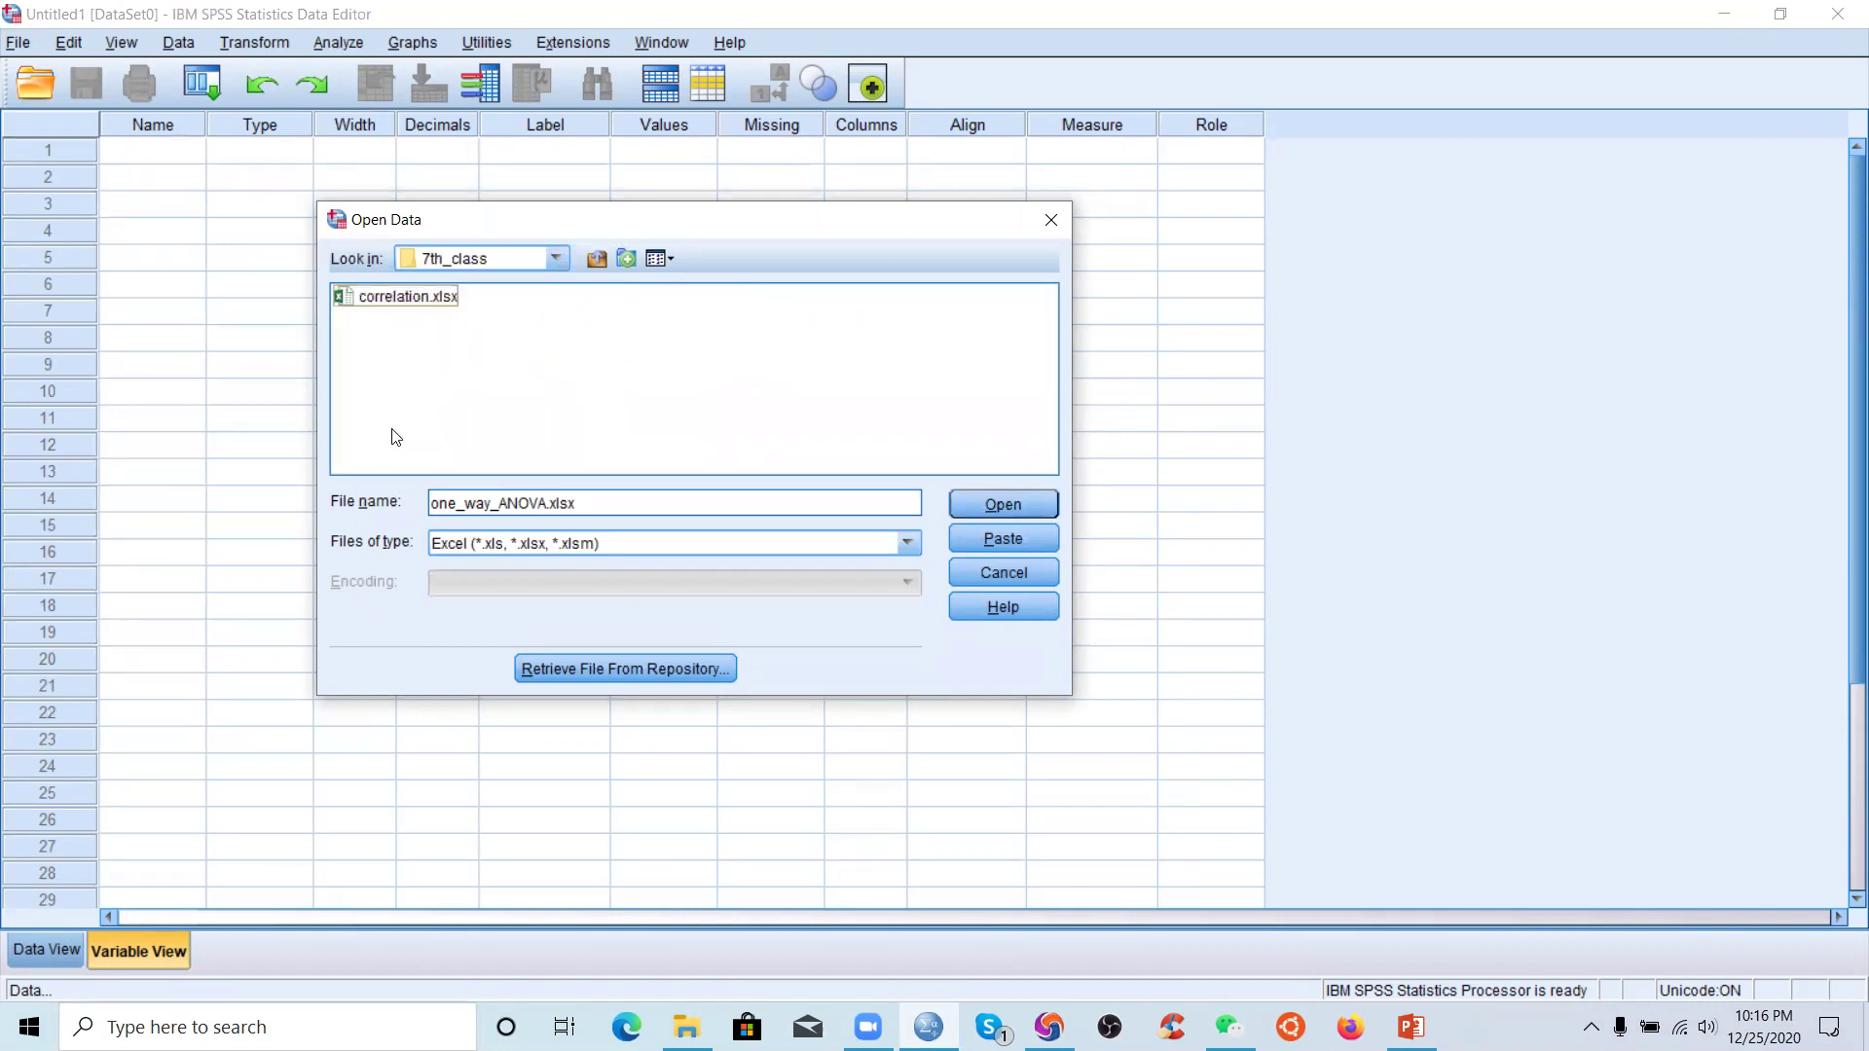
left_click(424, 302)
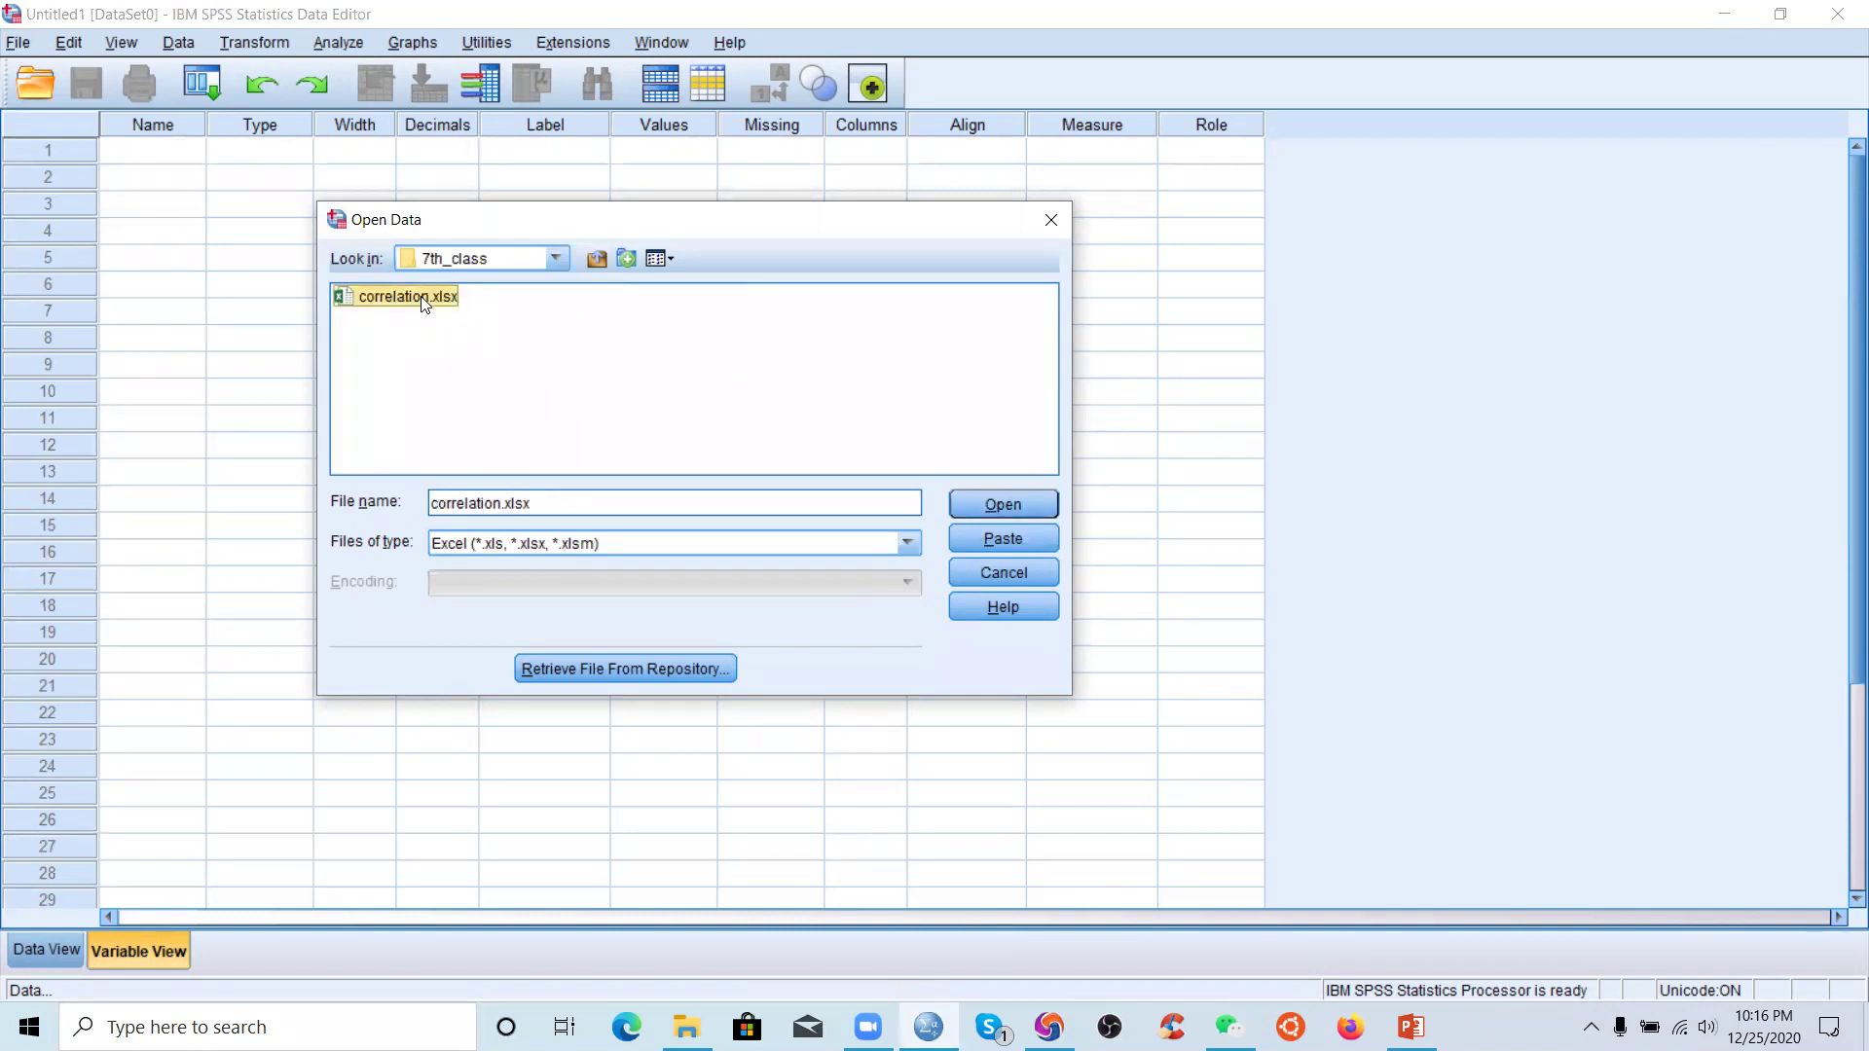
left_click(1016, 505)
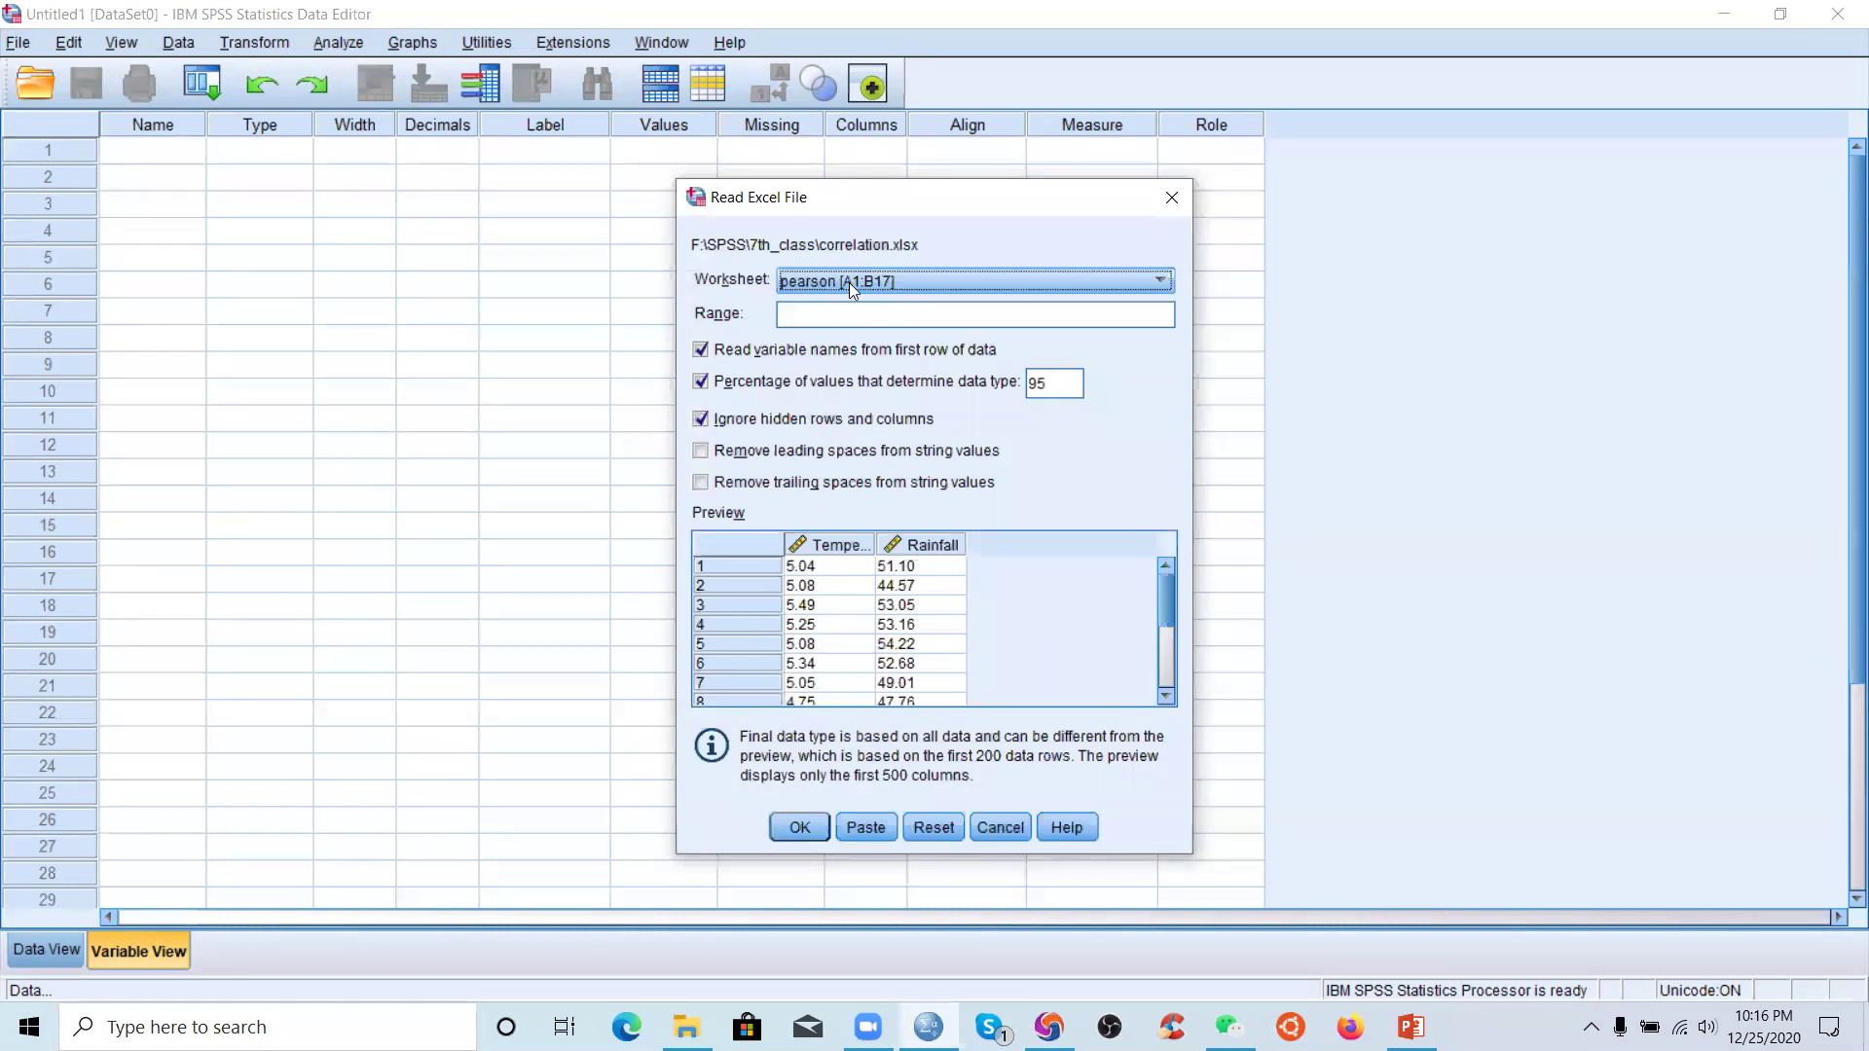
- Import the pearson worksheet (A1:B17), reading variable names from the first row of data
left_click(850, 281)
left_click(838, 301)
left_click(797, 827)
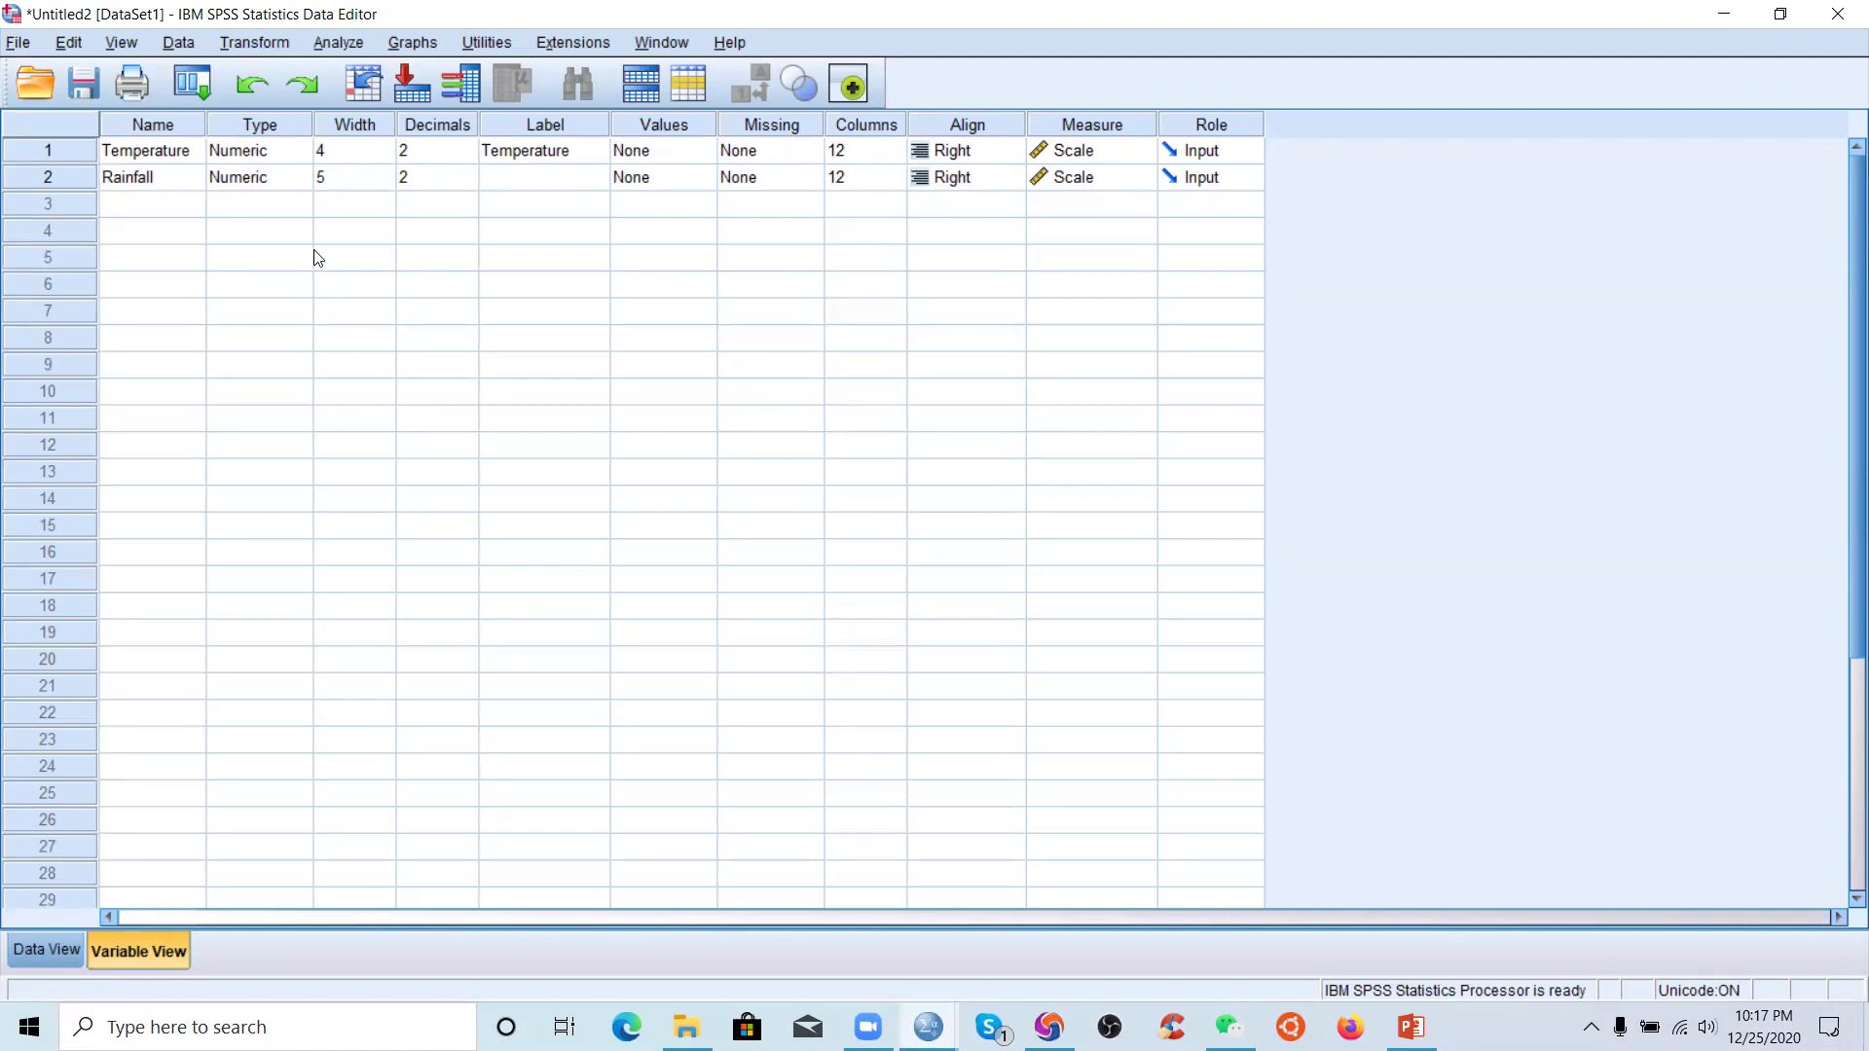
- Run a bivariate Pearson correlation with two-tailed significance on Temperature and Rainfall
left_click(343, 43)
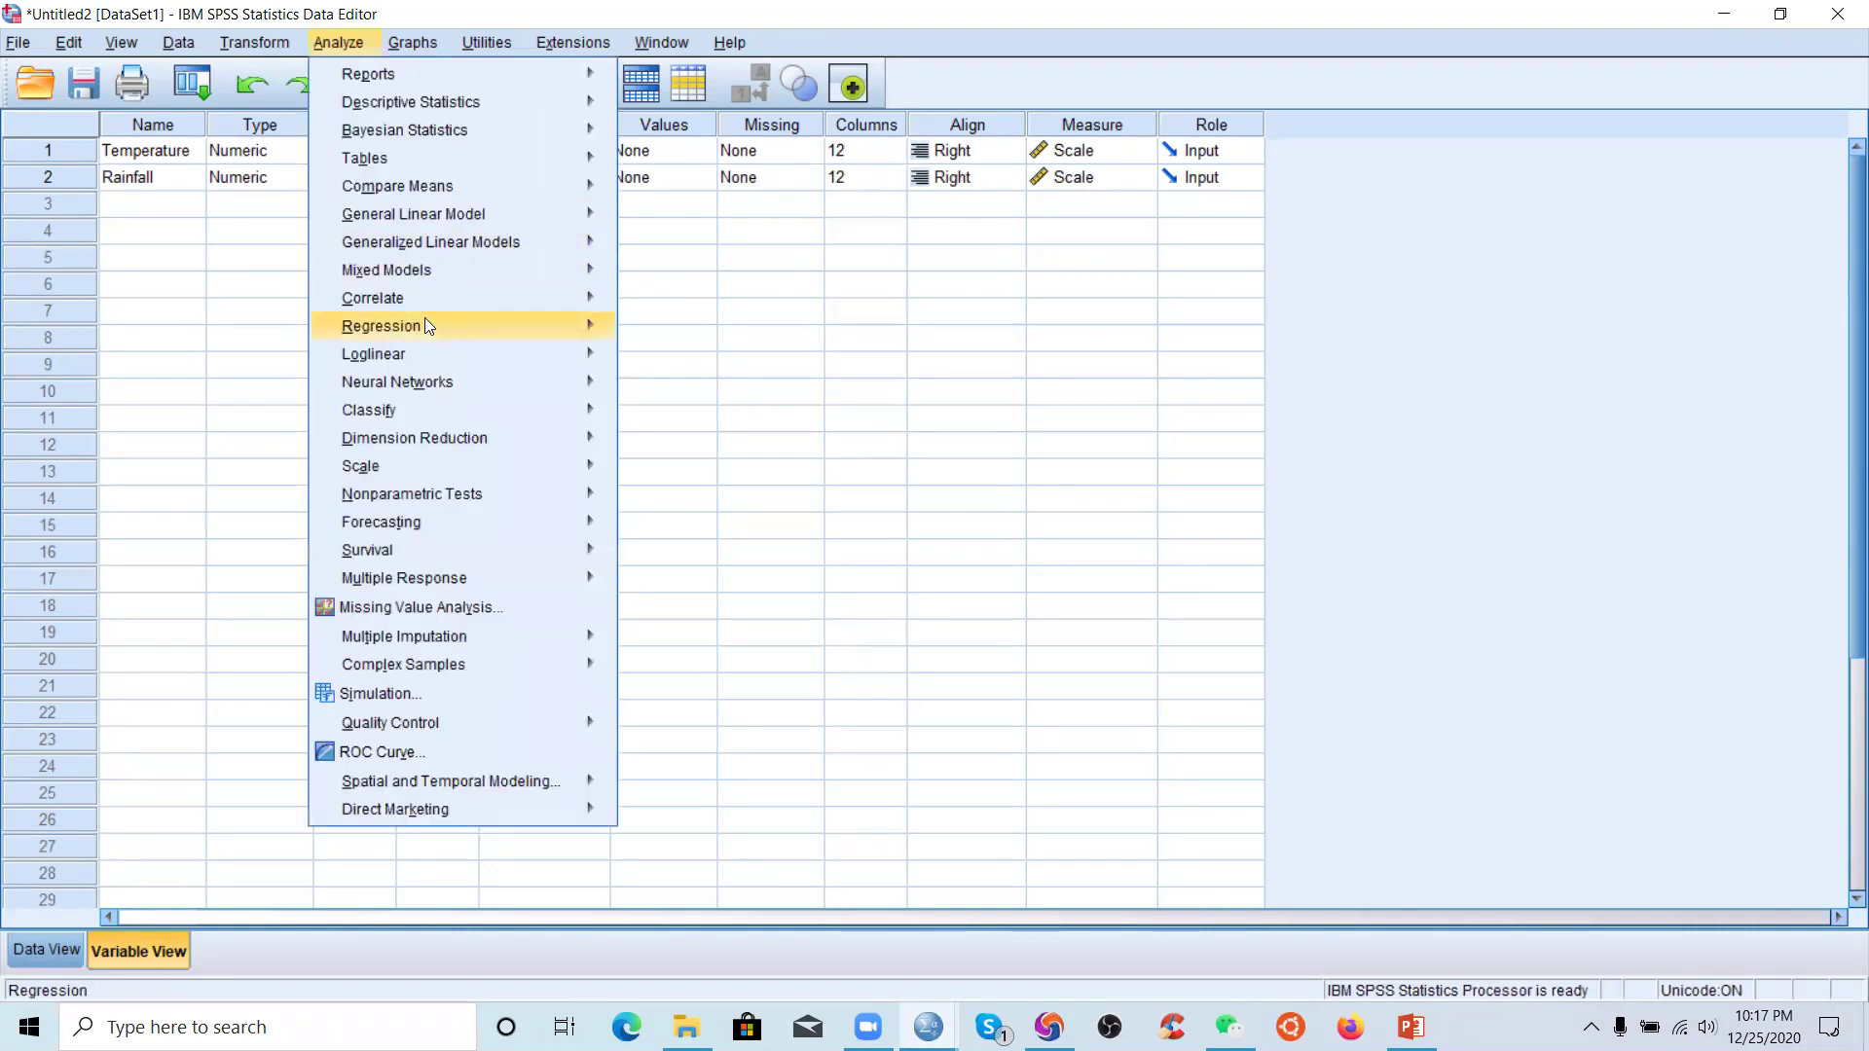
mouse_move(411, 293)
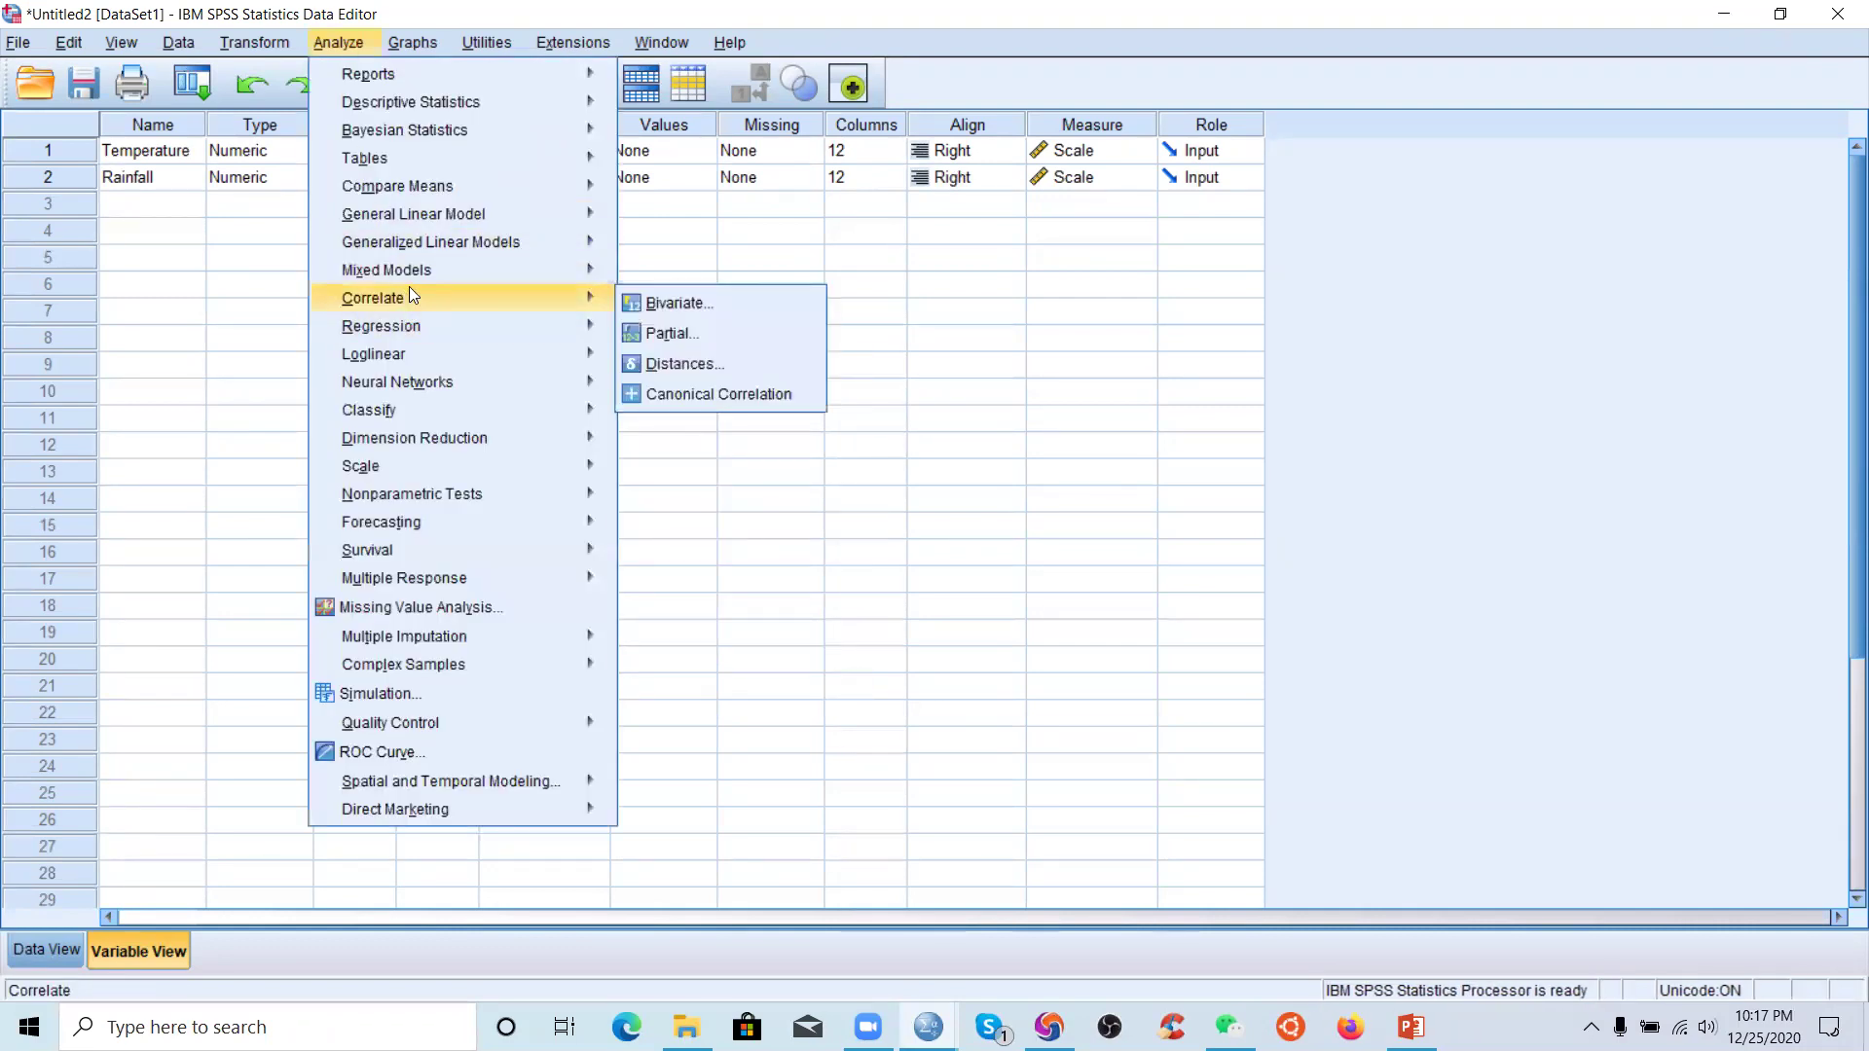
left_click(660, 307)
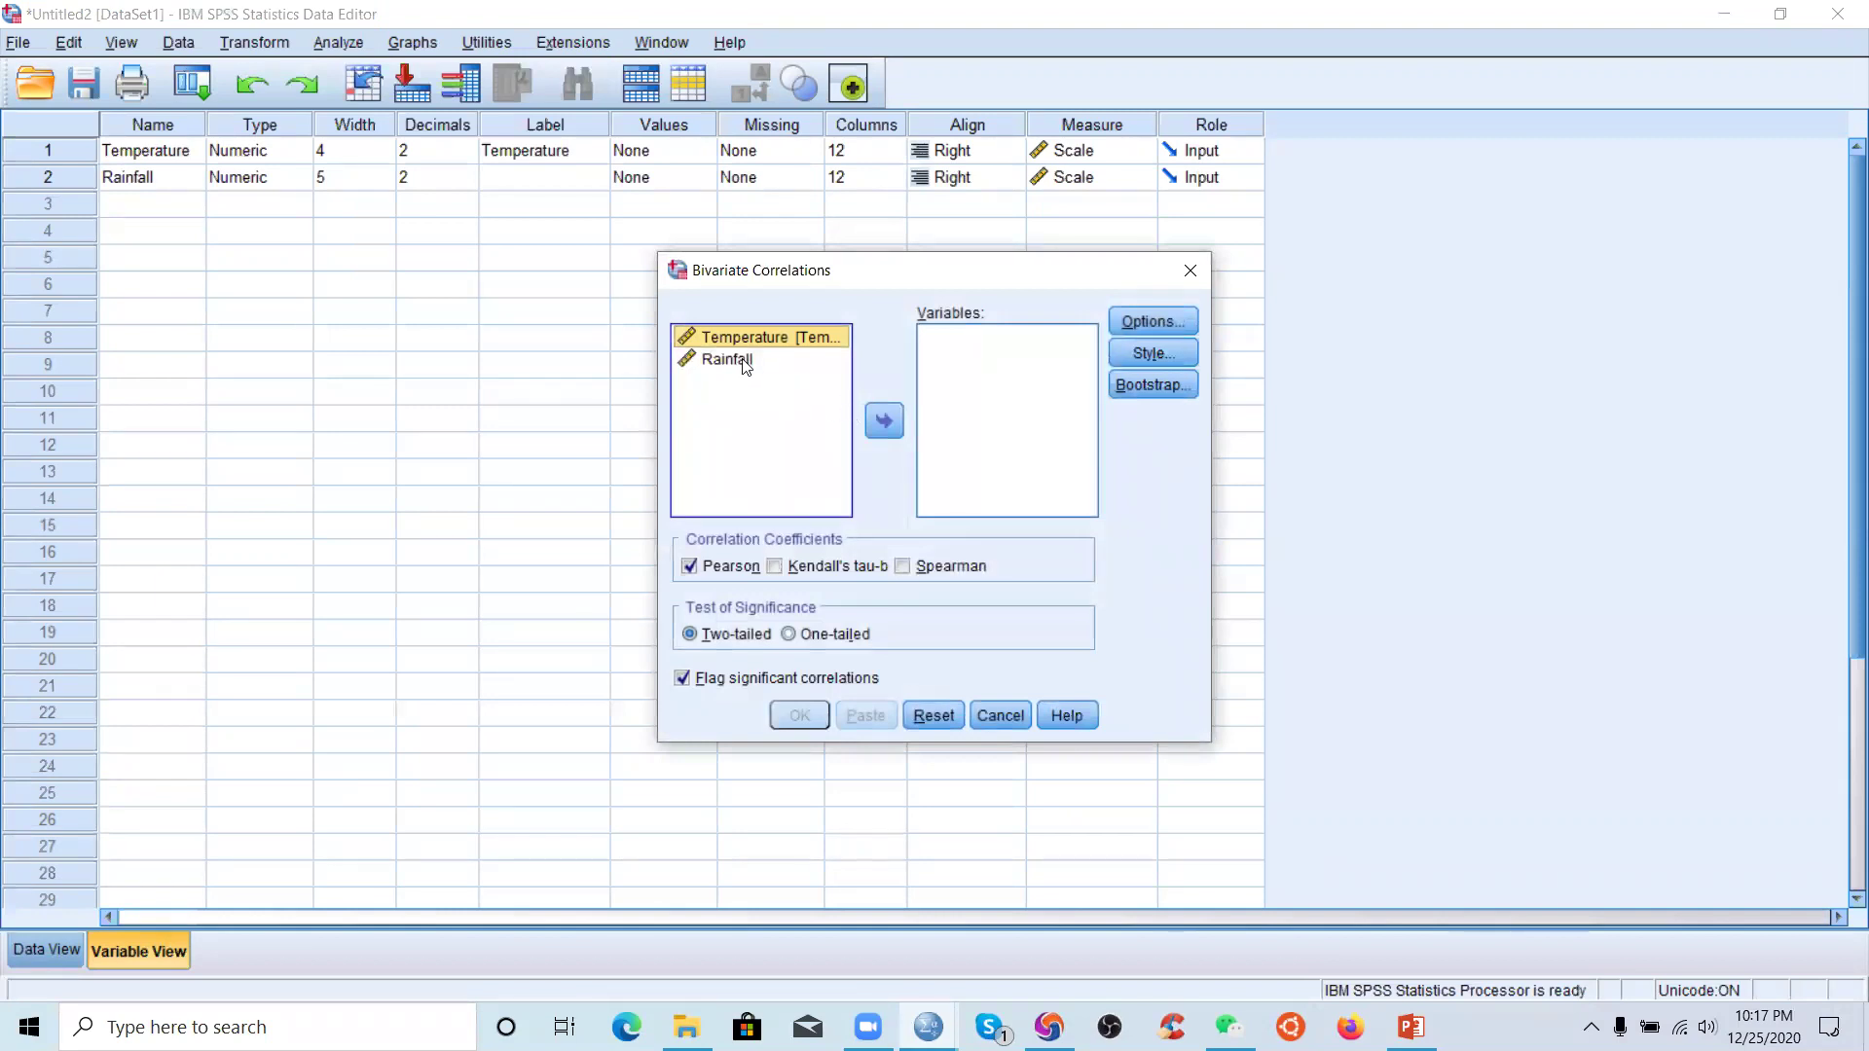
left_click(742, 361, "shift")
left_click(883, 420)
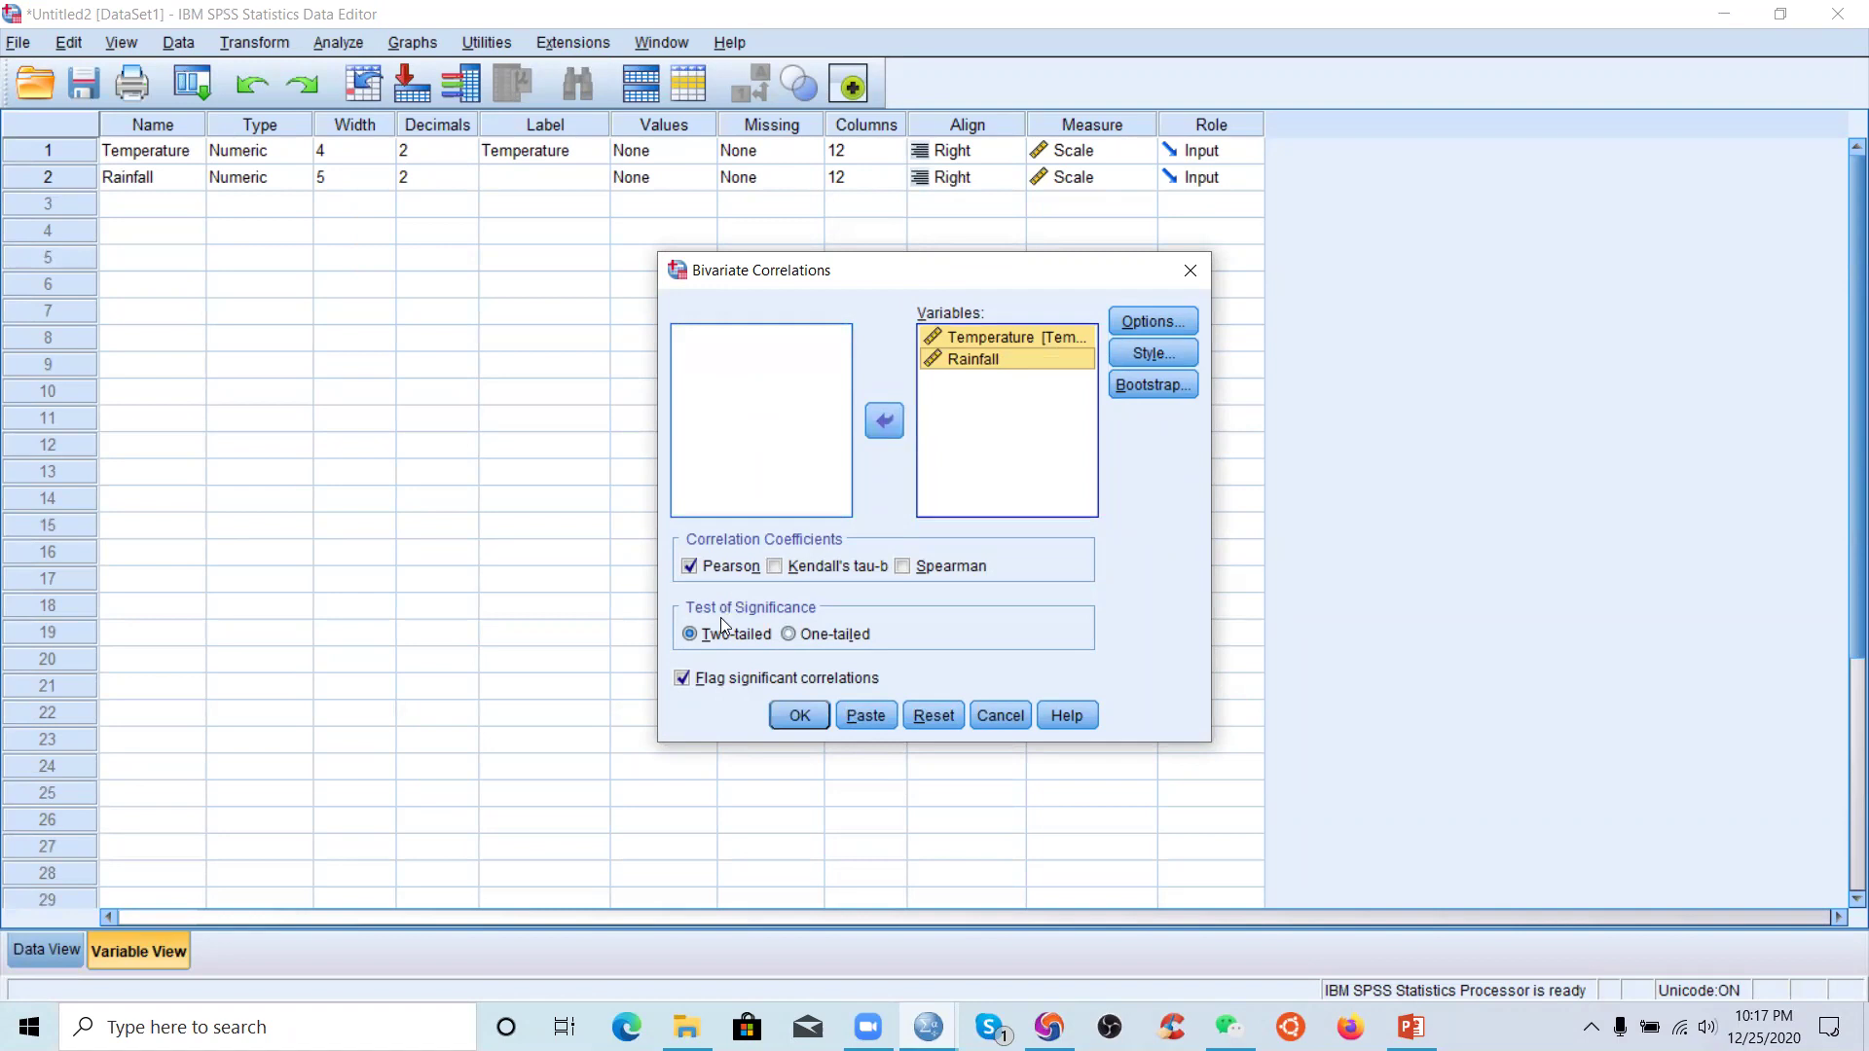
left_click(814, 712)
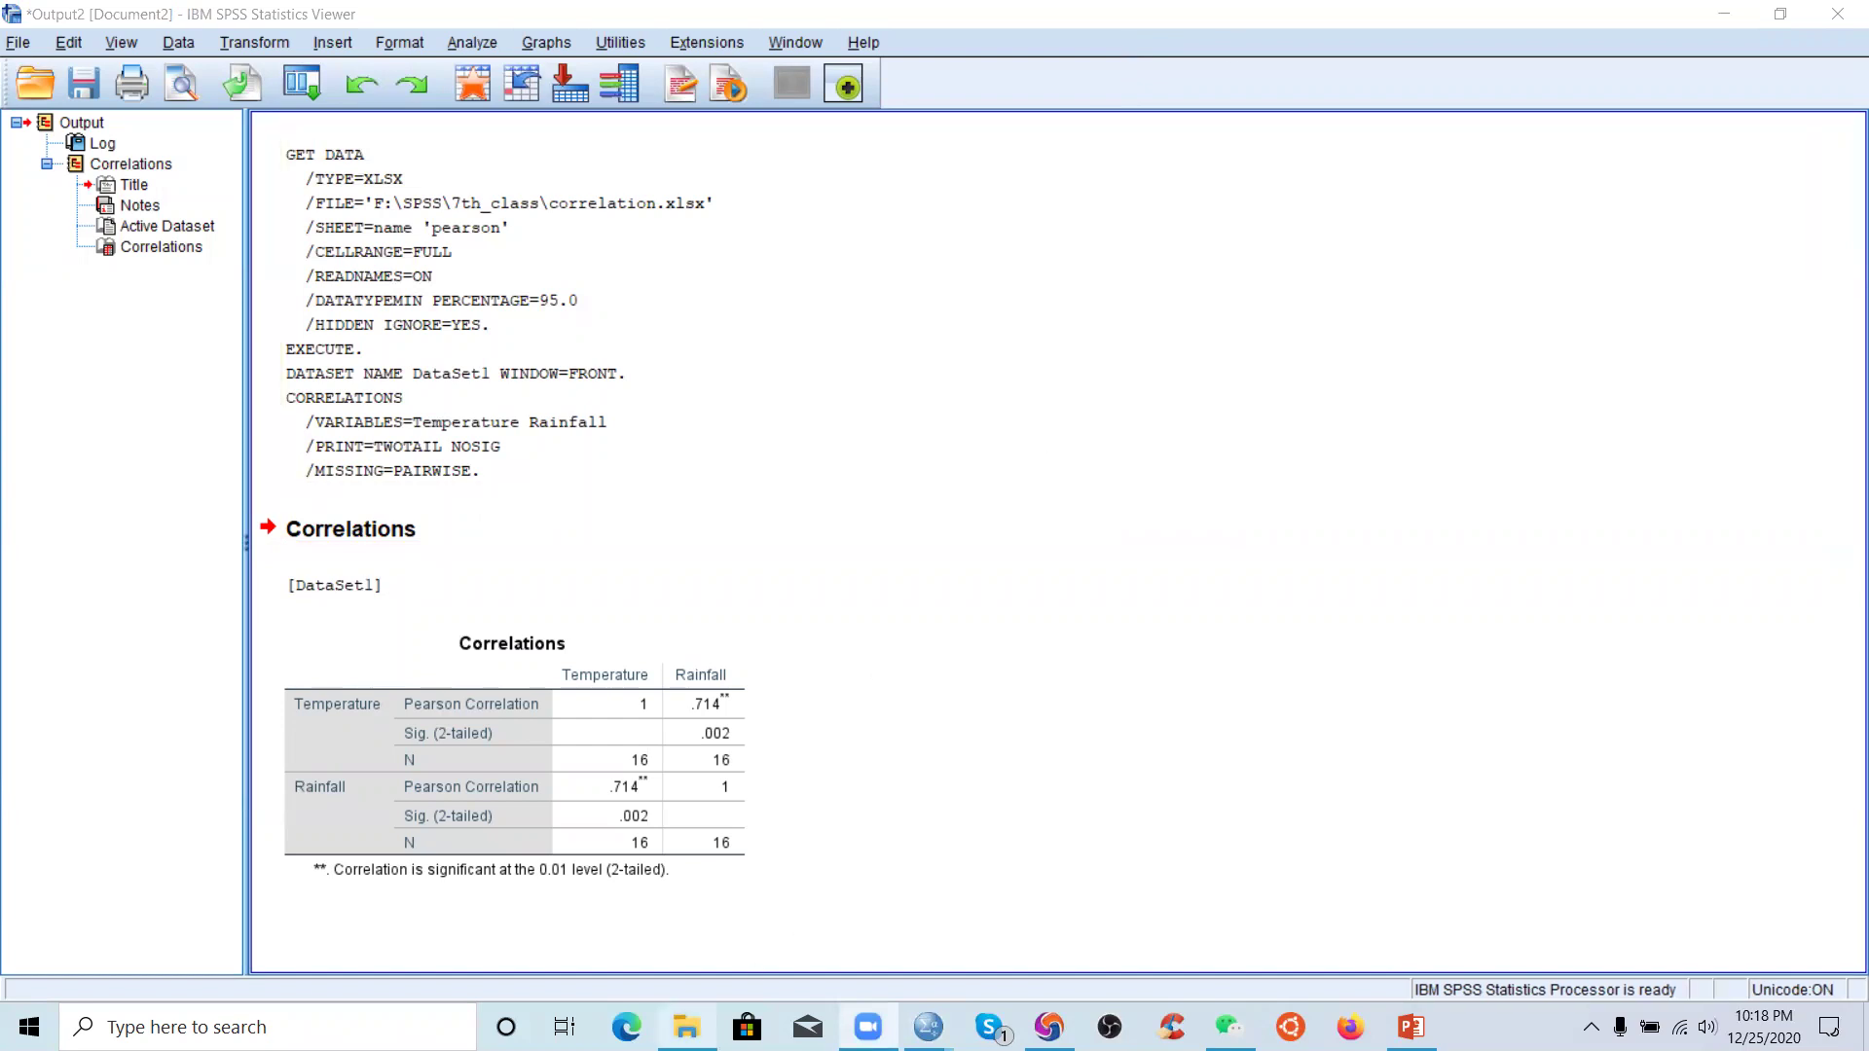
- Open the correlation workbook from the 7th_class folder in Excel, dismiss the activation wizard and show the pearson sheet
left_click(686, 1027)
double_click(562, 239)
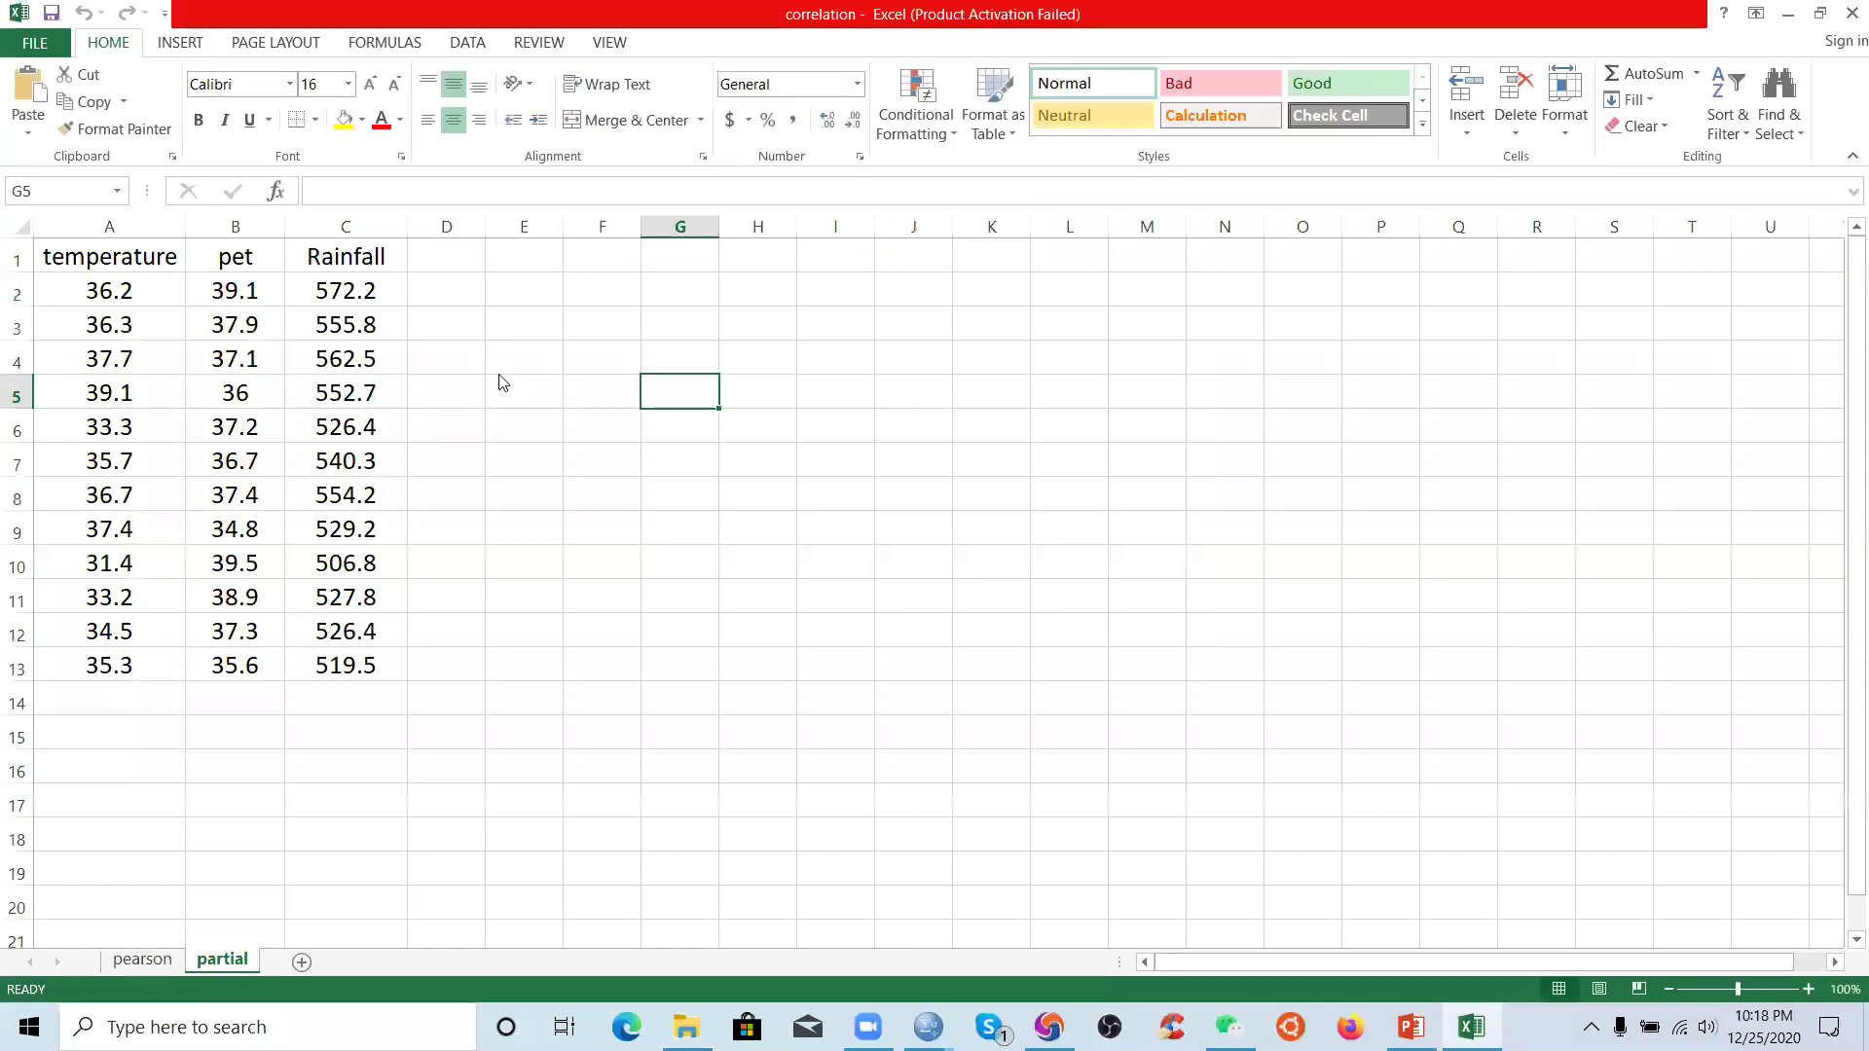
left_click(1179, 755)
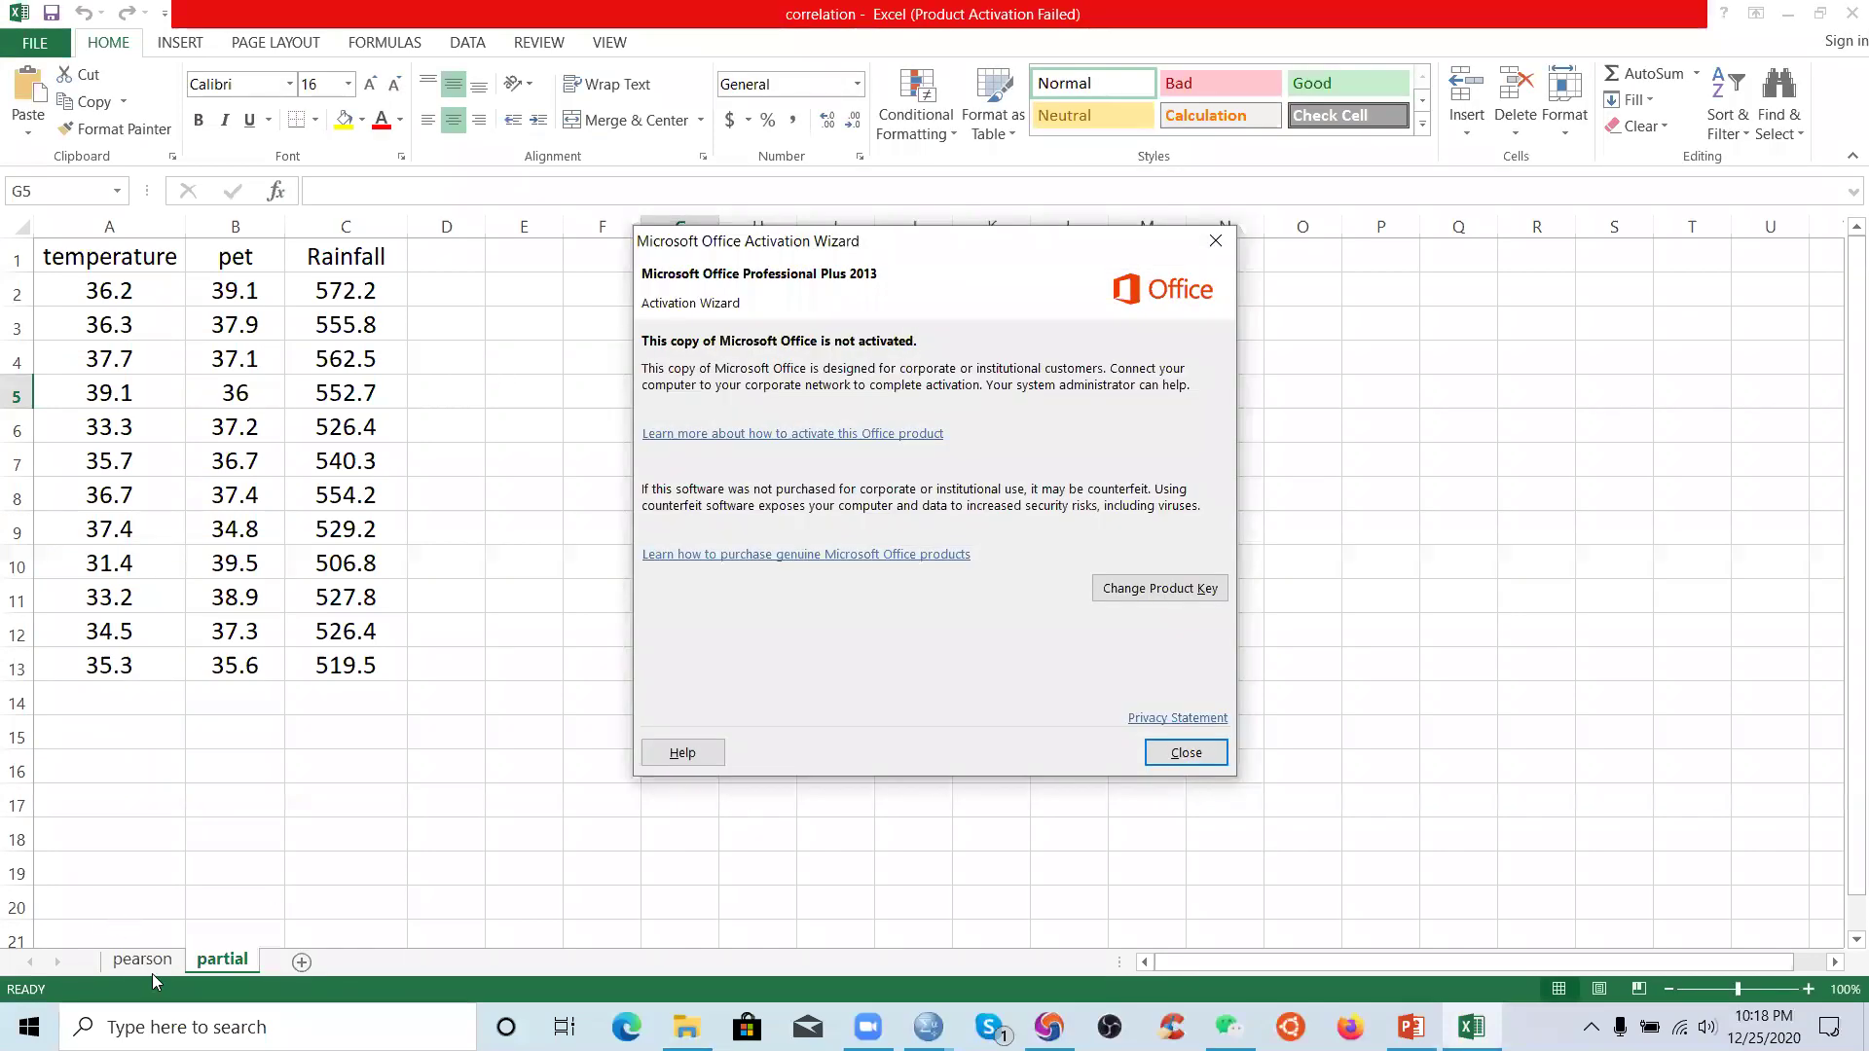
left_click(146, 962)
- Examine the paired Temperature and Rainfall values in A2:B17 of the pearson sheet
left_click(111, 289)
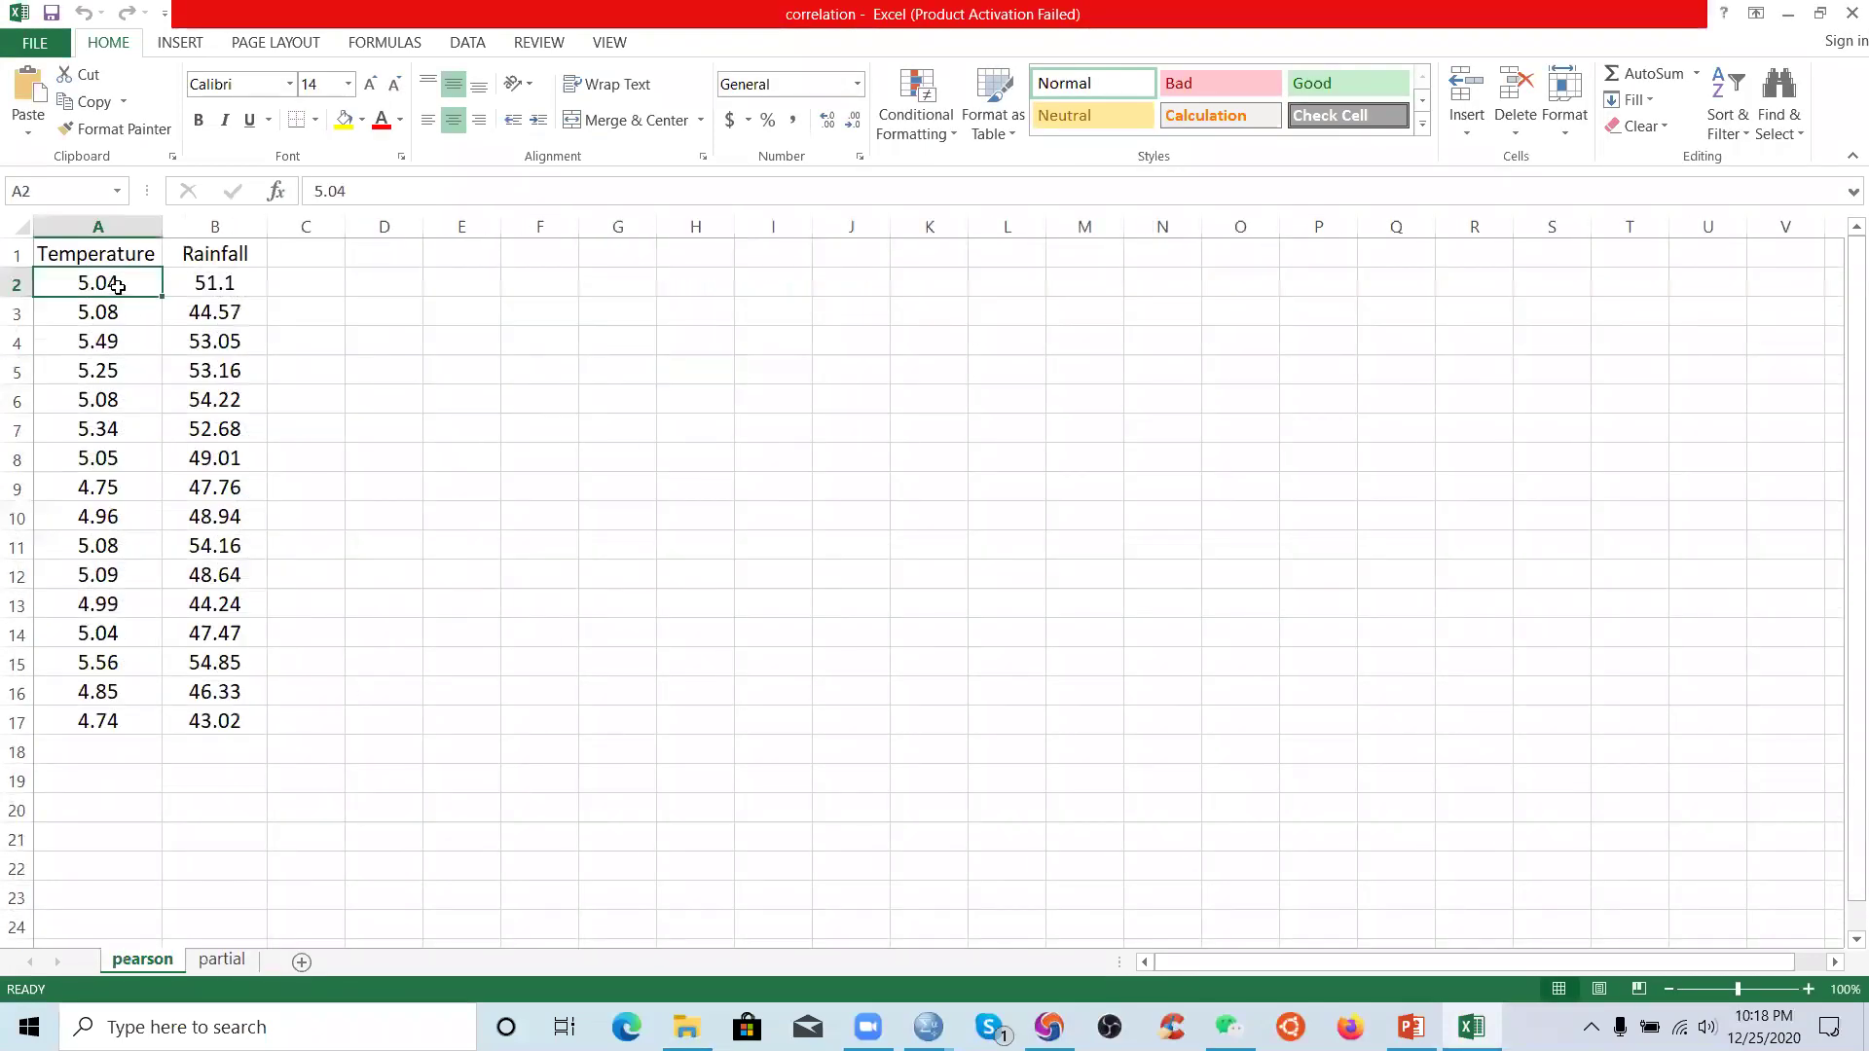
left_click(98, 446)
left_click(208, 283)
left_click(224, 394)
left_click(214, 284)
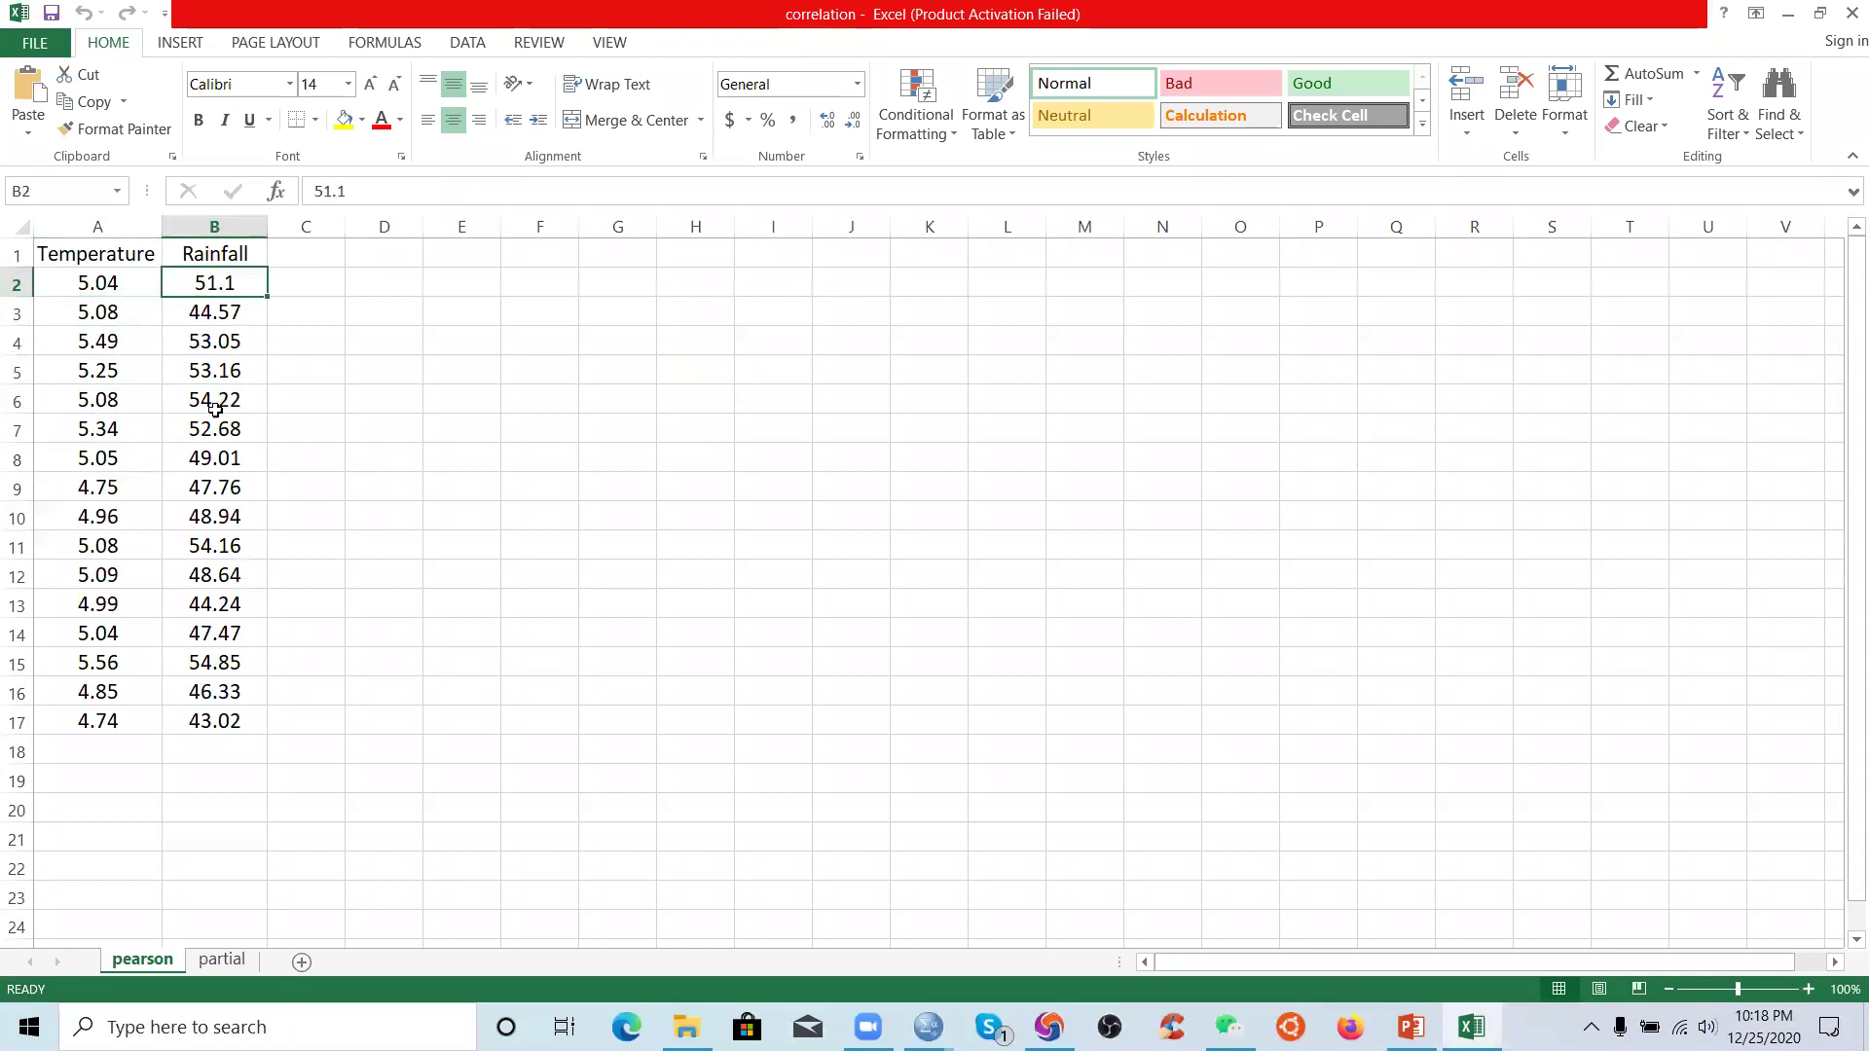
left_click(238, 725)
left_click(222, 545)
left_click(228, 487)
left_click_drag(77, 288, 222, 711)
left_click(329, 580)
left_click_drag(110, 284, 242, 663)
left_click(367, 433)
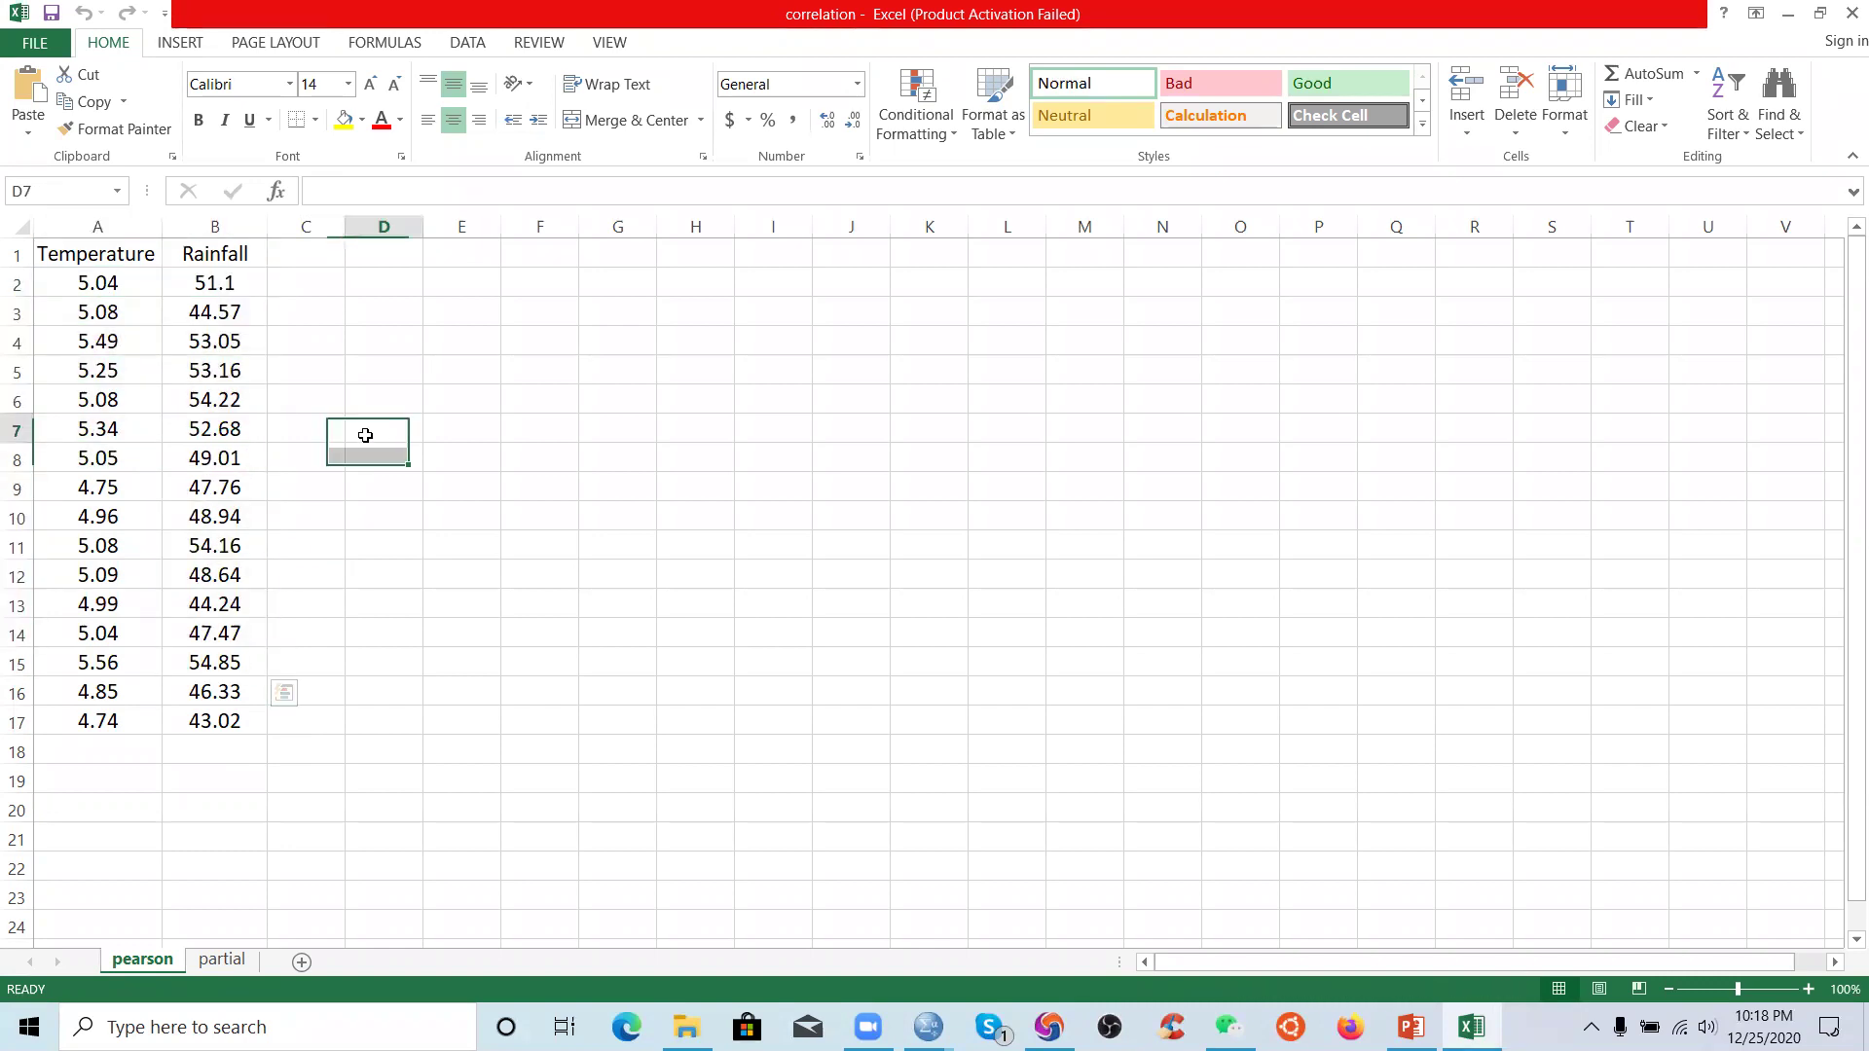
left_click_drag(88, 284, 250, 720)
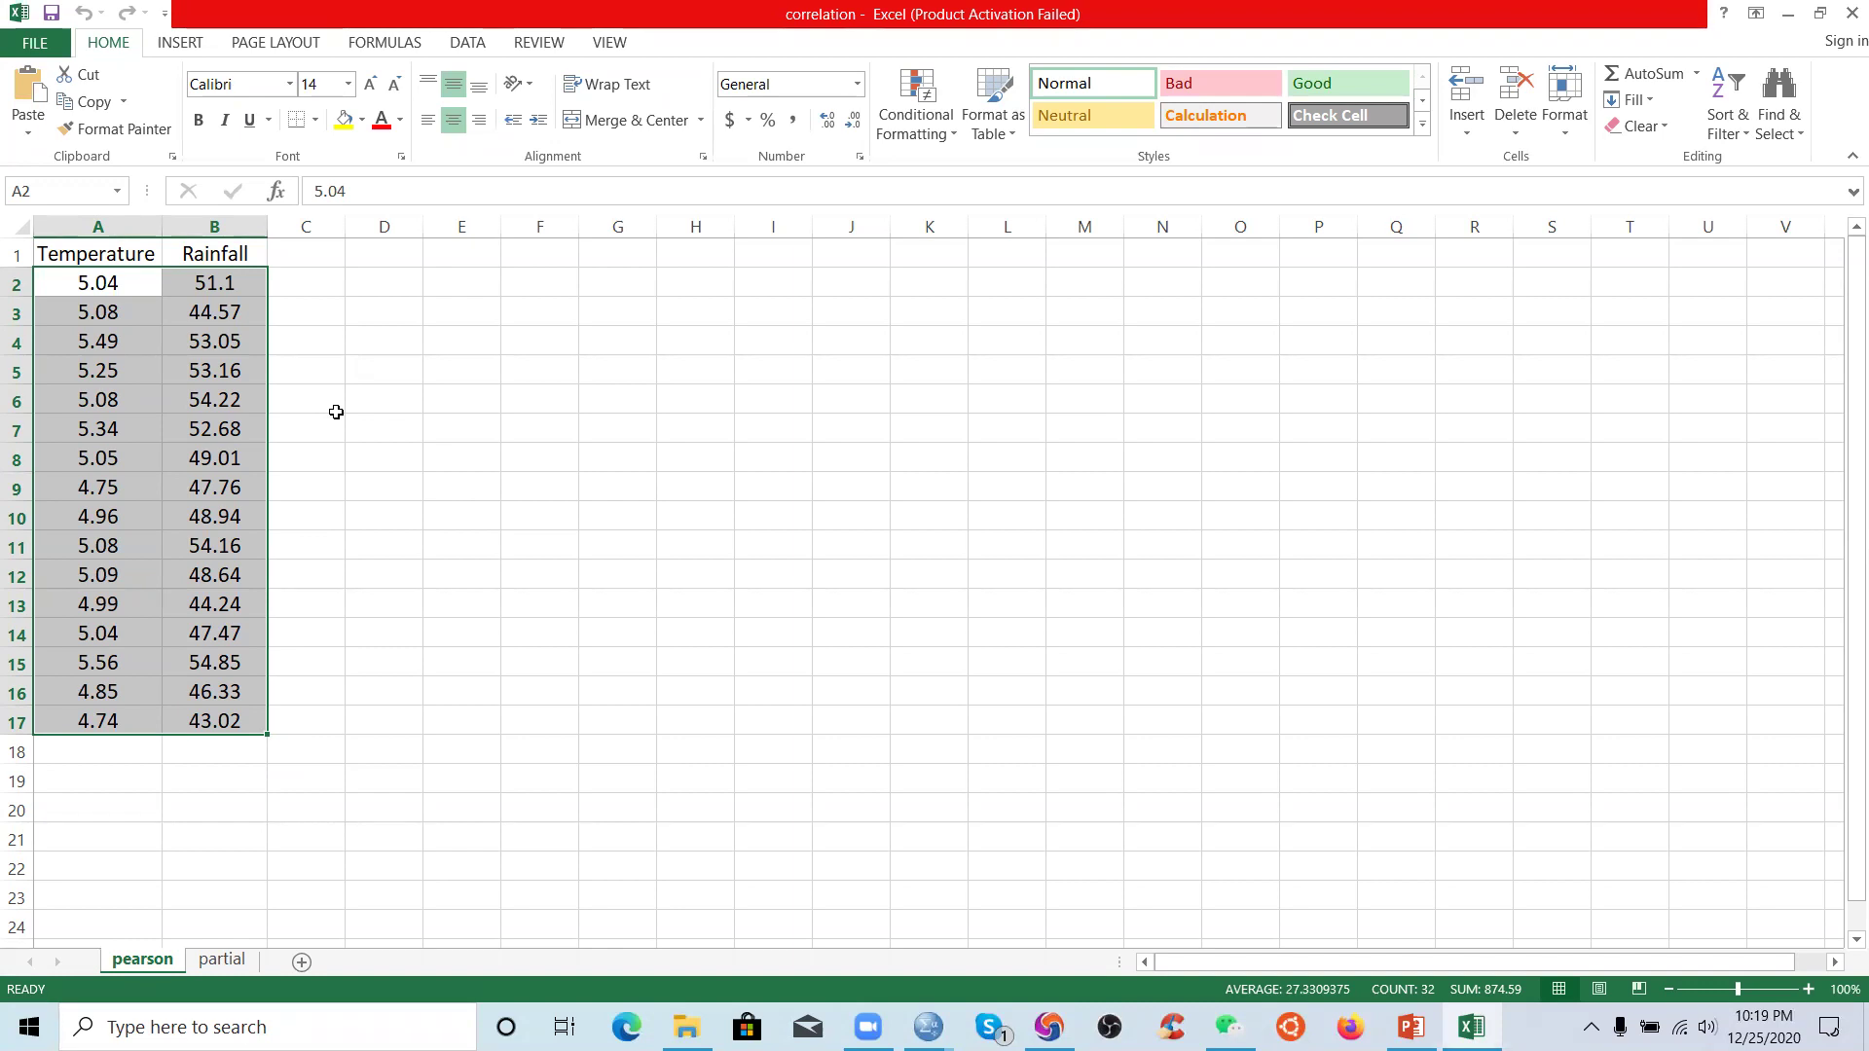
left_click(324, 426)
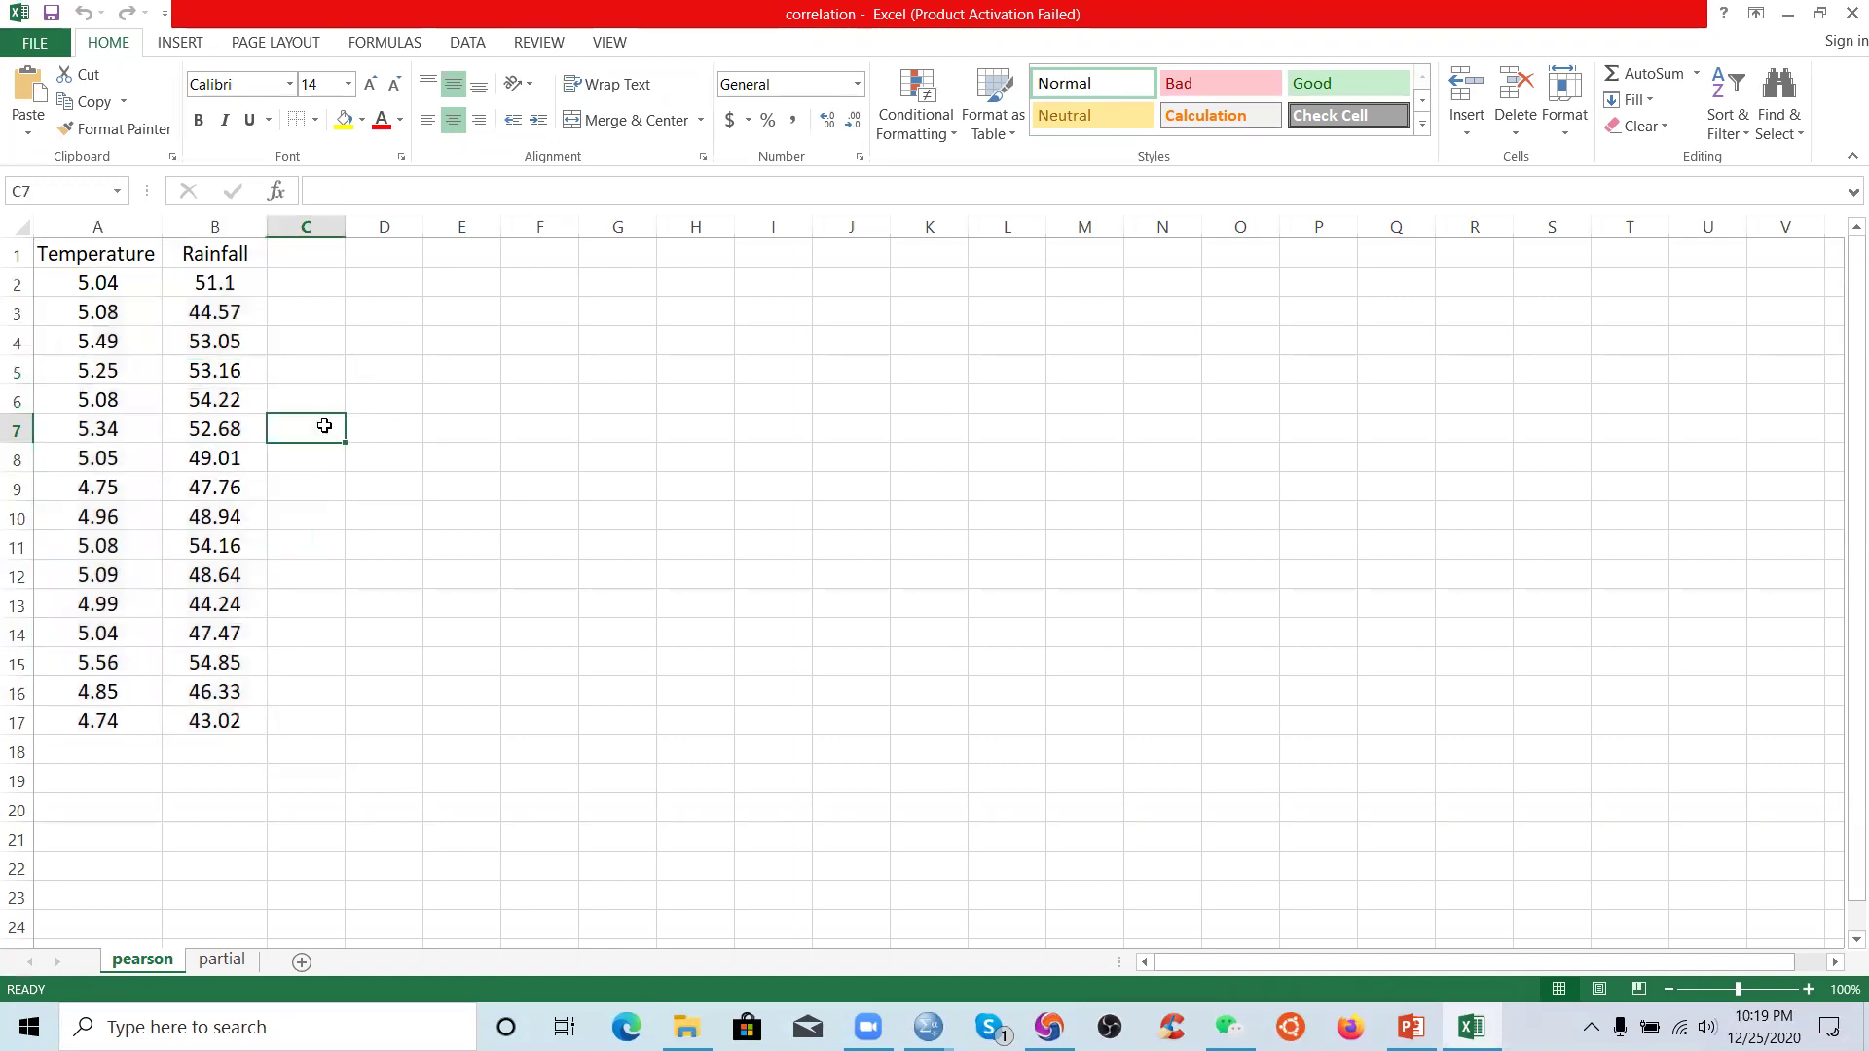
left_click(206, 310)
left_click(199, 282)
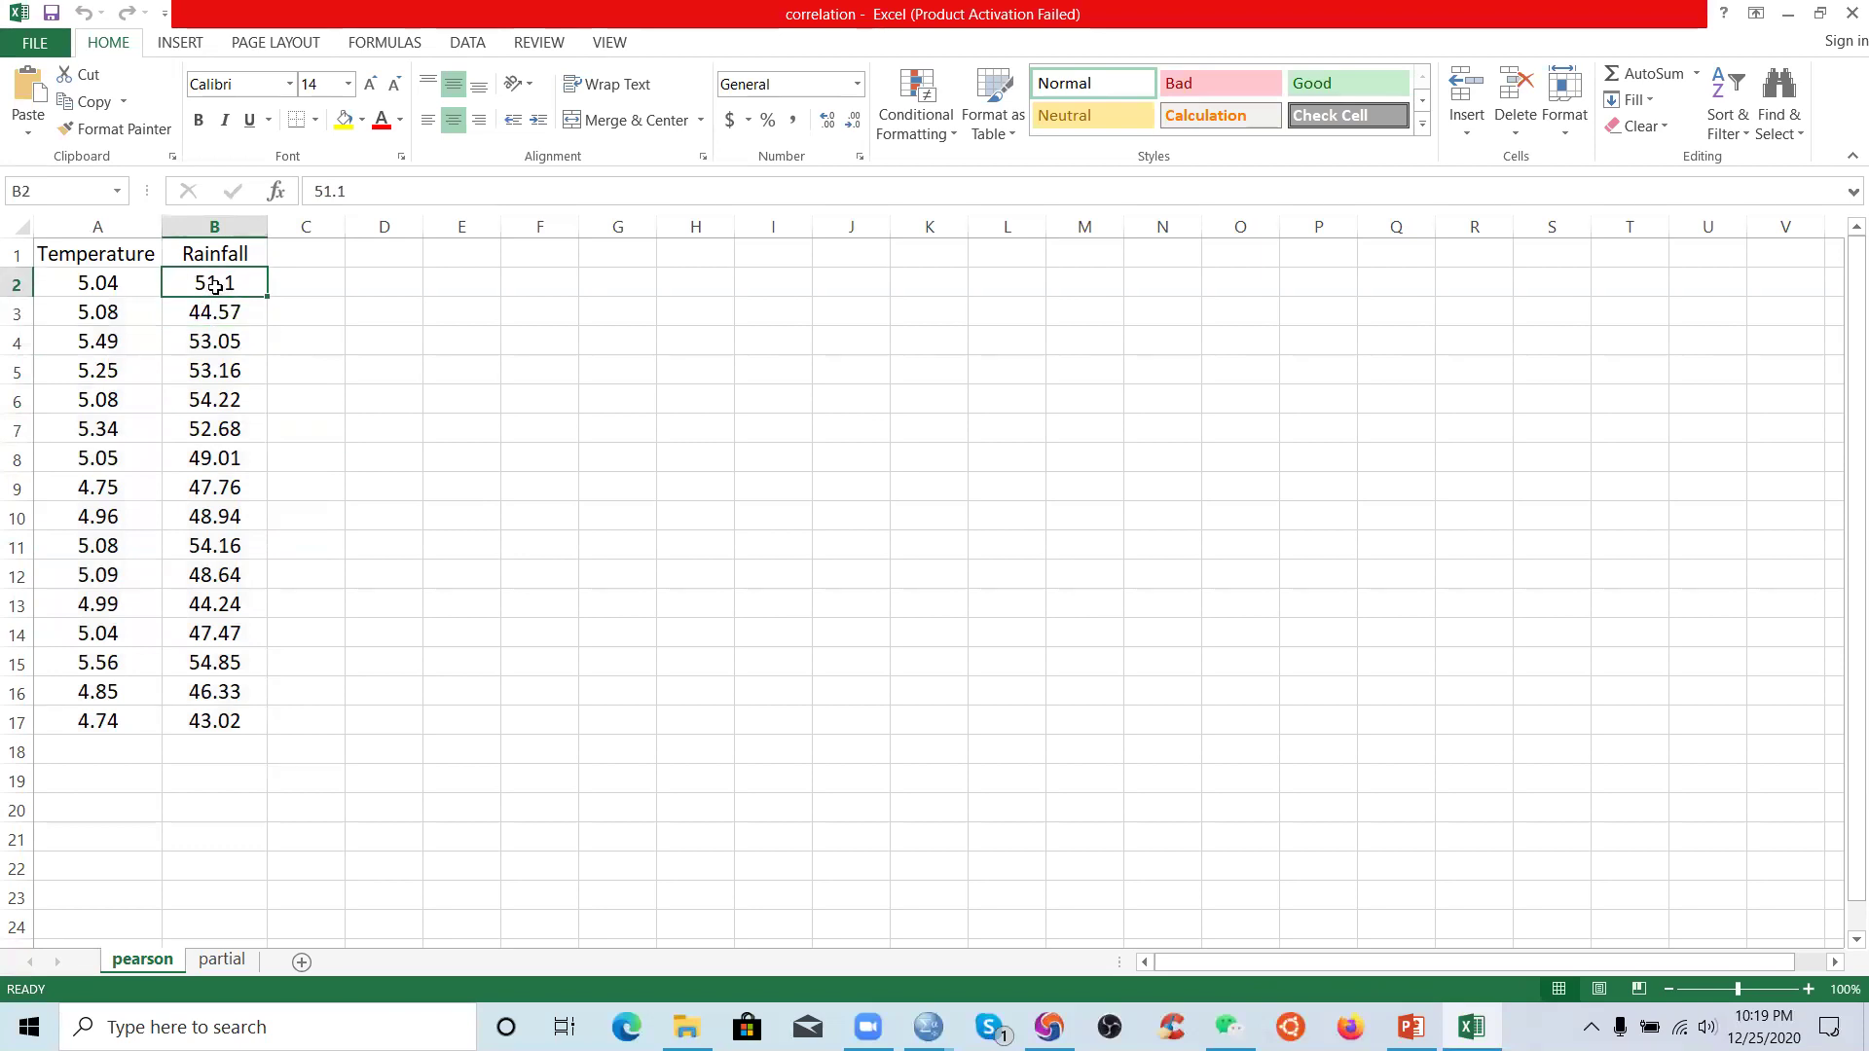
left_click(230, 346)
left_click(210, 307)
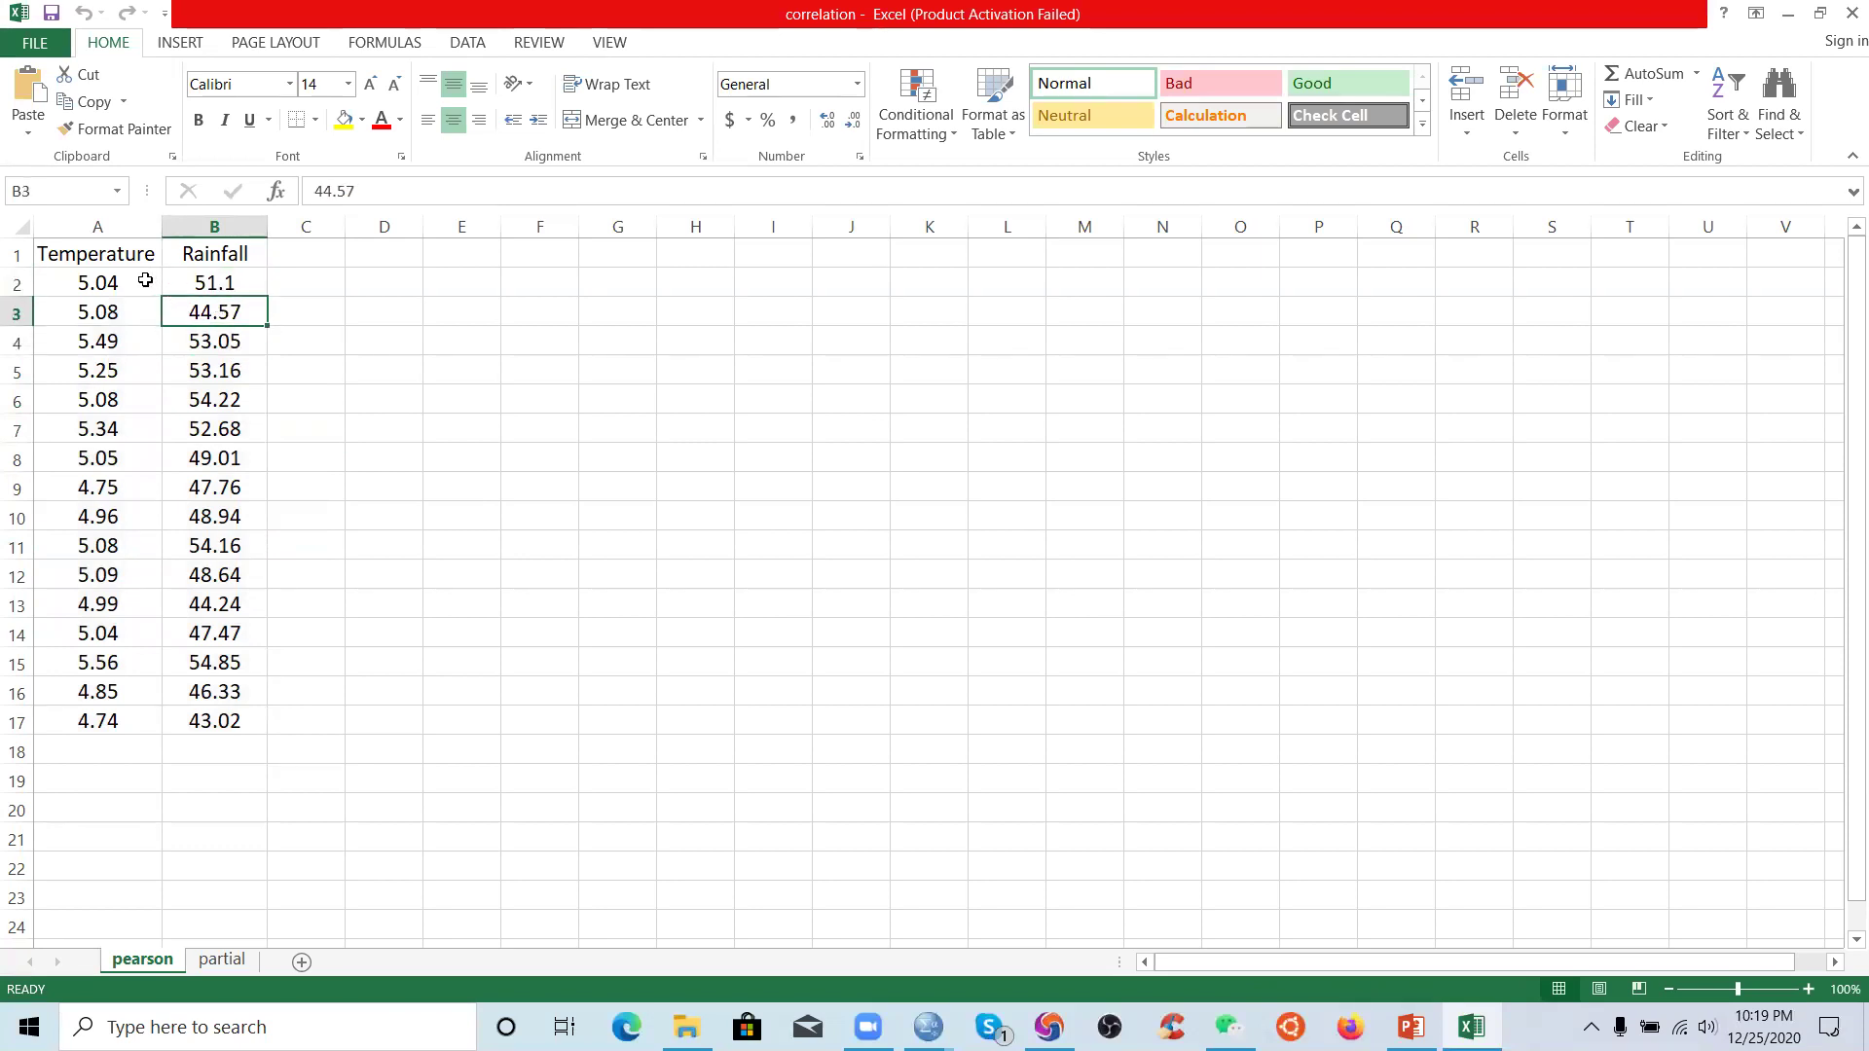
- Compare the Temperature and Rainfall readings in the first rows and highlight the paired data in A2:B17
left_click(197, 282)
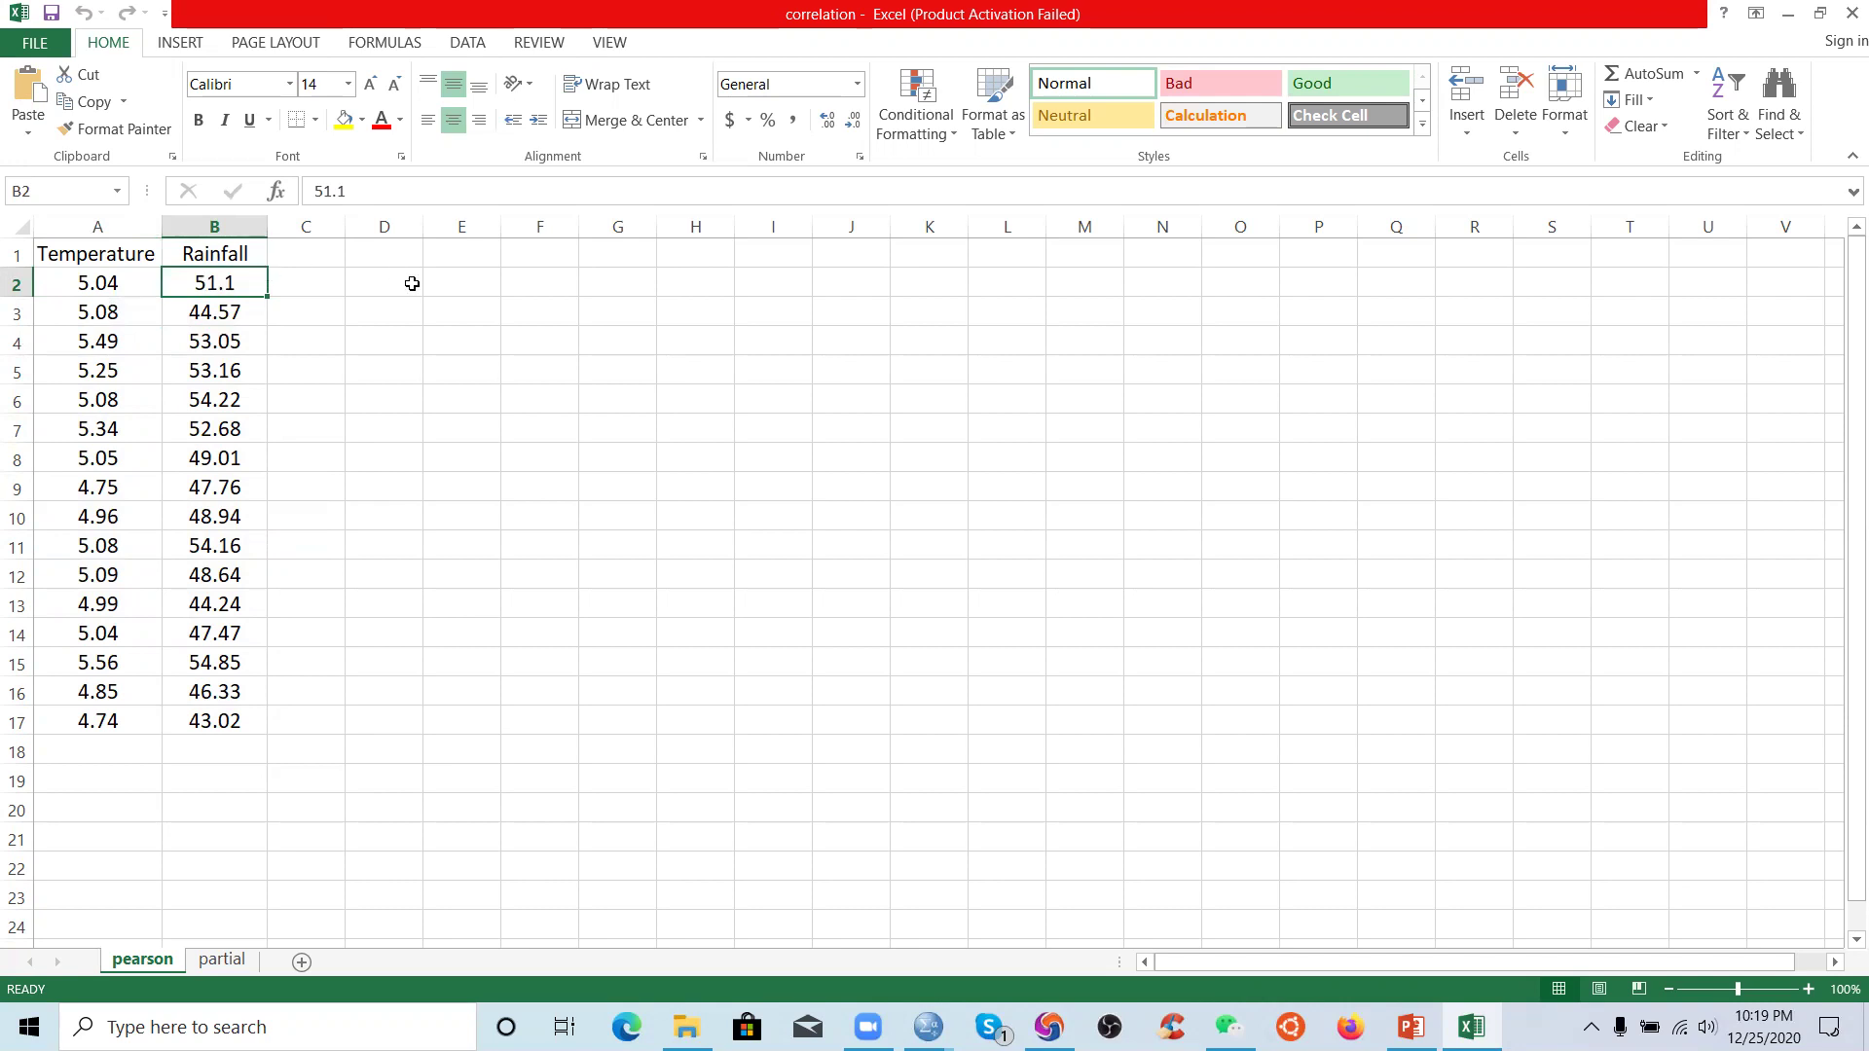
left_click(213, 310)
left_click(218, 288)
left_click(222, 309)
left_click(216, 286)
left_click(116, 288)
left_click(231, 289)
left_click(243, 351)
left_click(167, 506)
left_click_drag(103, 290, 248, 725)
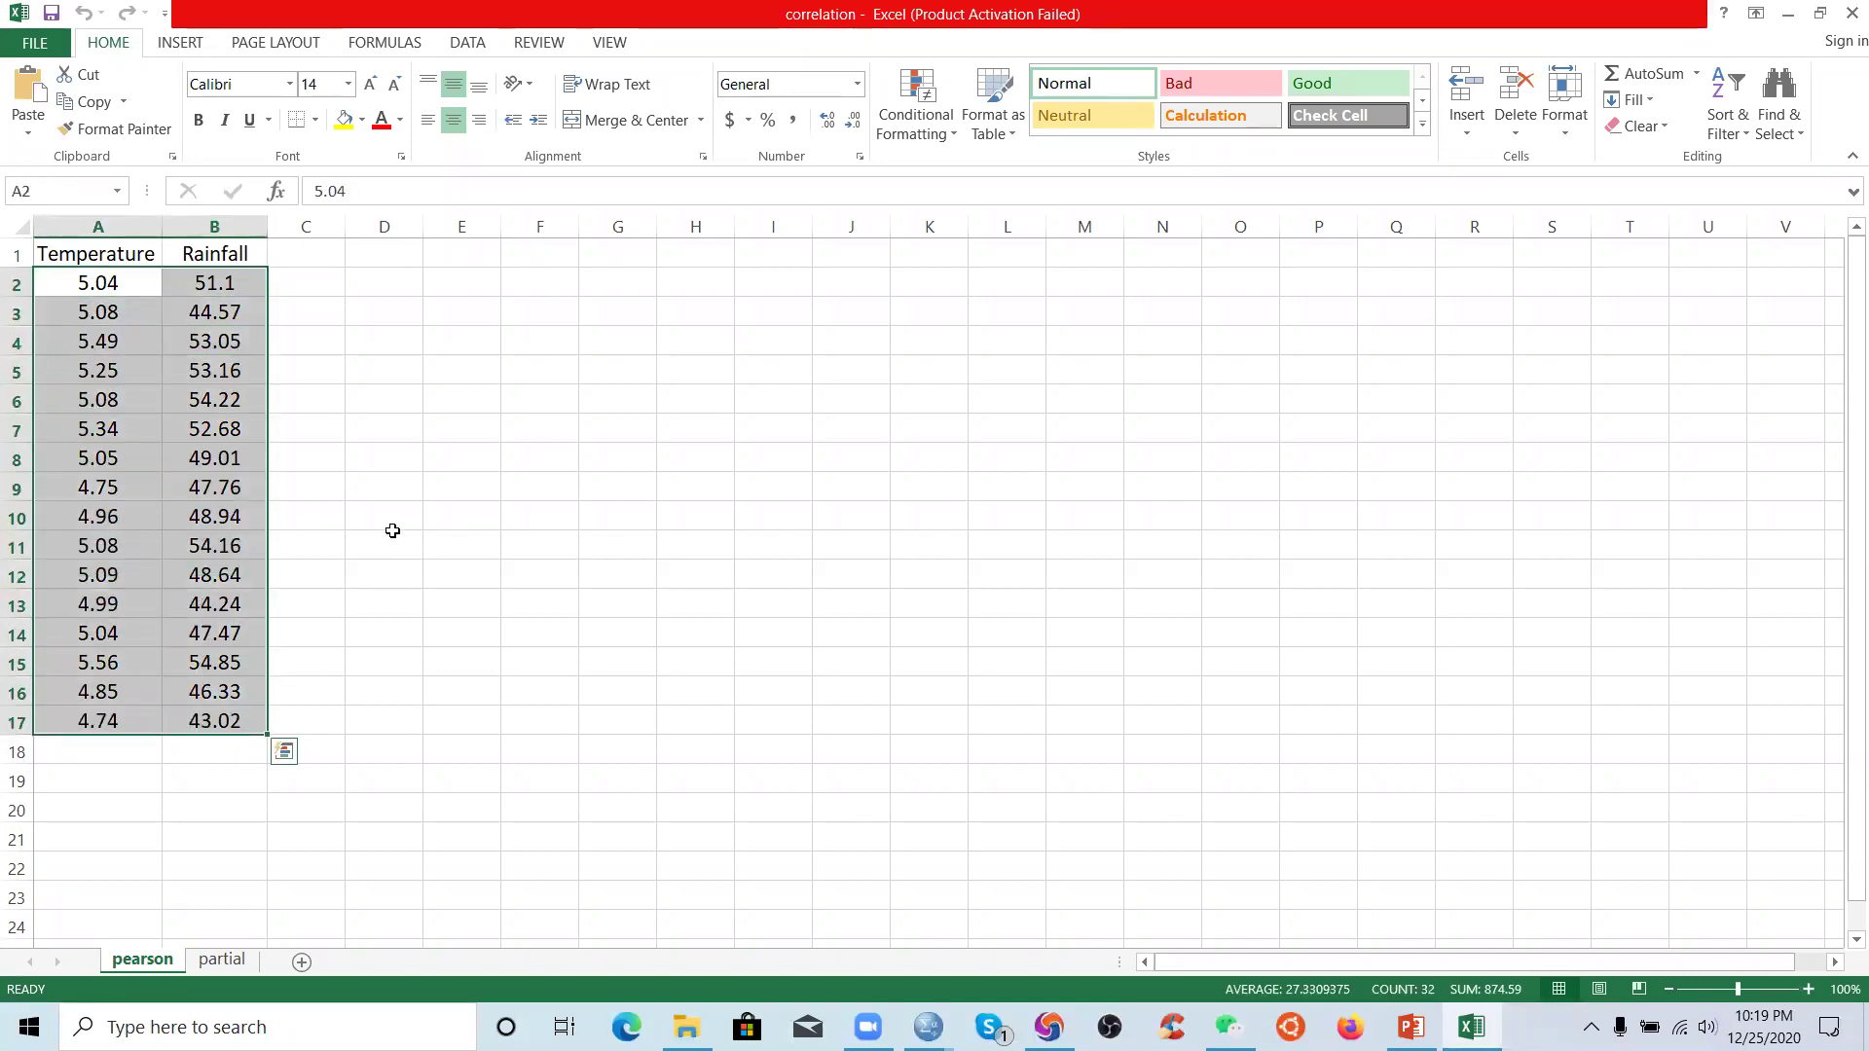
left_click(392, 529)
left_click(89, 284)
left_click_drag(207, 313, 249, 725)
left_click(486, 410)
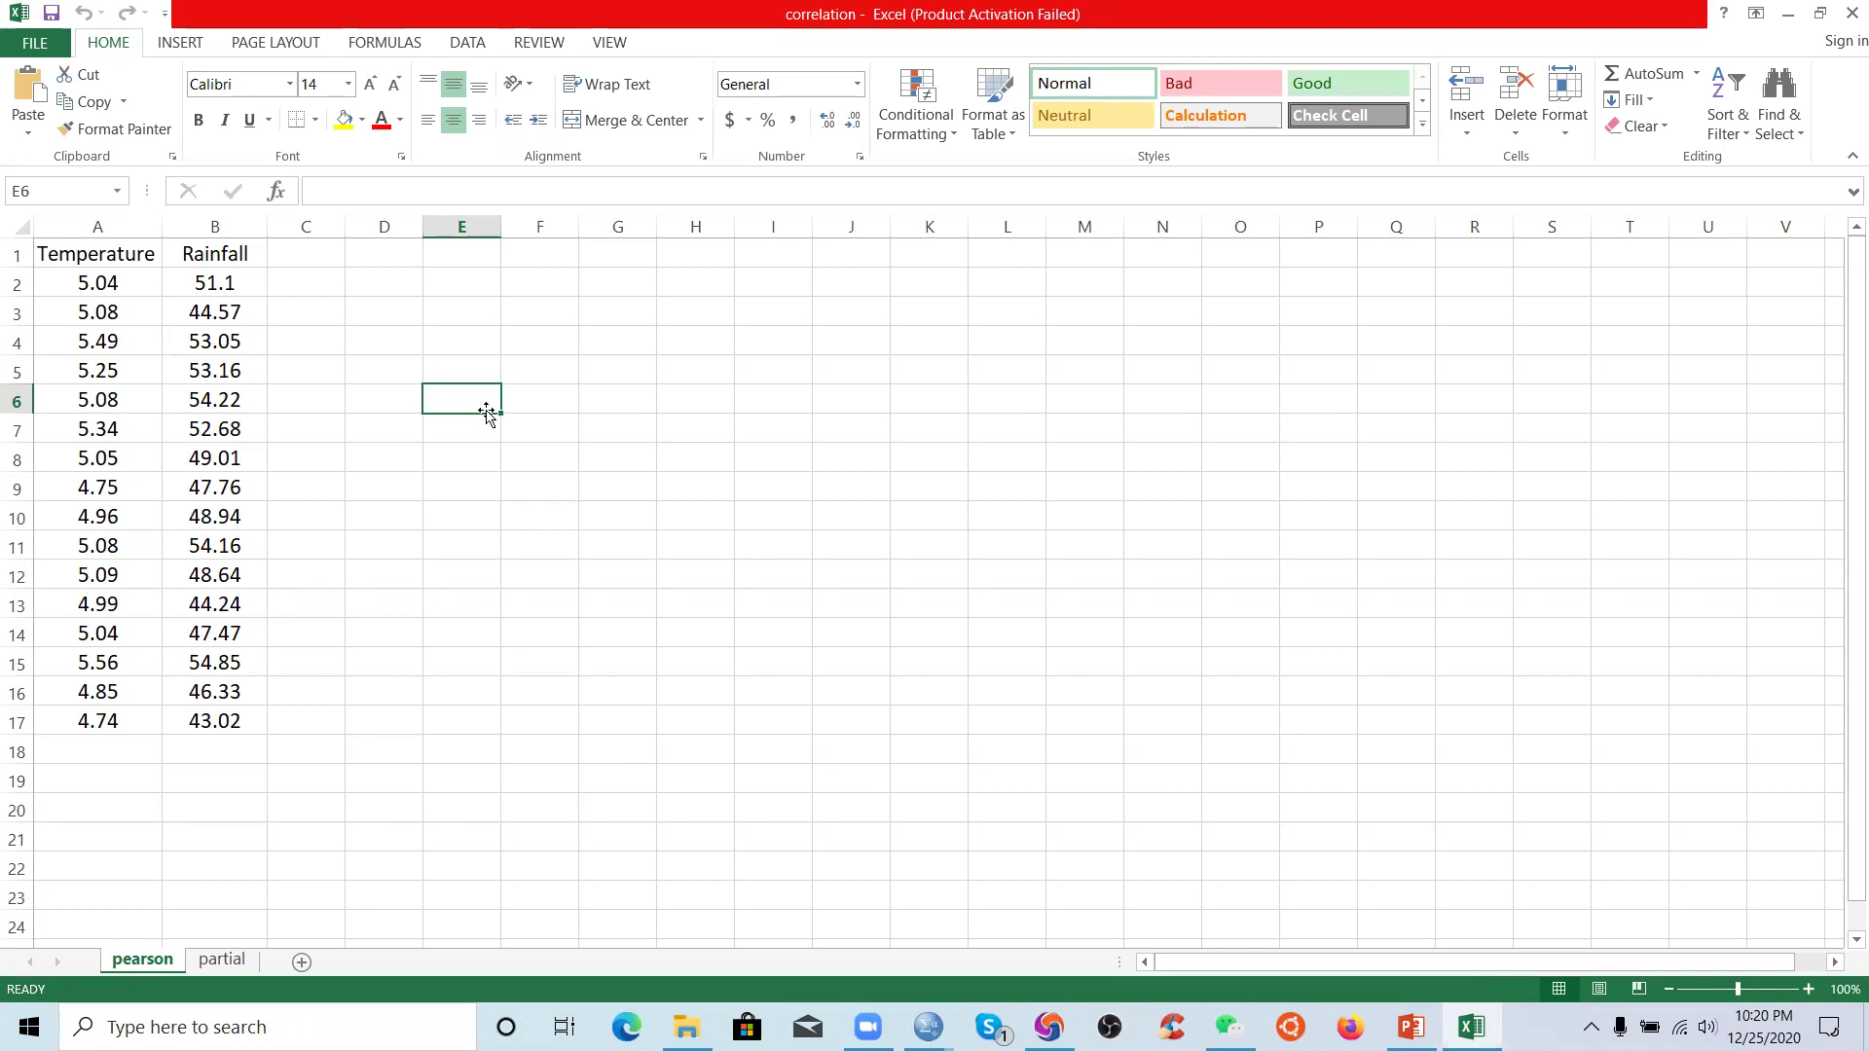
- Examine the Temperature and Rainfall headers together with the full table A1:B17 on the pearson sheet
left_click(292, 277)
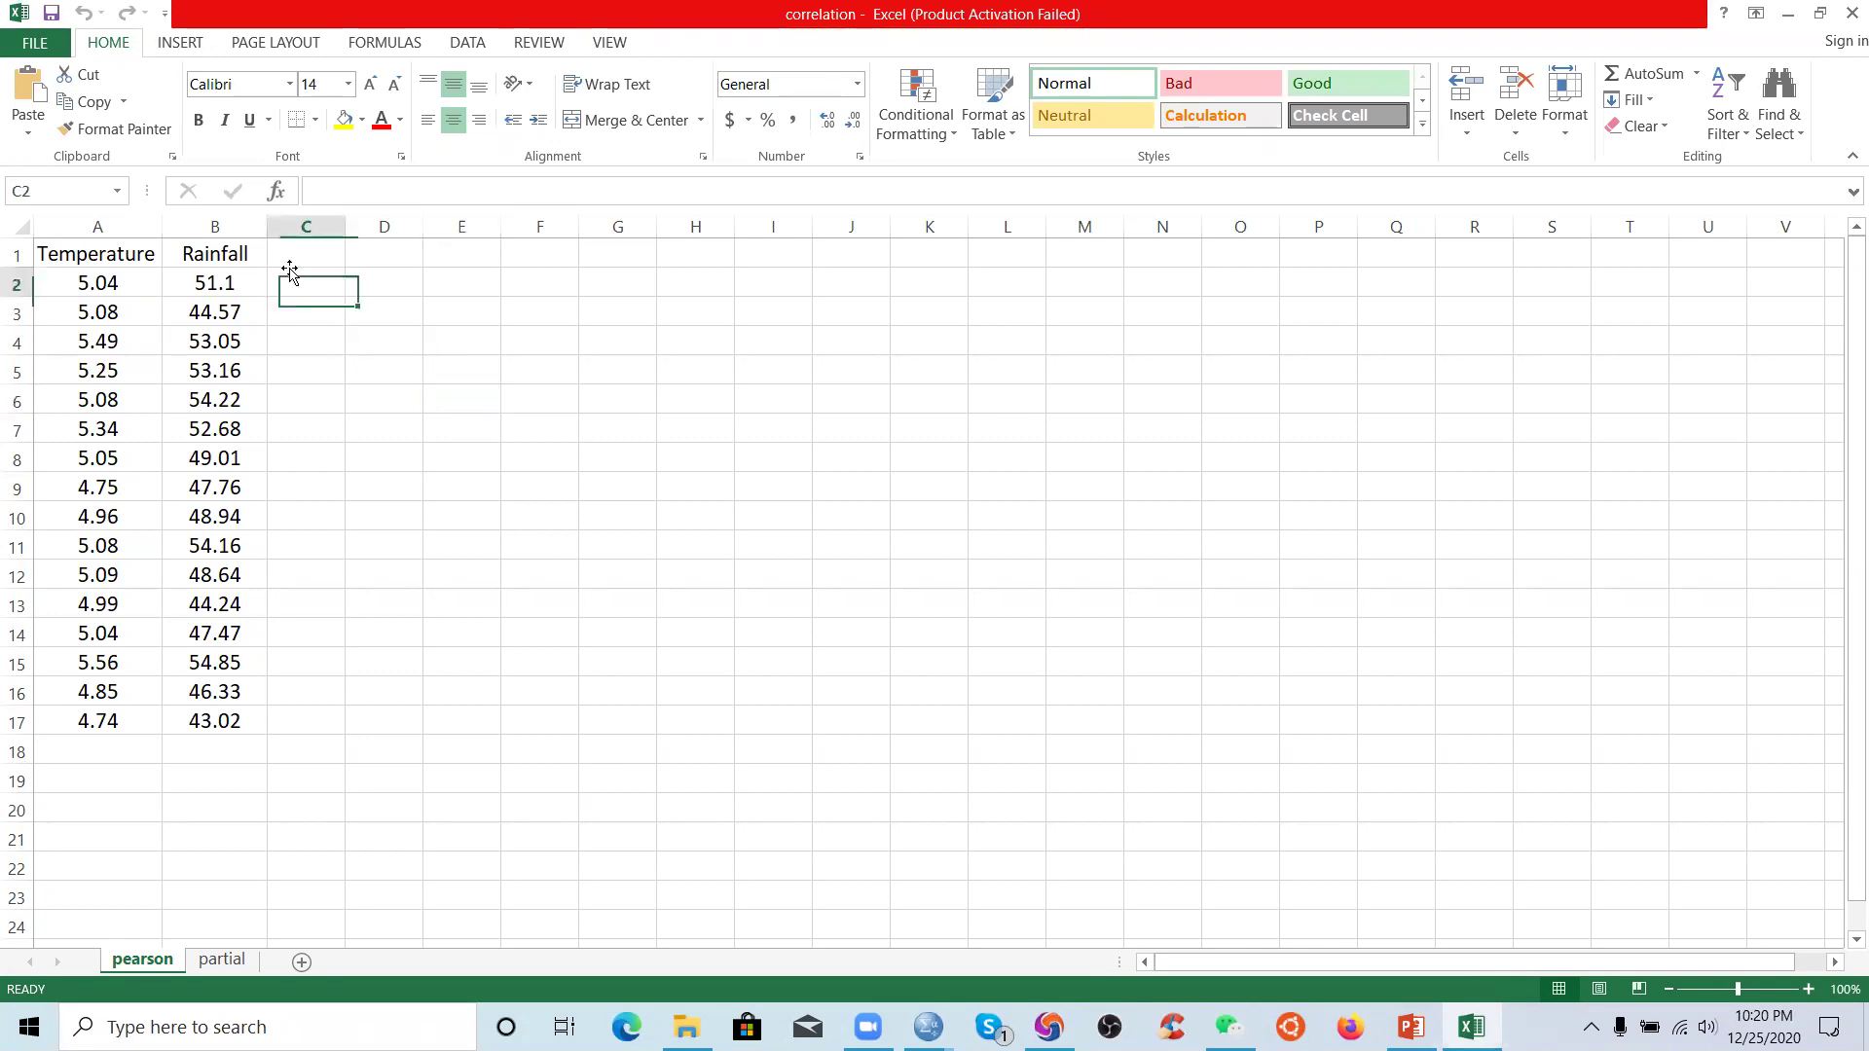
left_click(216, 280)
left_click(121, 253)
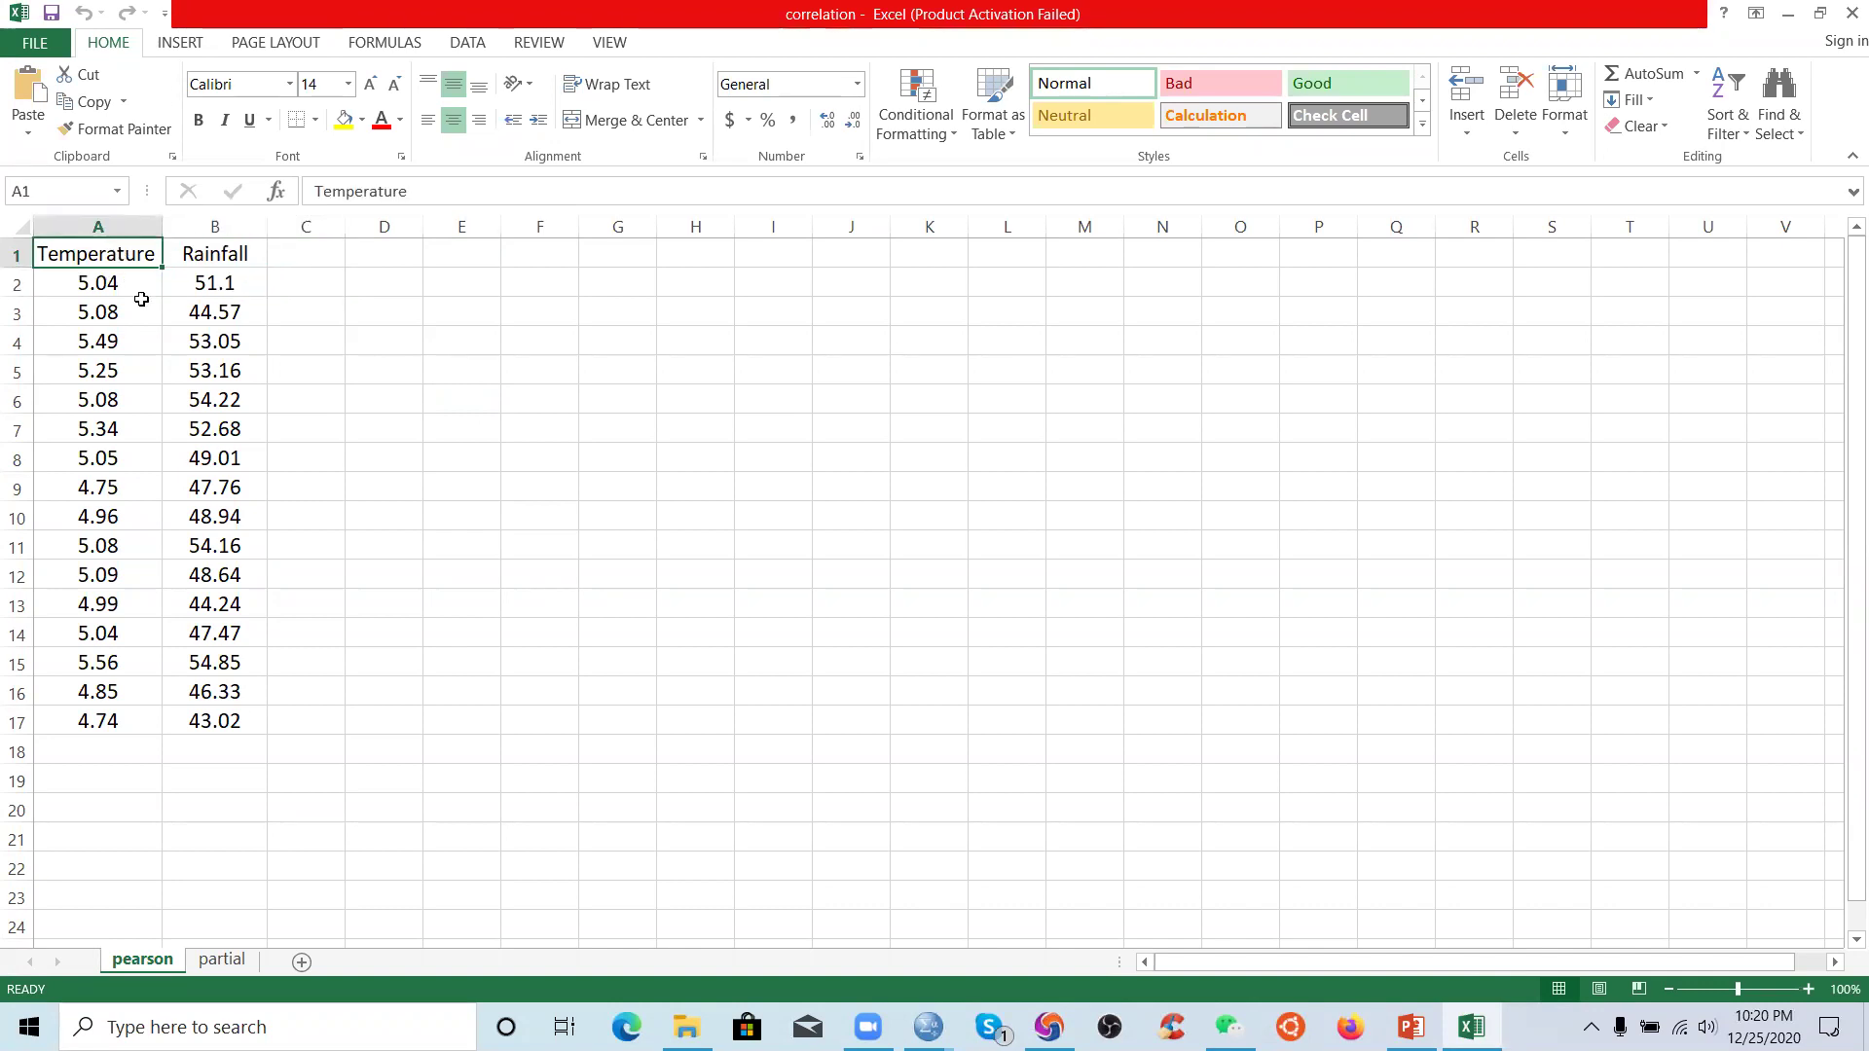
left_click(187, 364)
left_click(175, 253)
left_click_drag(95, 255, 214, 374)
left_click_drag(214, 545, 189, 609)
left_click(281, 397)
left_click_drag(44, 255, 219, 722)
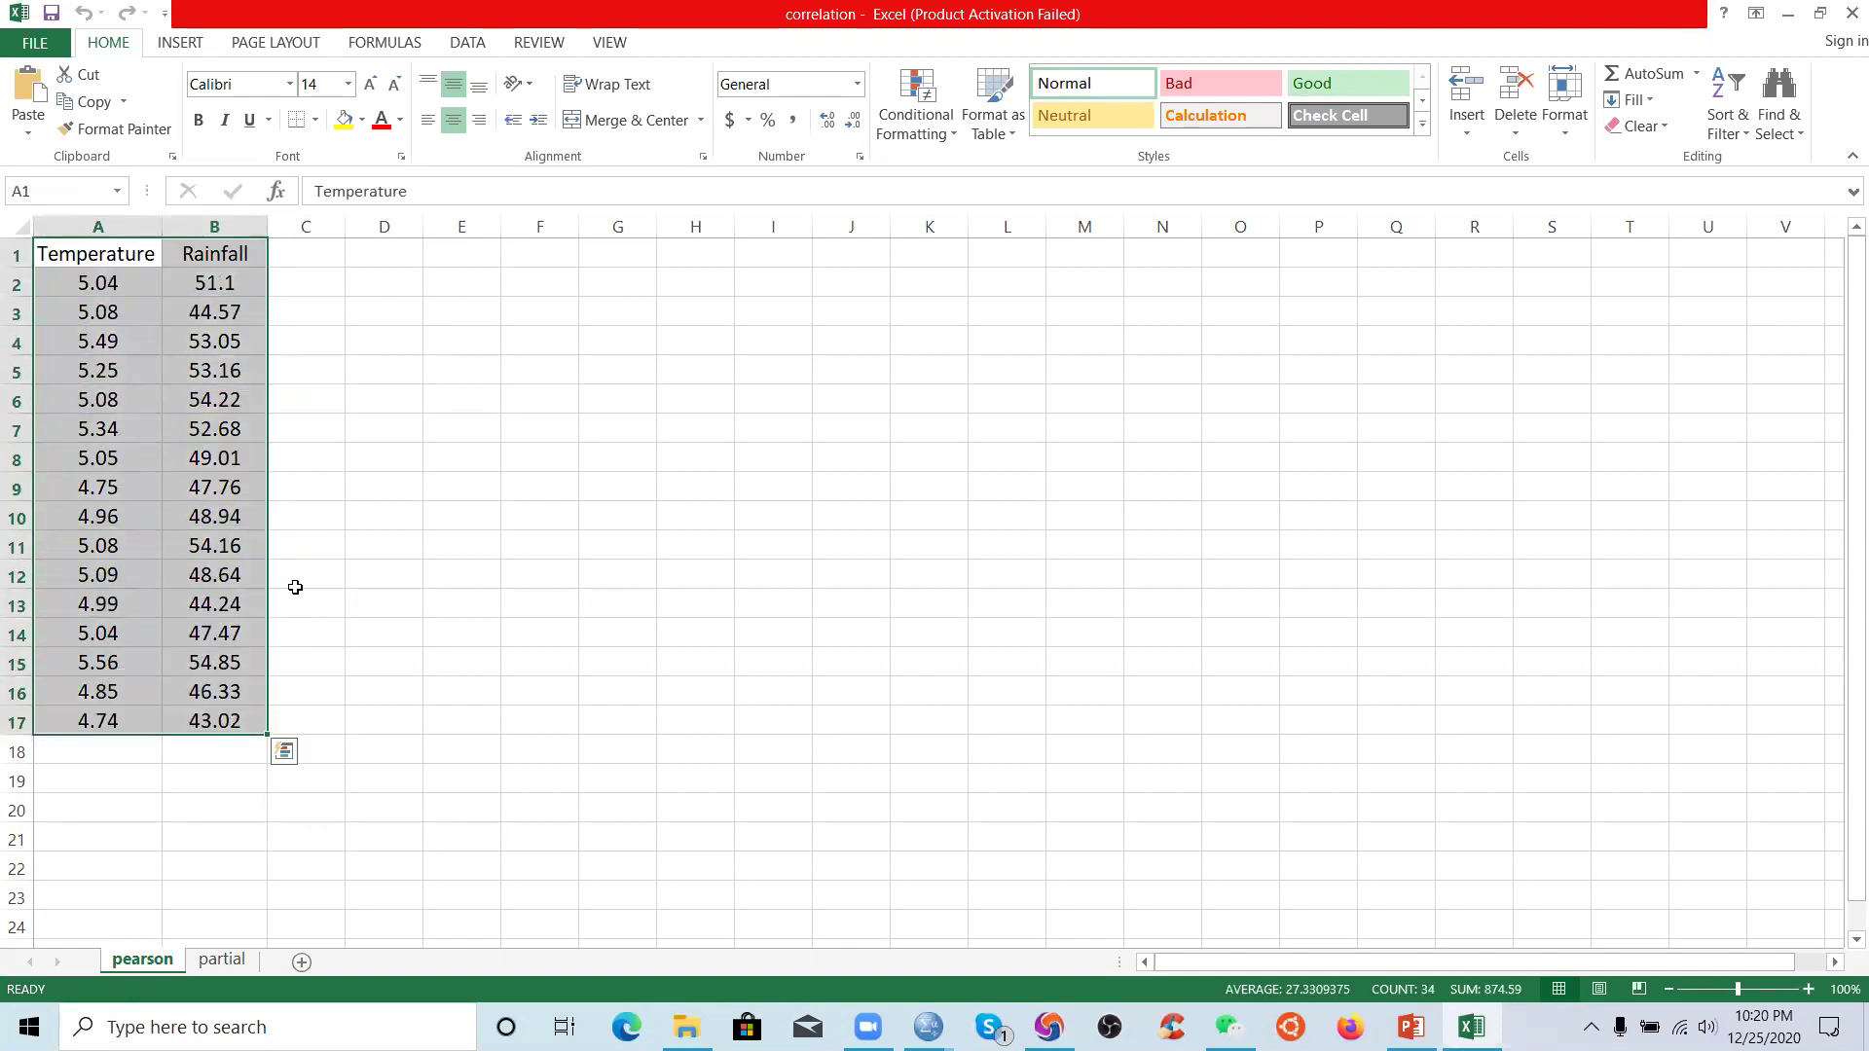
left_click(374, 428)
left_click(129, 254)
left_click(199, 253)
left_click(283, 287)
left_click(216, 285)
left_click(217, 252)
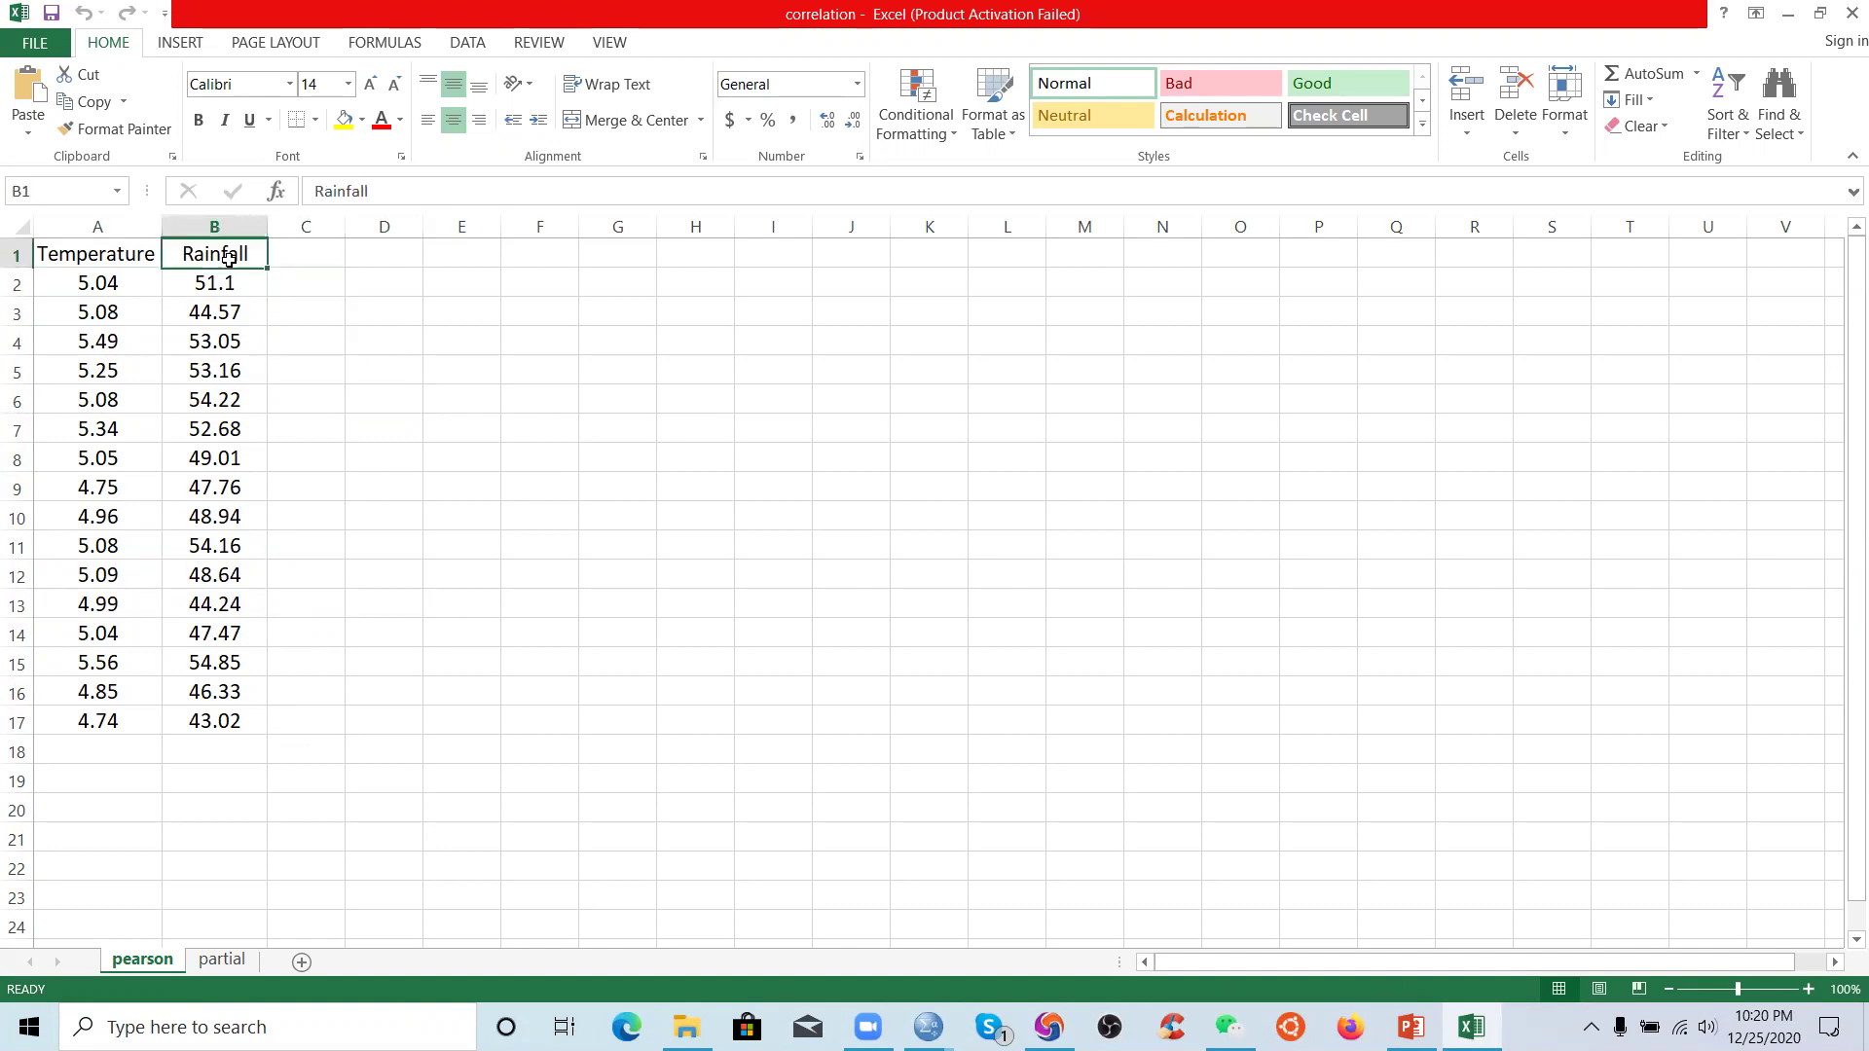
left_click(312, 283)
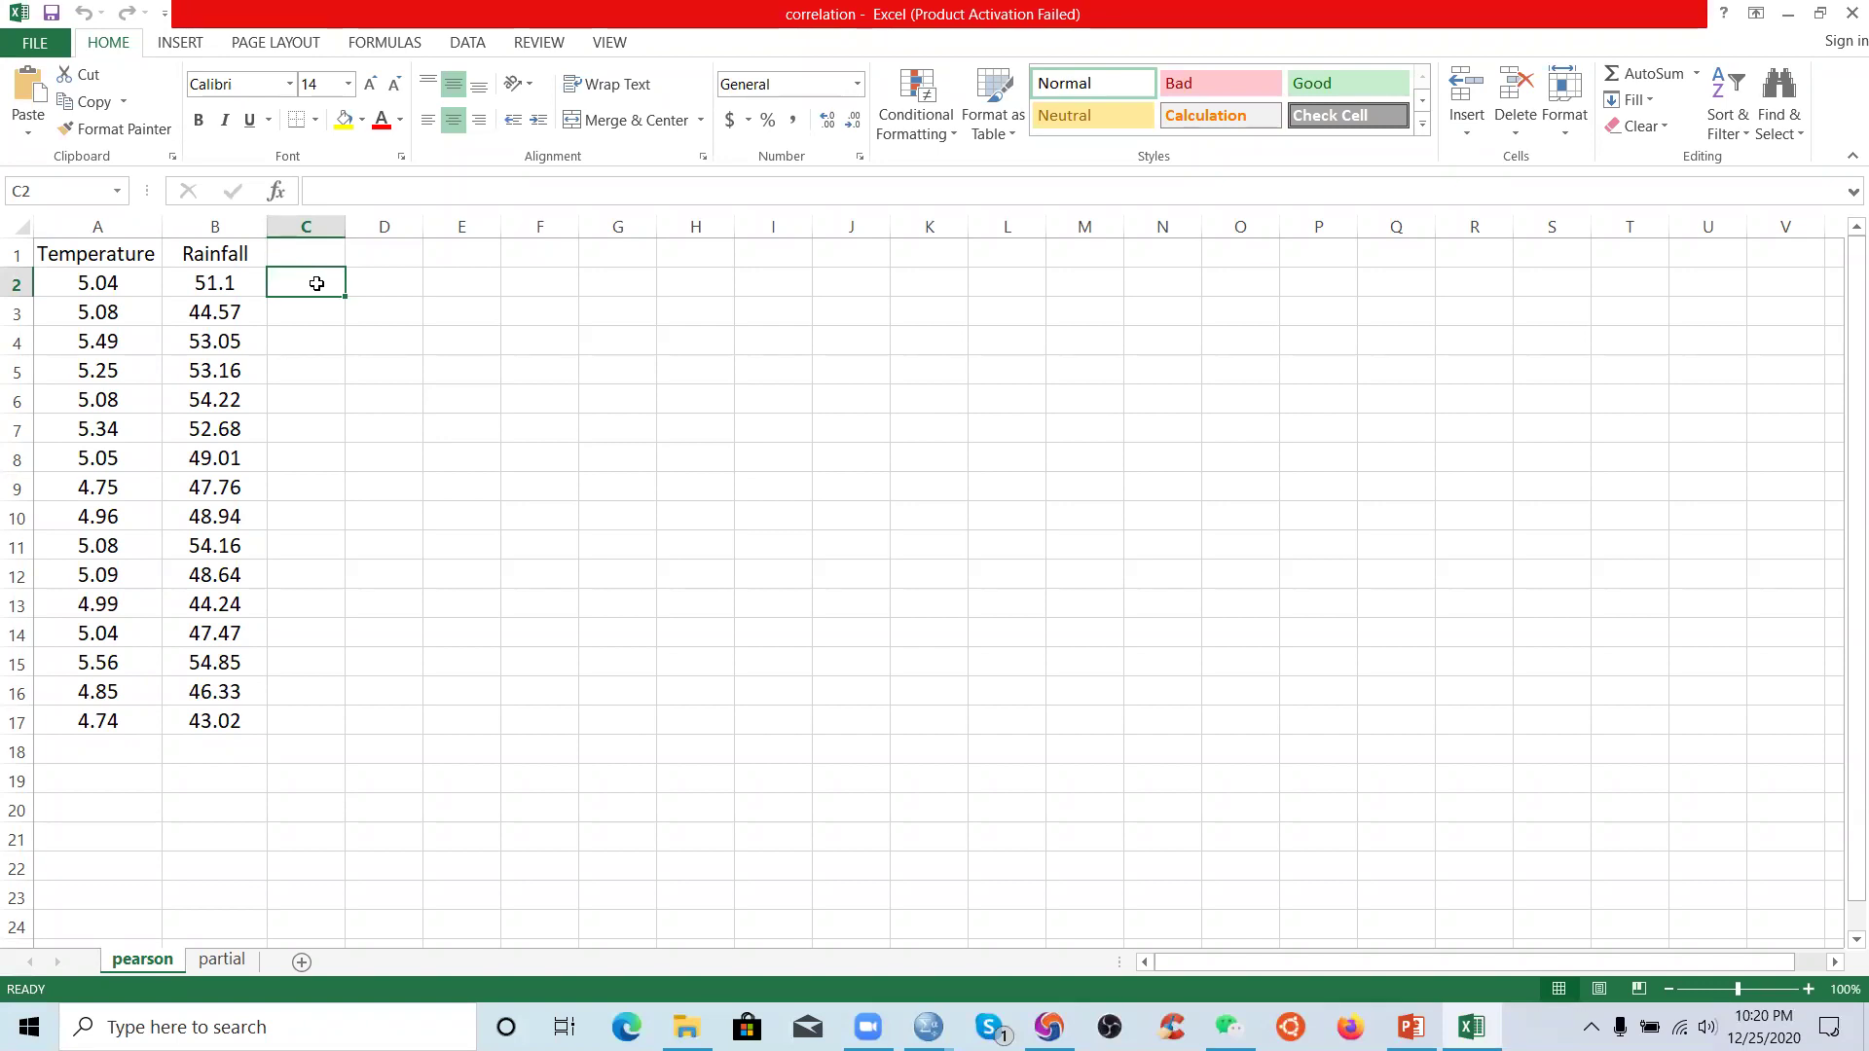
- Review the first Temperature and Rainfall pair in A2 and B2 against the whole data range A2:B17
left_click_drag(97, 282, 235, 720)
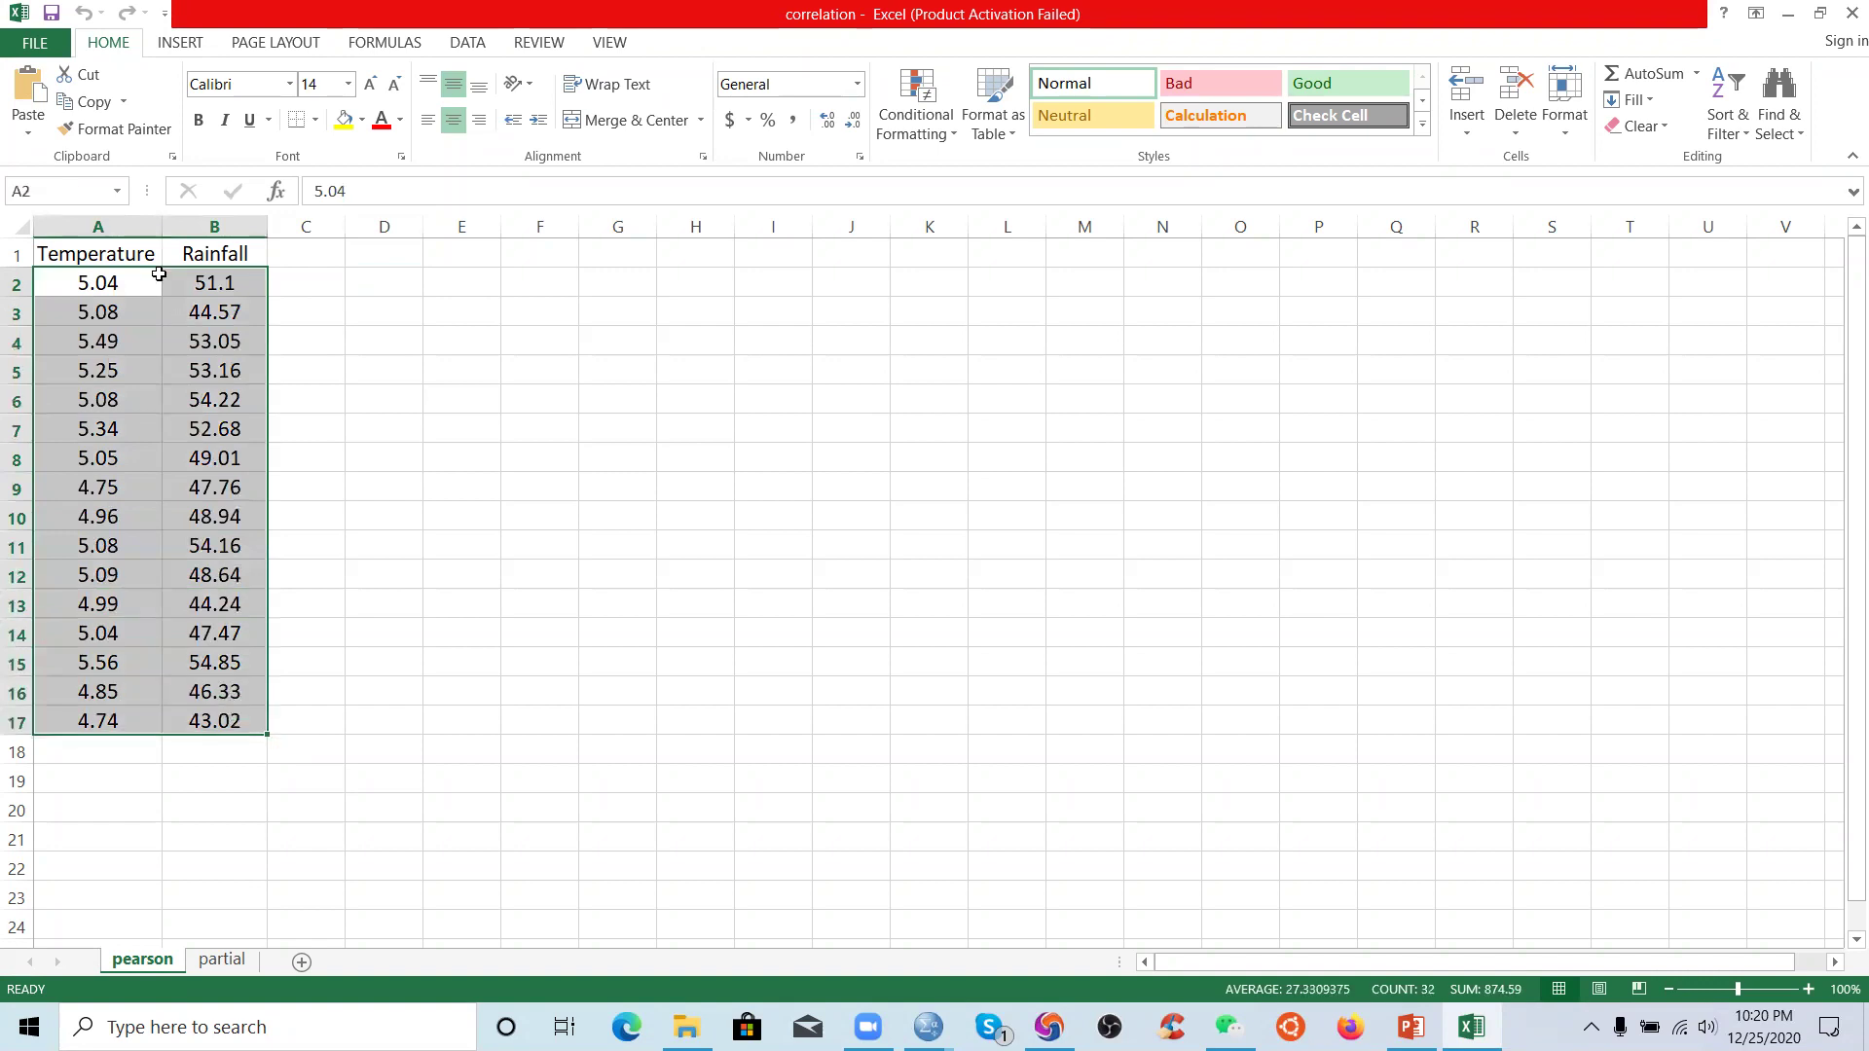
left_click(540, 304)
left_click(119, 277)
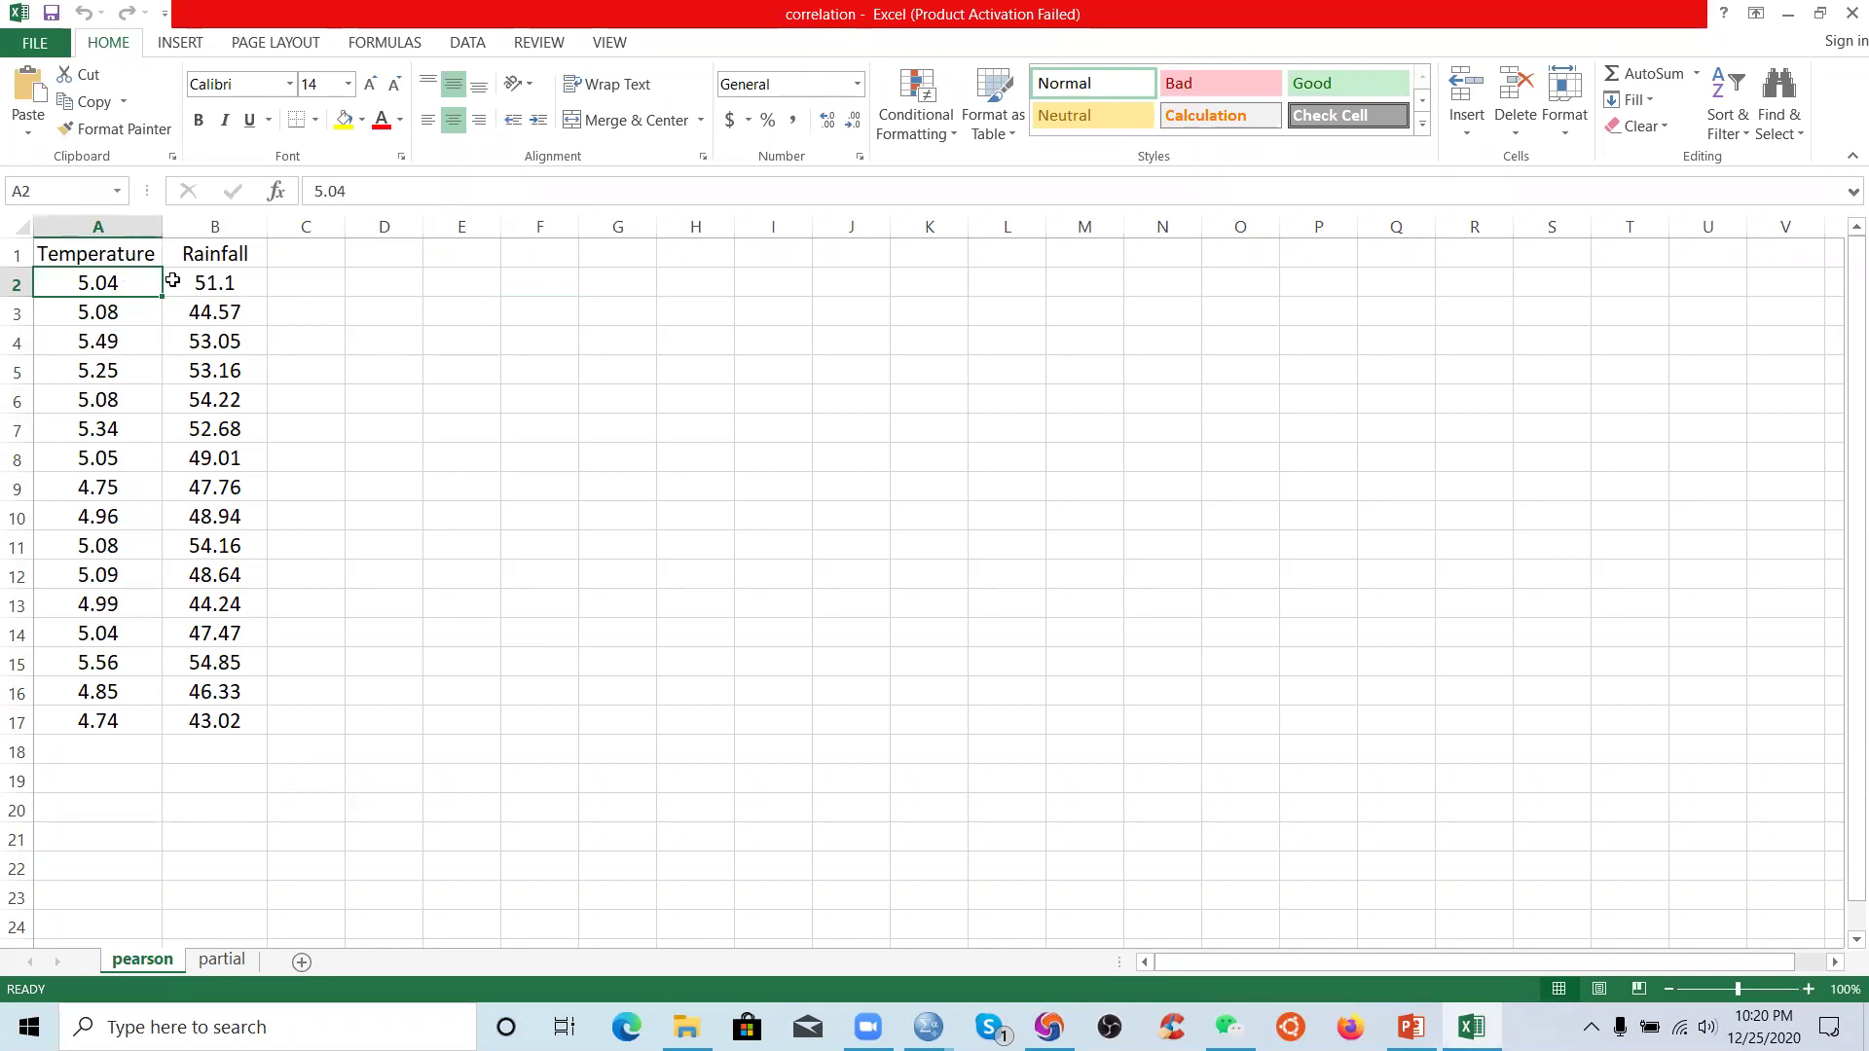
left_click_drag(183, 282, 278, 283)
left_click(154, 272)
left_click(186, 279)
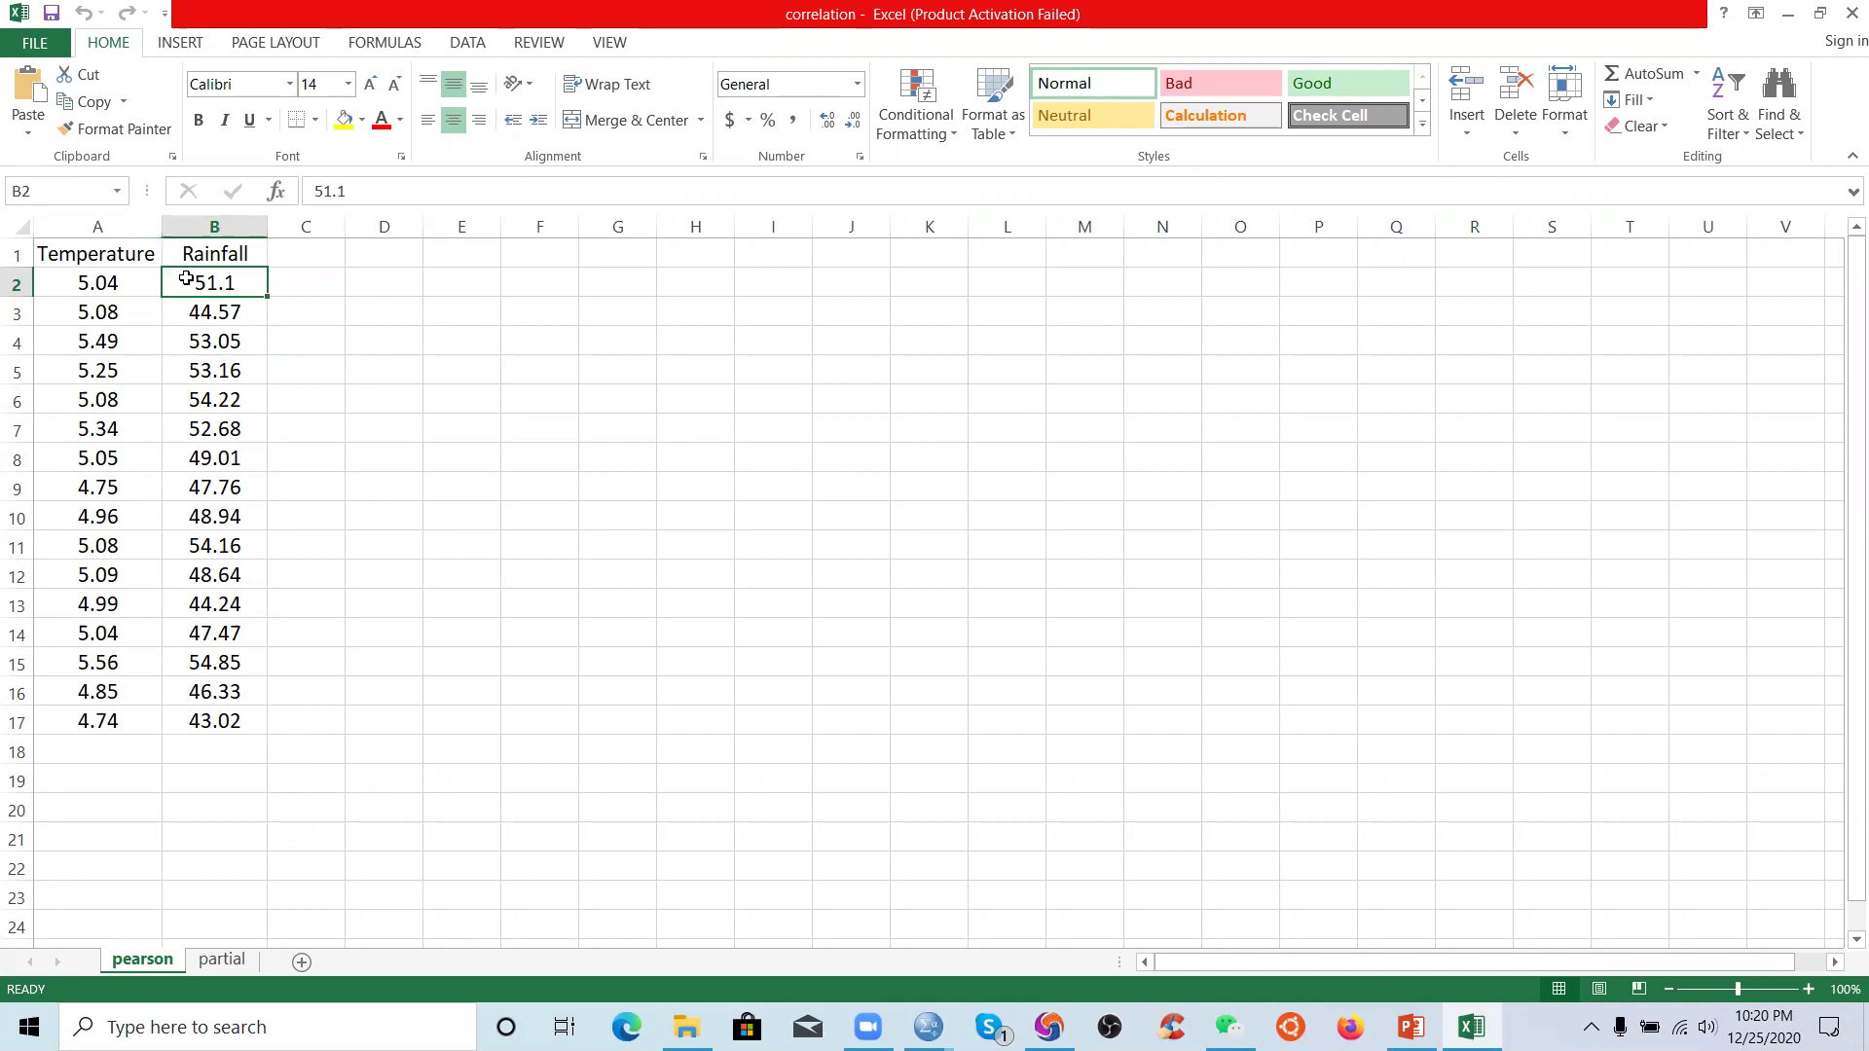
left_click(295, 305)
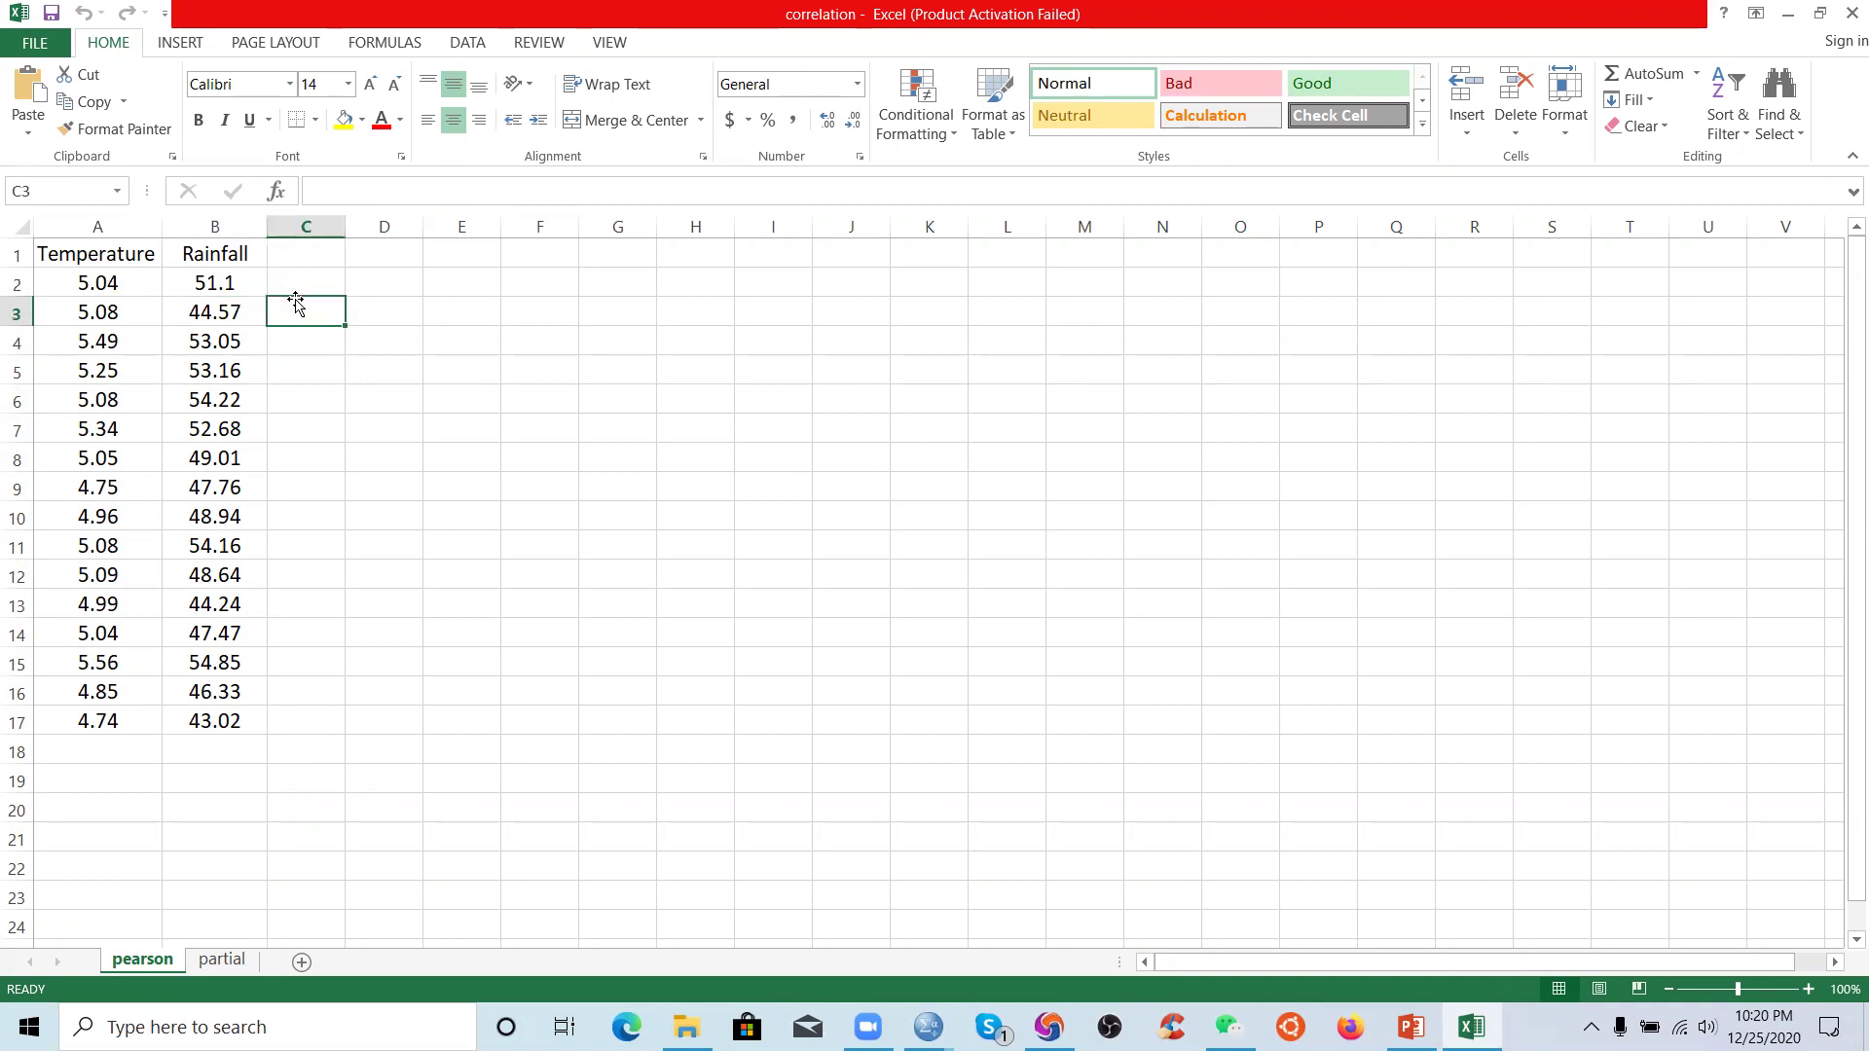
left_click(112, 275)
left_click(204, 282)
left_click_drag(107, 282, 216, 721)
left_click(359, 526)
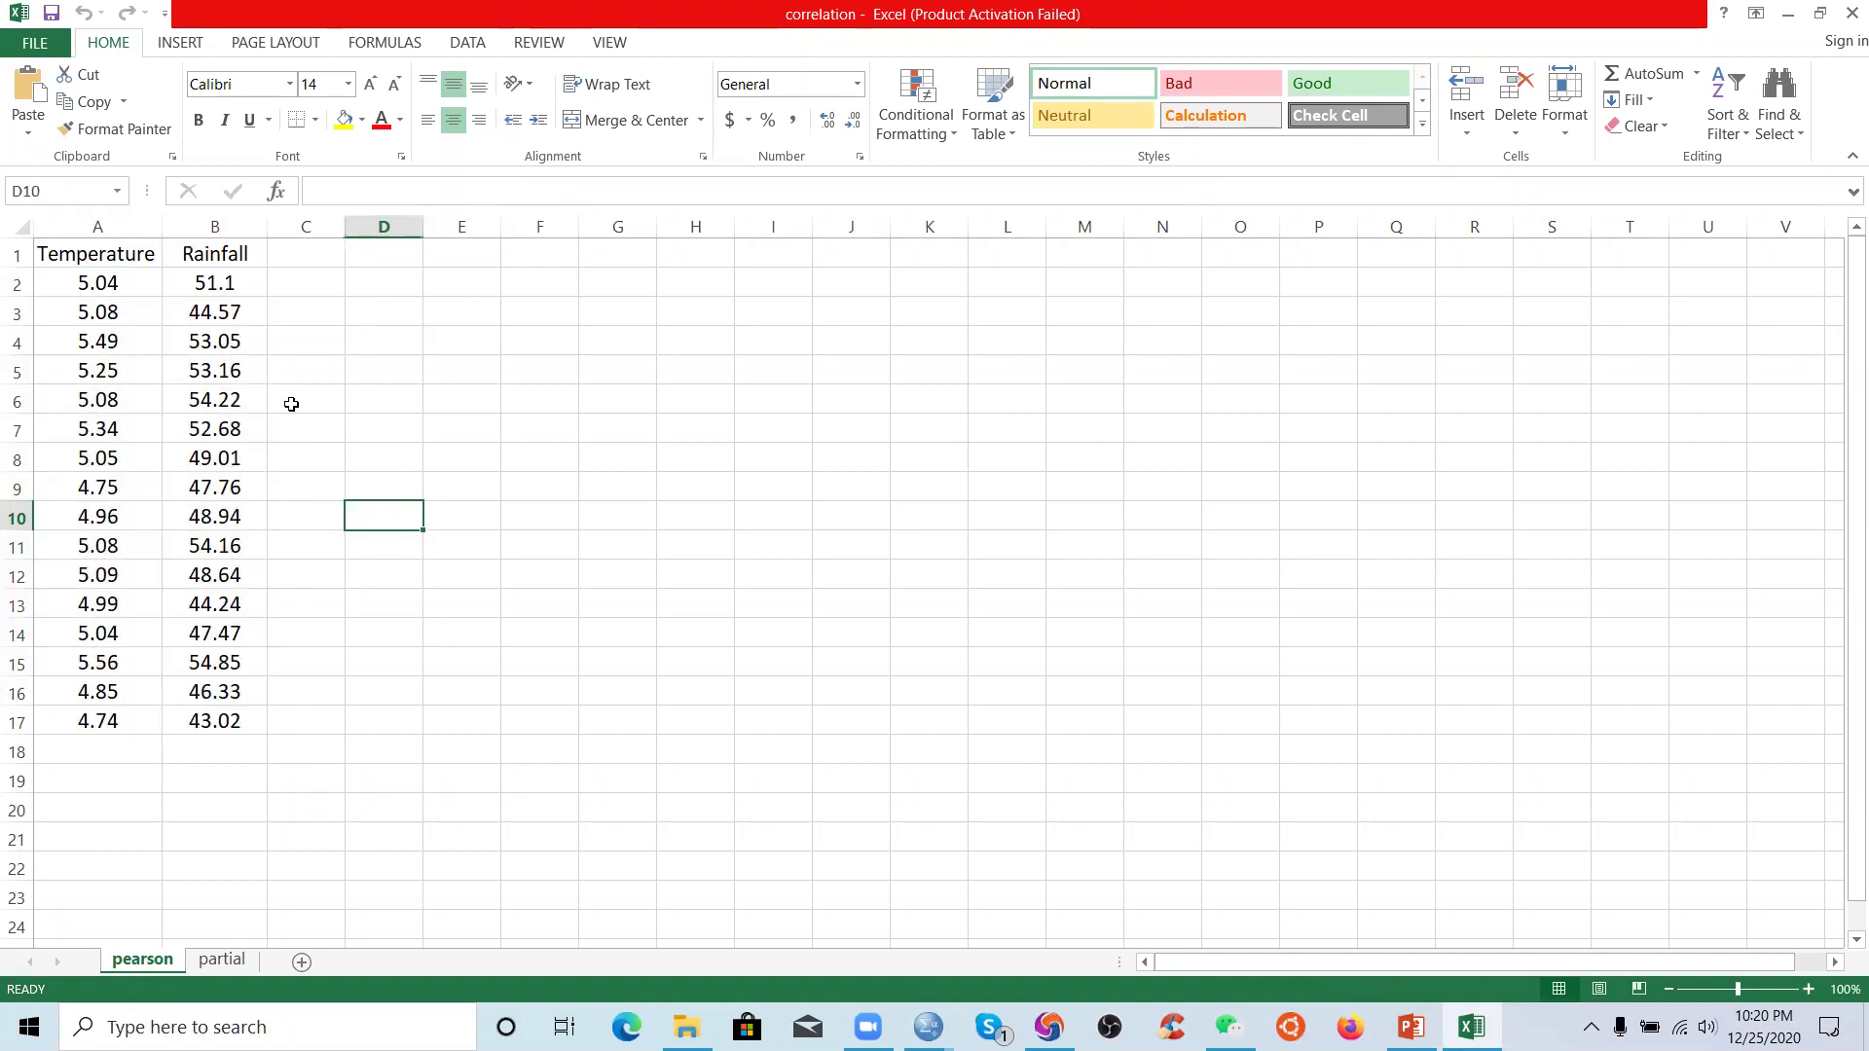
left_click(145, 279)
left_click(214, 280)
left_click_drag(75, 277, 244, 726)
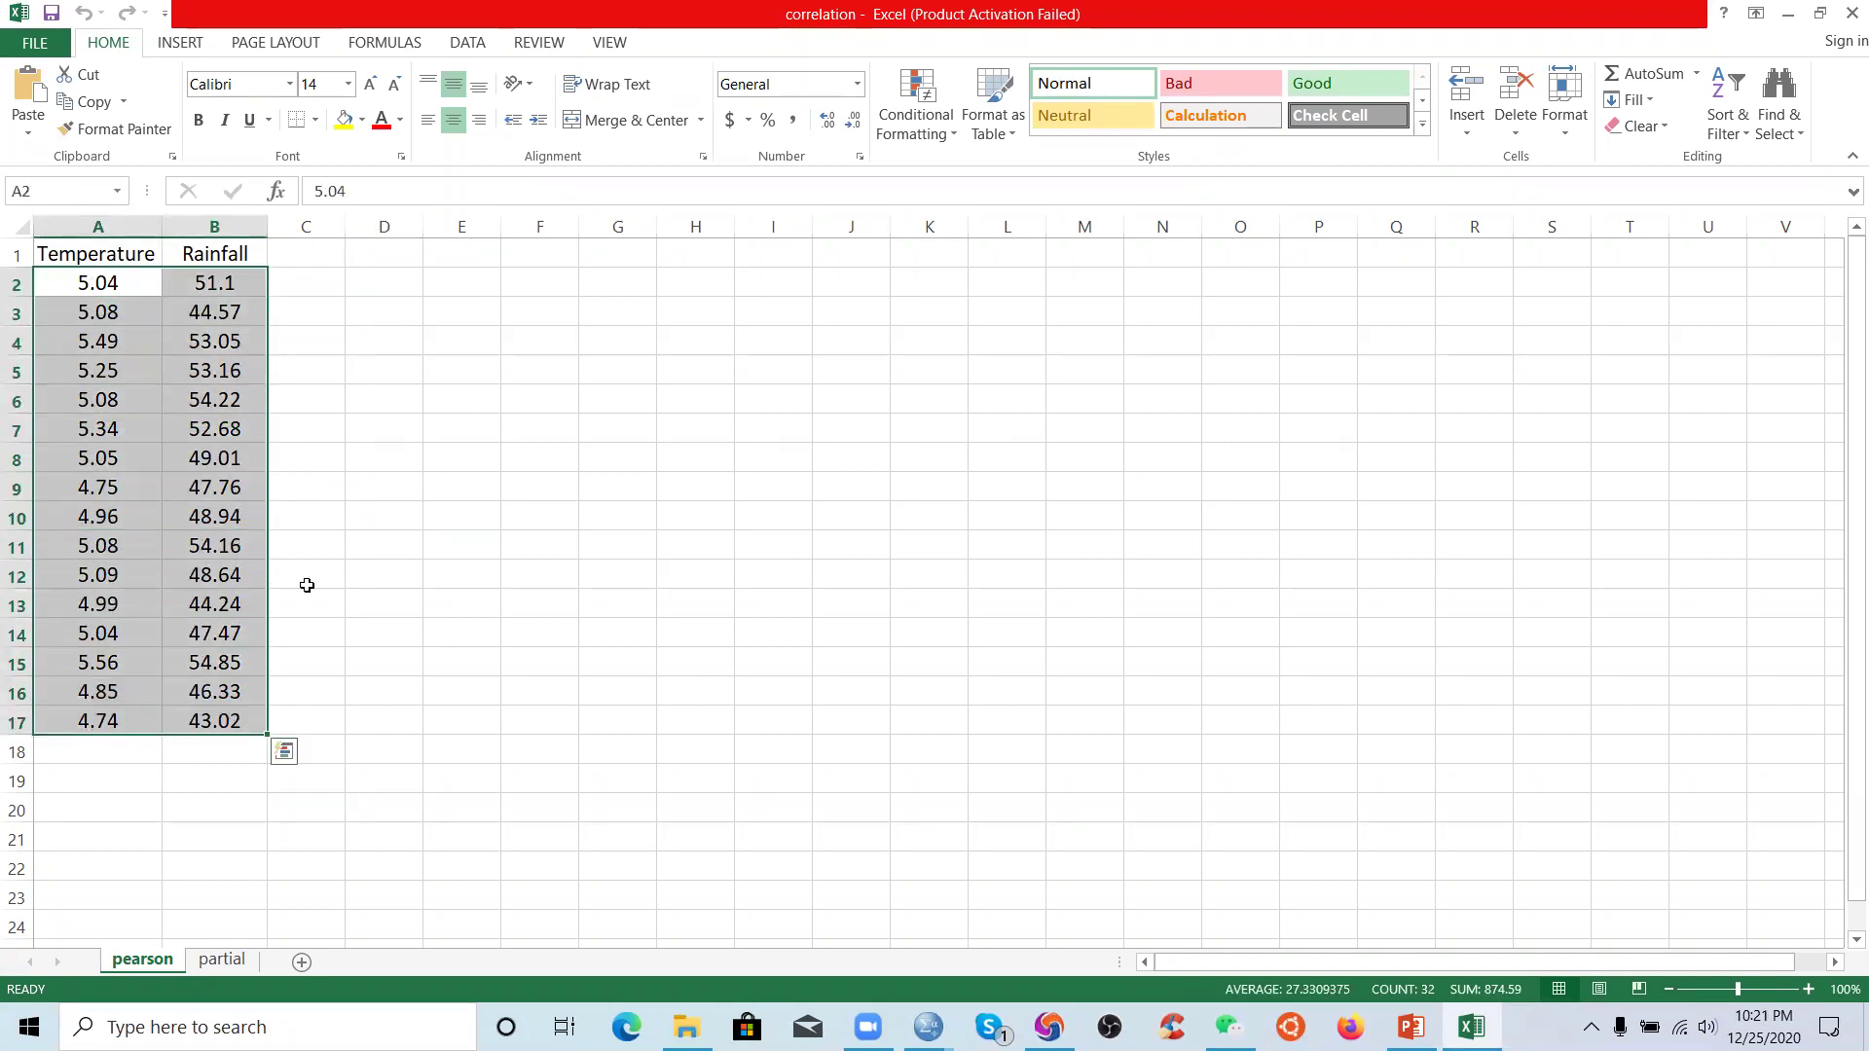
left_click(394, 502)
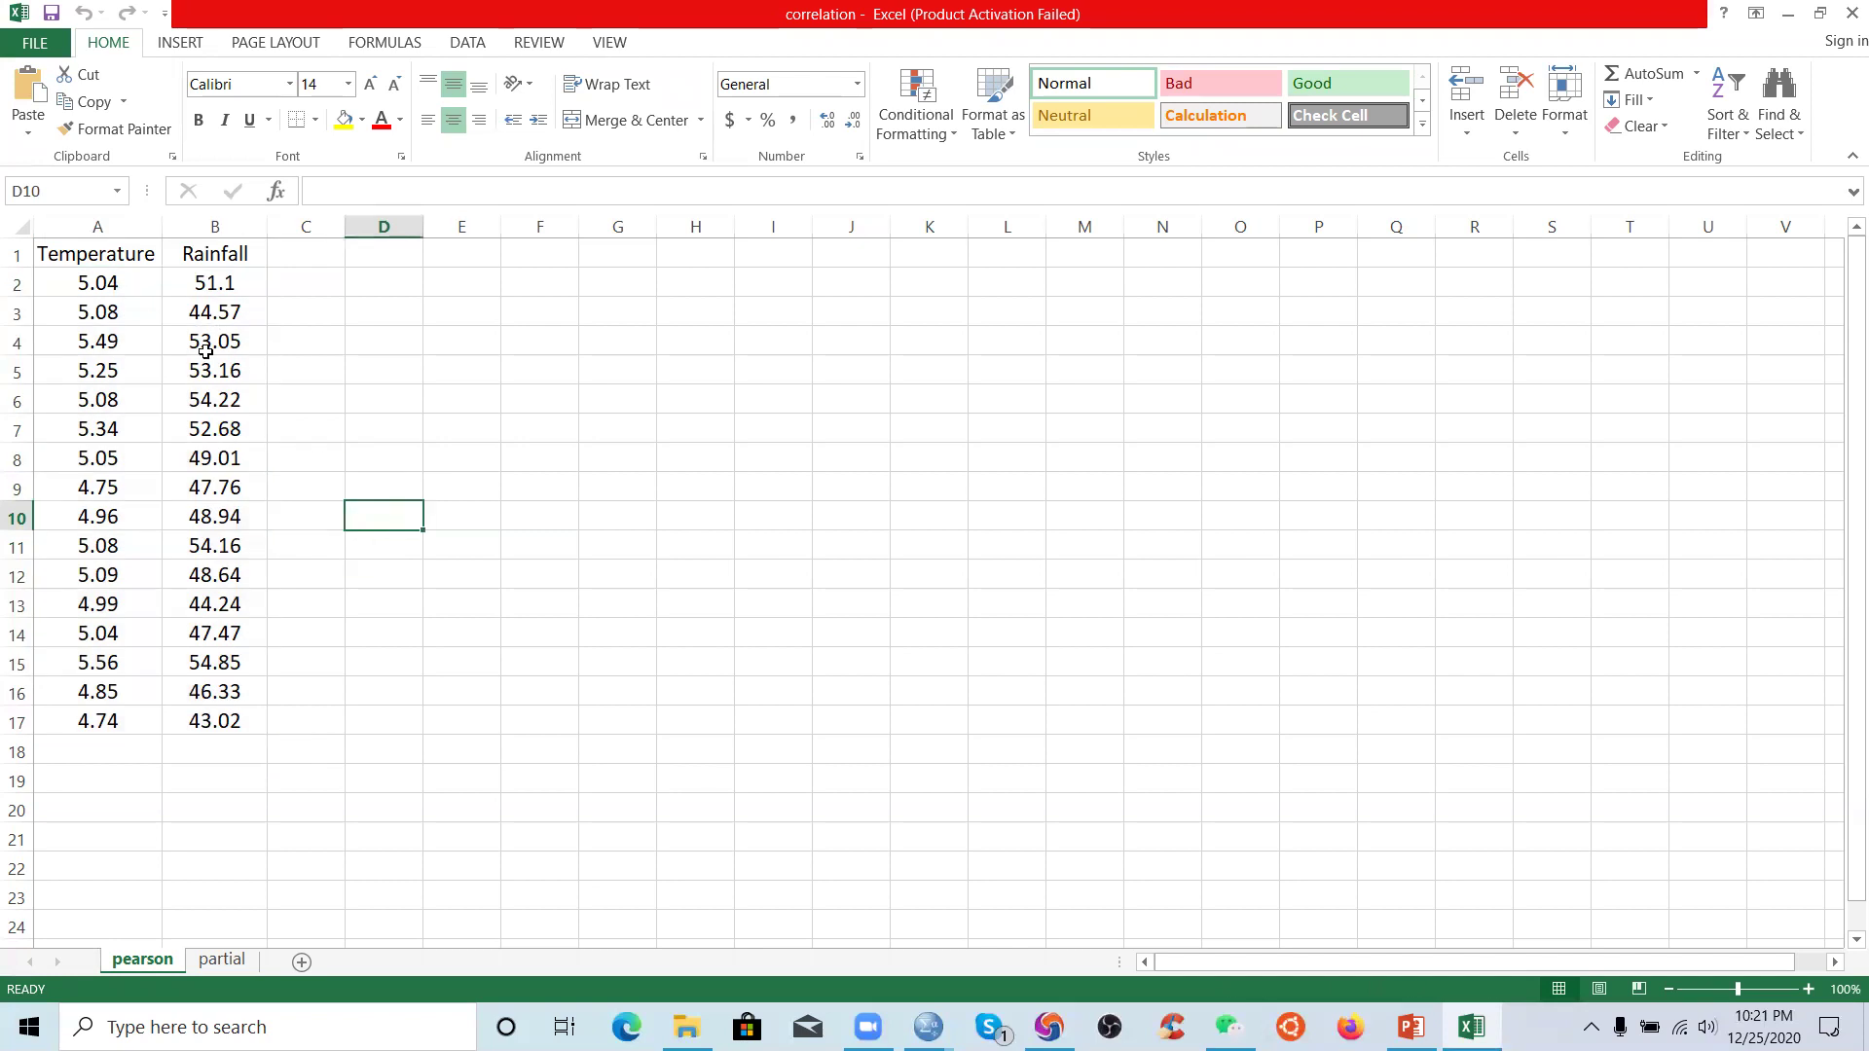
- Inspect individual Rainfall values in cells B2, B8, B4 and B3
left_click(242, 290)
left_click(228, 459)
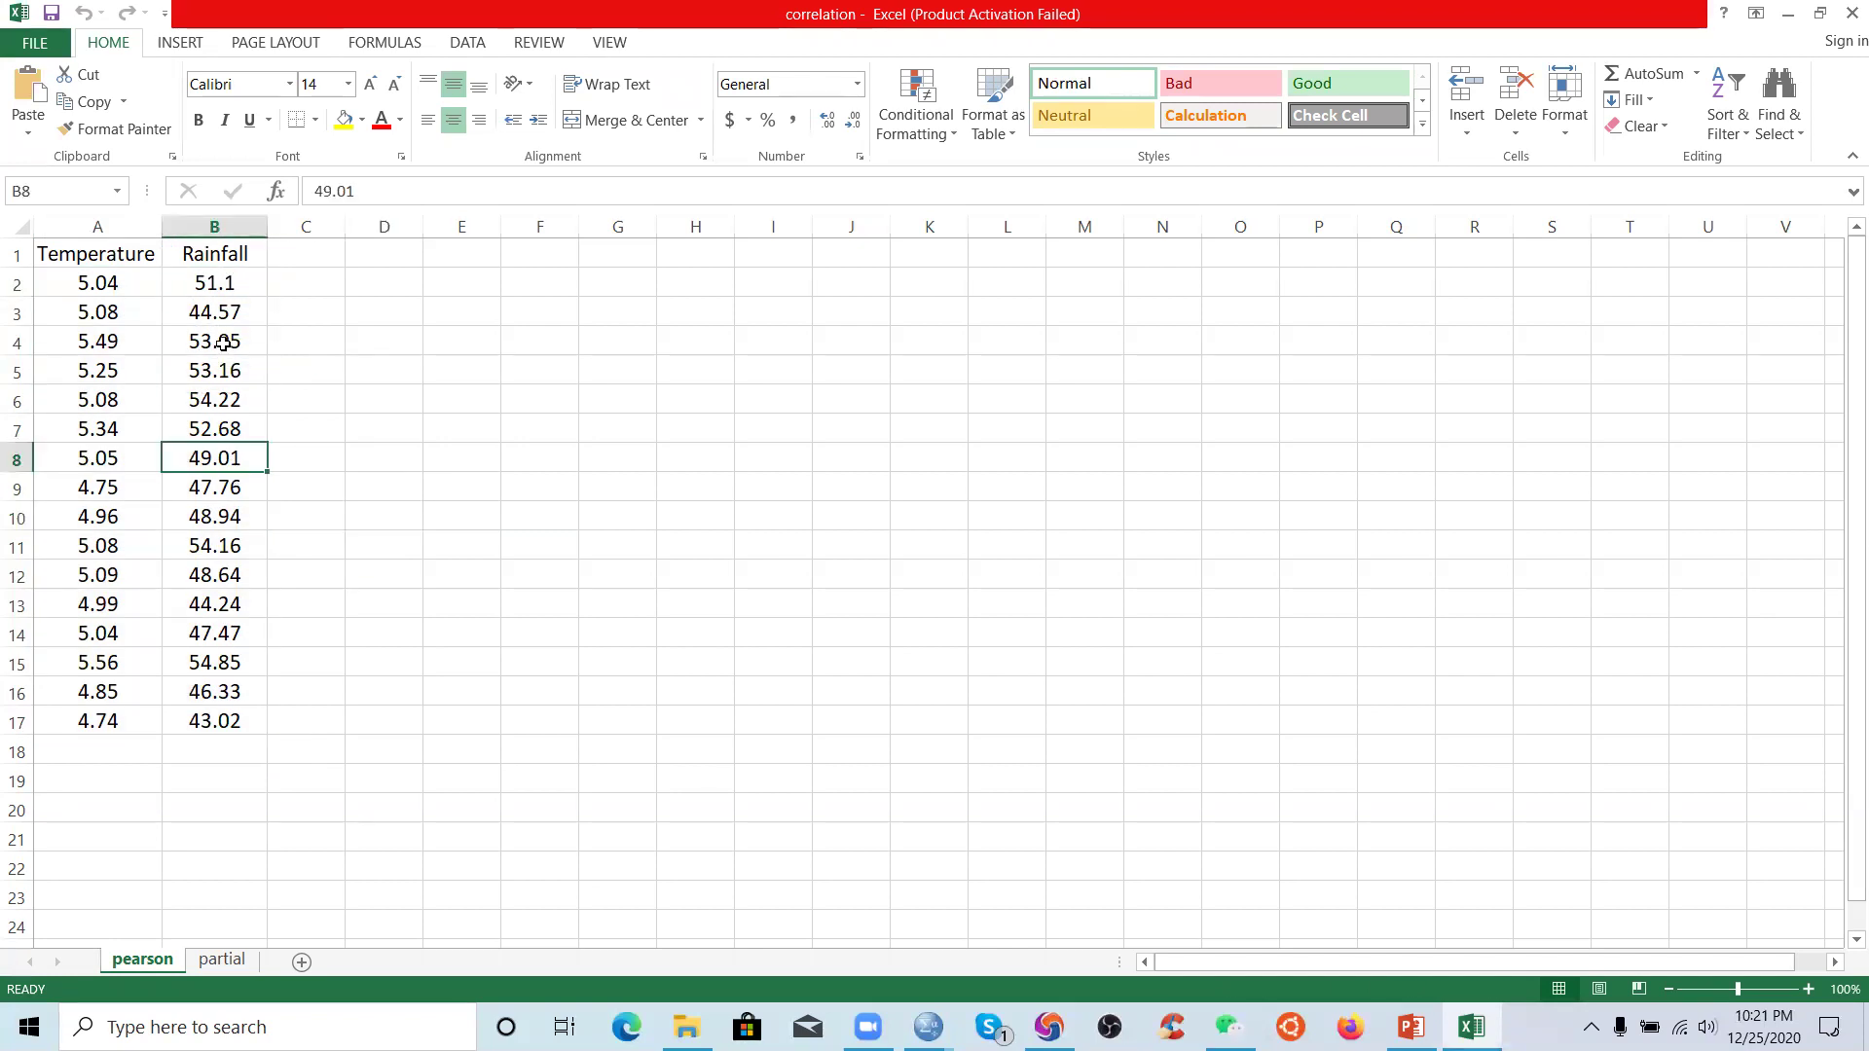
left_click(226, 278)
left_click(236, 334)
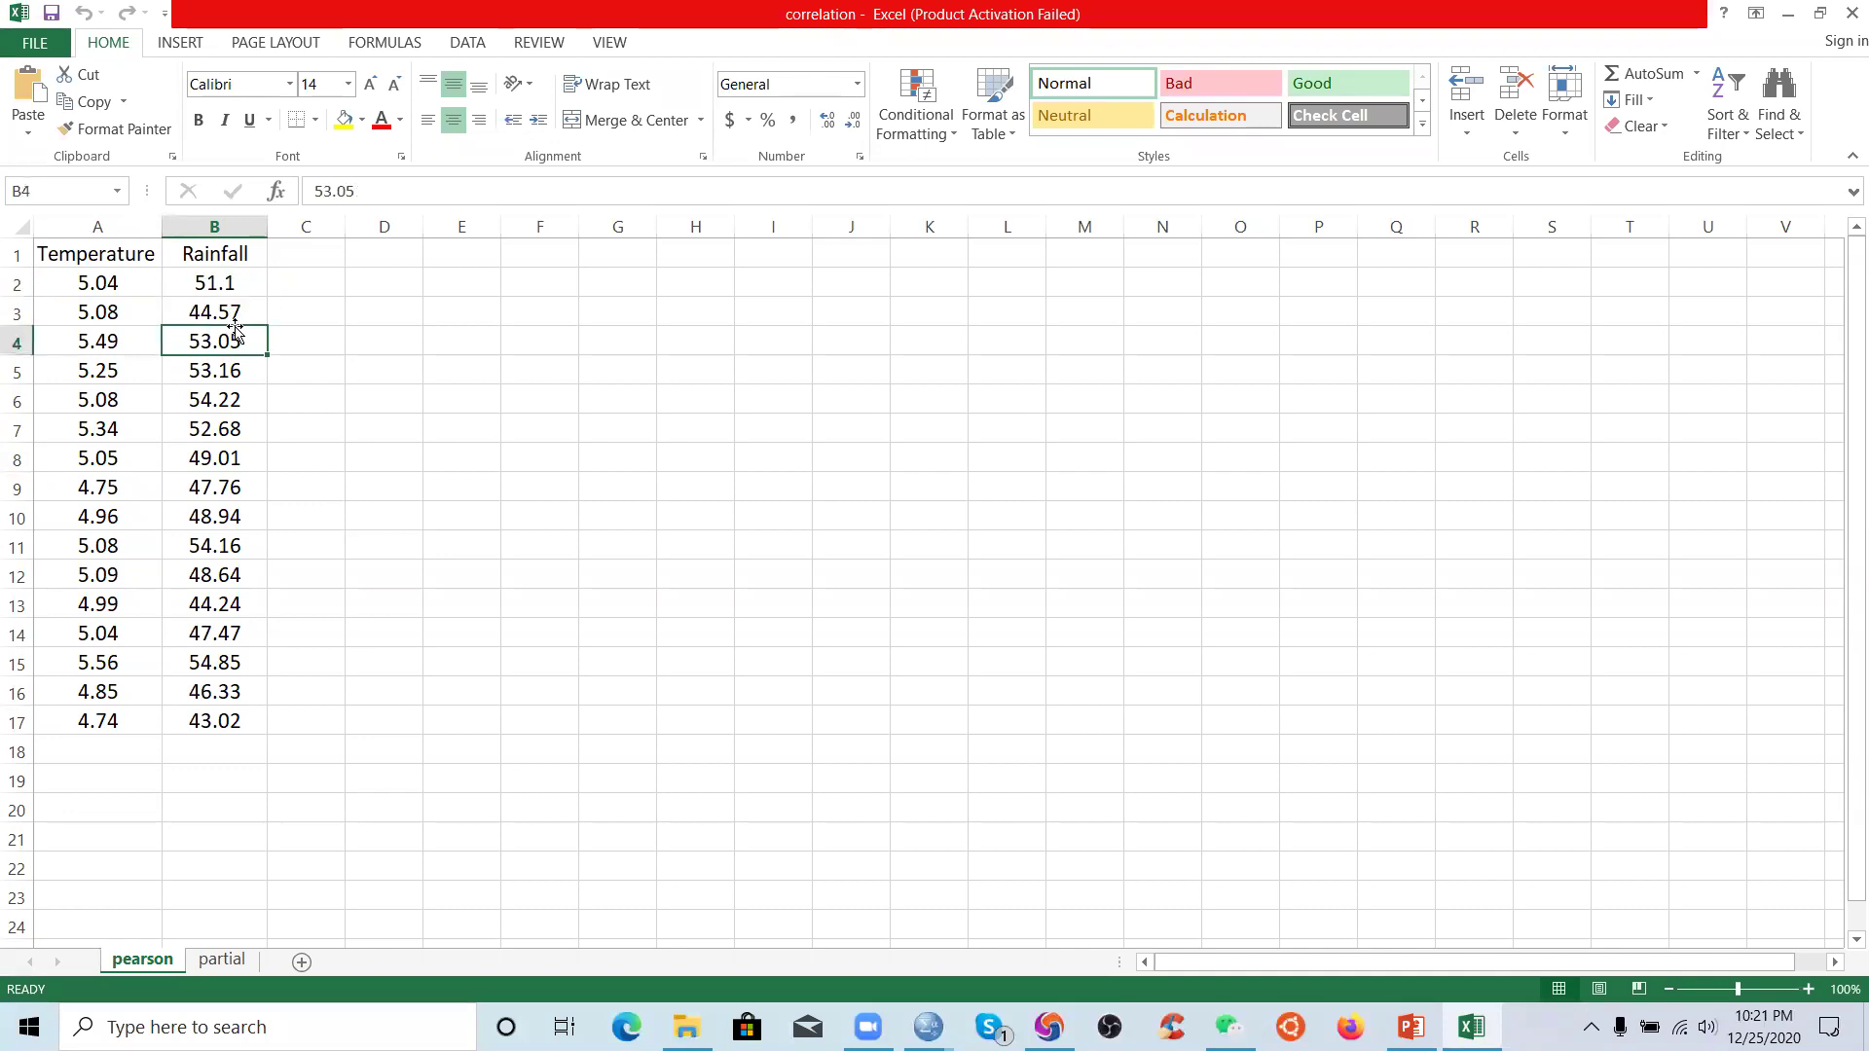
left_click(237, 311)
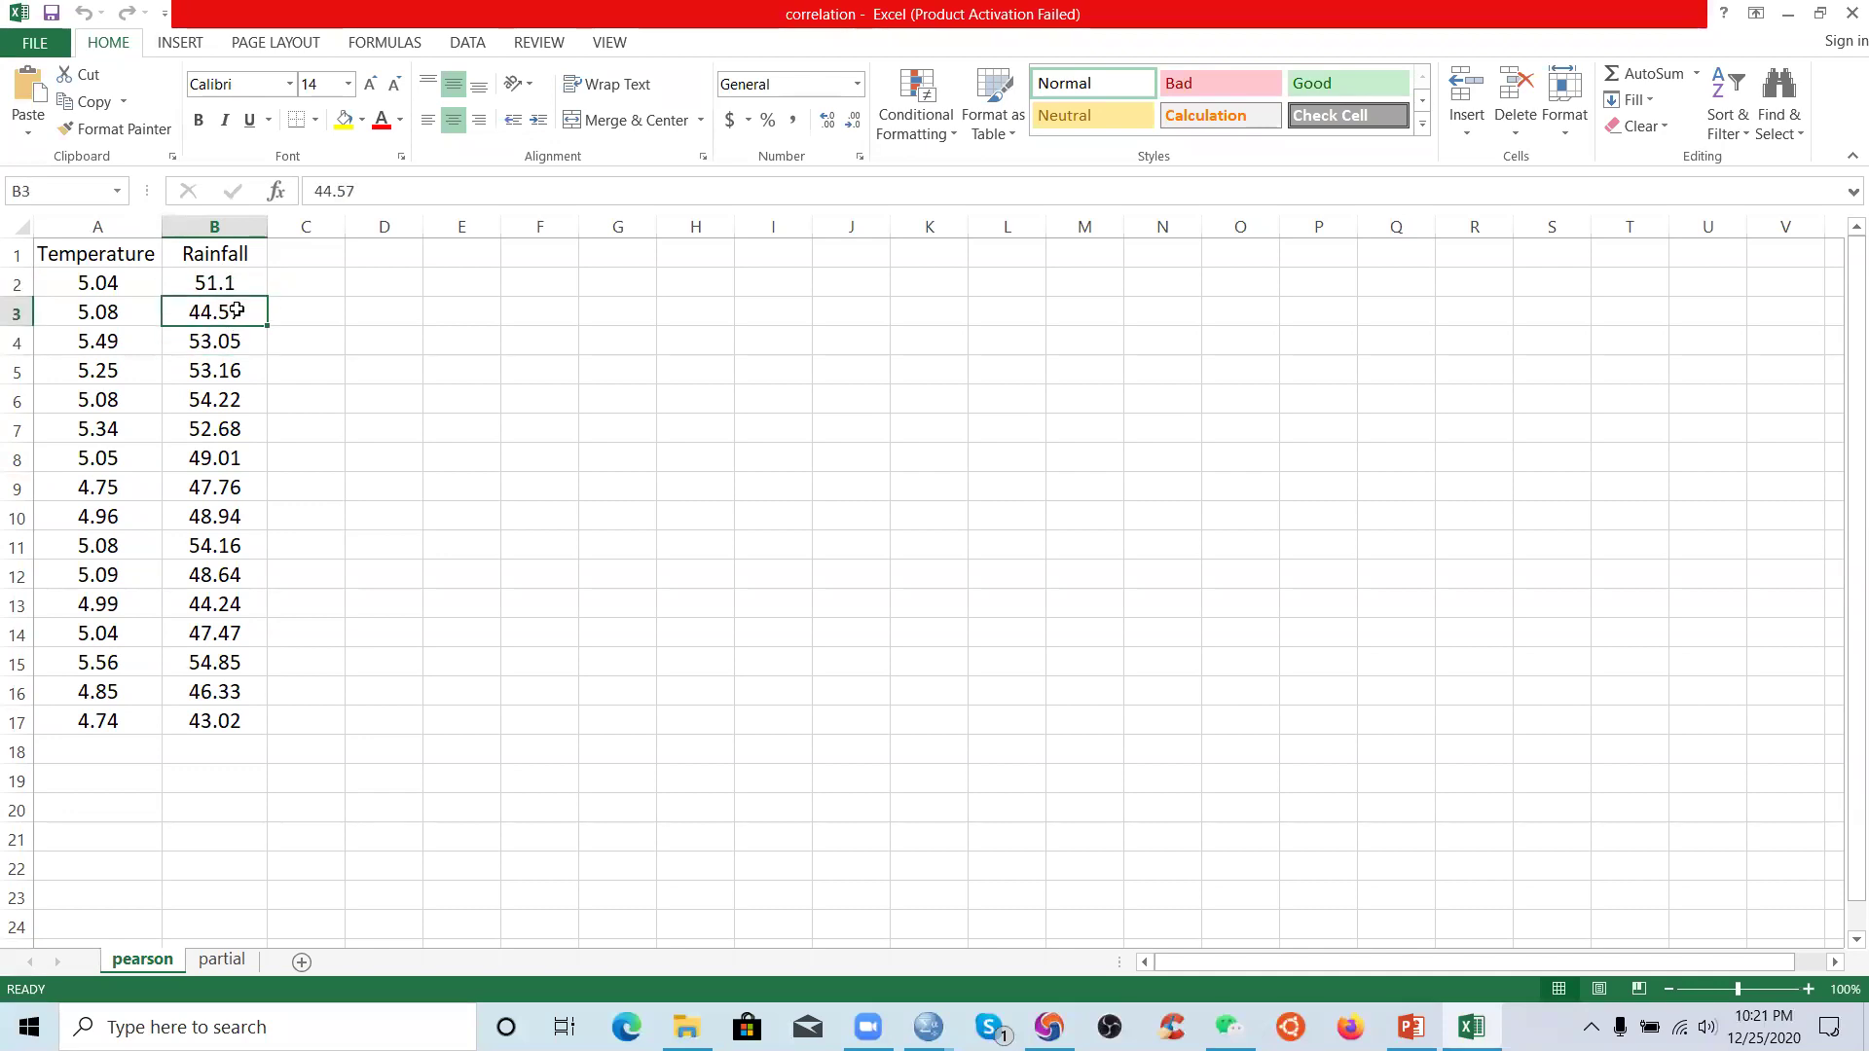
left_click(282, 307)
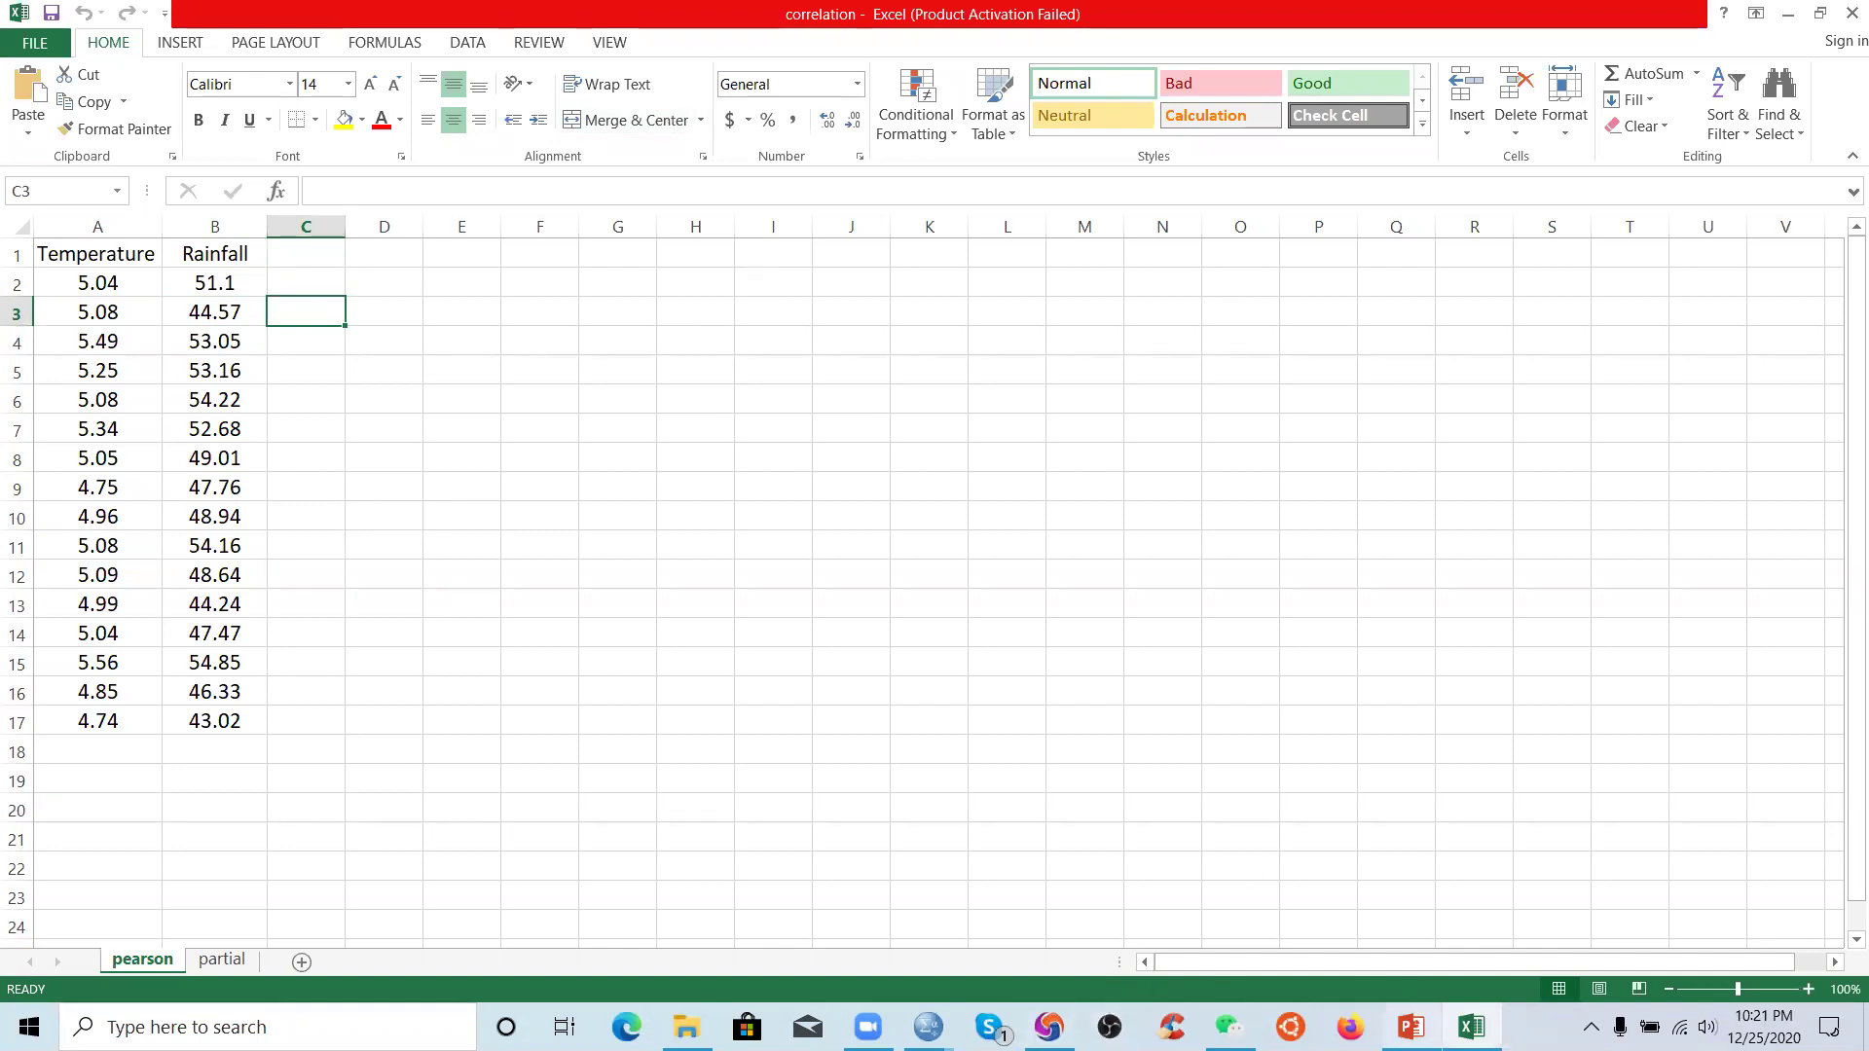
- Switch to the statistics_class_7 presentation in PowerPoint, view the Bivariate Correlations slide full screen, and exit the slide show
left_click(1410, 1027)
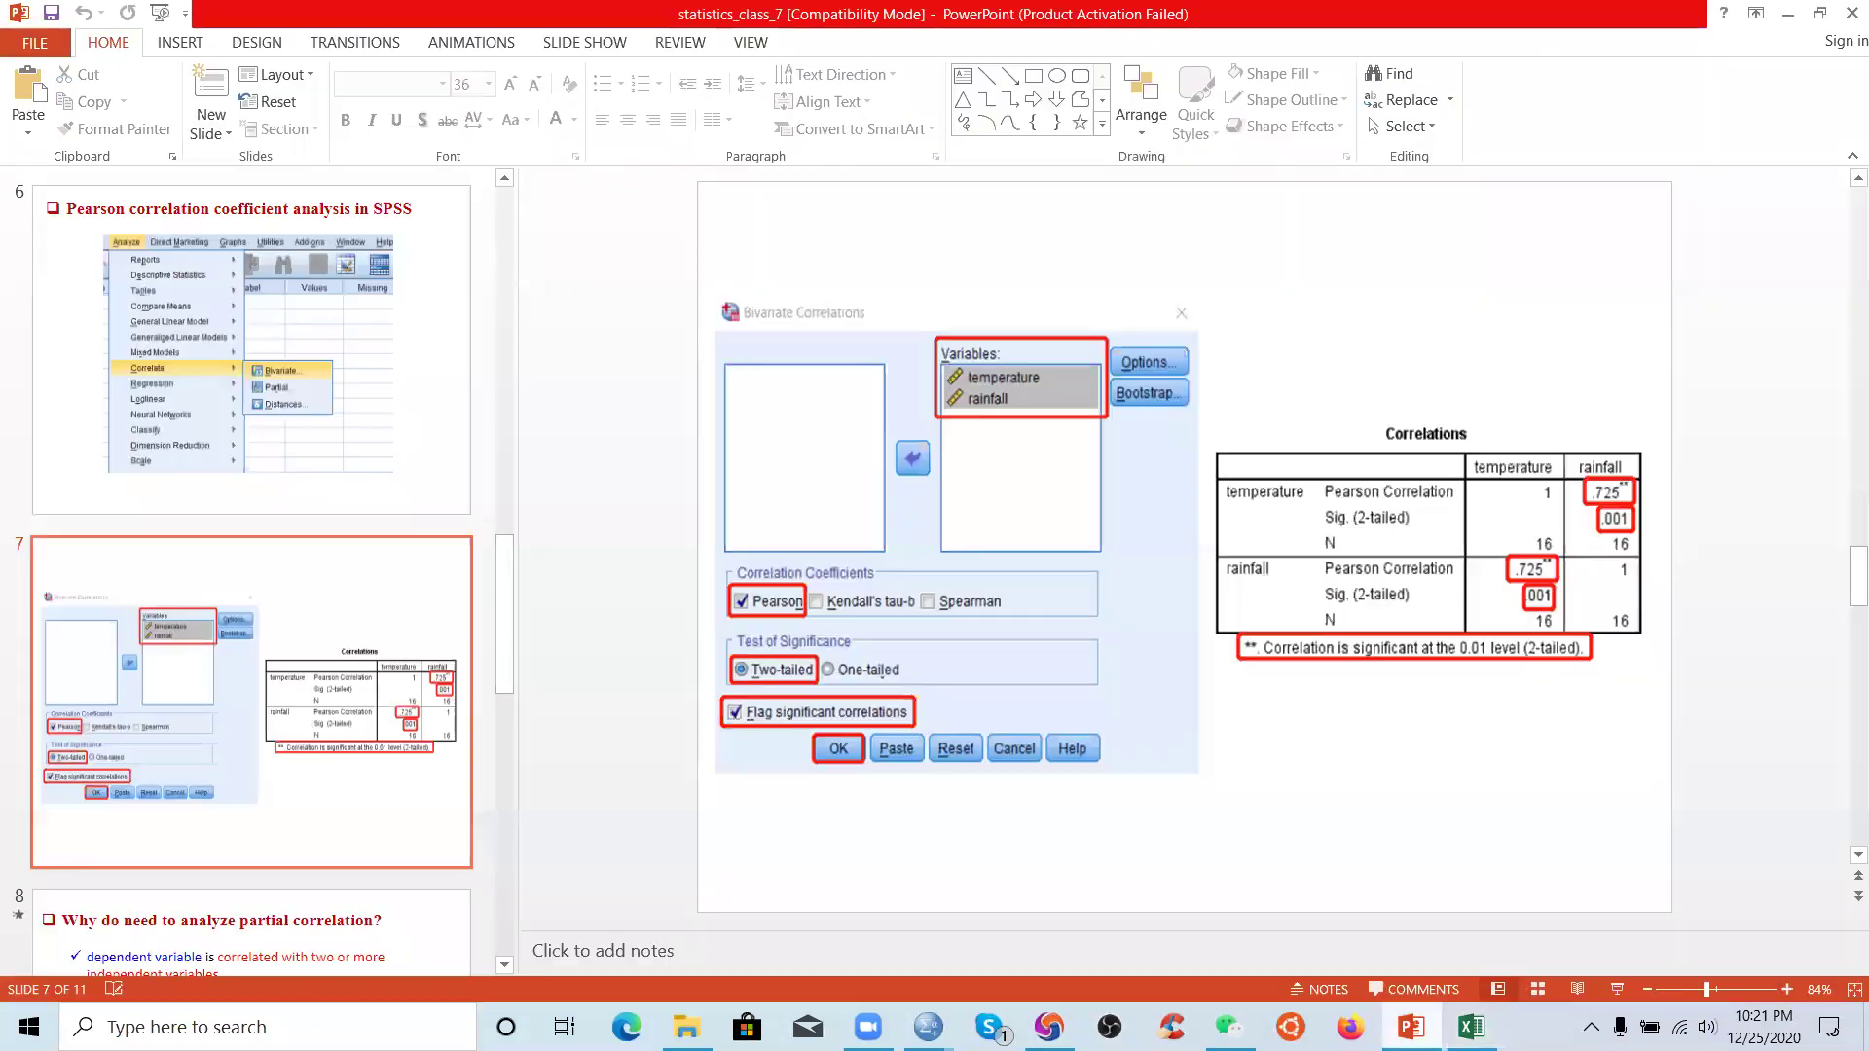
left_click(1618, 990)
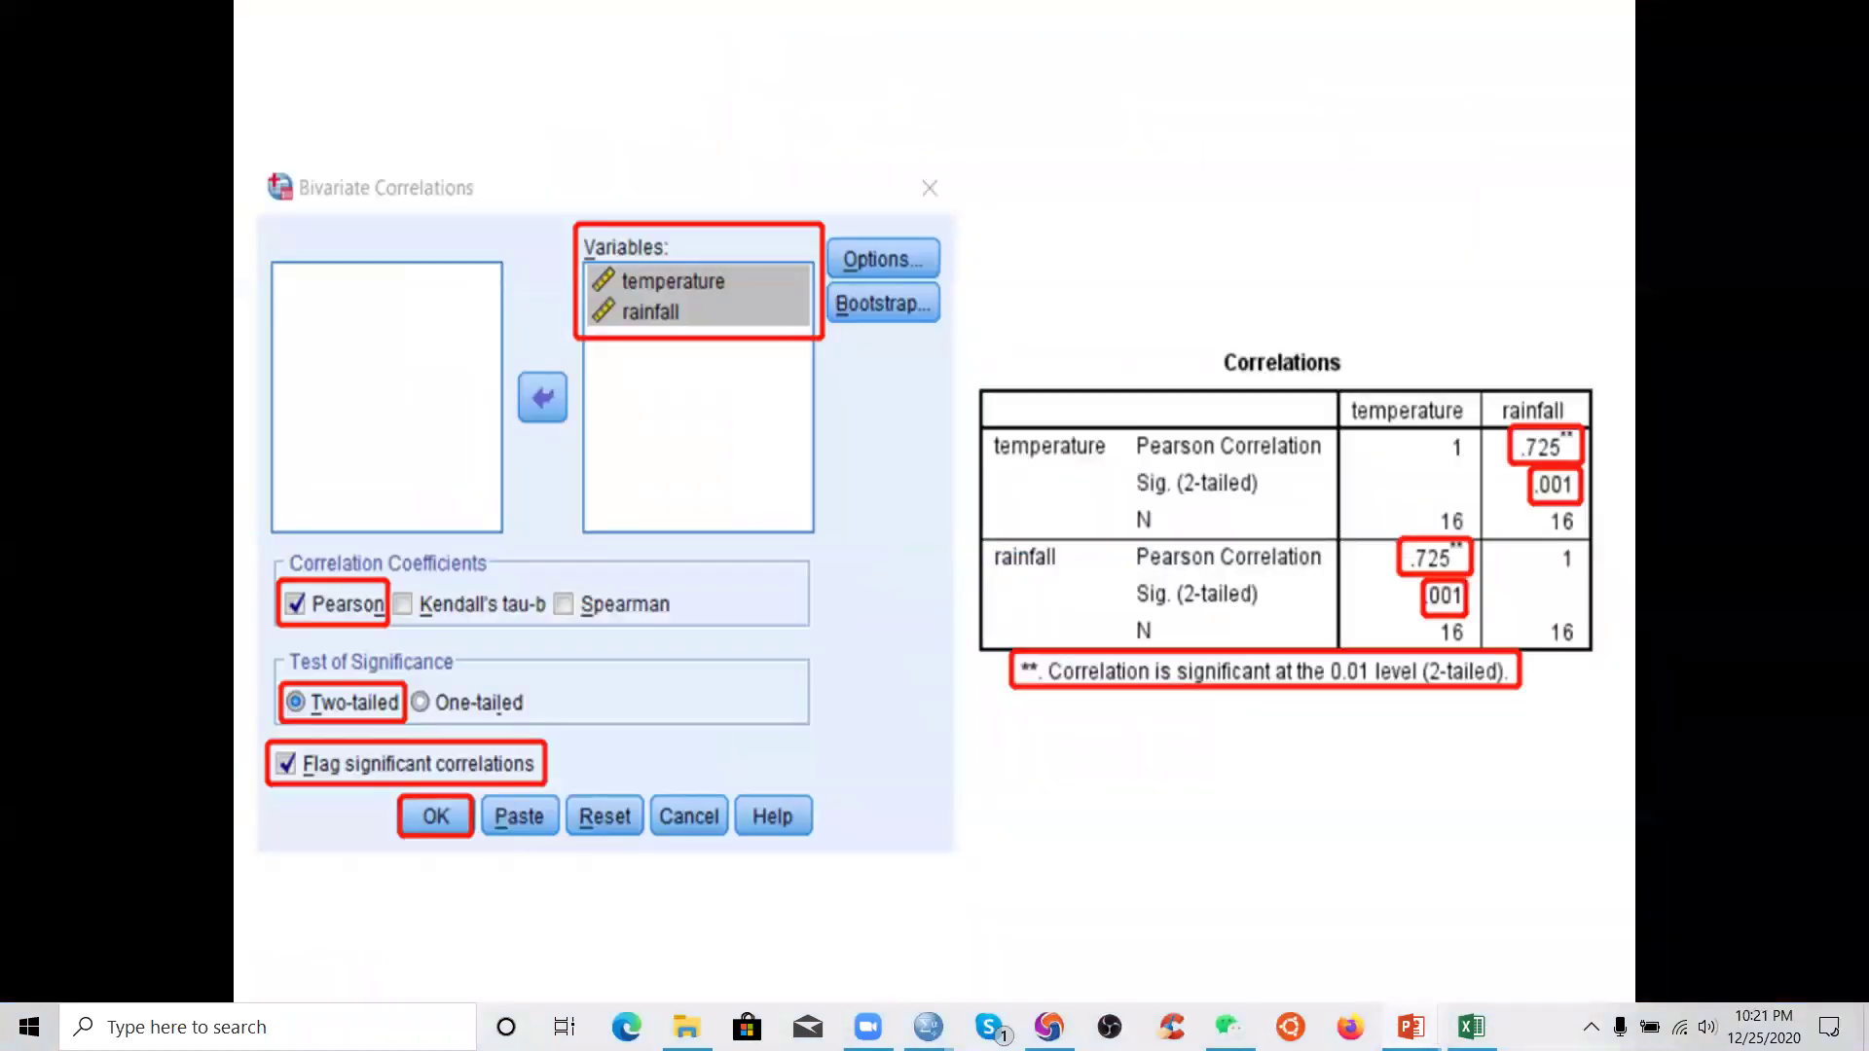
key("Right")
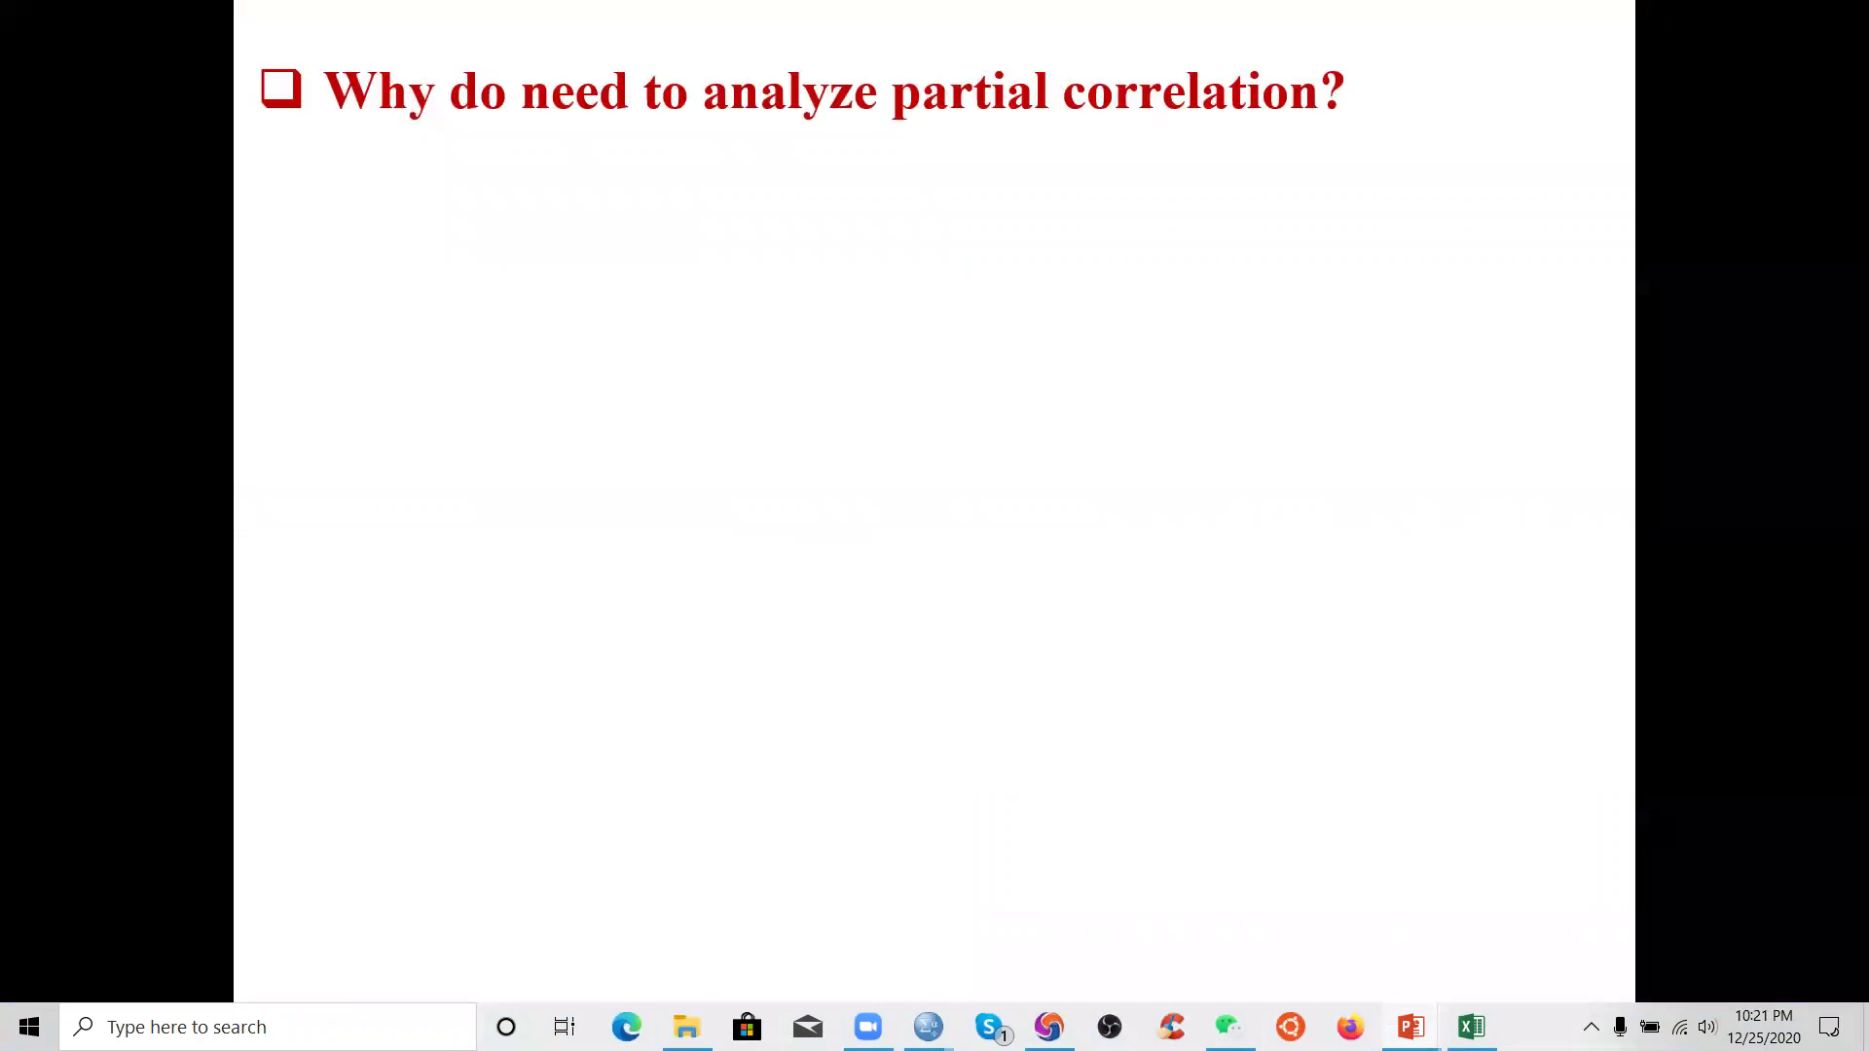
key("Left")
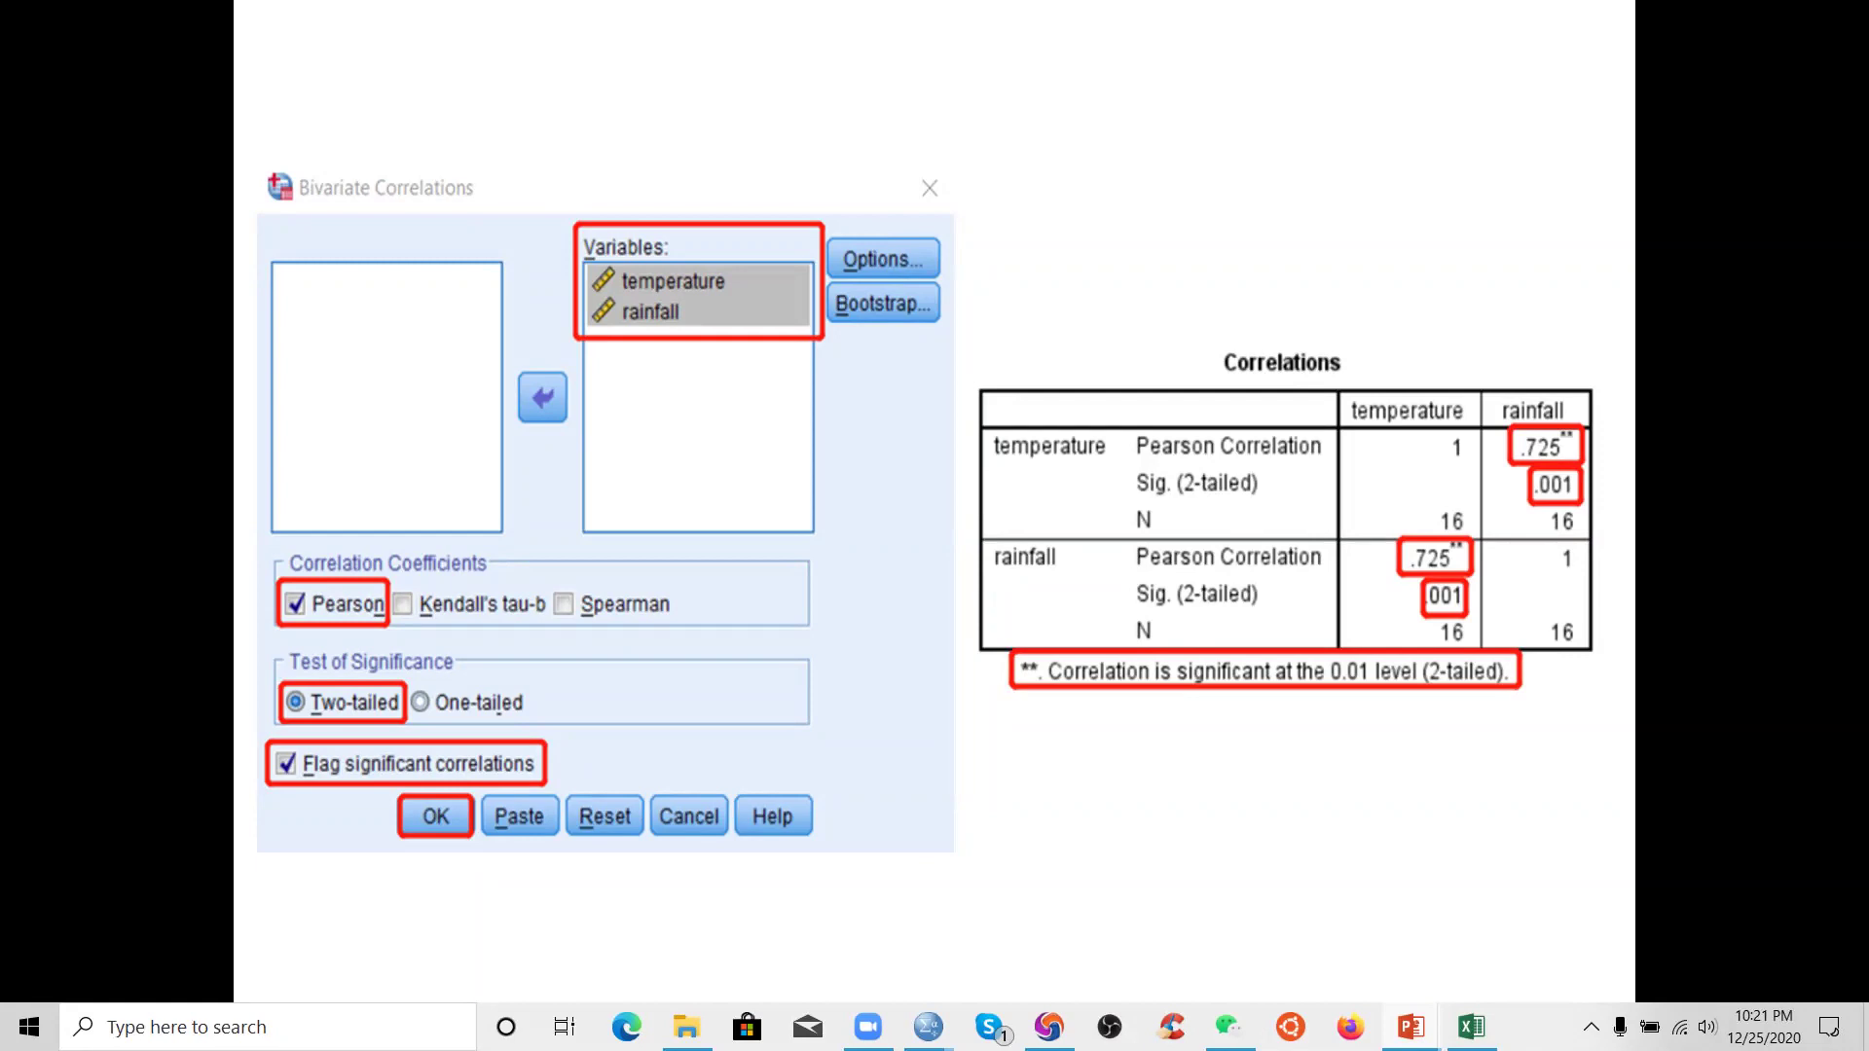
key("Escape")
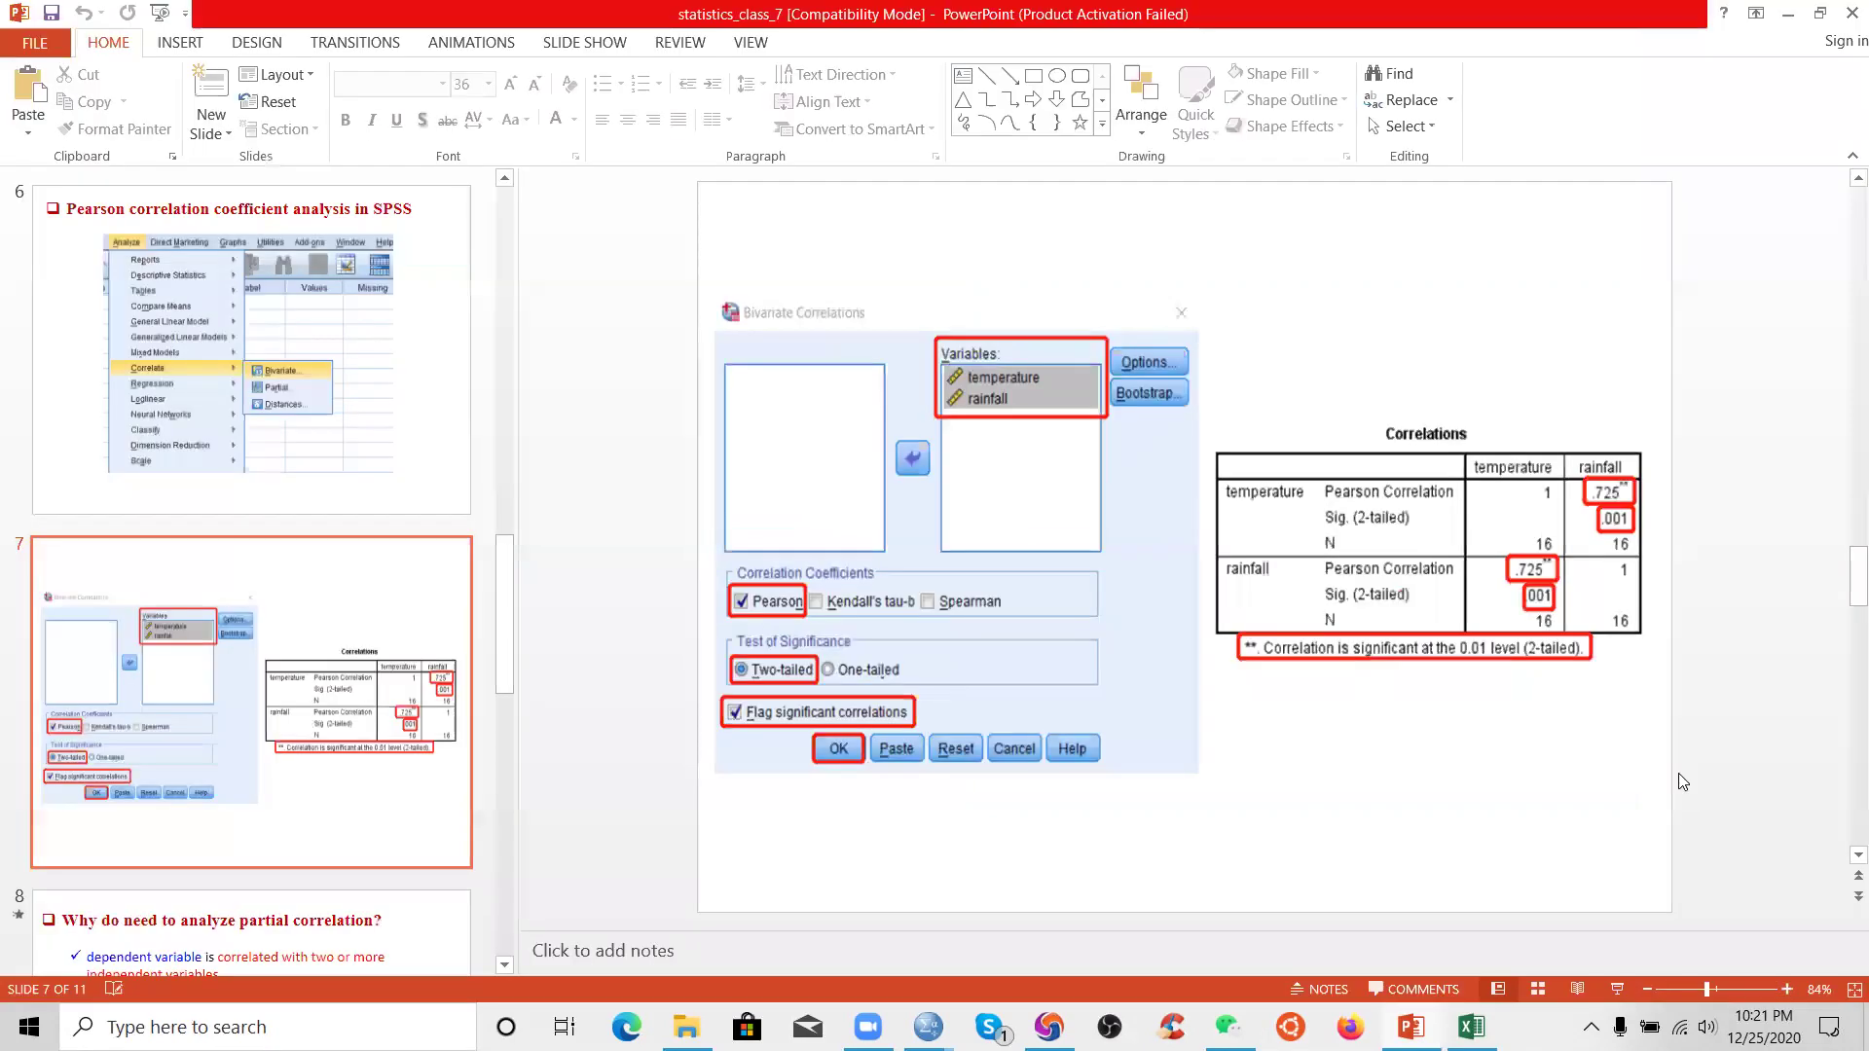
- Open the practical_example_2 workbook from the 3rd_class folder in Excel and show the departure sheet
key("alt+Tab")
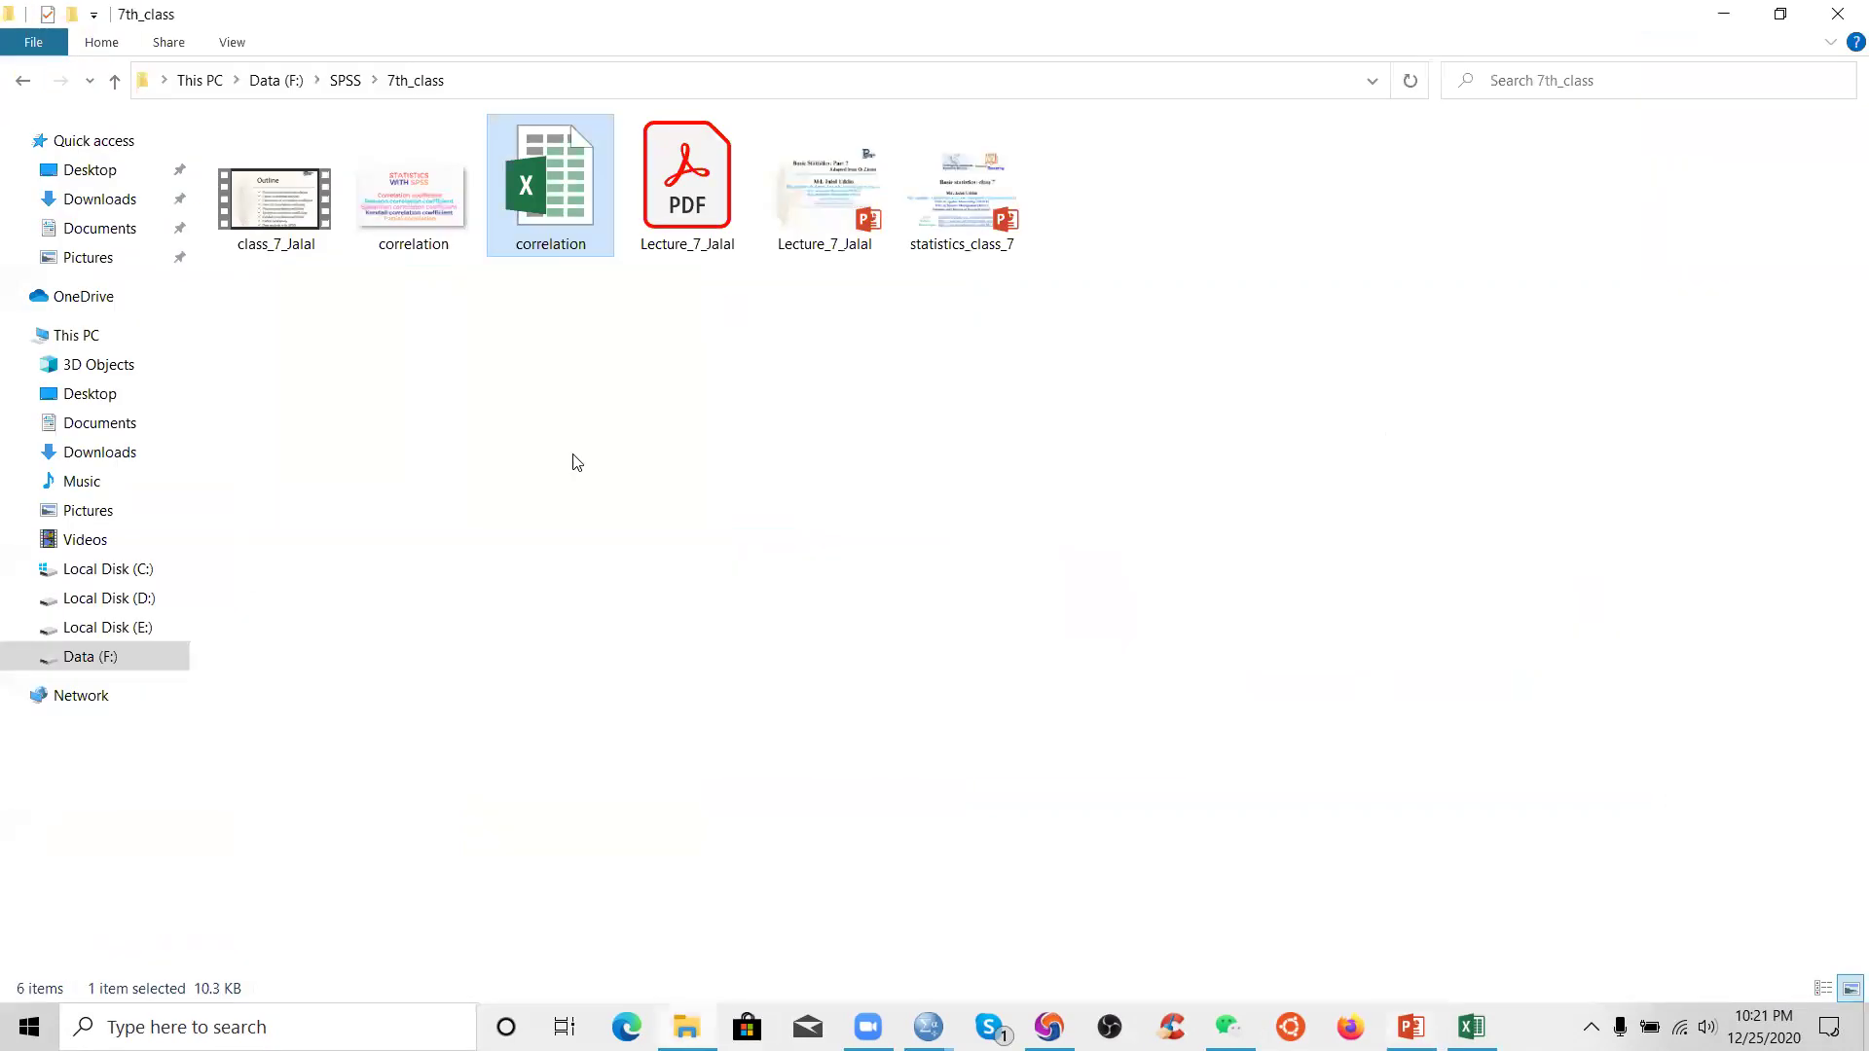
left_click(33, 89)
double_click(713, 237)
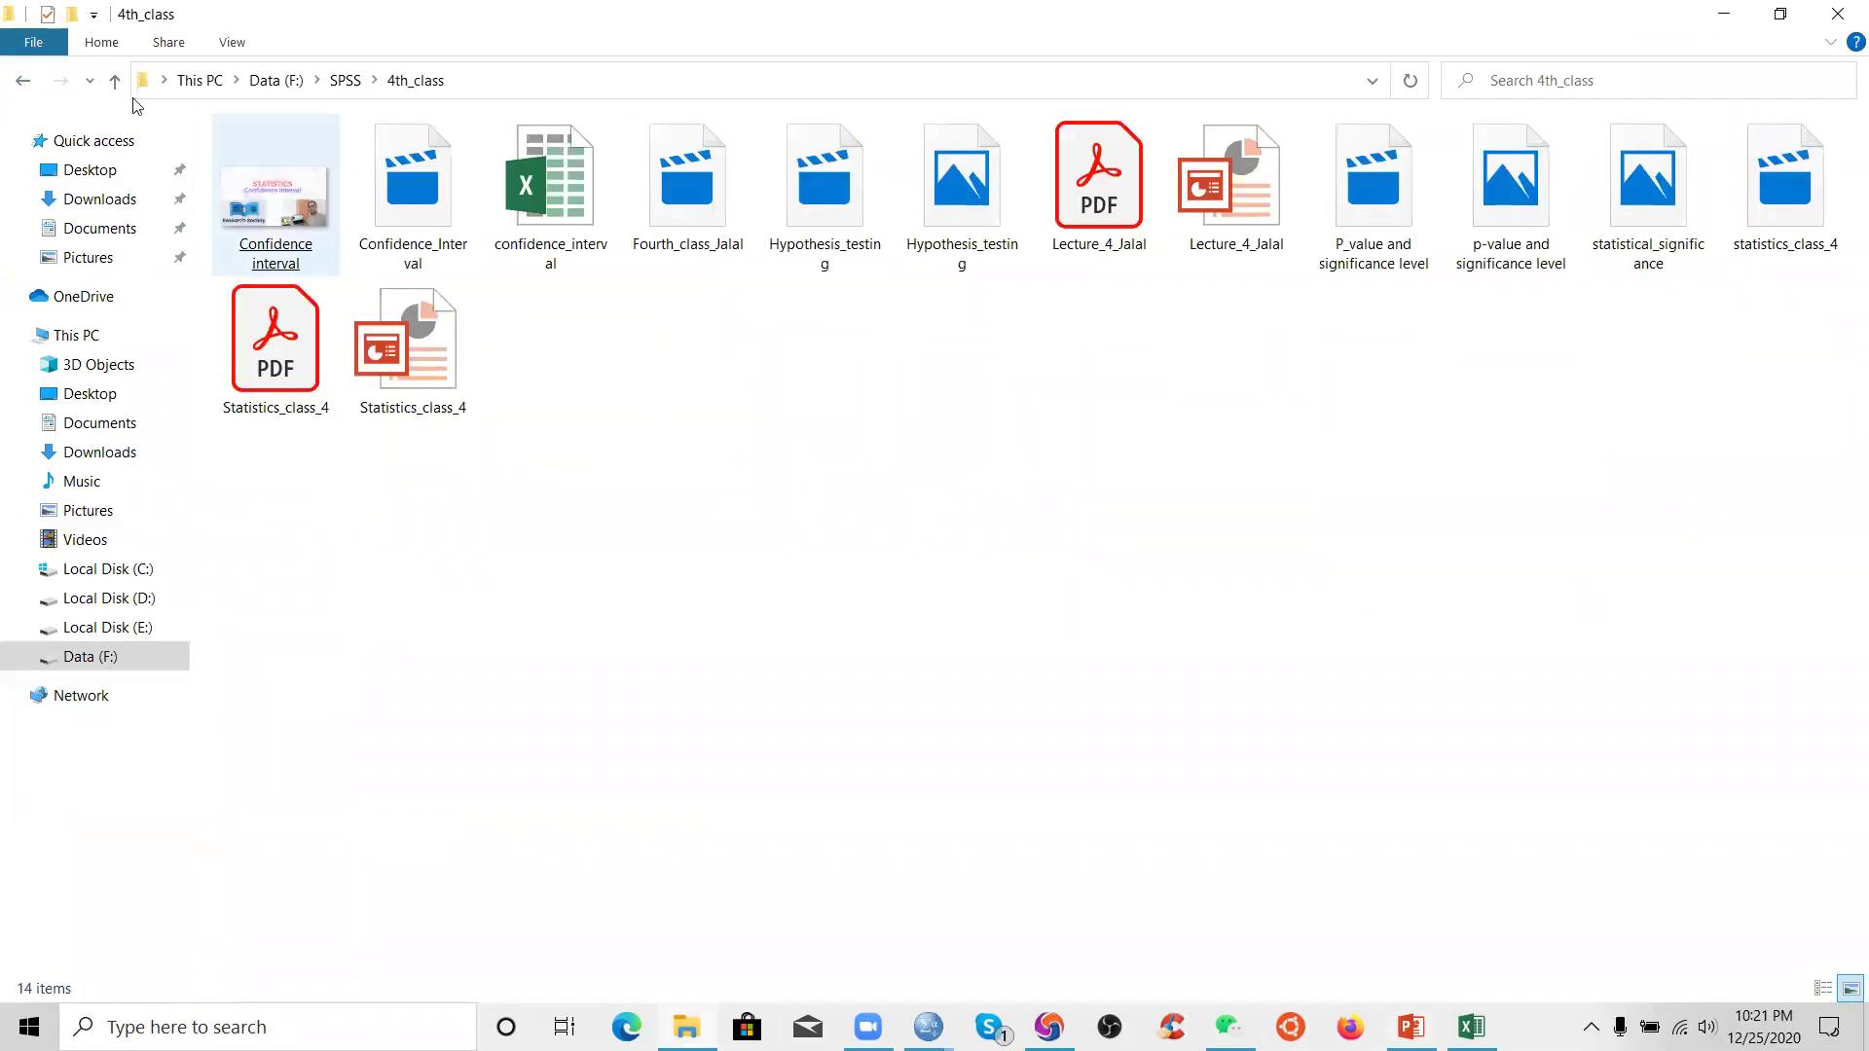
left_click(25, 80)
left_click(552, 225)
double_click(552, 226)
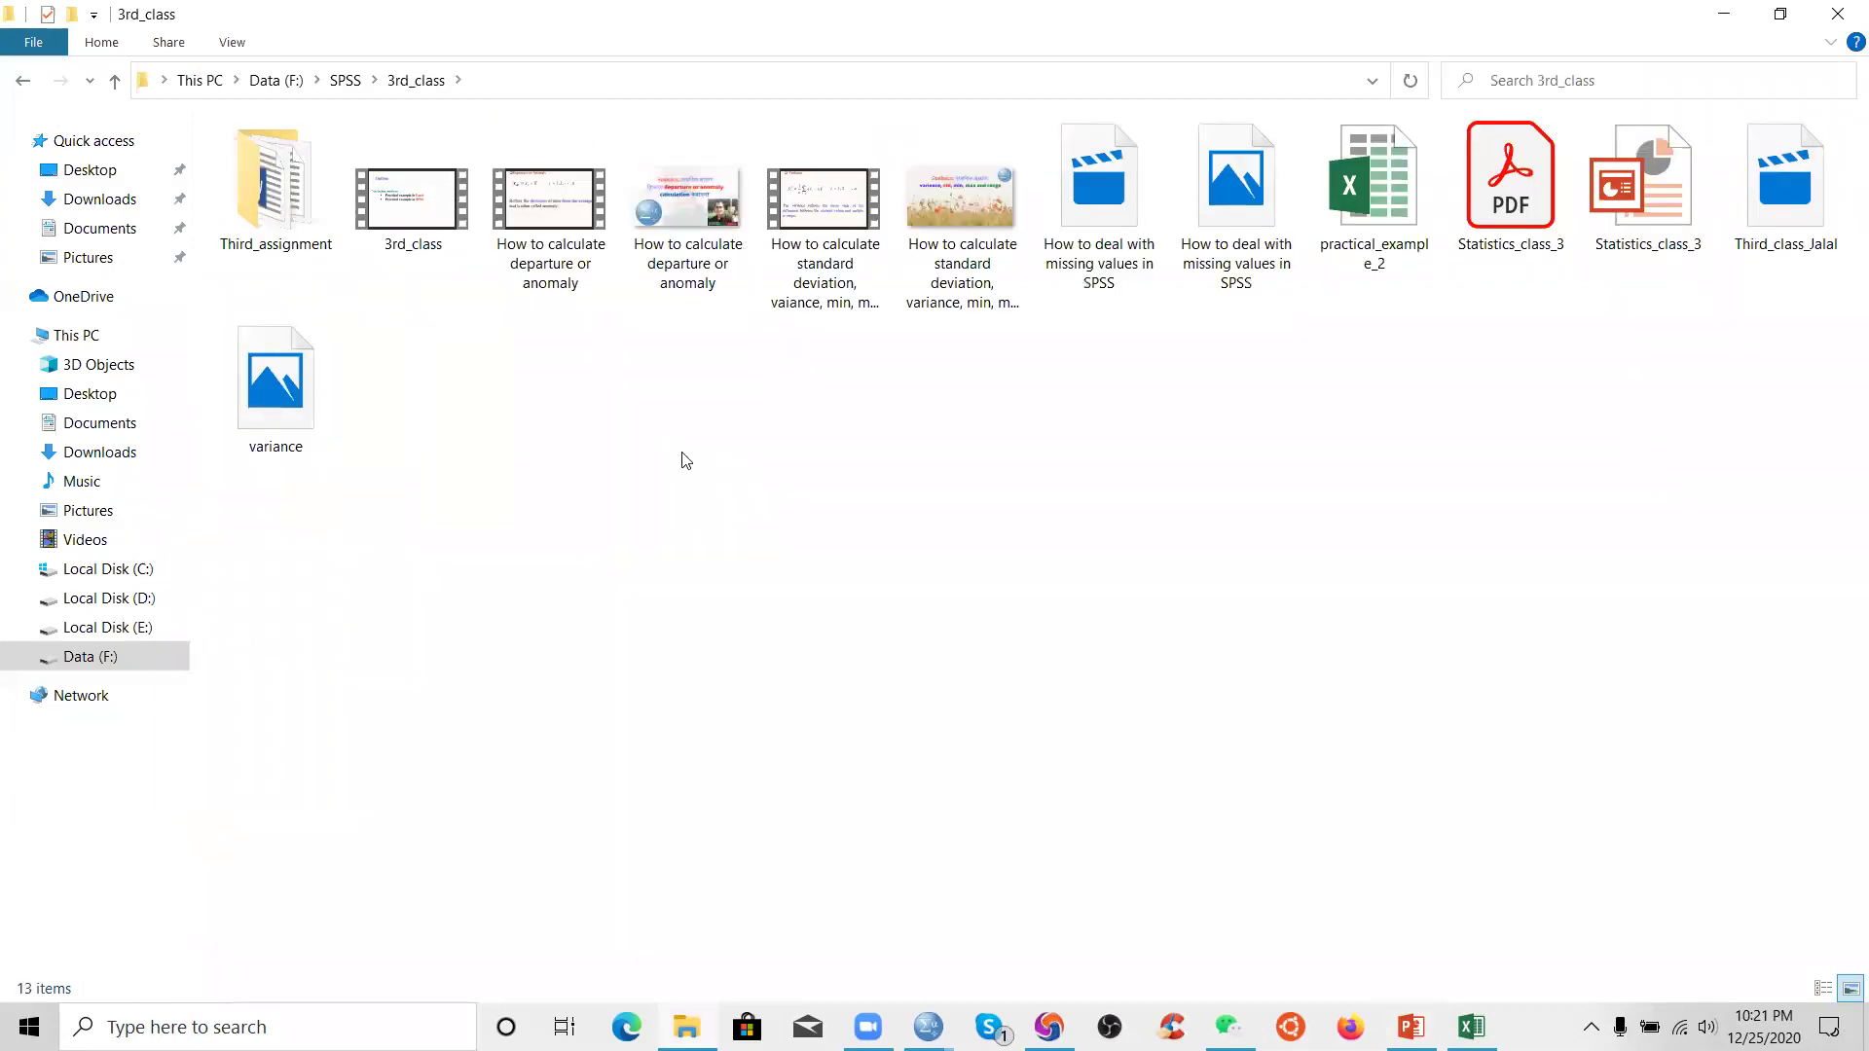
left_click(1382, 249)
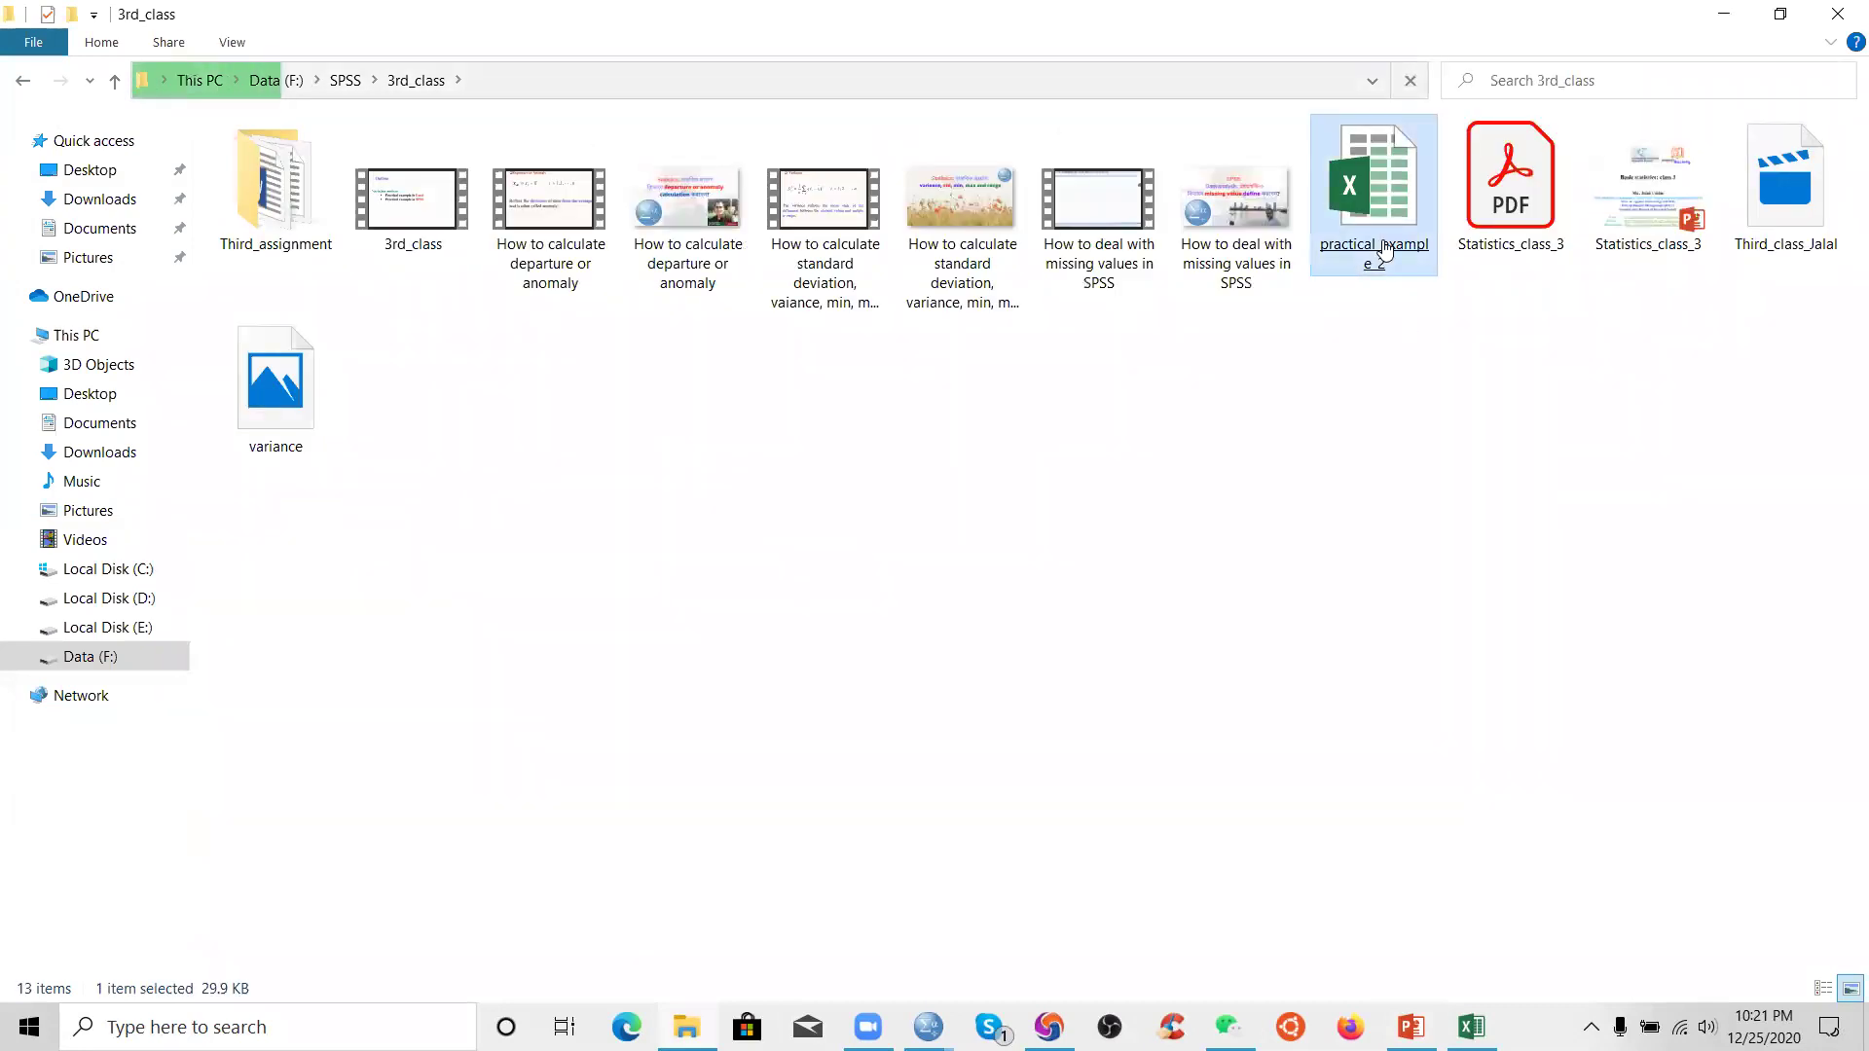
double_click(1384, 249)
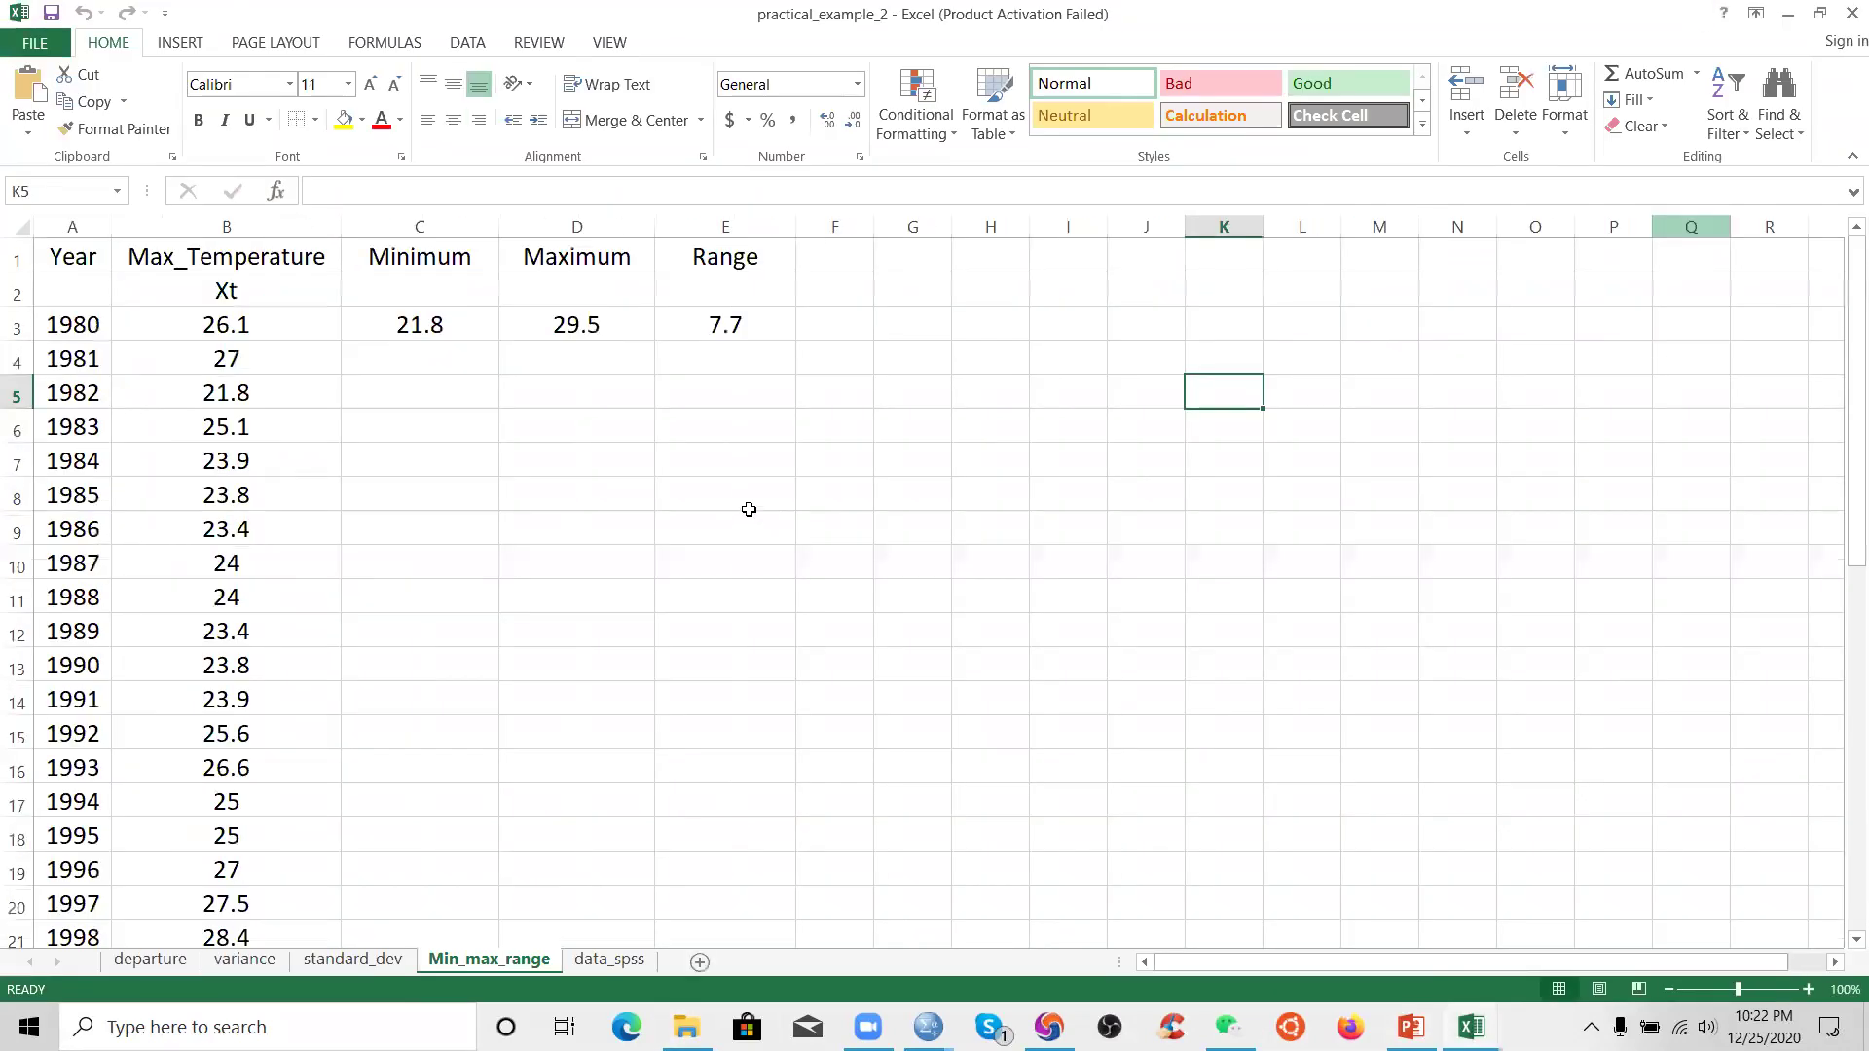
left_click(155, 961)
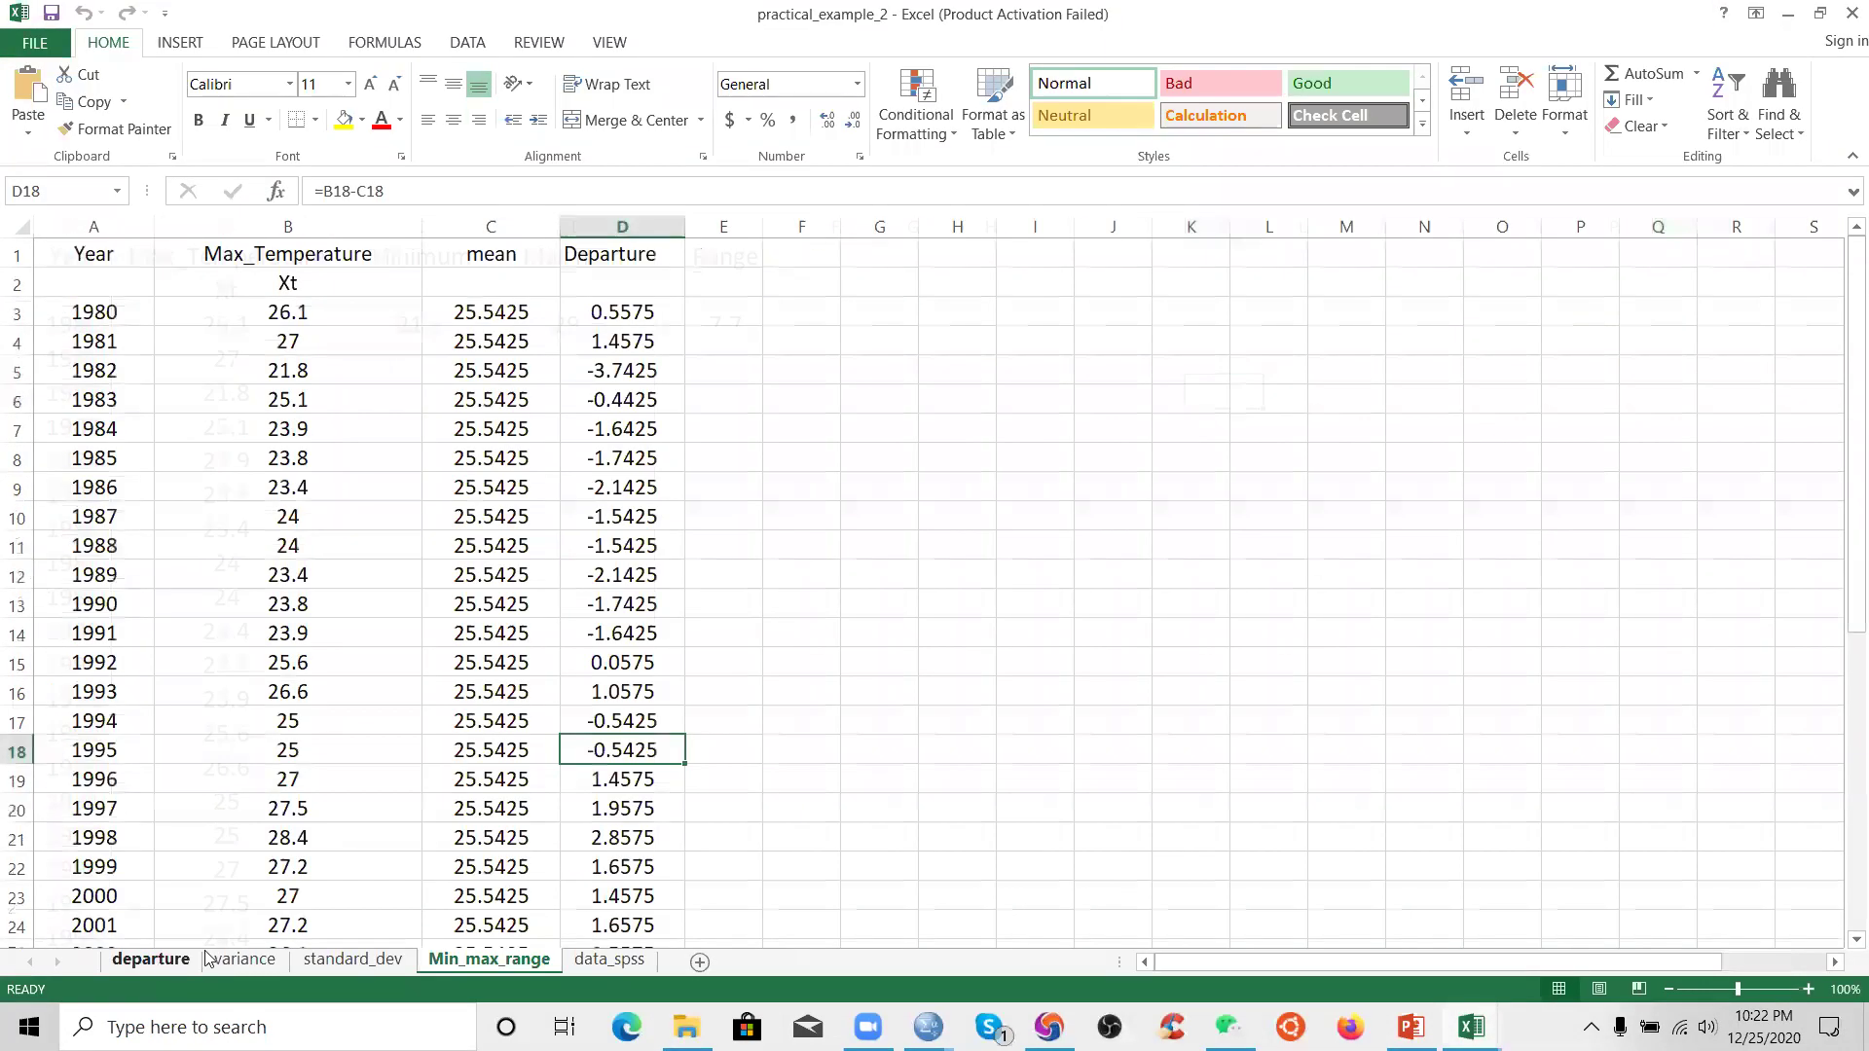
- Examine the yearly Departure values in column D of the departure sheet
left_click(1005, 465)
left_click(688, 371)
key("Left")
key("Up")
key("Up")
key("Up")
key("Up")
key("Down")
key("Down")
key("Down")
- Inspect the first Max_Temperature values, the mean formula in C3 and the red Max. Temperature line chart
left_click(321, 313)
left_click(303, 368)
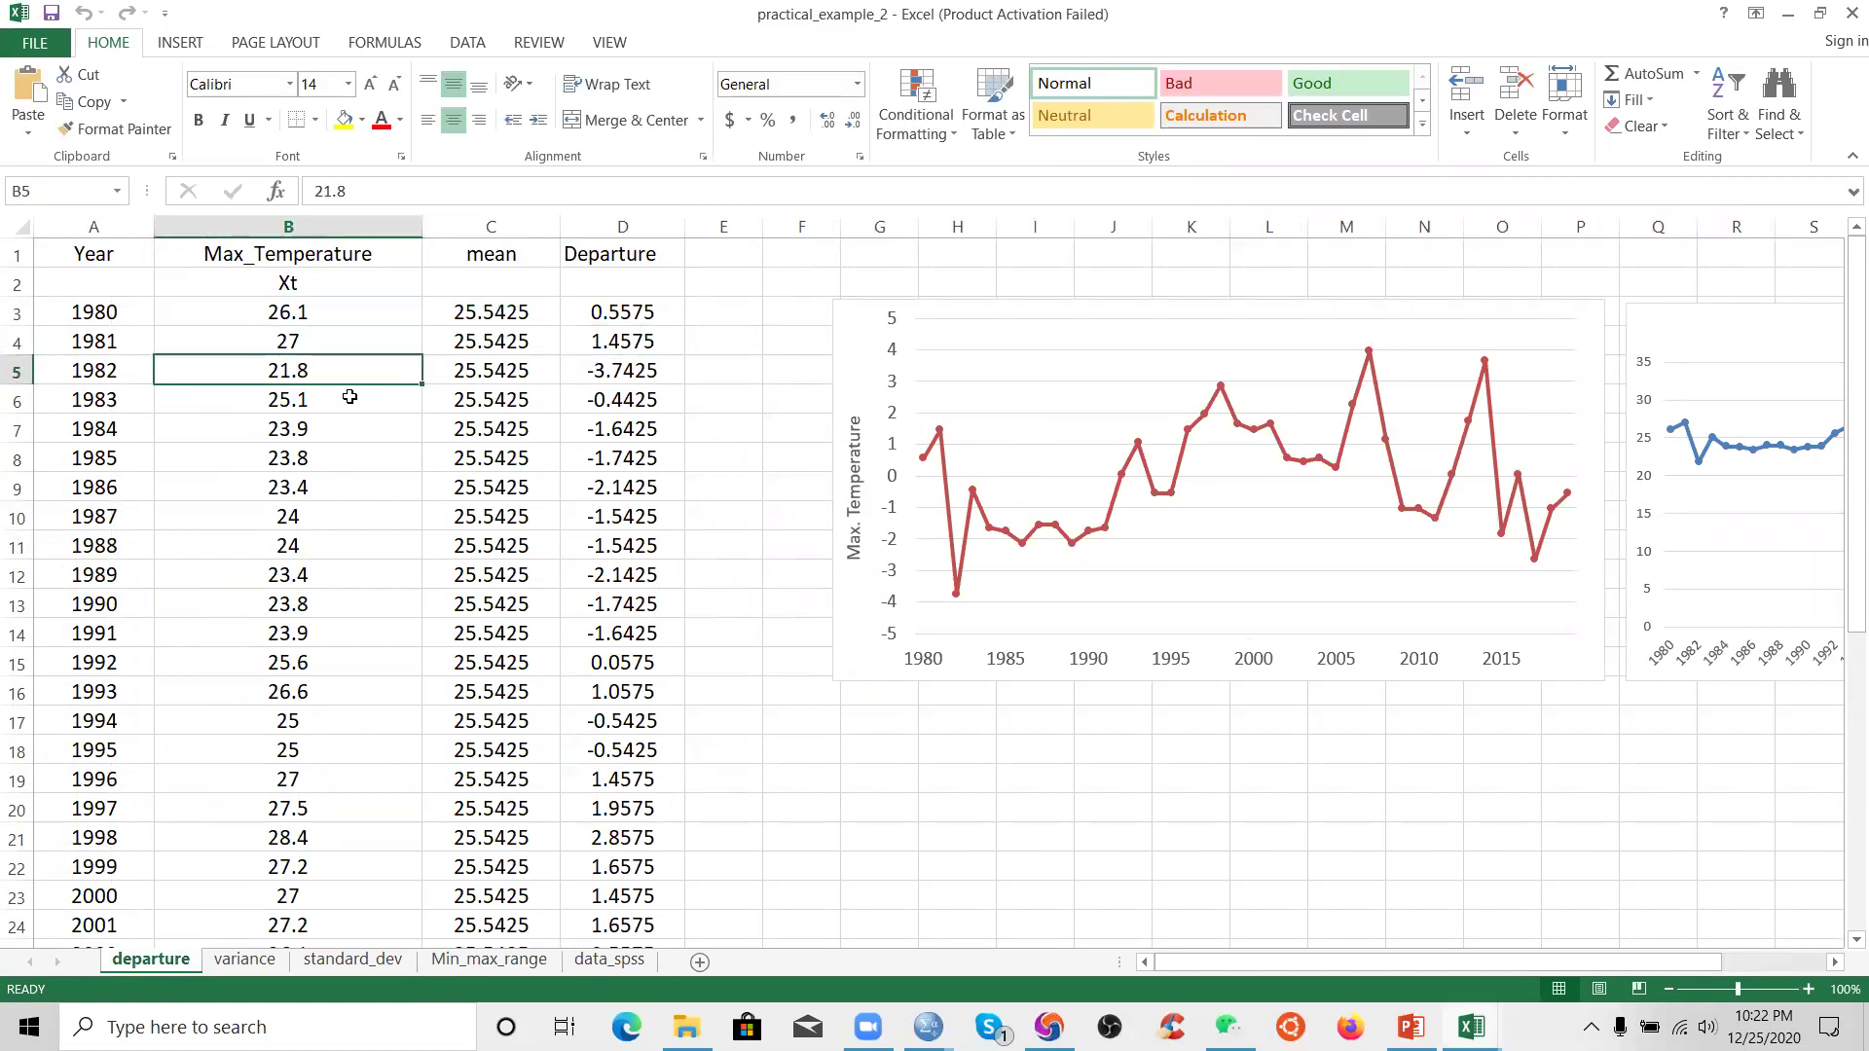
left_click(330, 338)
left_click(321, 312)
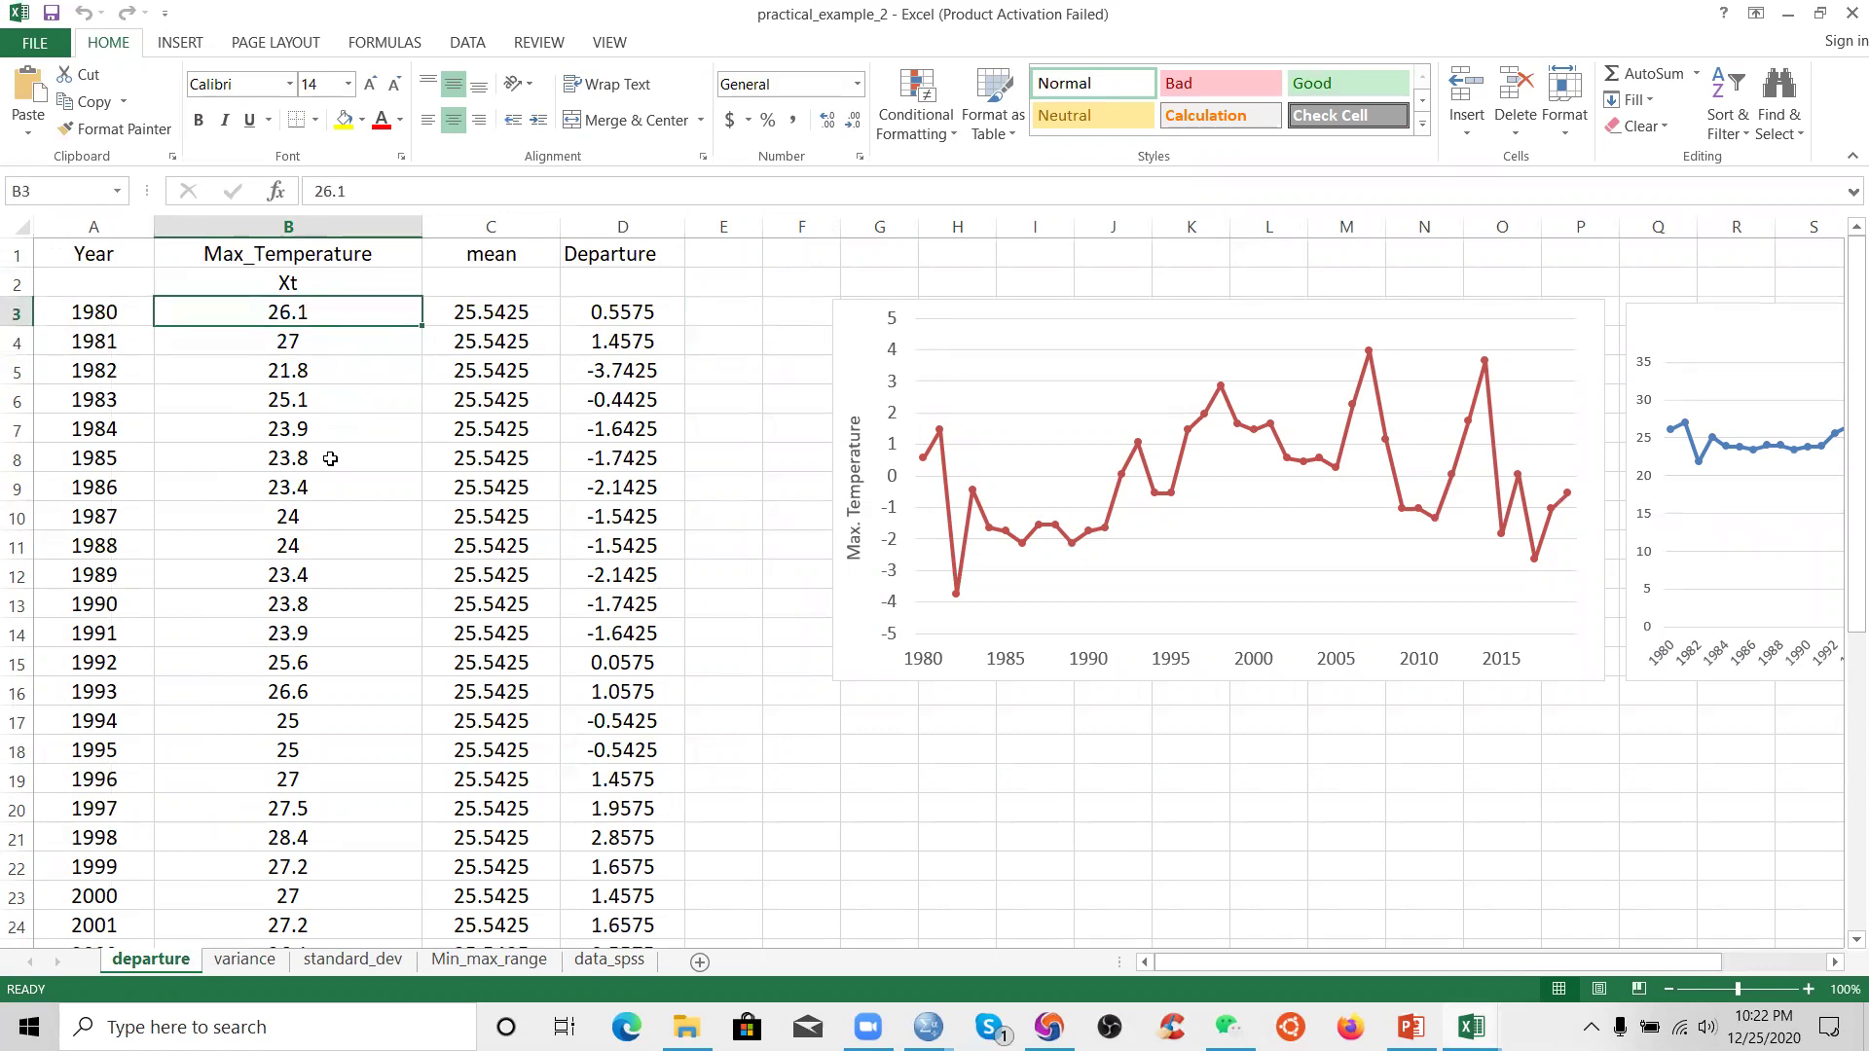
left_click(463, 319)
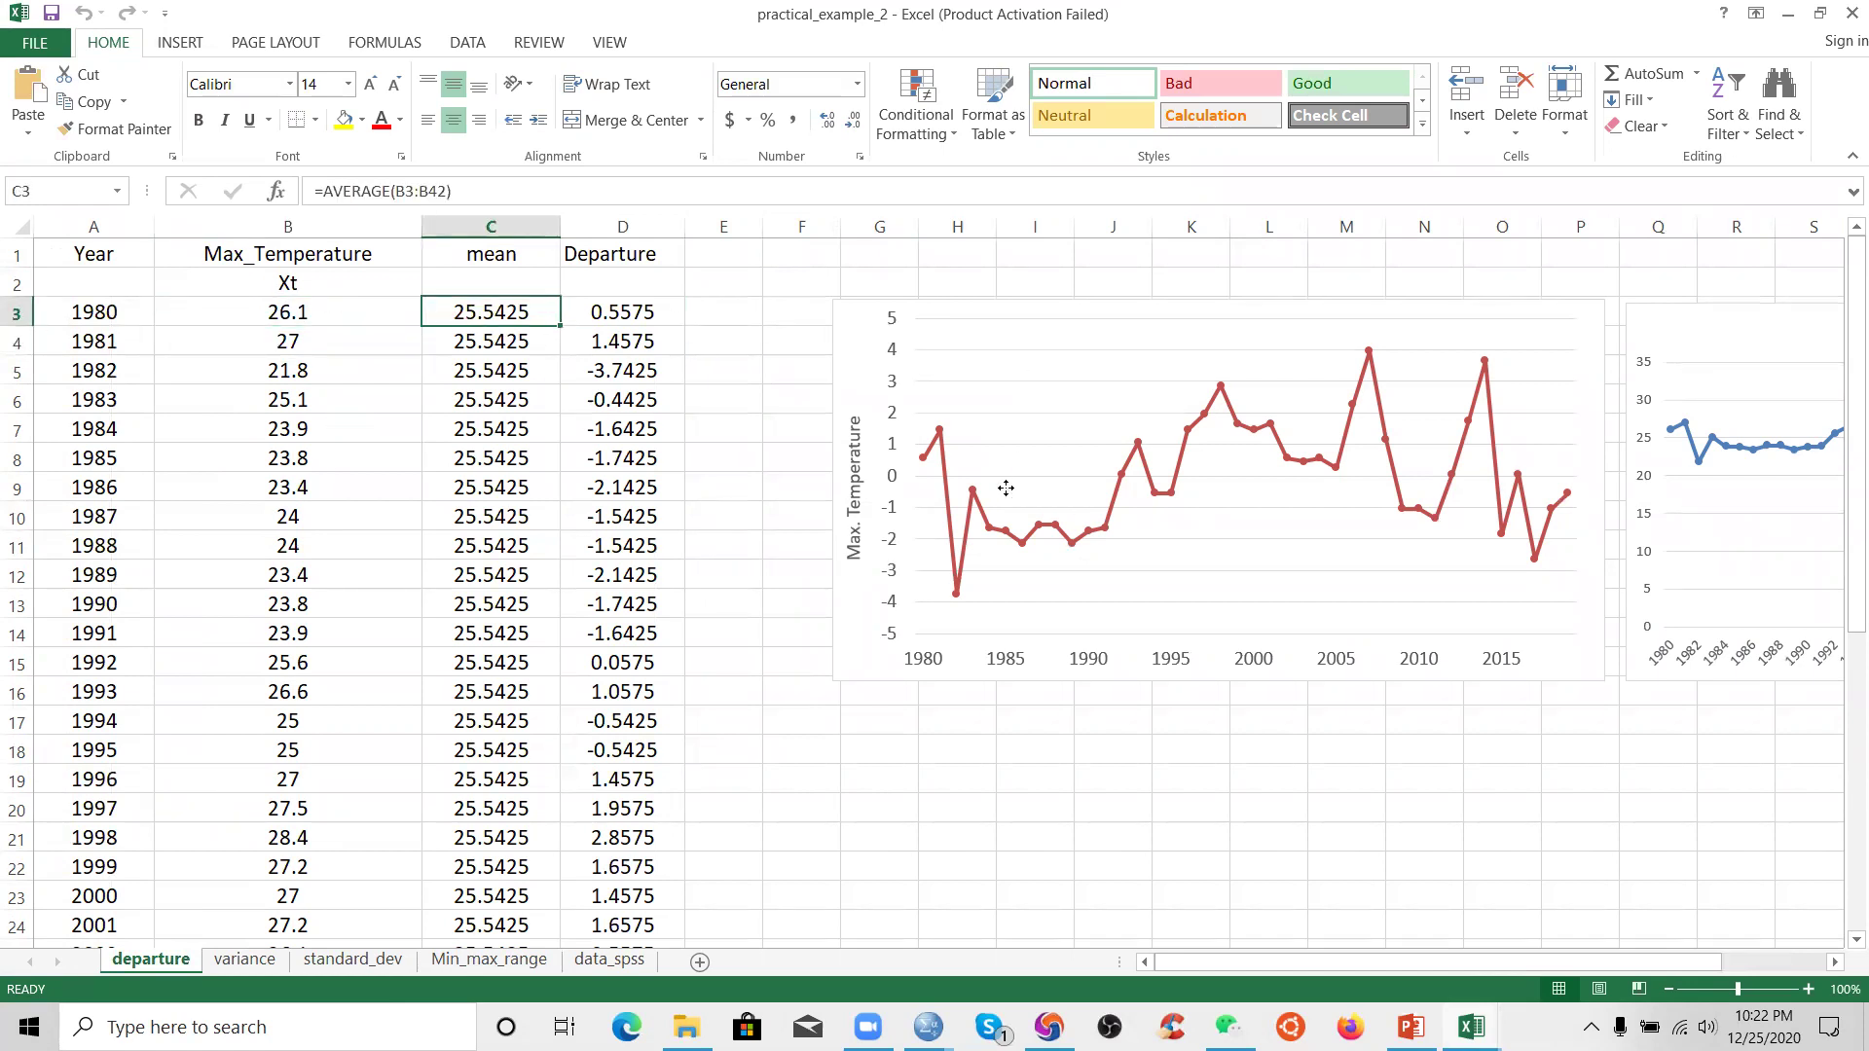
left_click(929, 484)
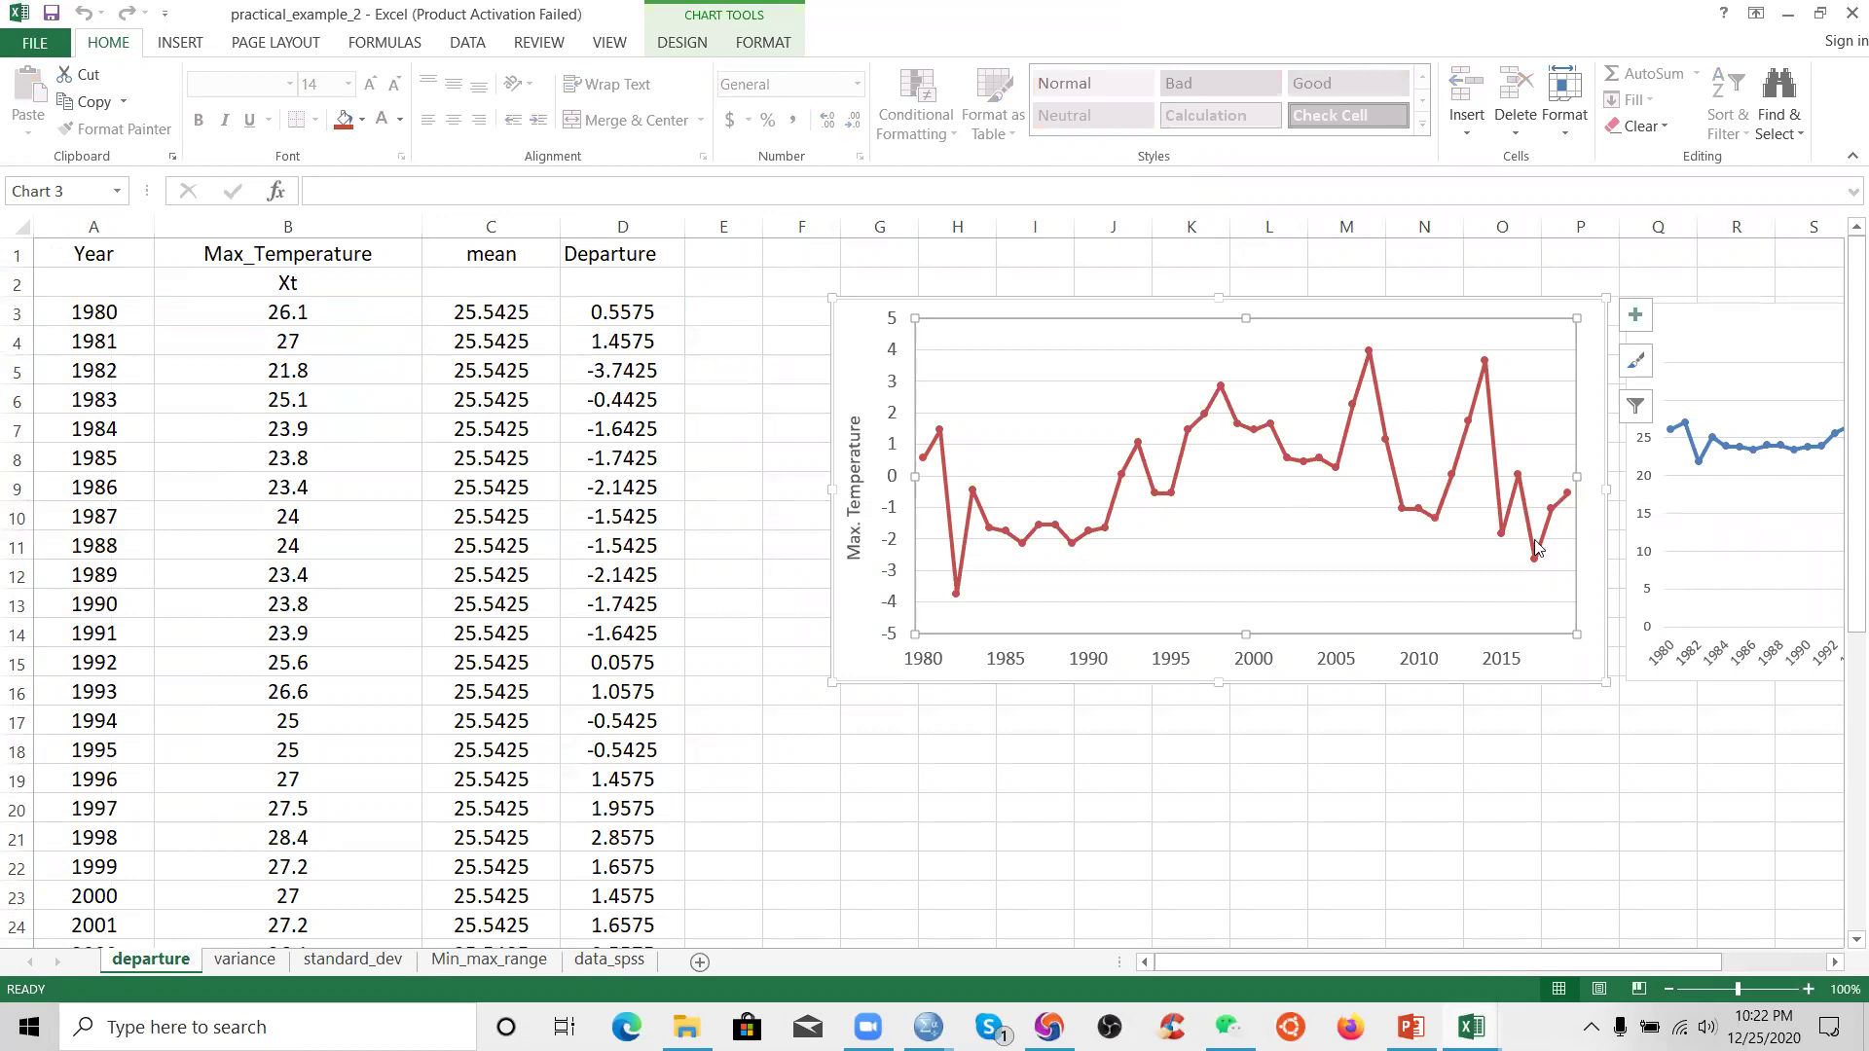
left_click(705, 440)
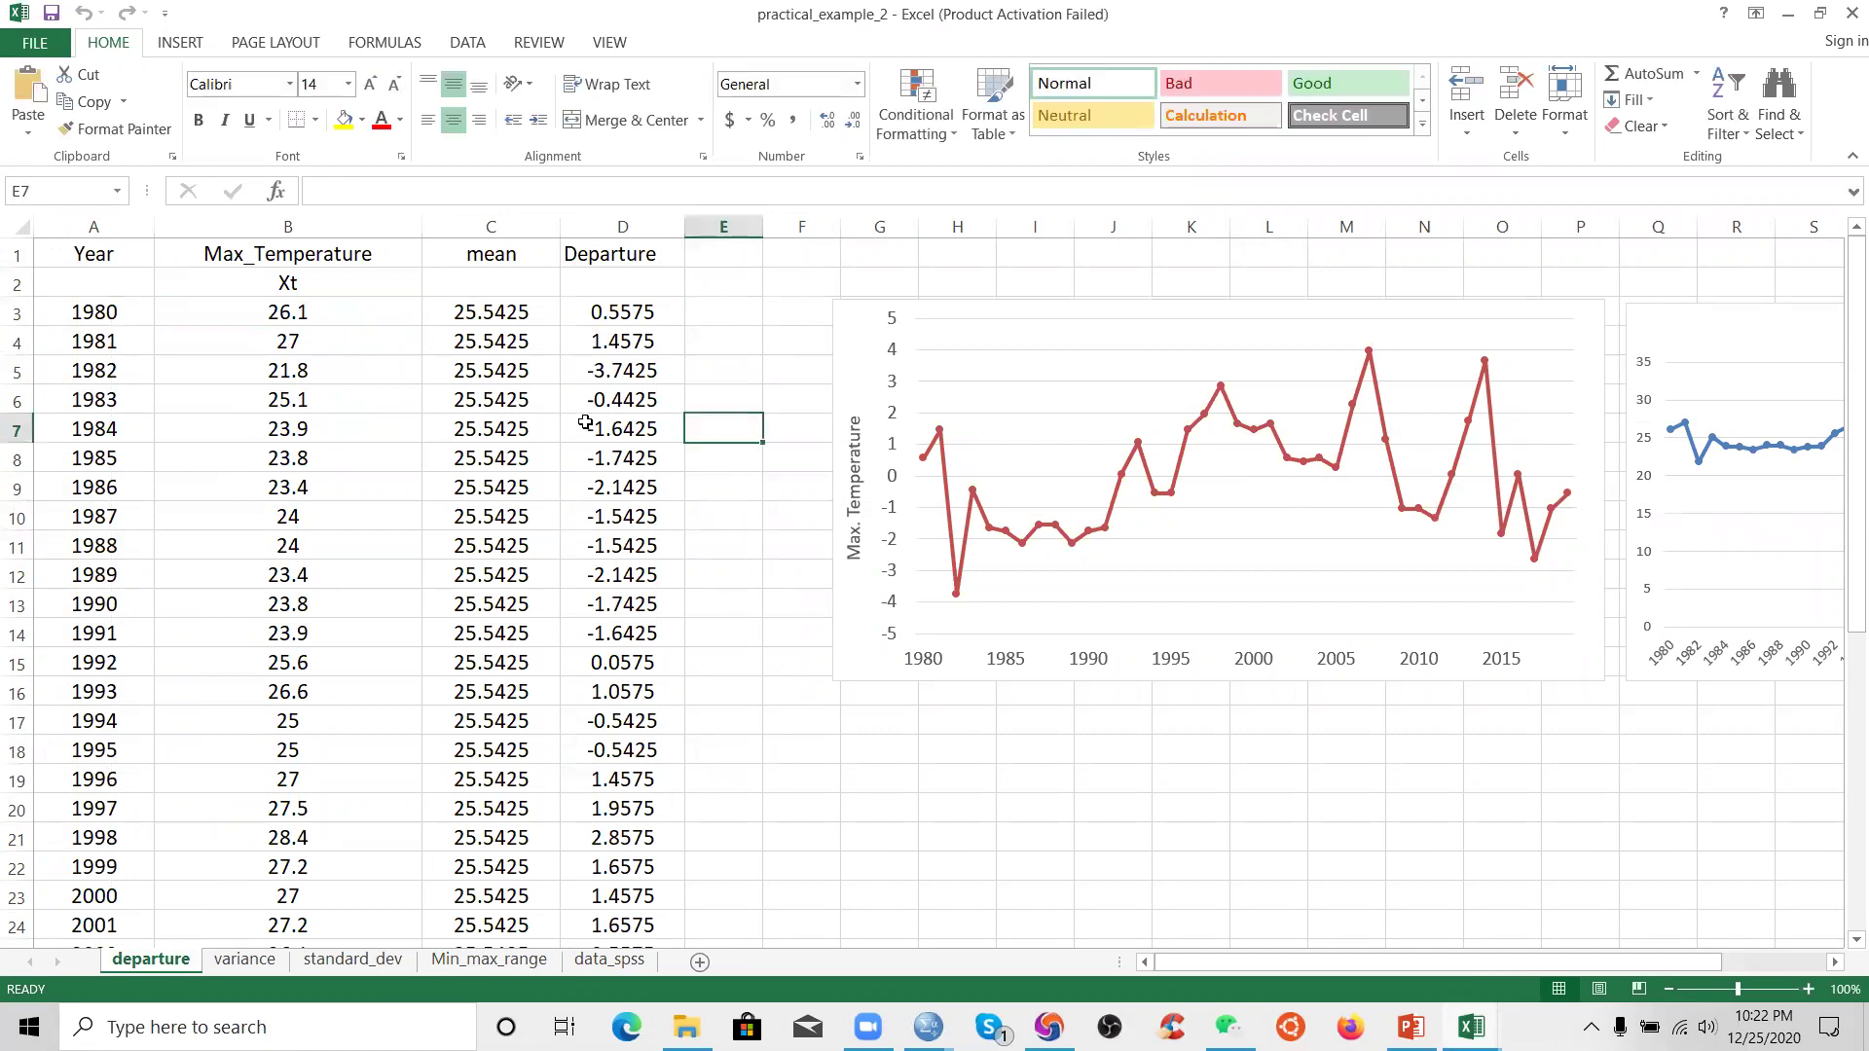
- Calculate the sample standard deviation of the Max_Temperature values B3:B42 in cell E3 with the STDEV.S function
left_click(1009, 518)
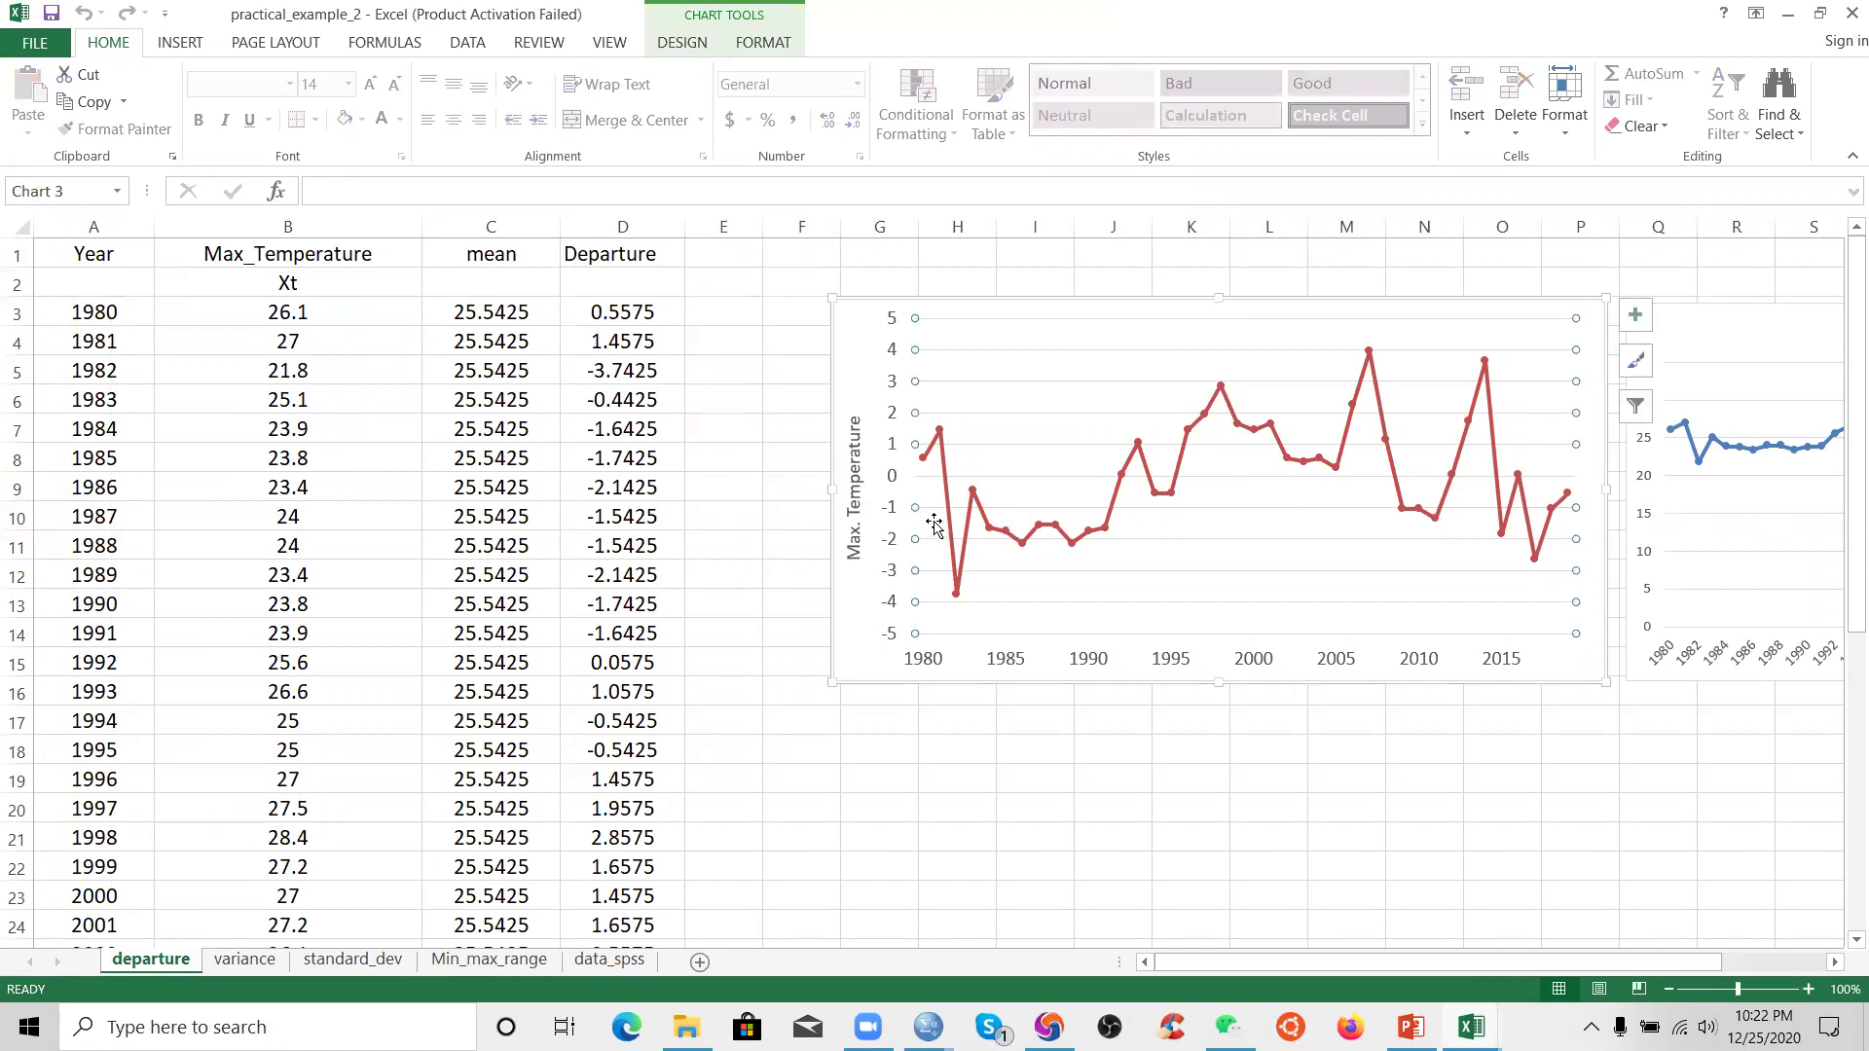
left_click(710, 308)
left_click(635, 314)
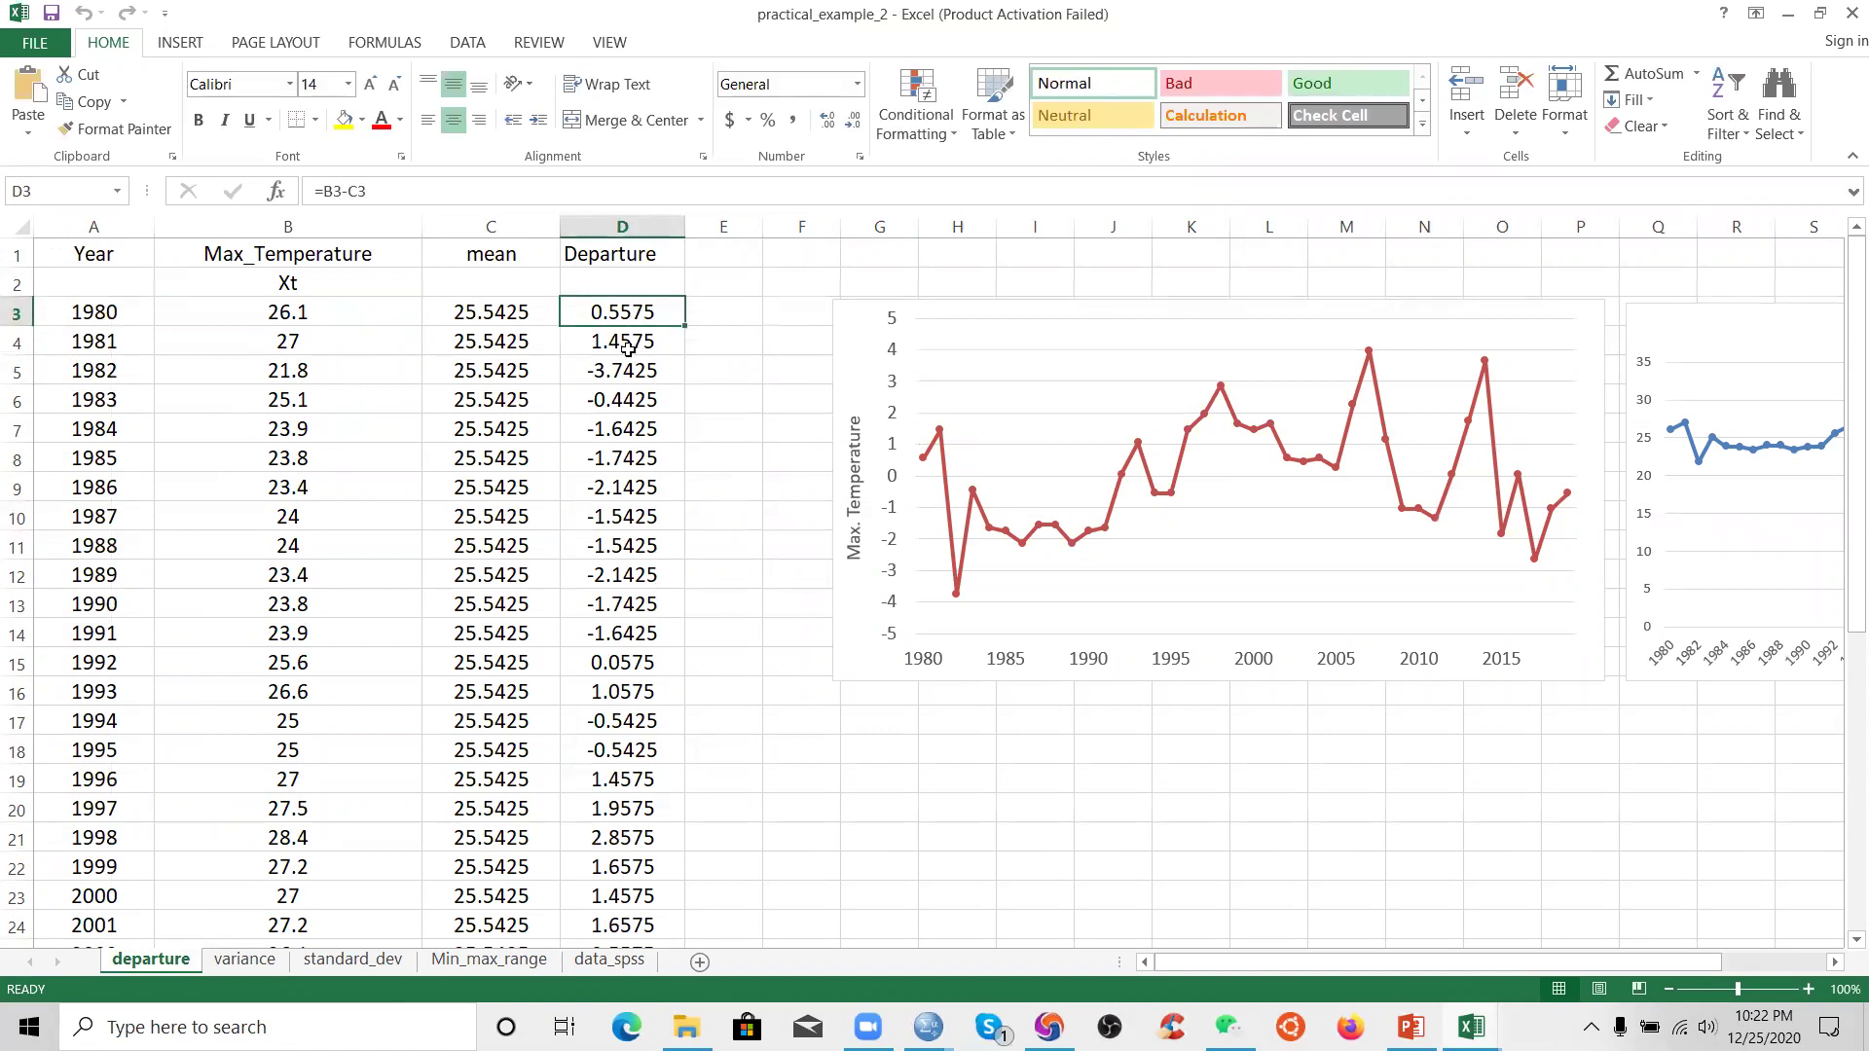
left_click(734, 315)
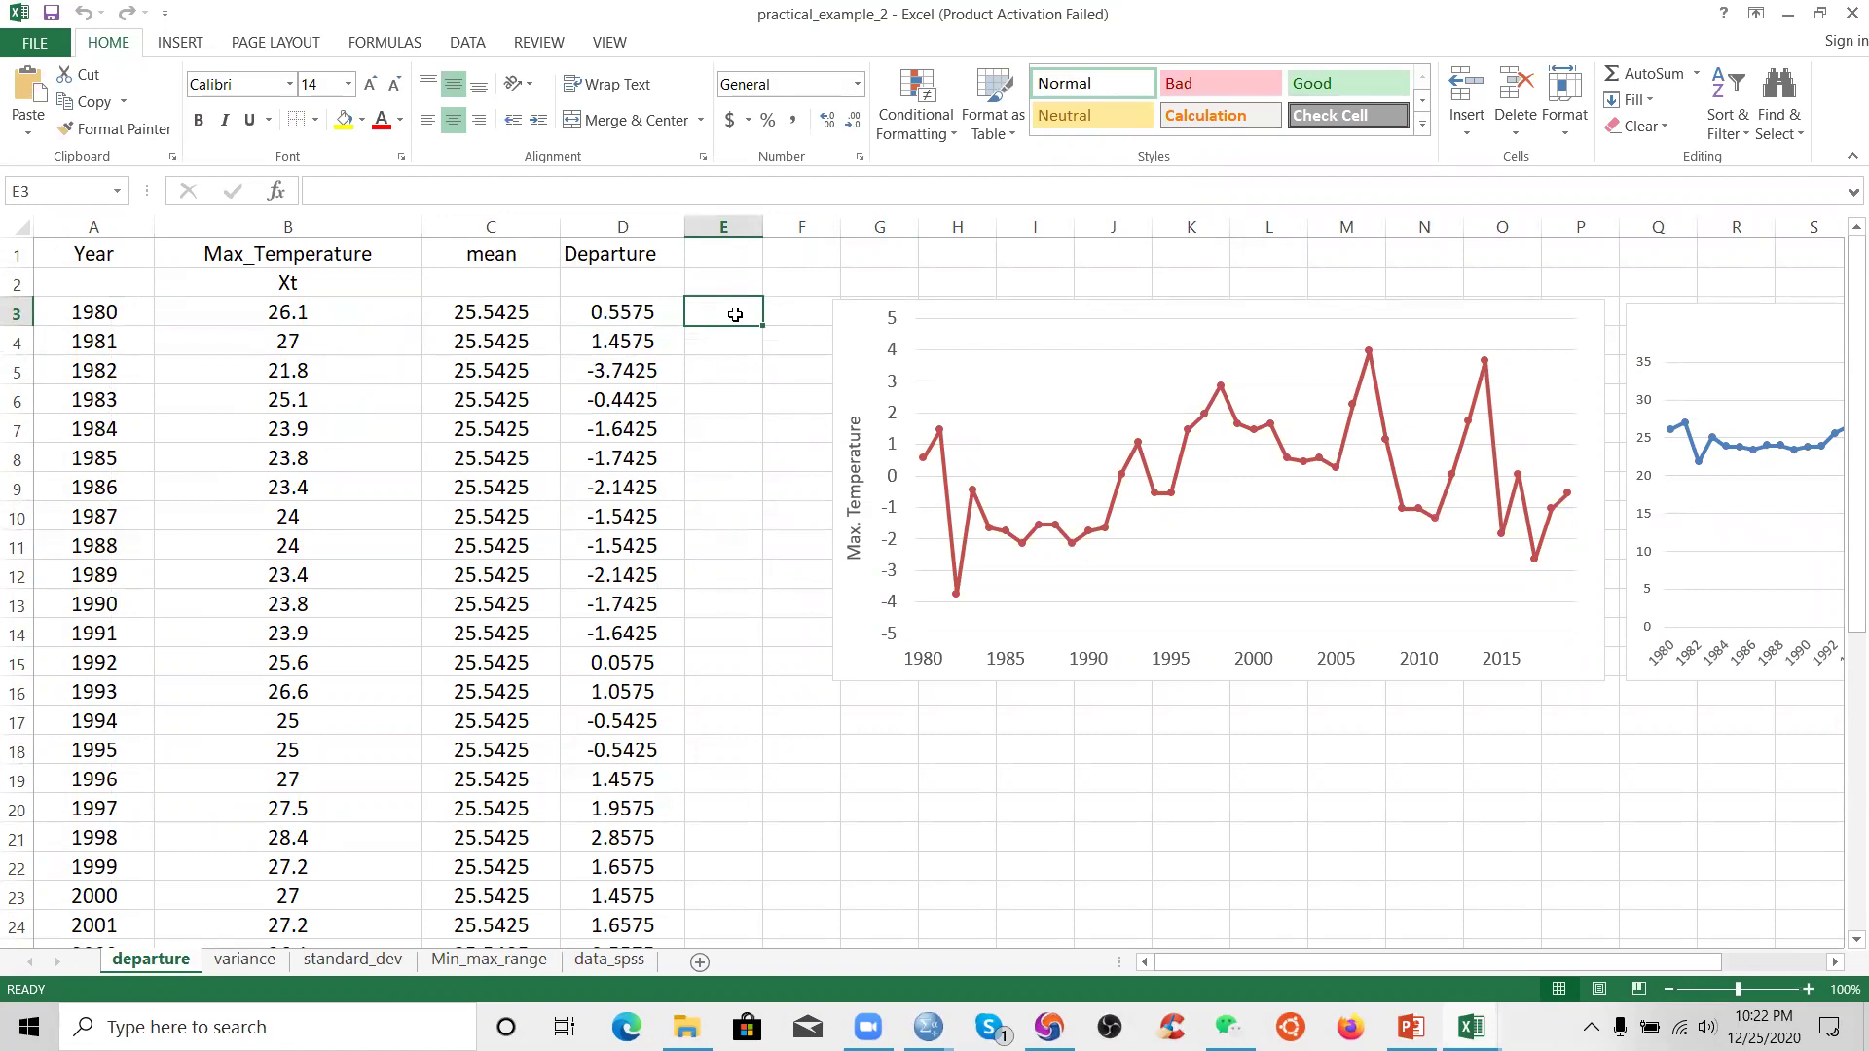
type("=")
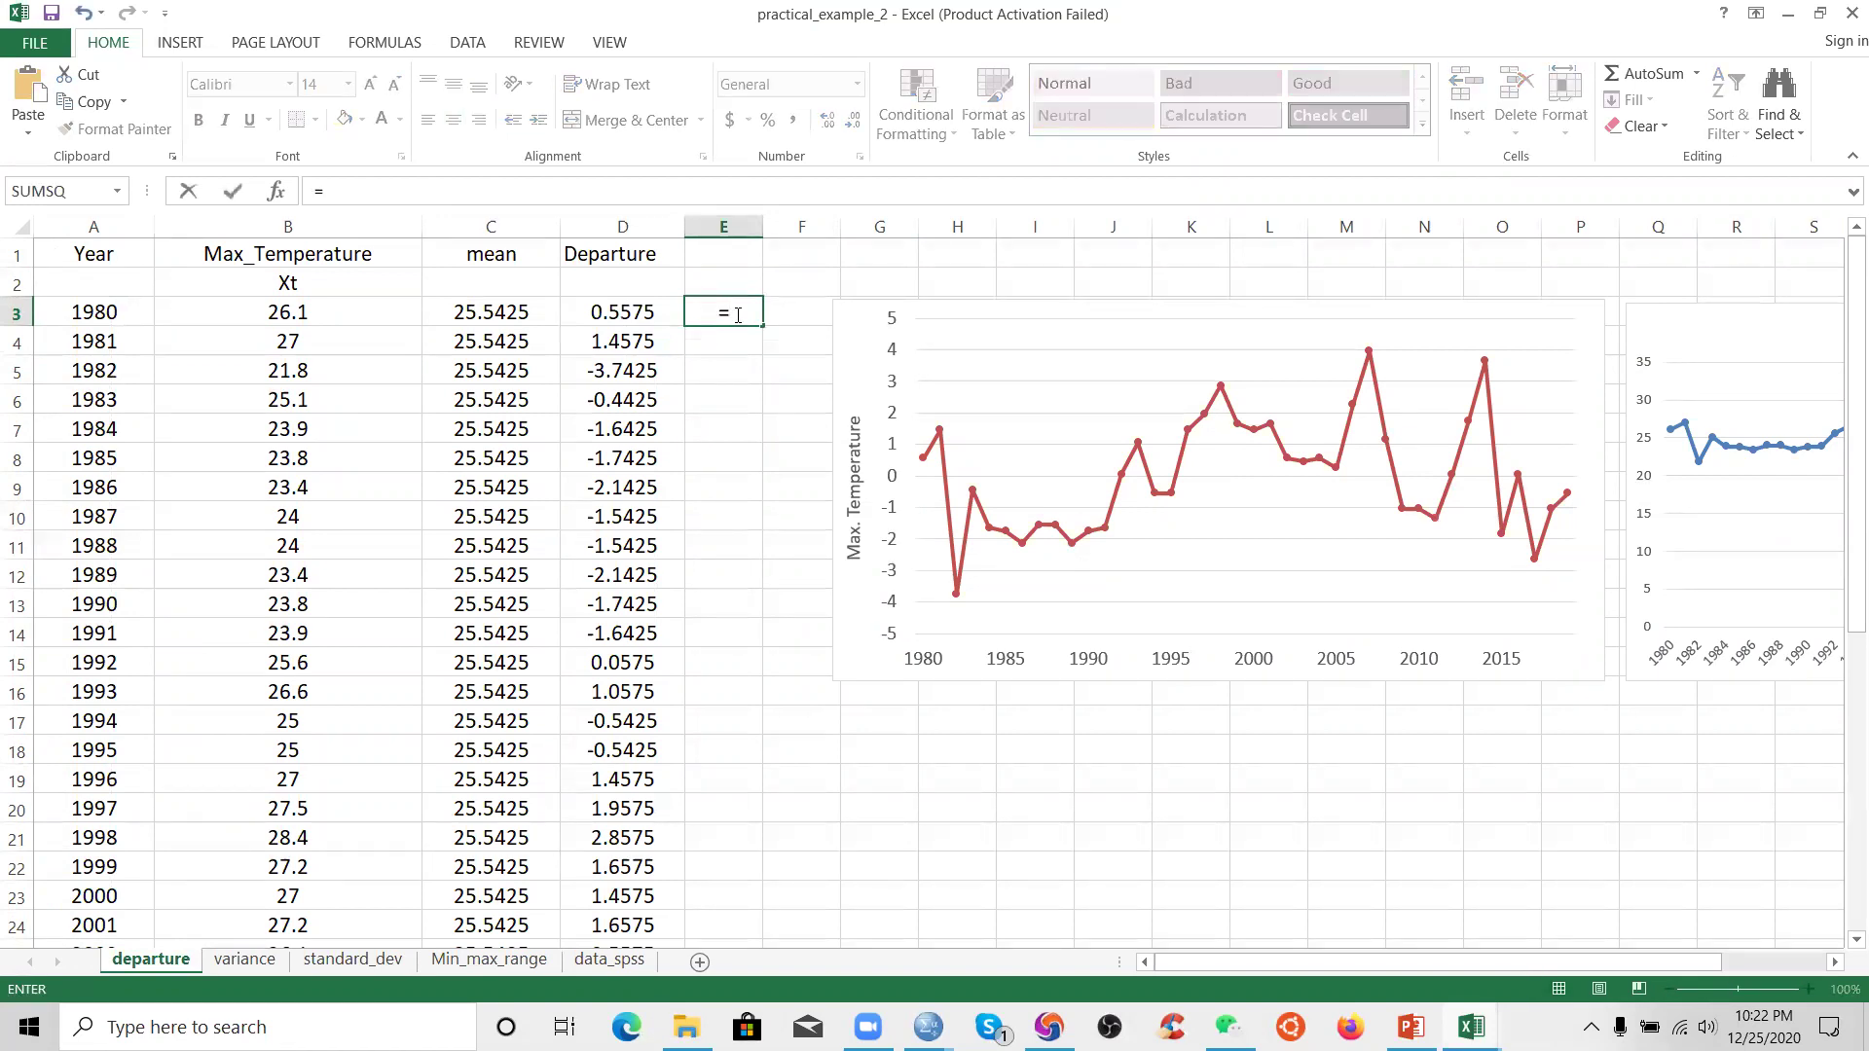
type("st")
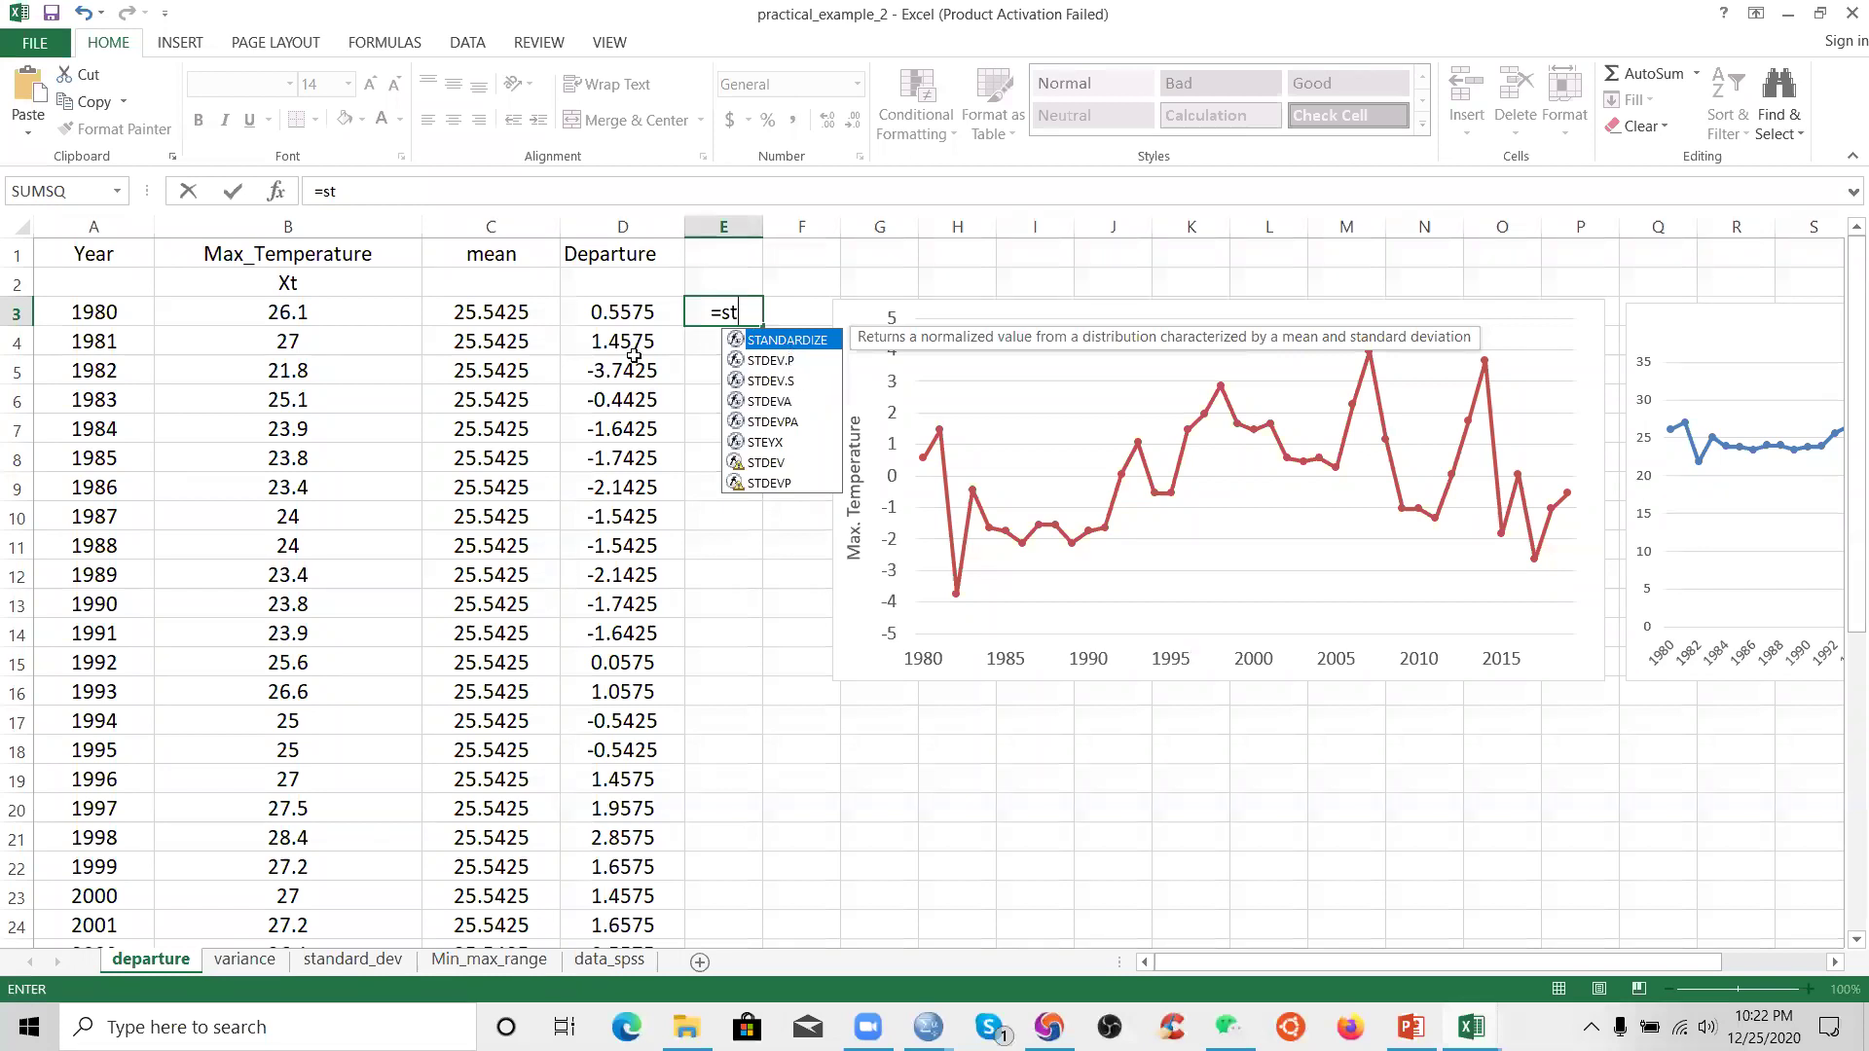
key("Down")
key("Down")
key("Tab")
left_click(321, 311)
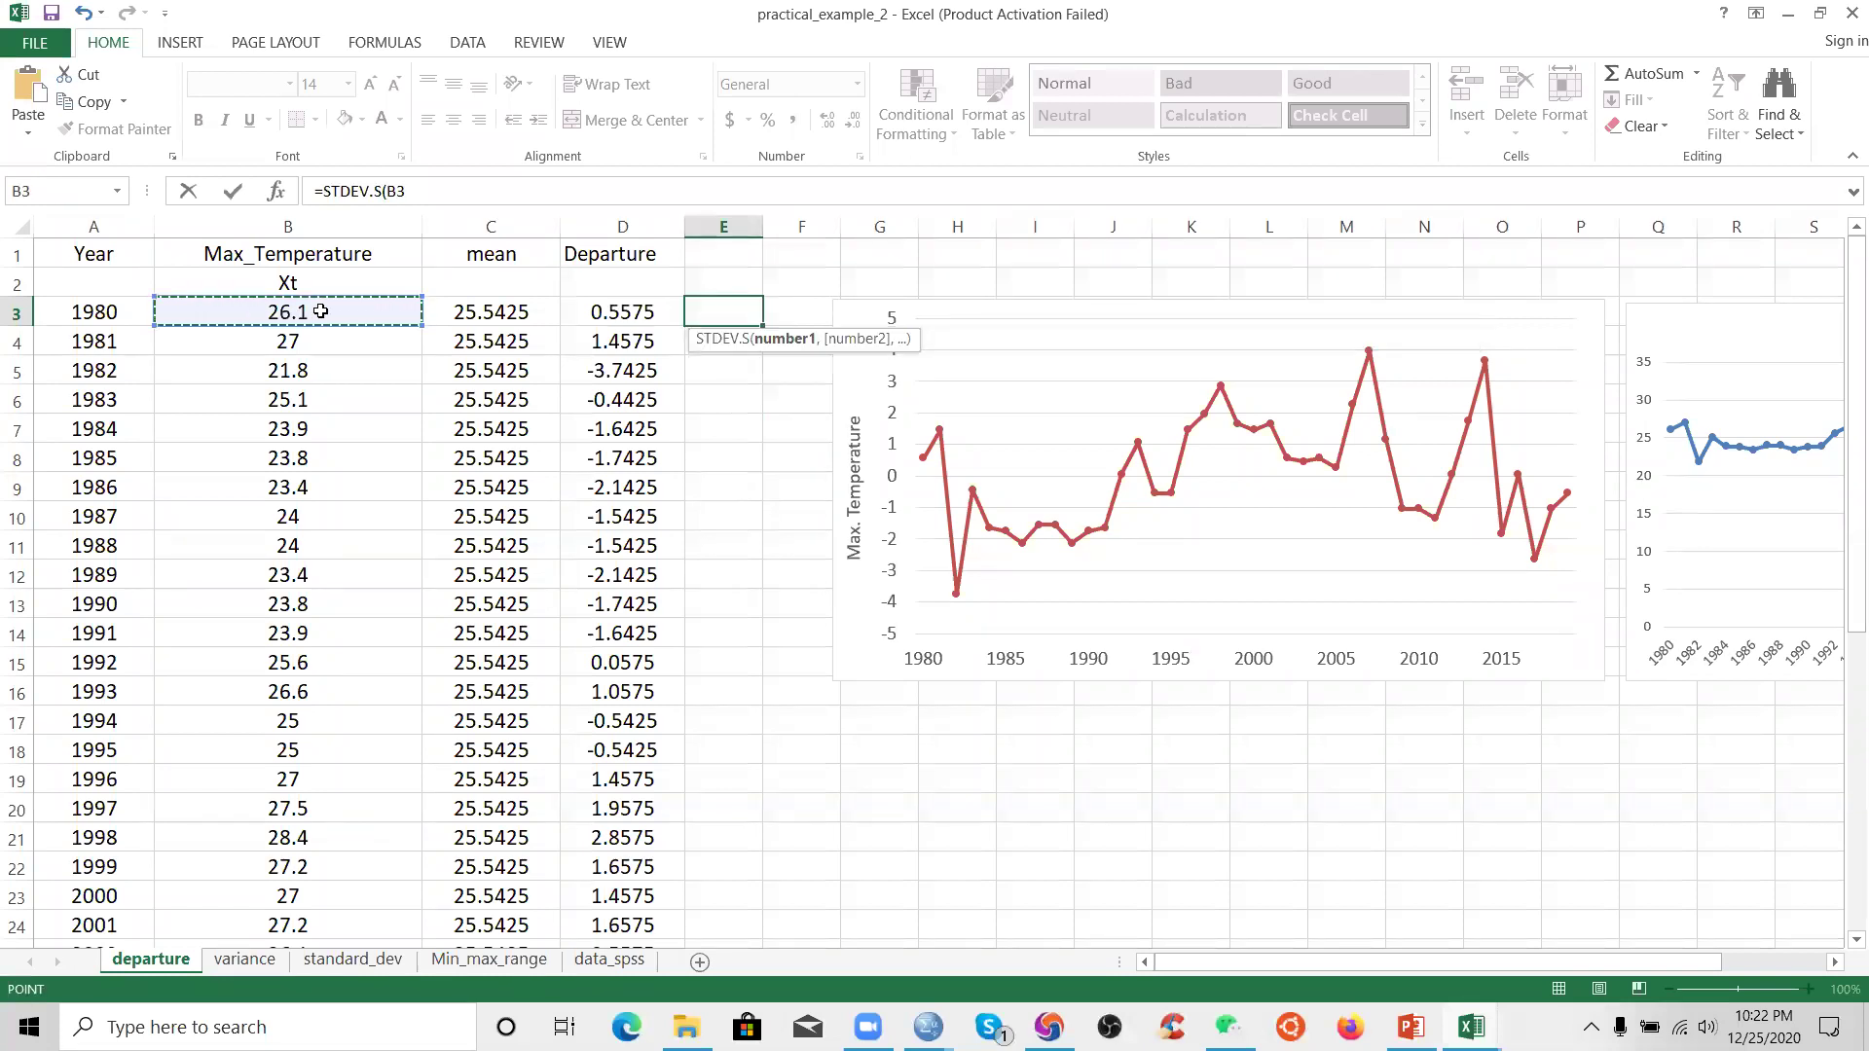
key("ctrl+shift+Down")
key("Return")
scroll(792, 396, "up", 2)
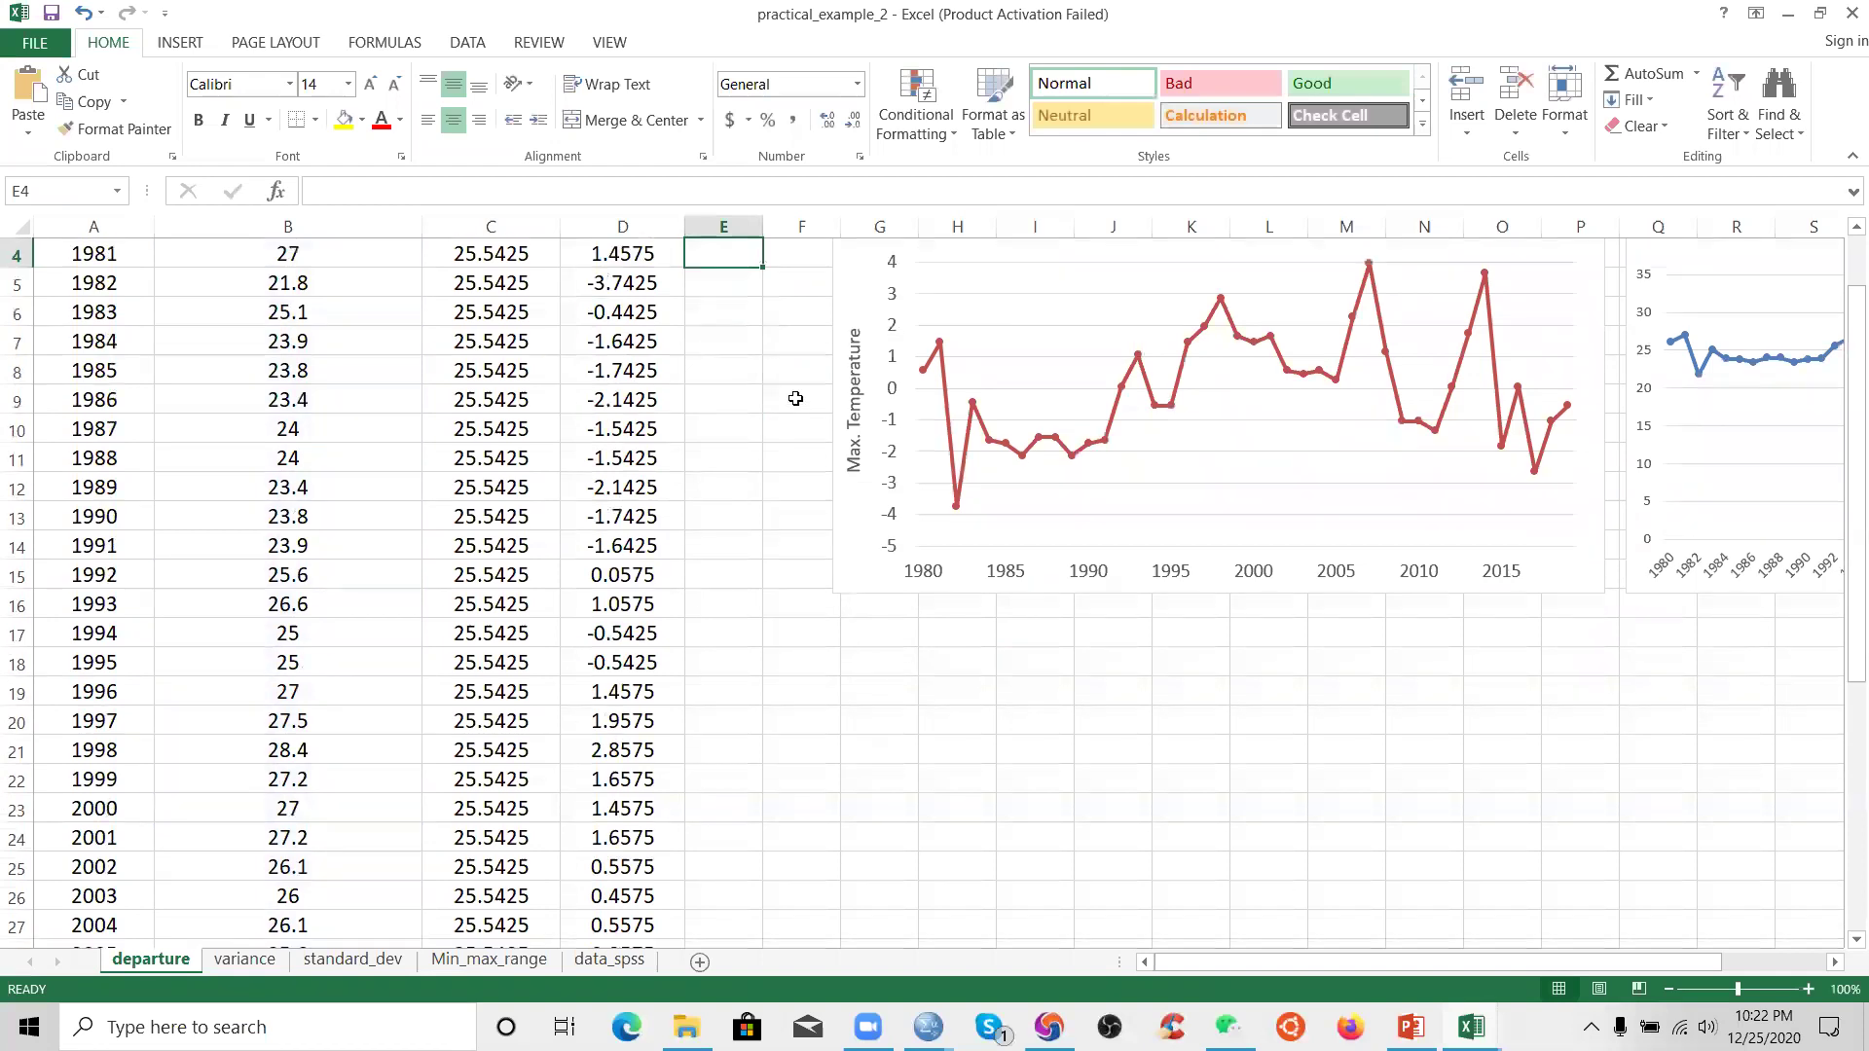
- Move the red Max. Temperature chart clear of column F and enter the formula =D3/$E$3 in F3
left_click(785, 320)
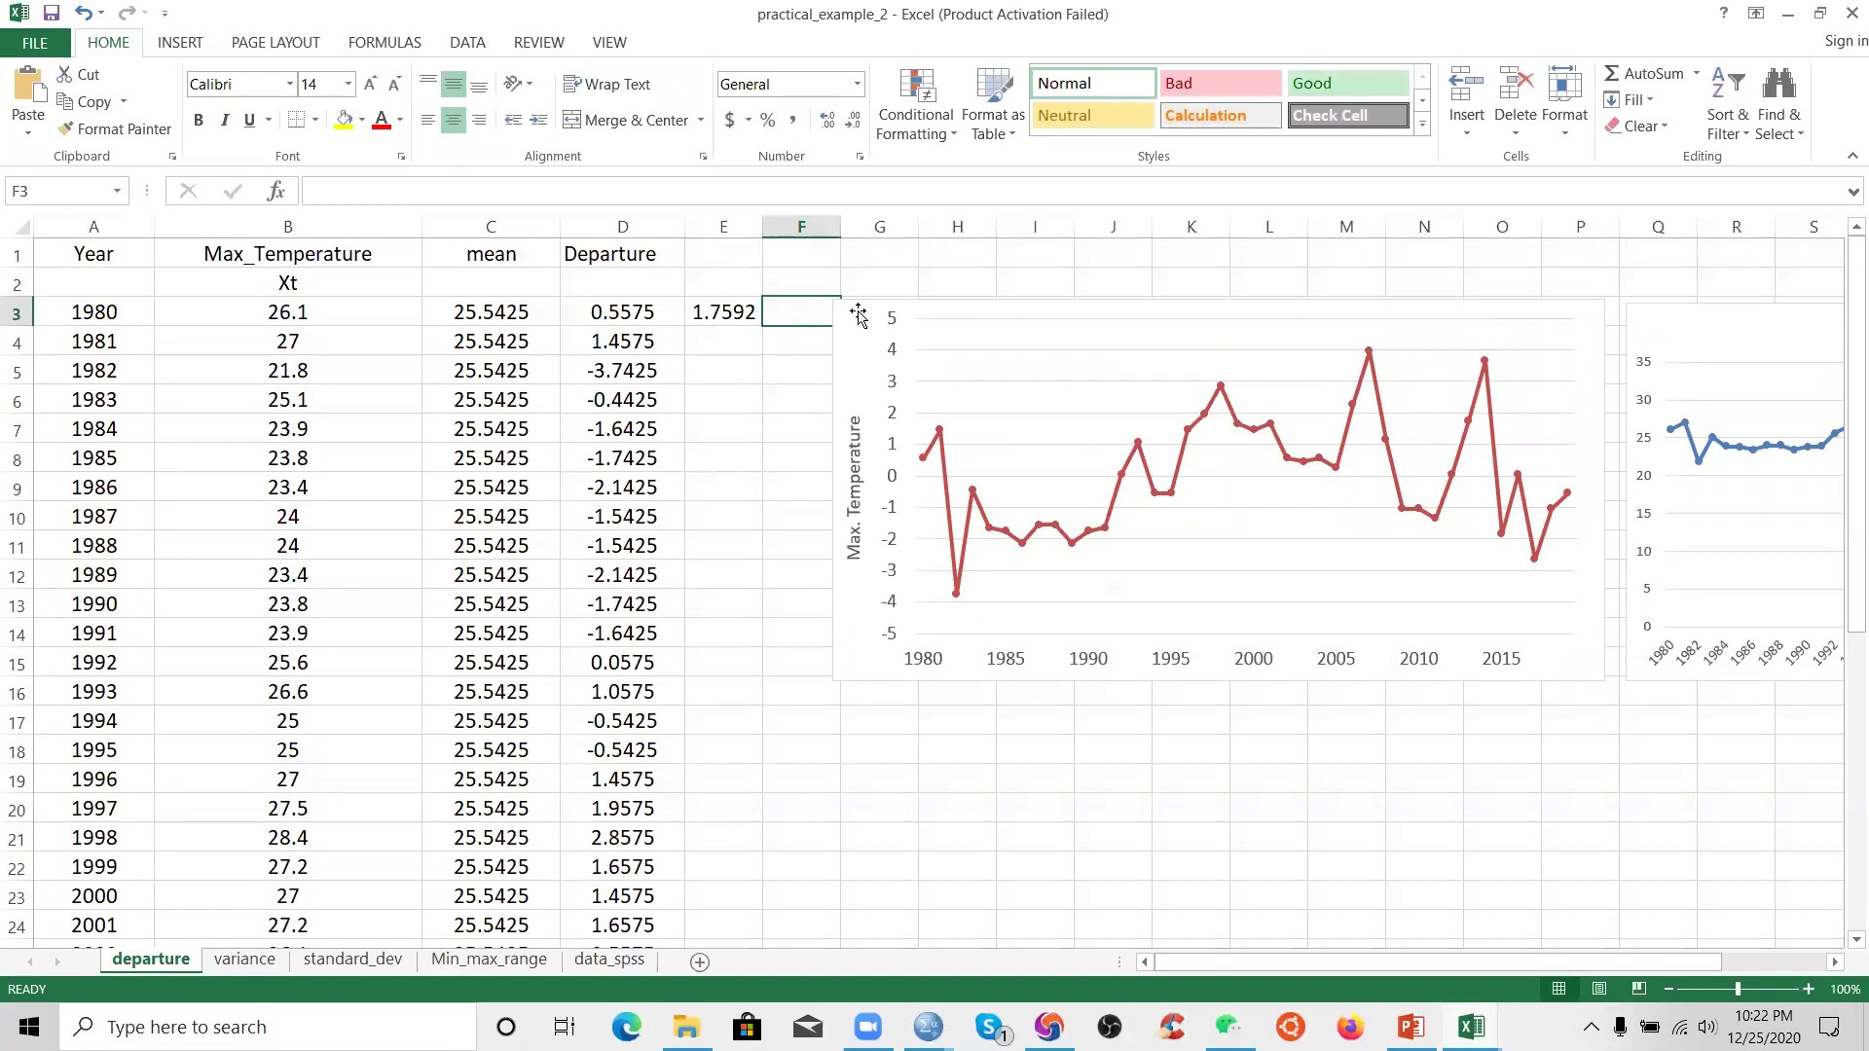
left_click_drag(856, 307, 972, 309)
left_click(813, 316)
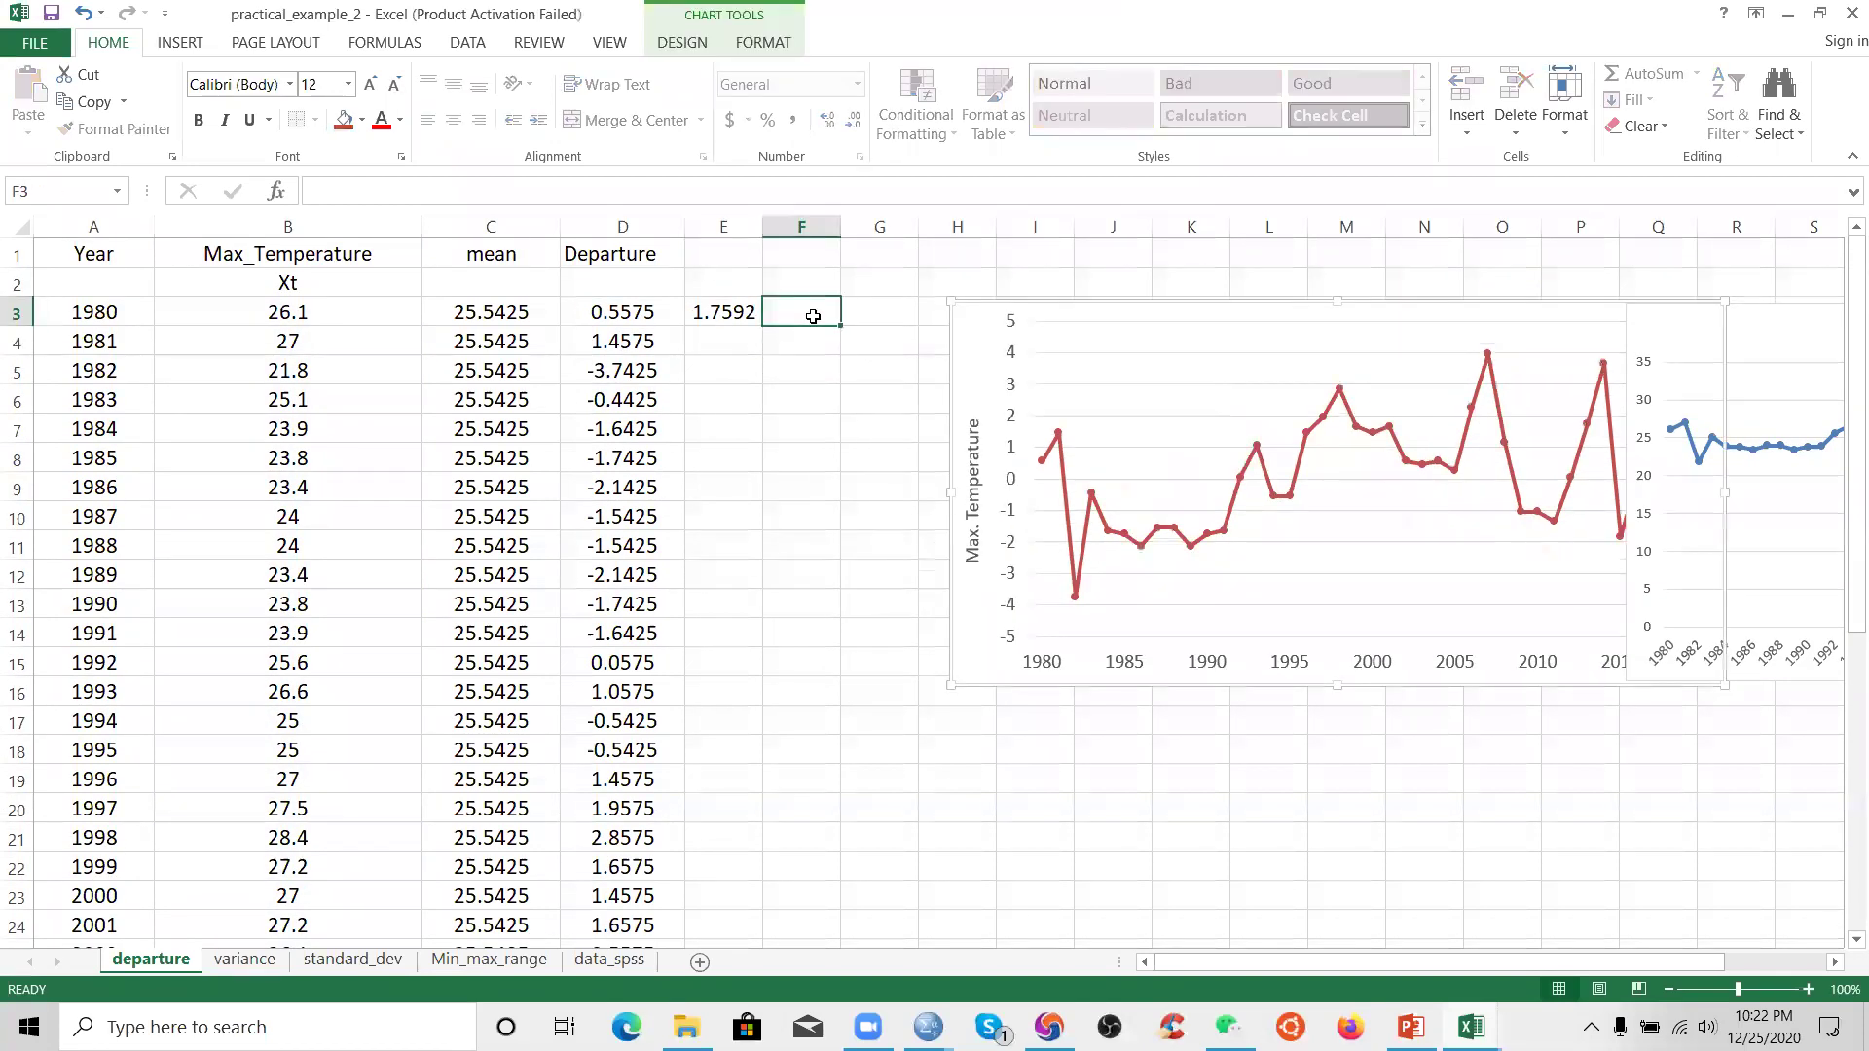
type("=")
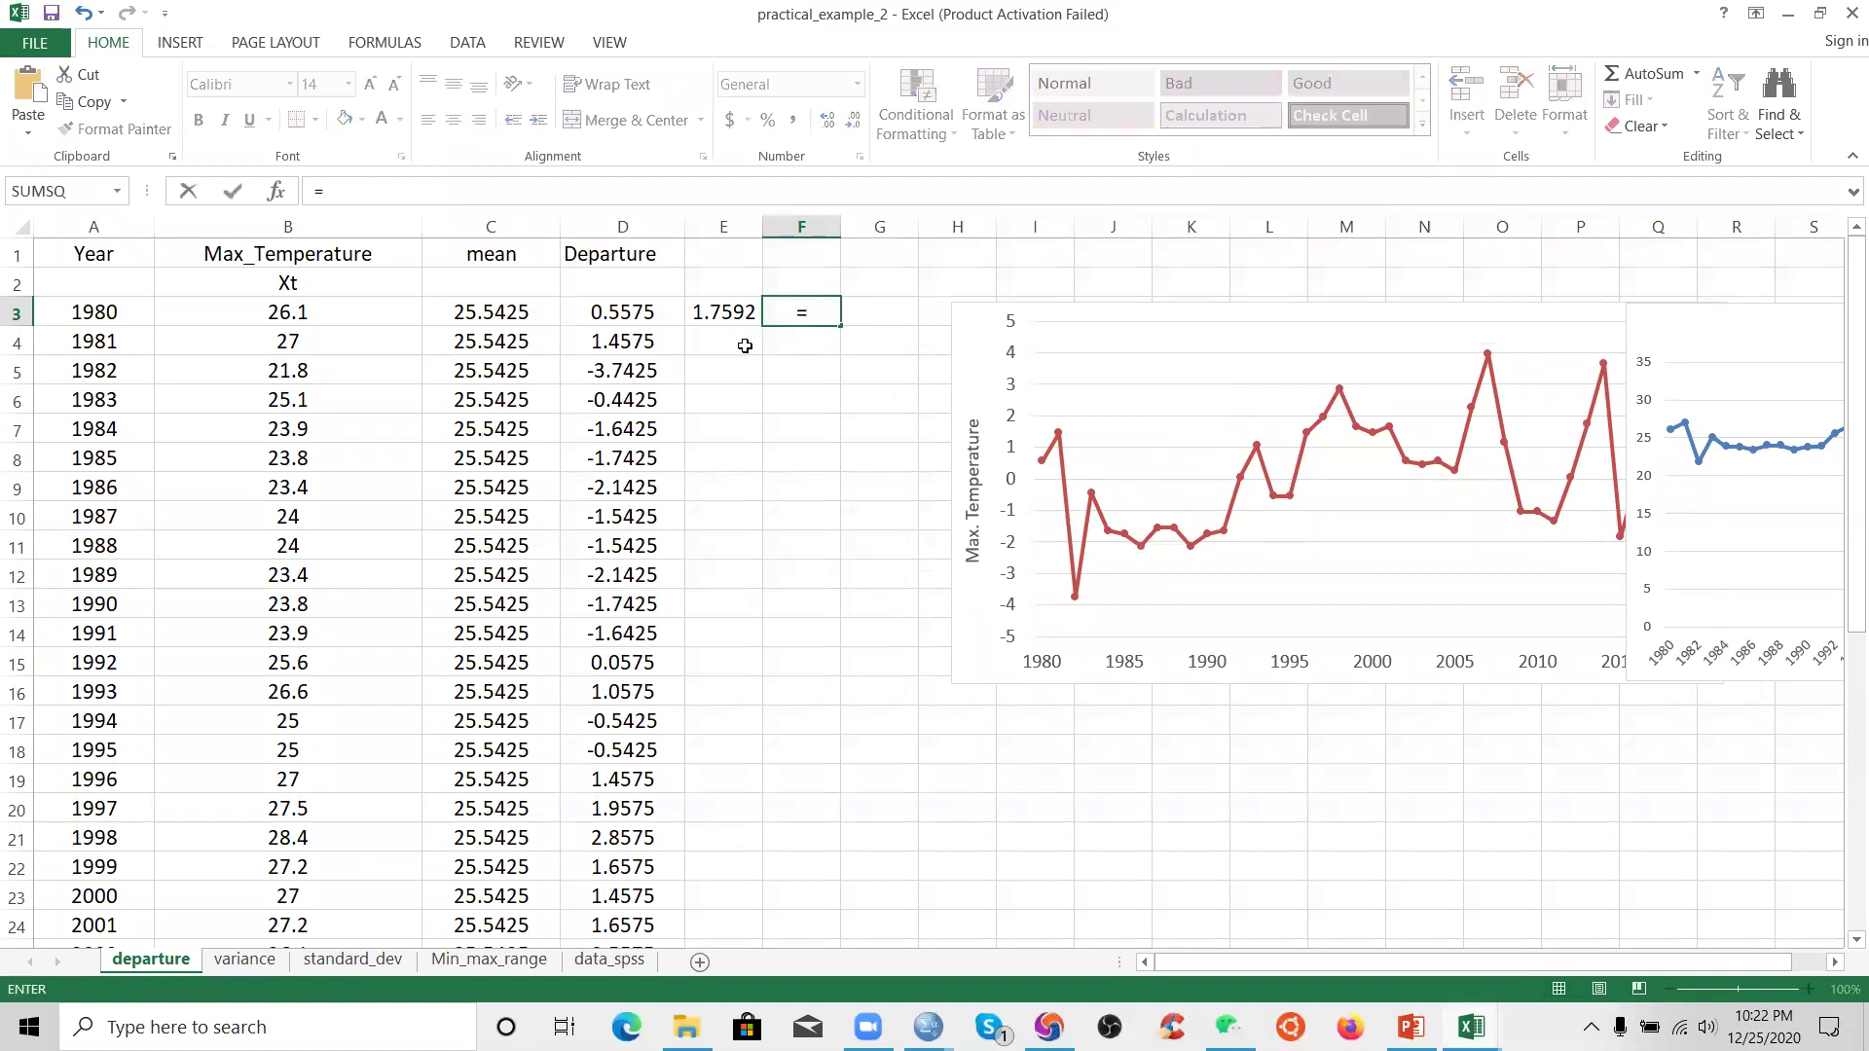
left_click(598, 313)
left_click(395, 187)
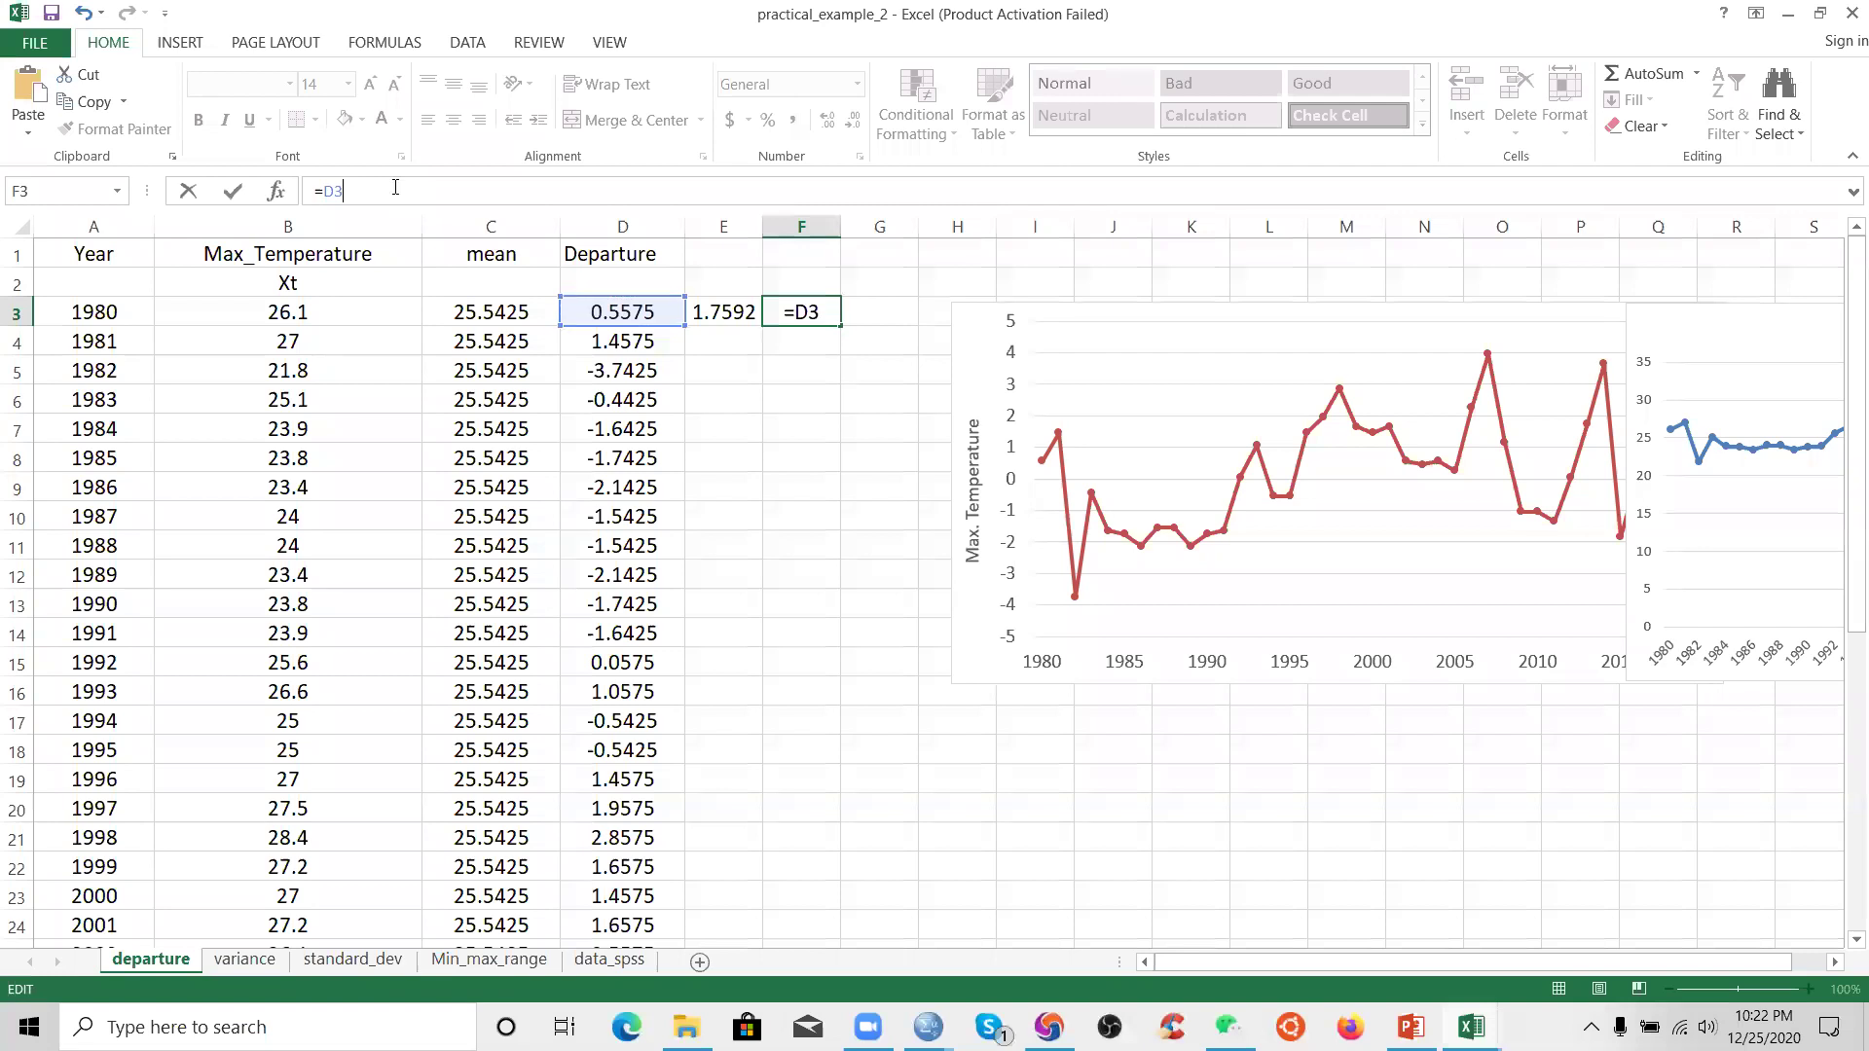
type("/")
left_click(717, 307)
left_click(349, 190)
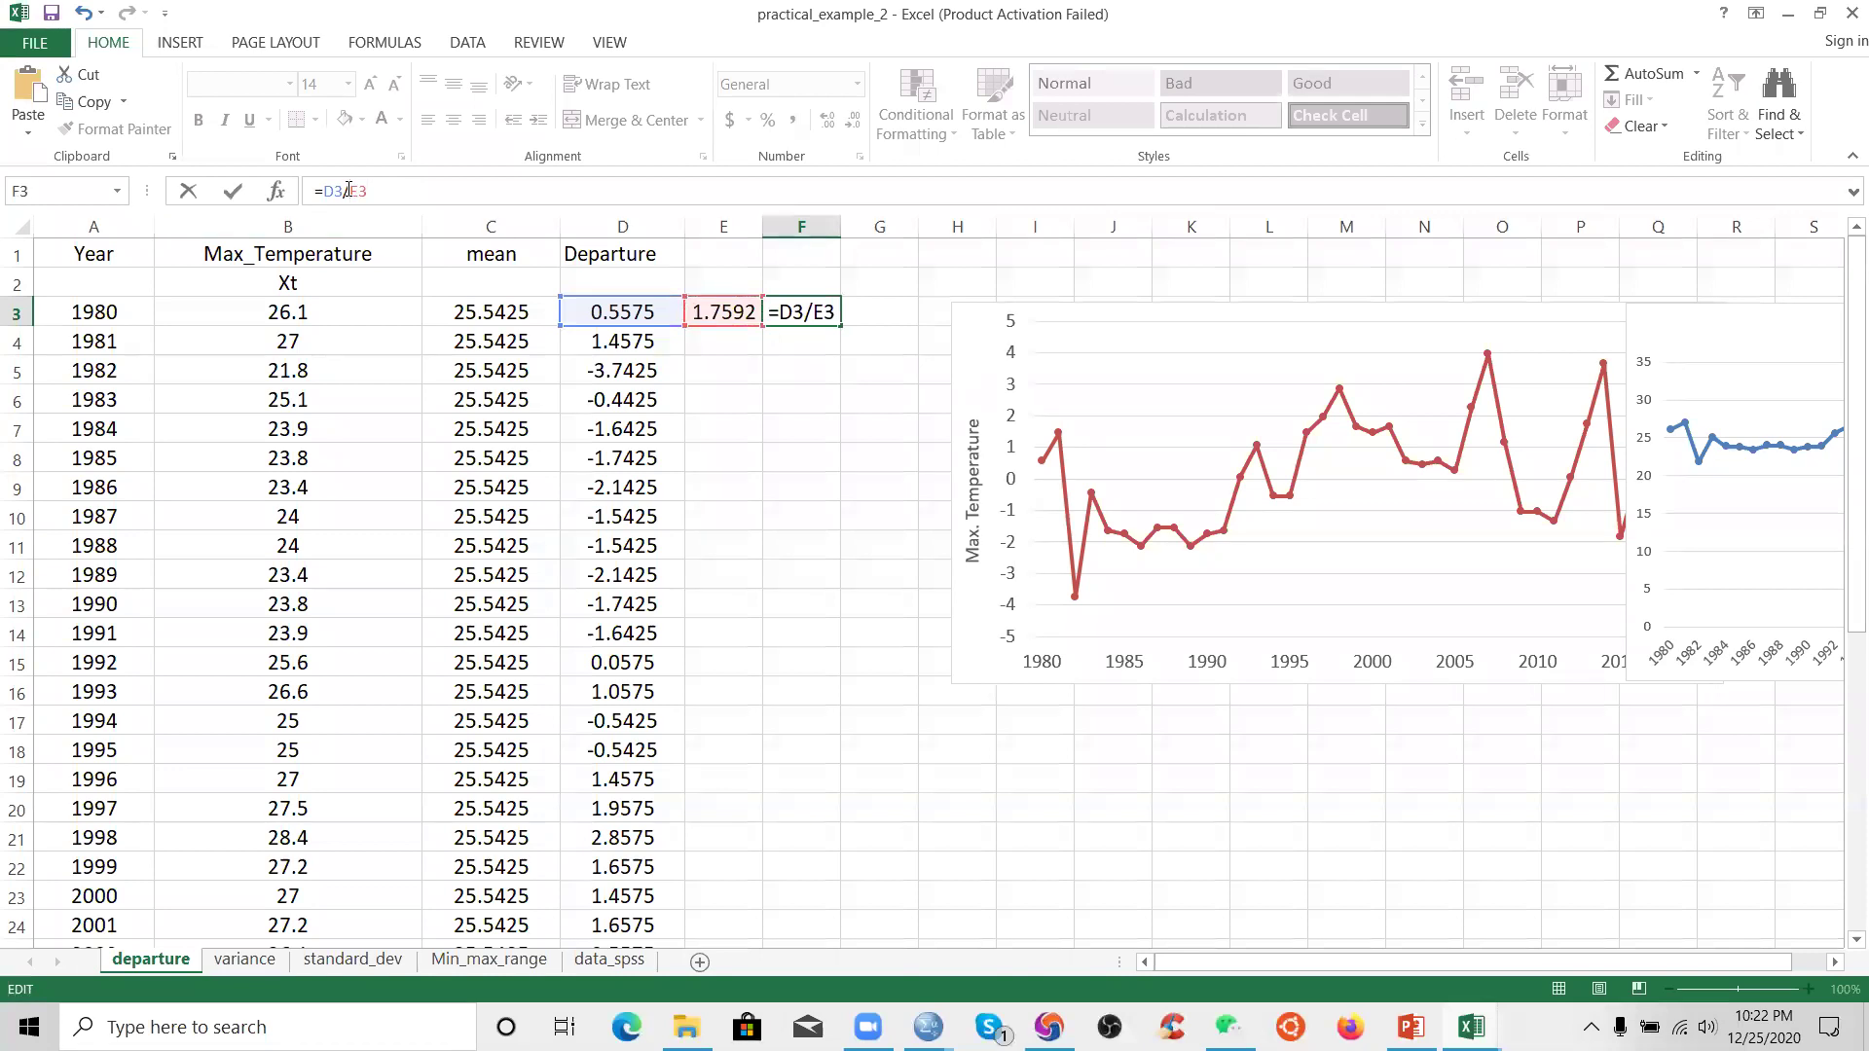
type("$E")
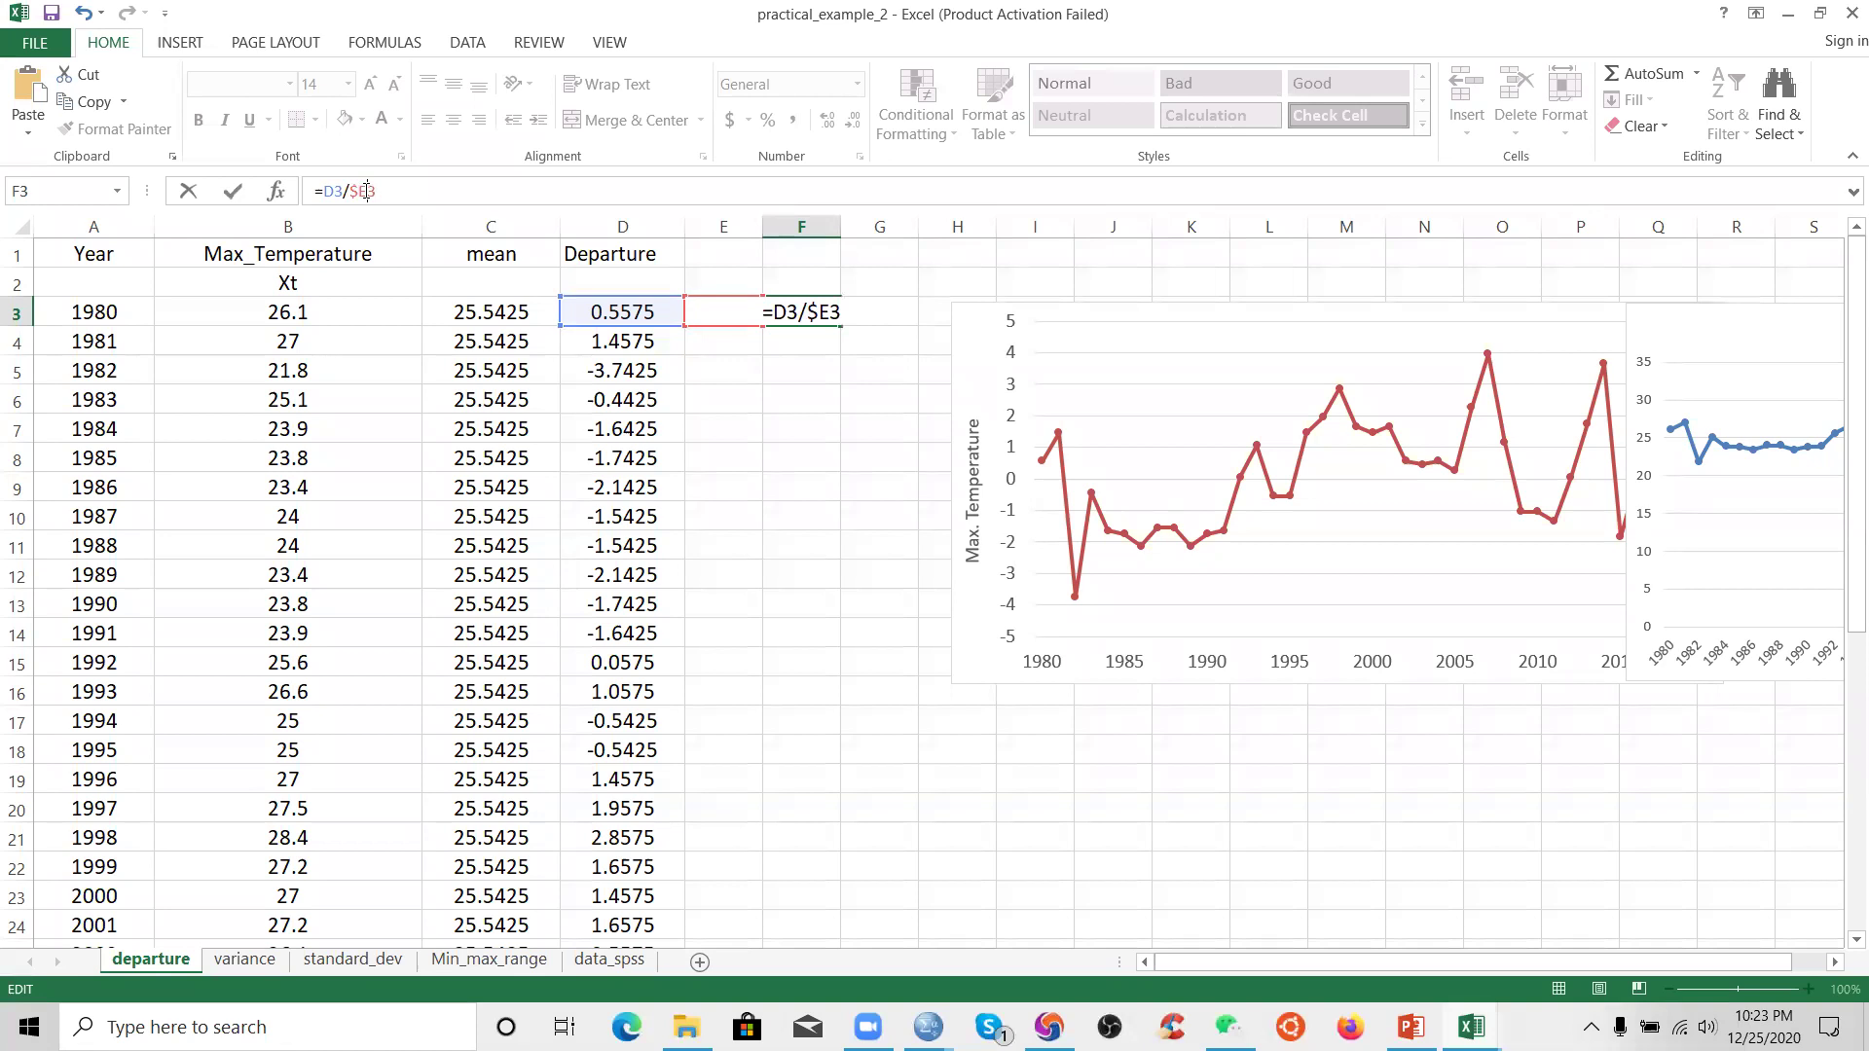
type("$")
key("Return")
- Fill the F3 formula down column F for every year through 2019
left_click(824, 311)
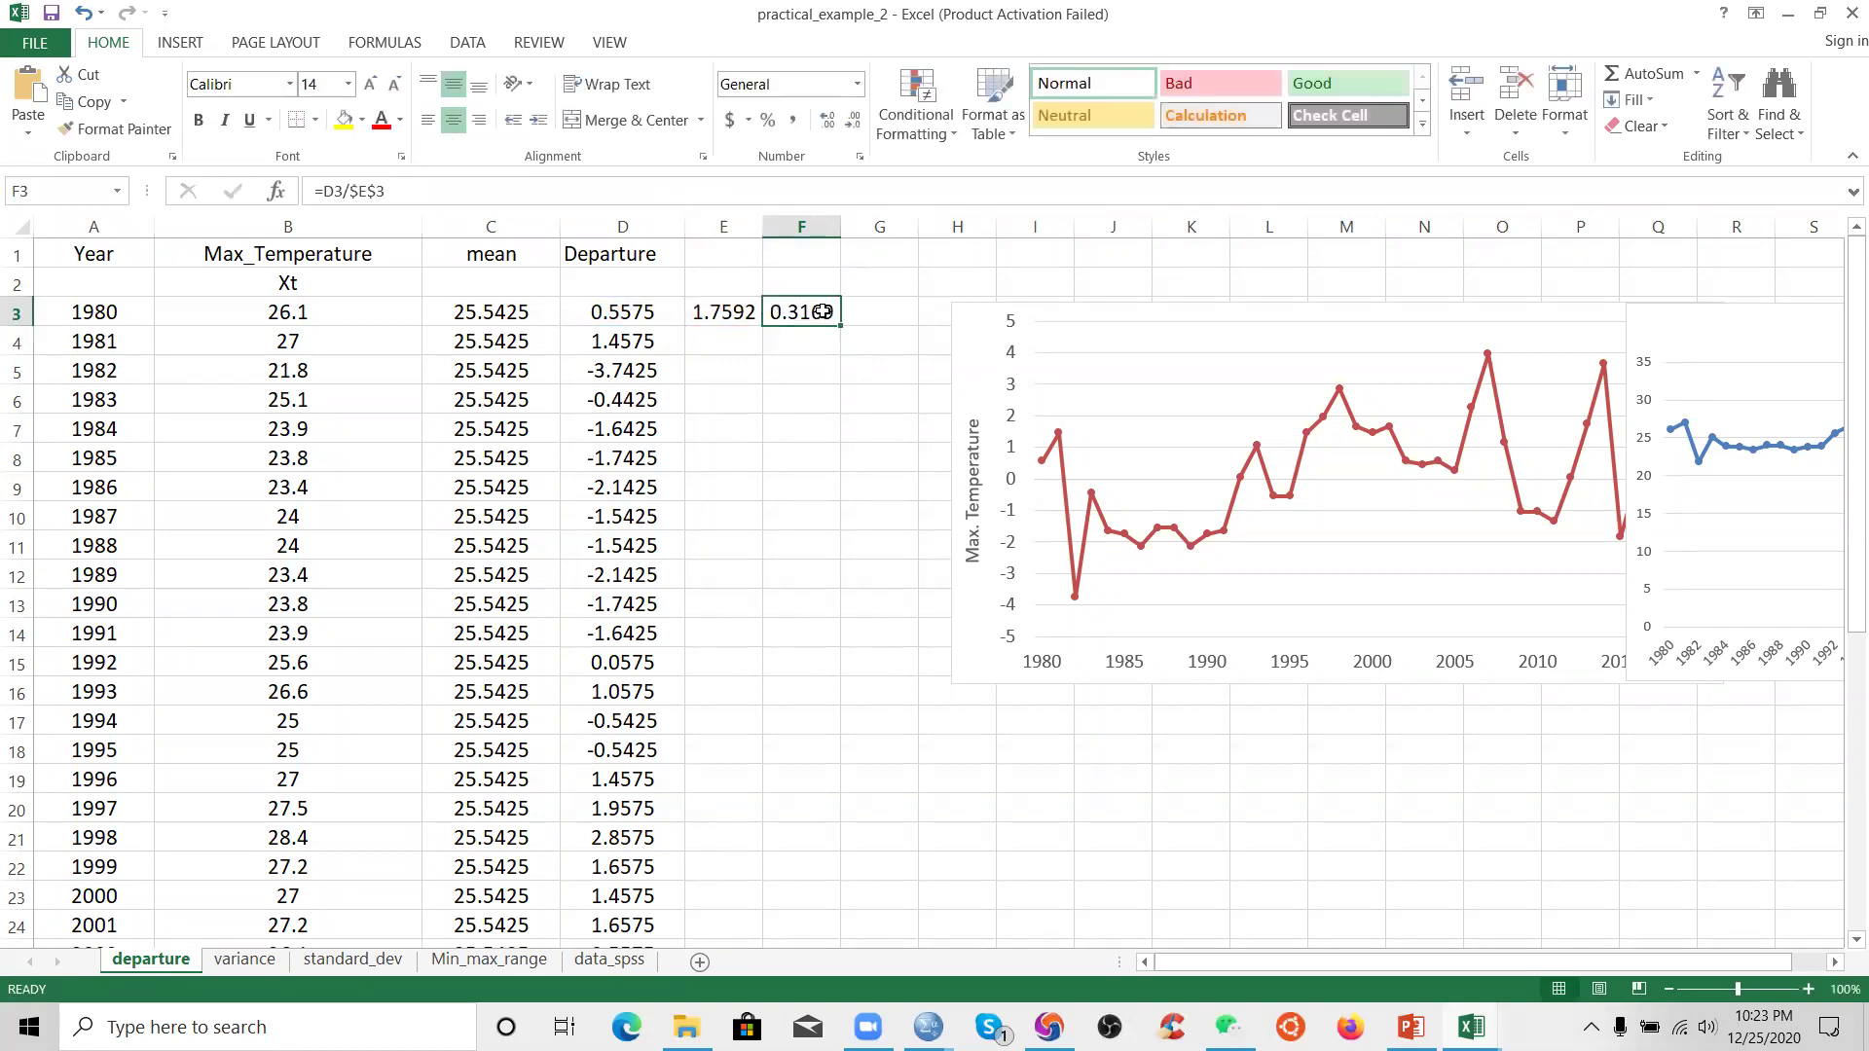
double_click(839, 326)
scroll(804, 575, "down", 4)
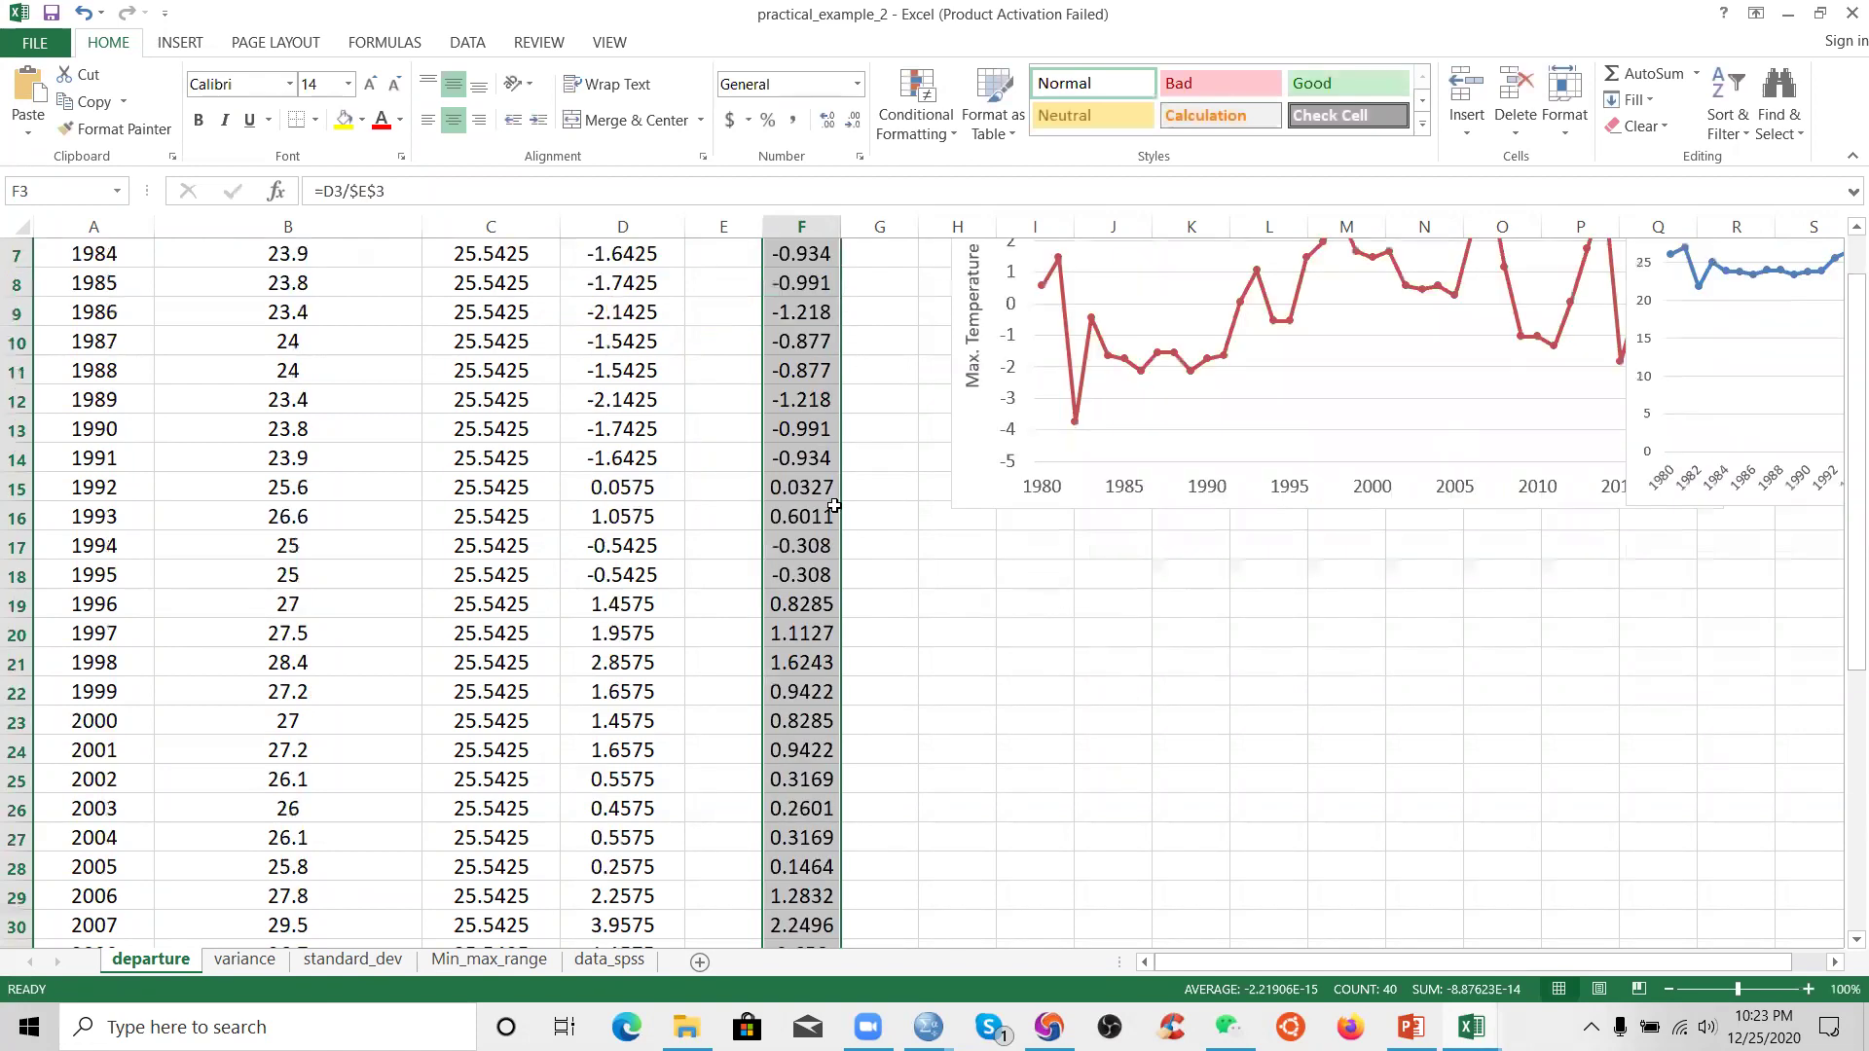
scroll(804, 575, "down", 4)
left_click(816, 606)
scroll(823, 623, "up", 8)
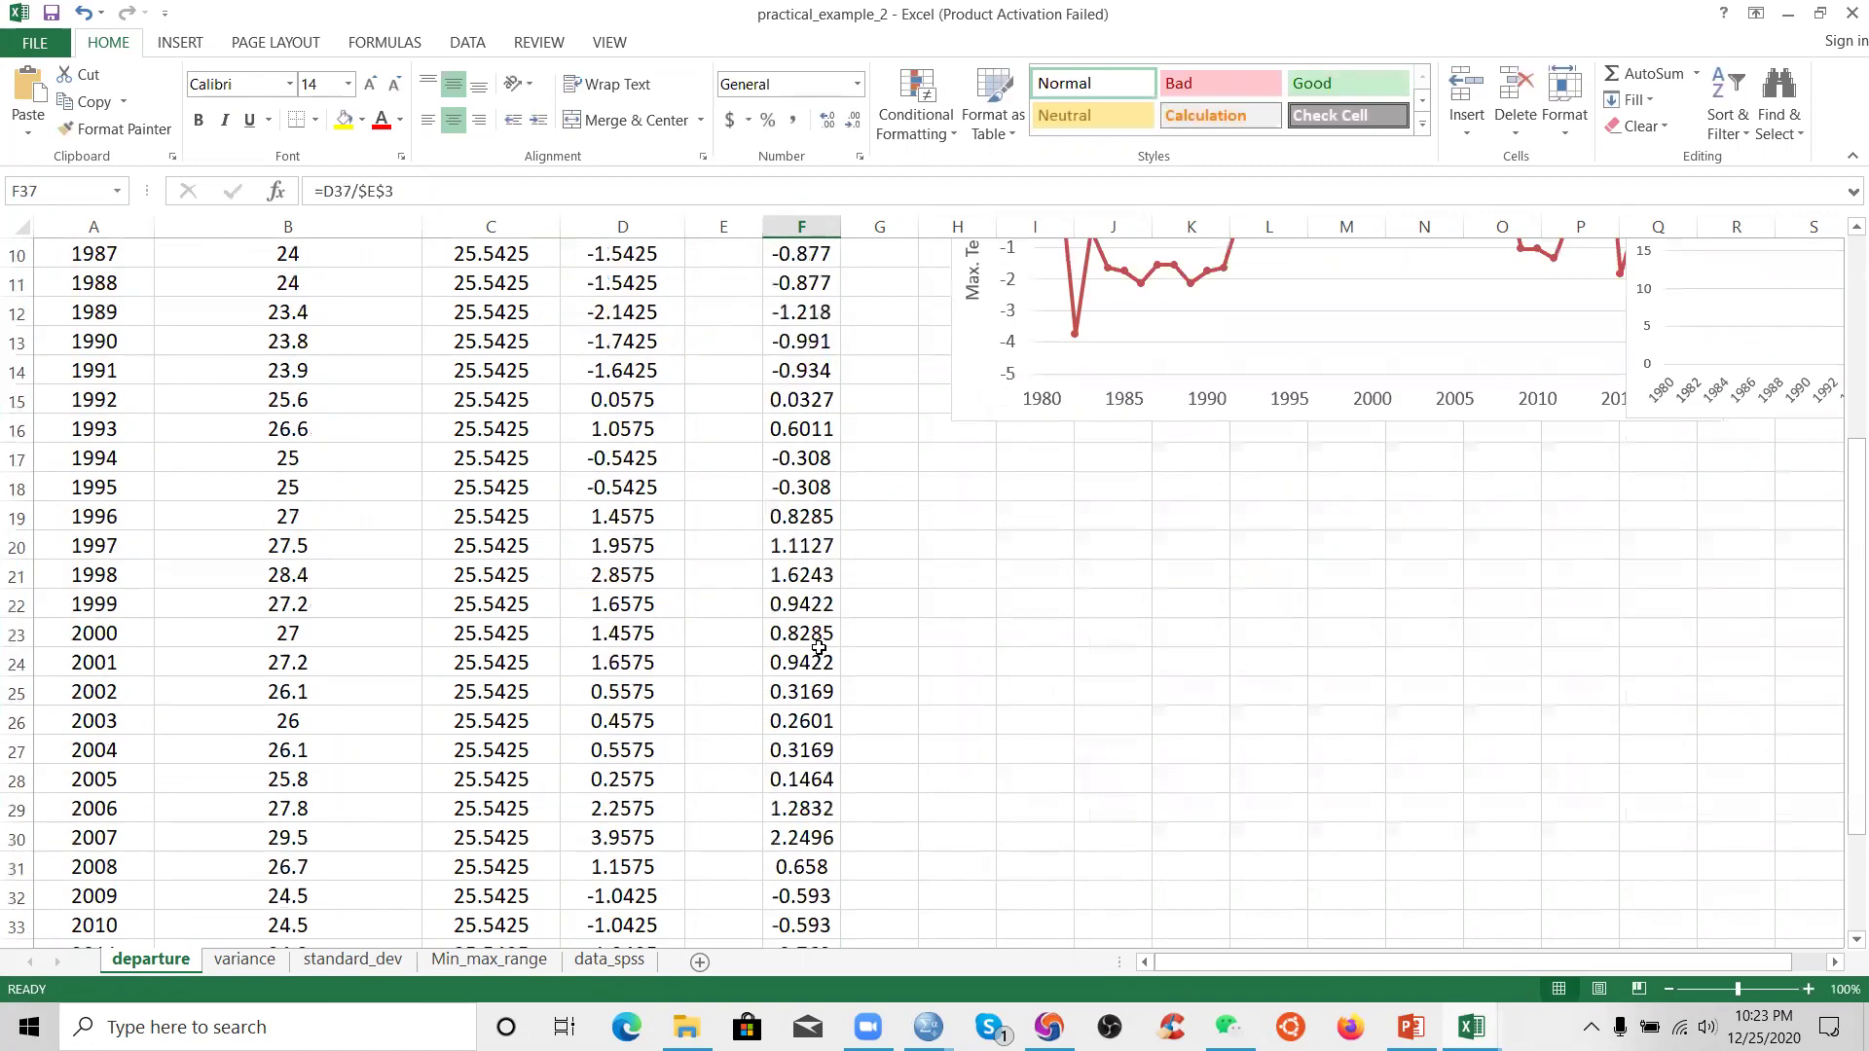
- Compare the first calculated values in column F with the Max_Temperature values down column B
left_click(833, 434)
left_click(803, 373)
left_click(806, 313)
left_click(807, 348)
left_click(288, 313)
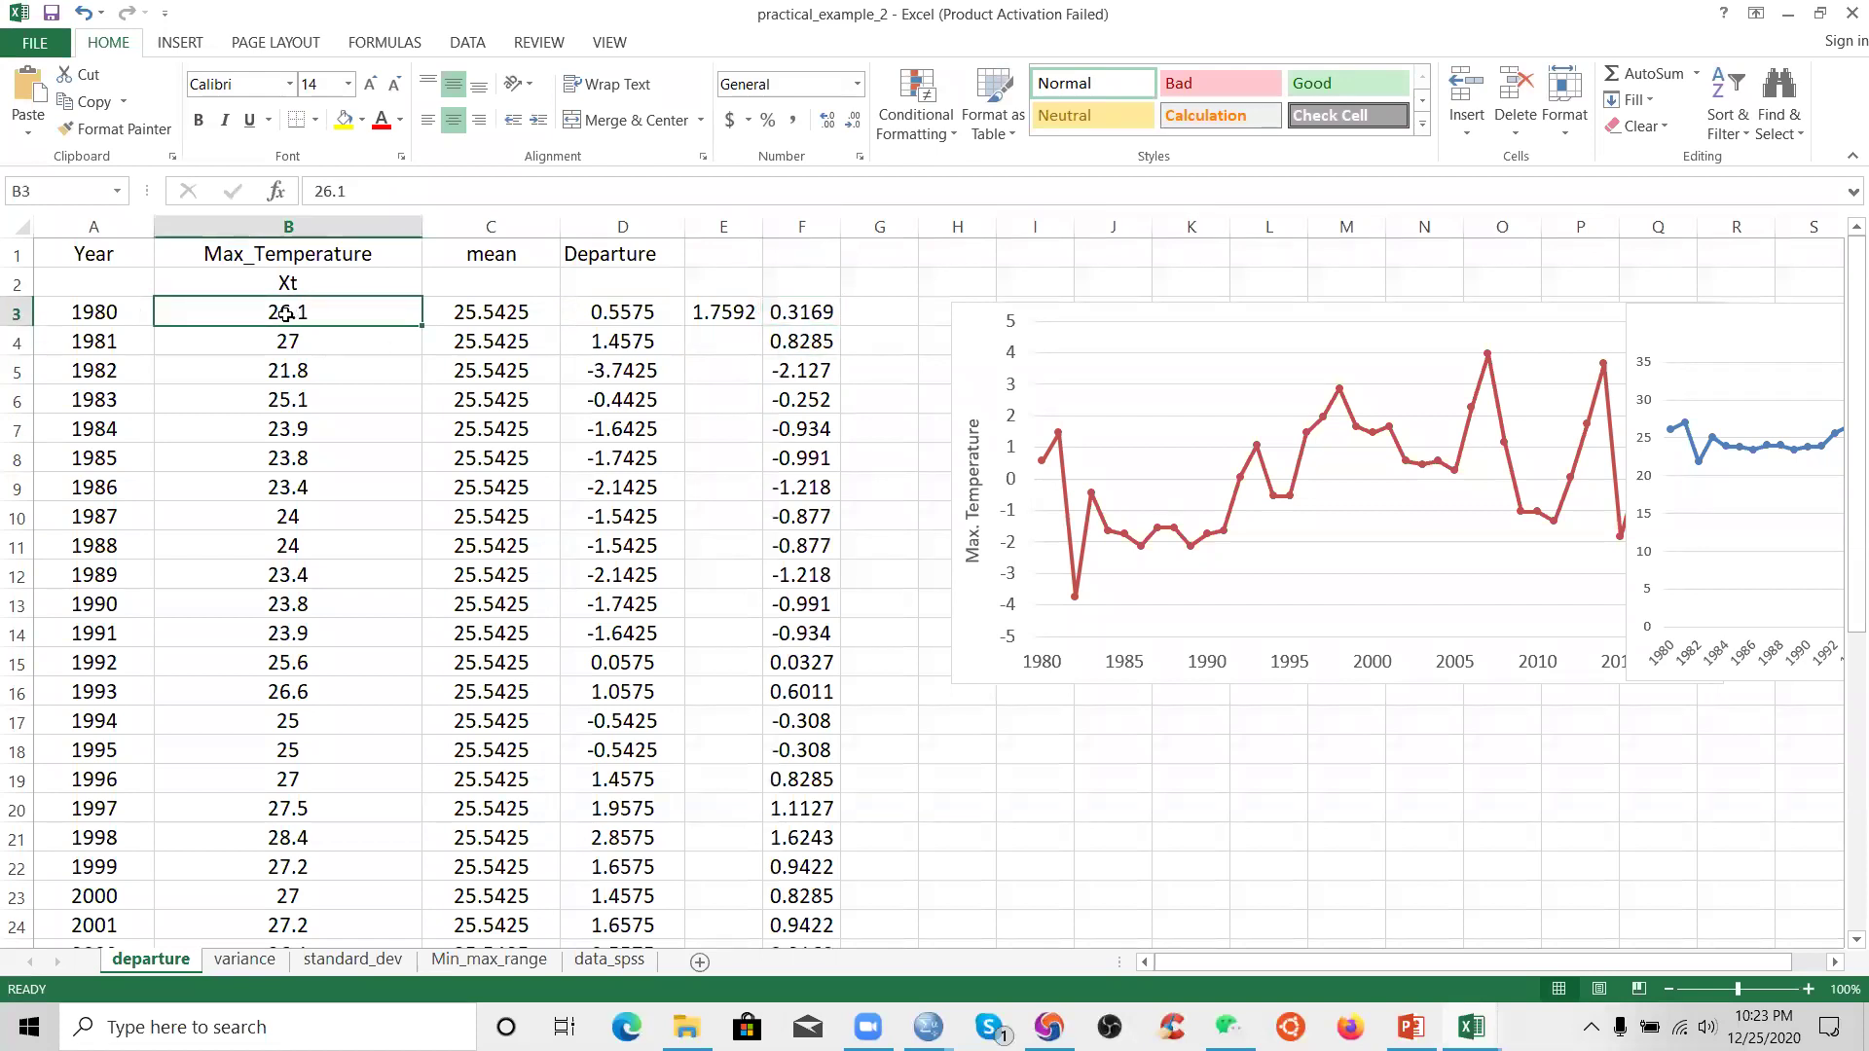
left_click(300, 341)
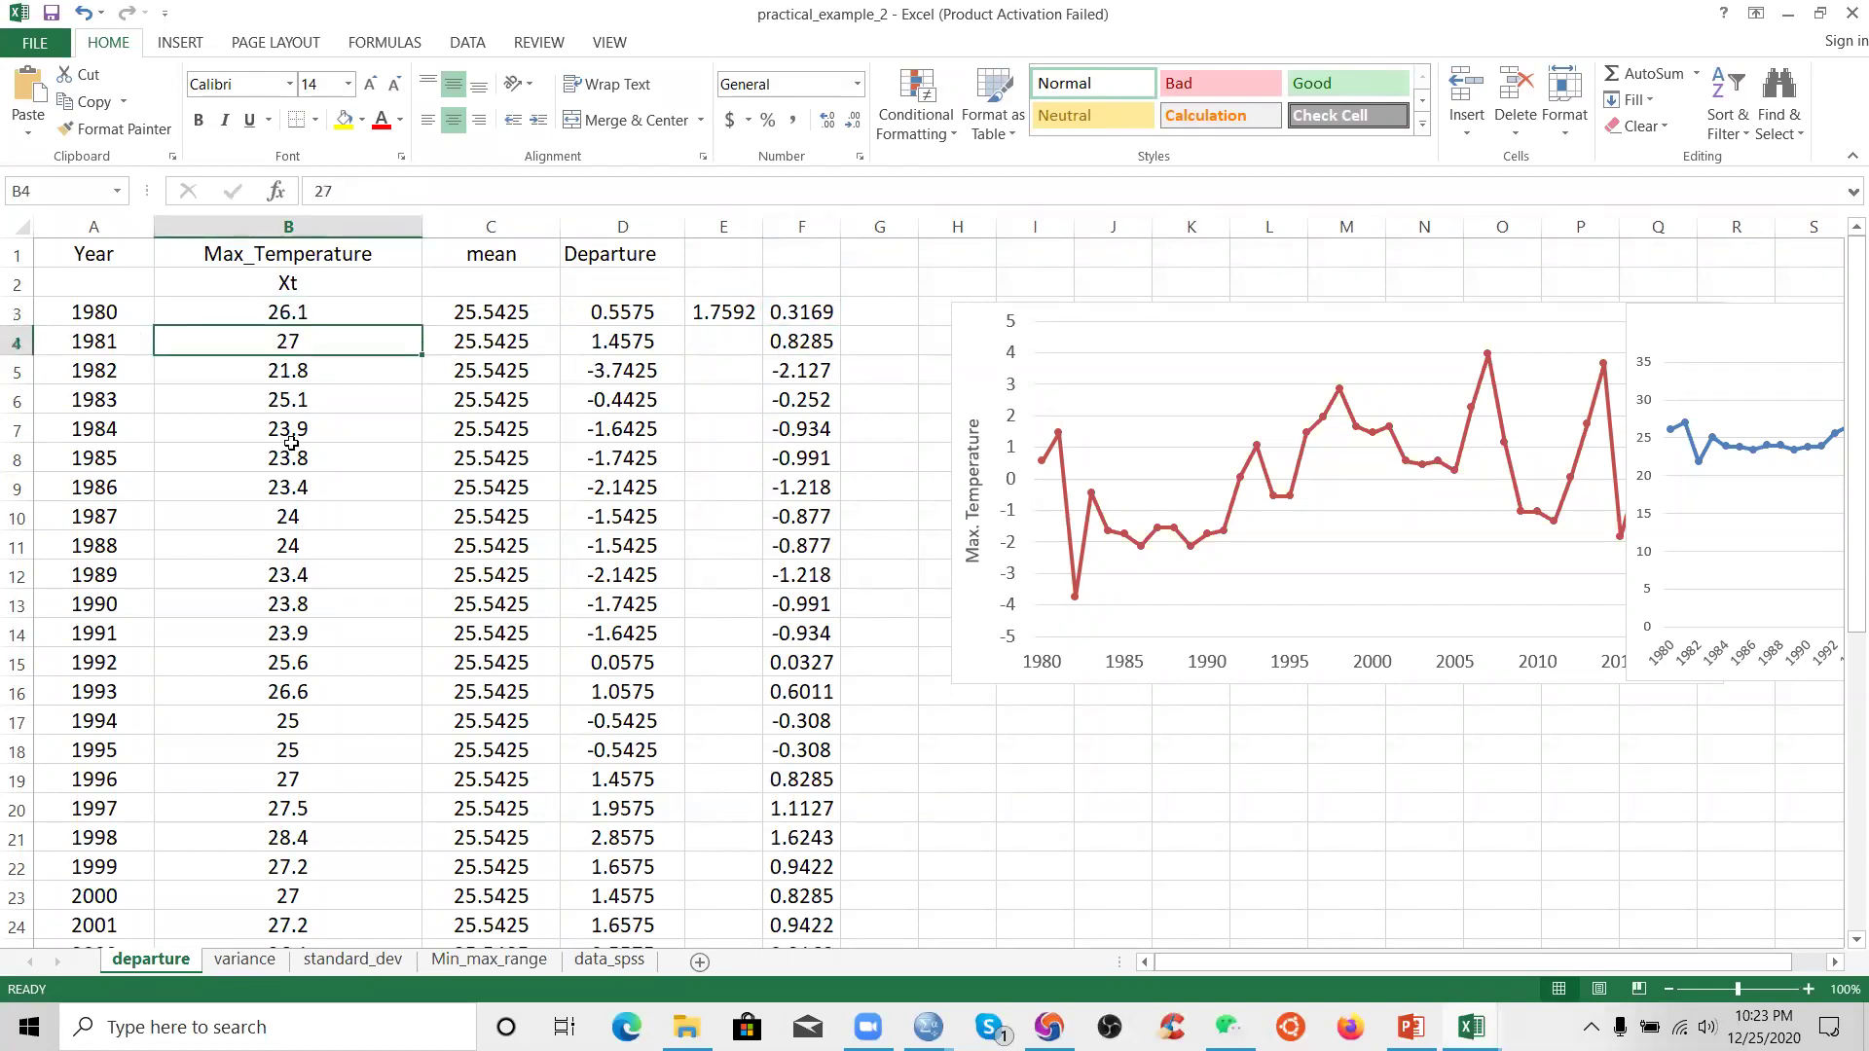
scroll(269, 545, "down", 5)
scroll(277, 622, "down", 4)
scroll(279, 637, "up", 9)
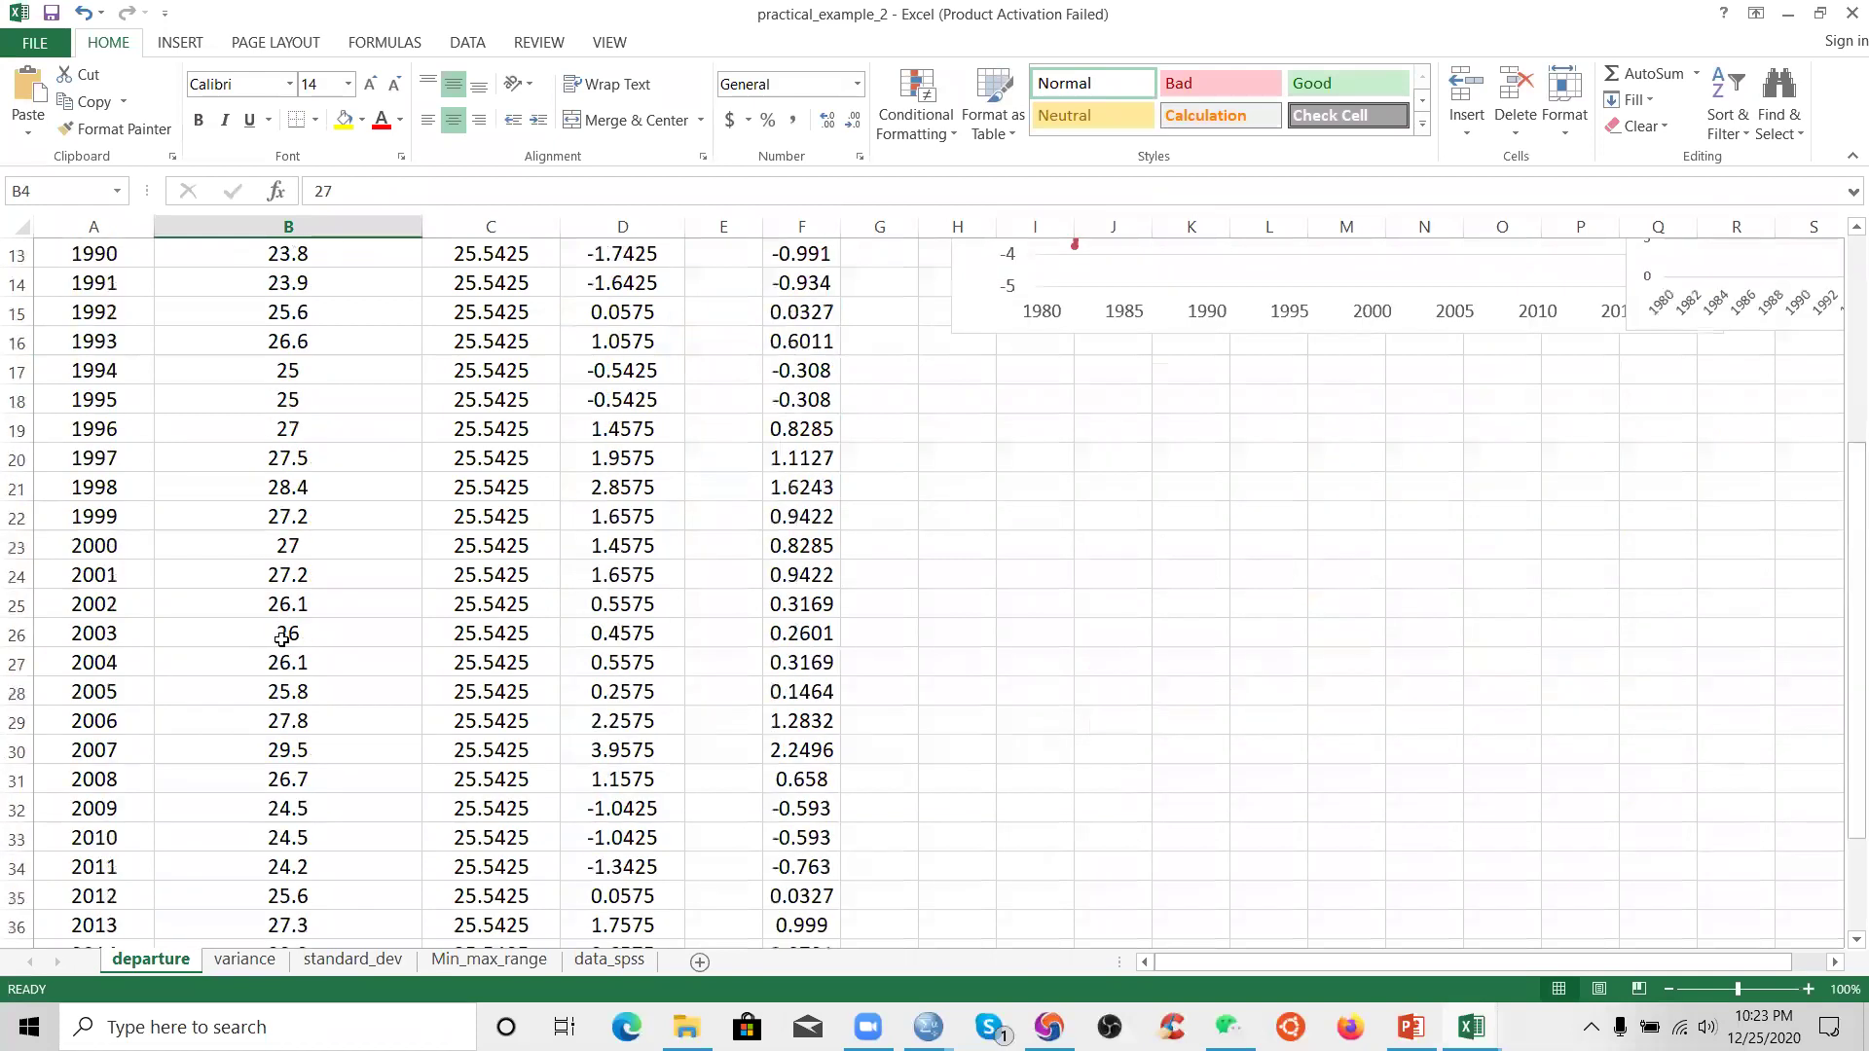
left_click(764, 382)
- Examine the calculated values F3:F42 against the Departure formula in D3 and the red line chart
left_click_drag(801, 313, 823, 949)
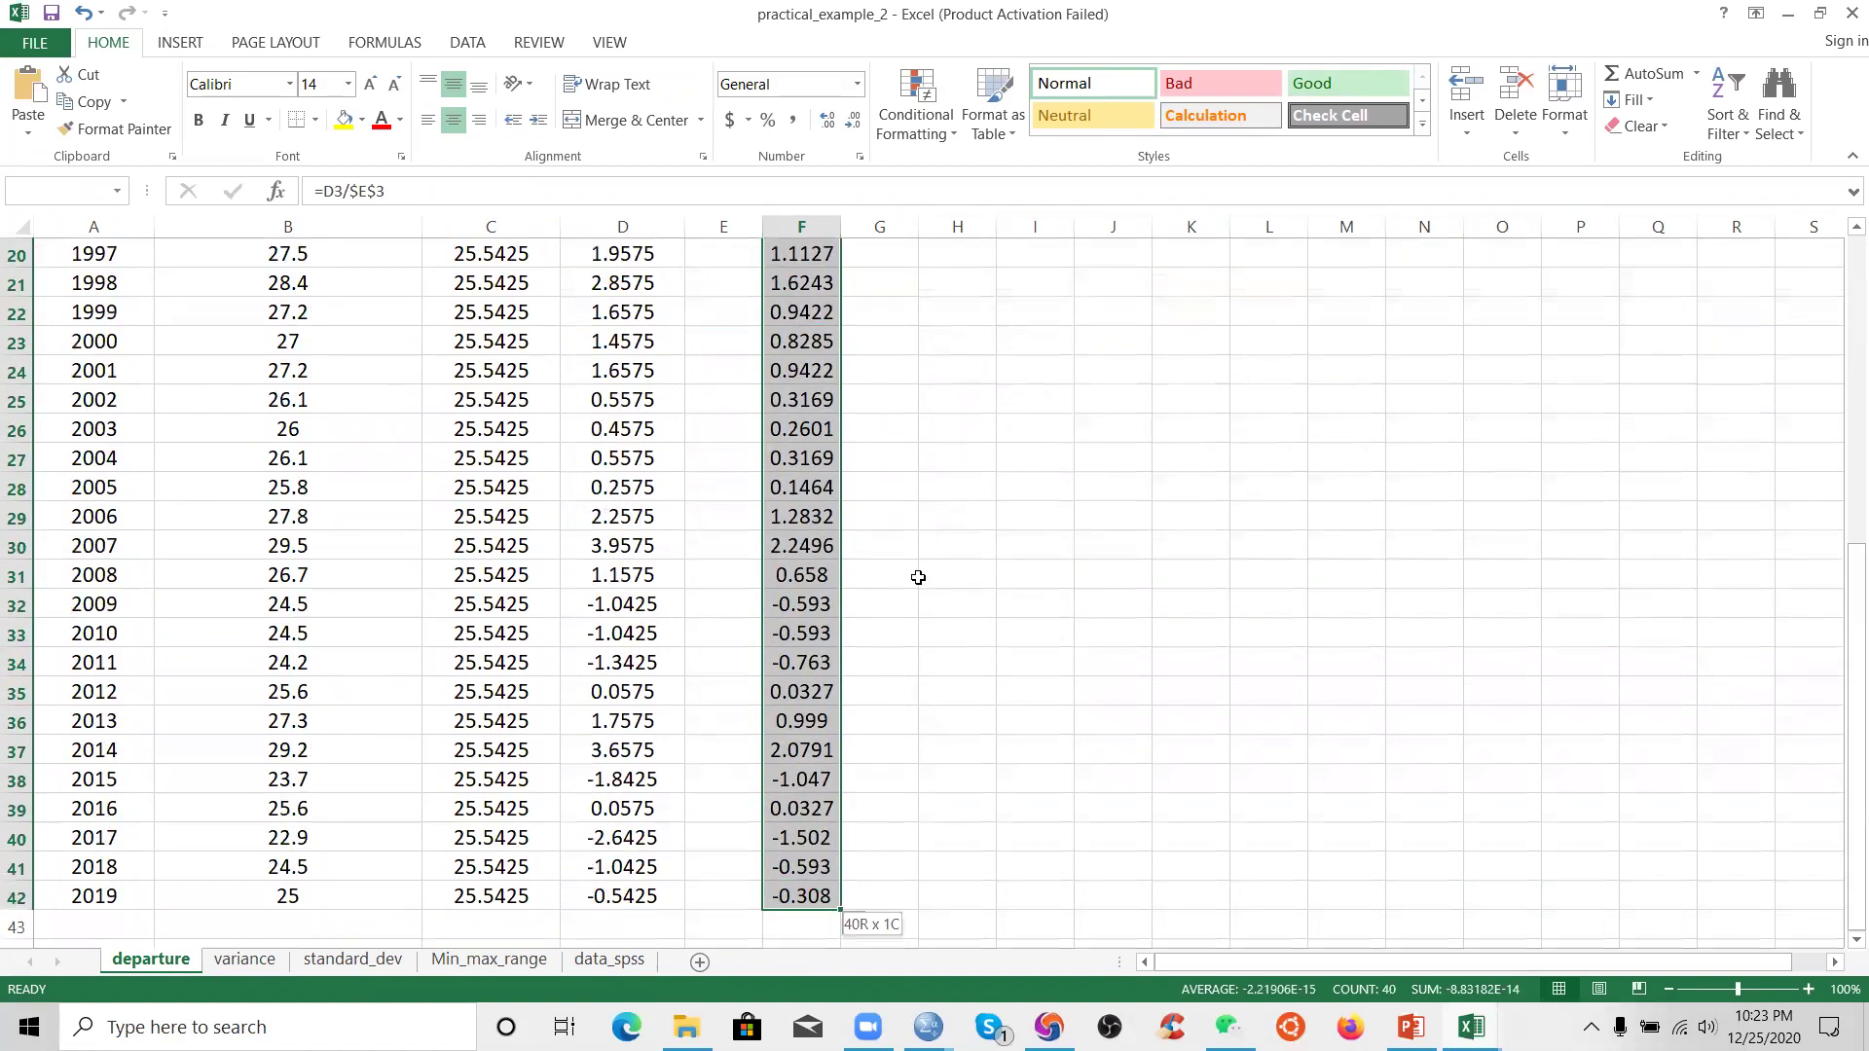
scroll(889, 391, "up", 6)
left_click(888, 390)
left_click(824, 309)
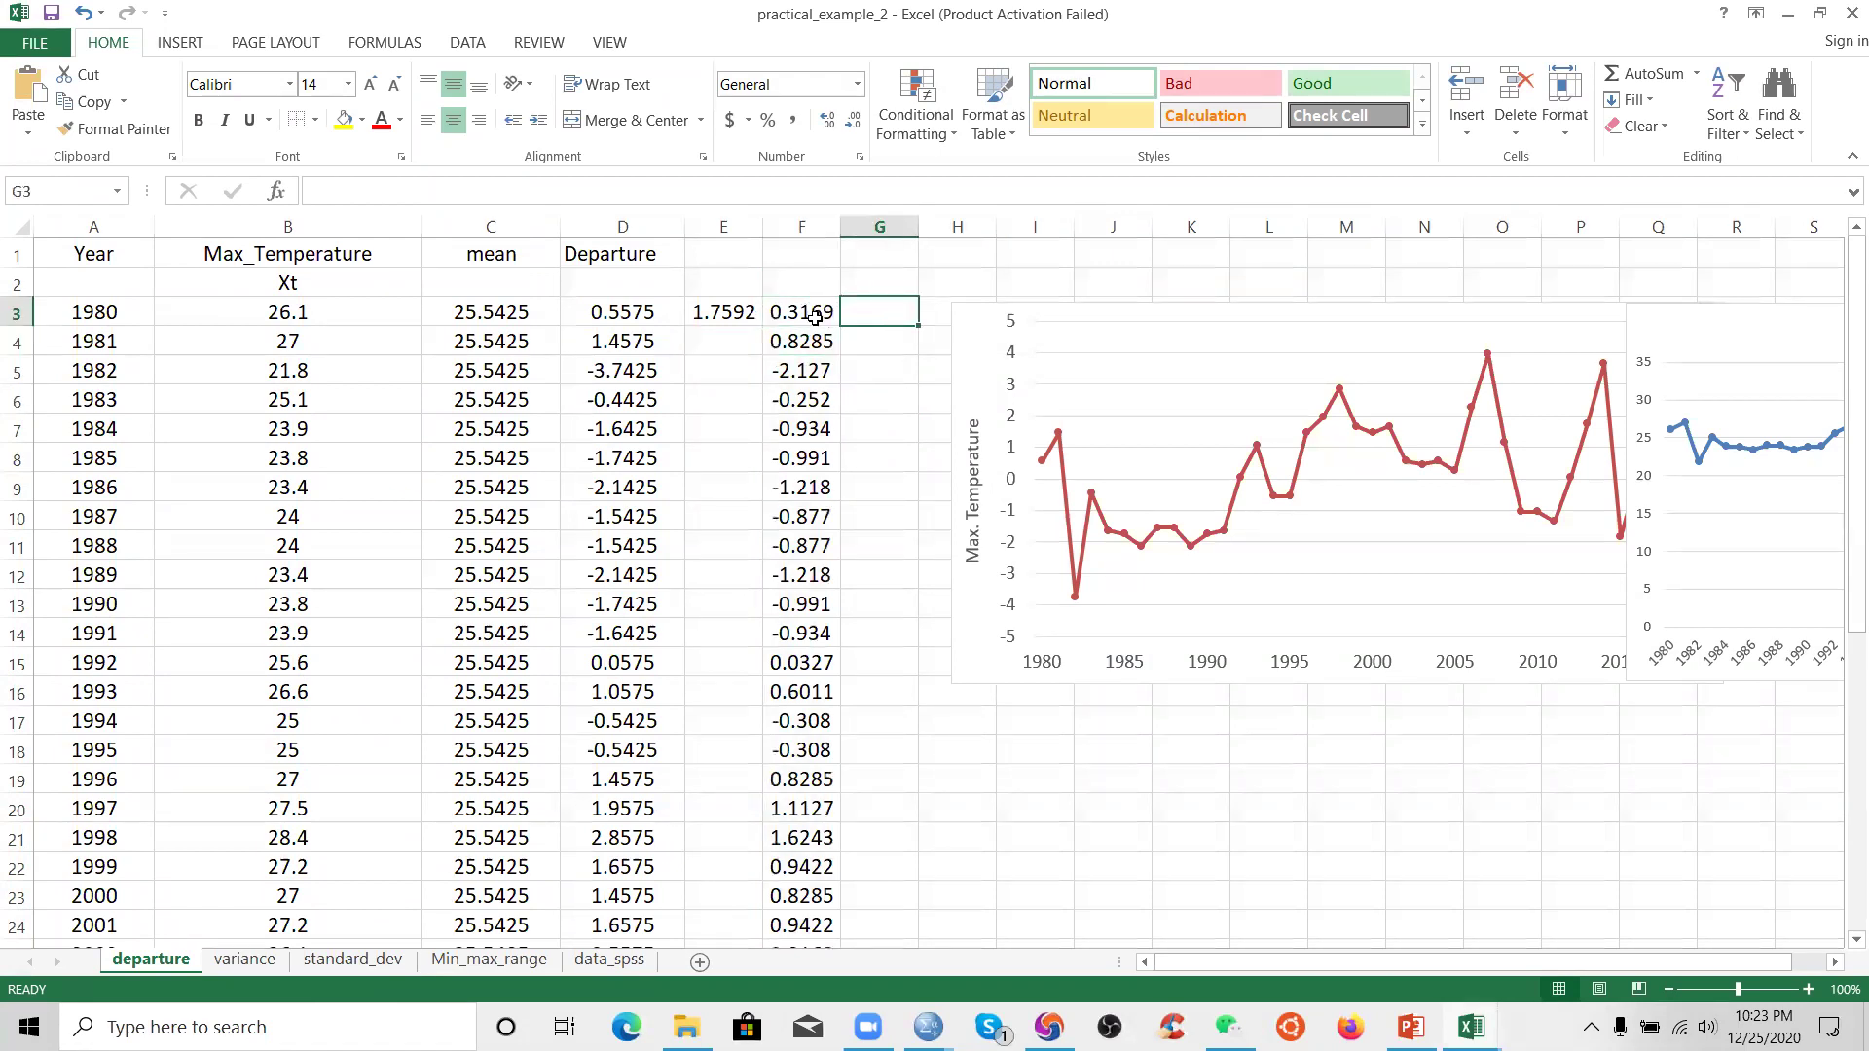
left_click(798, 339)
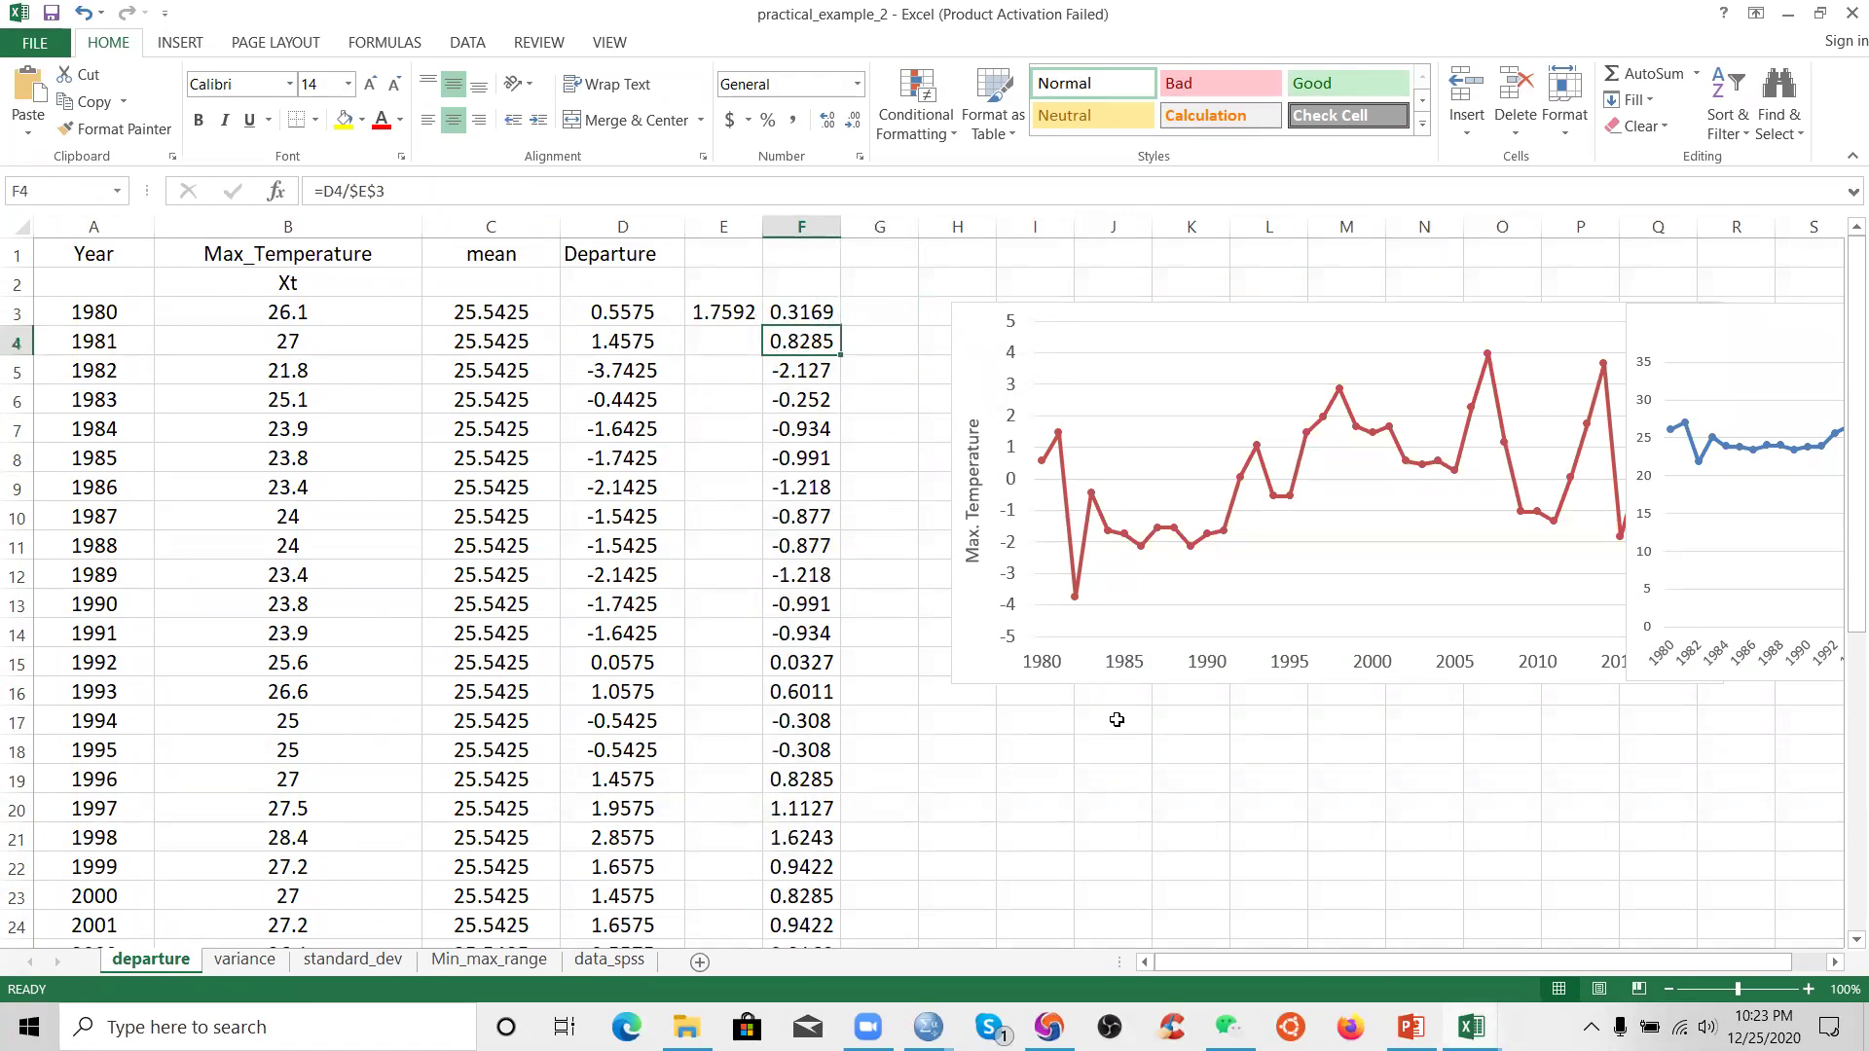
left_click(1153, 557)
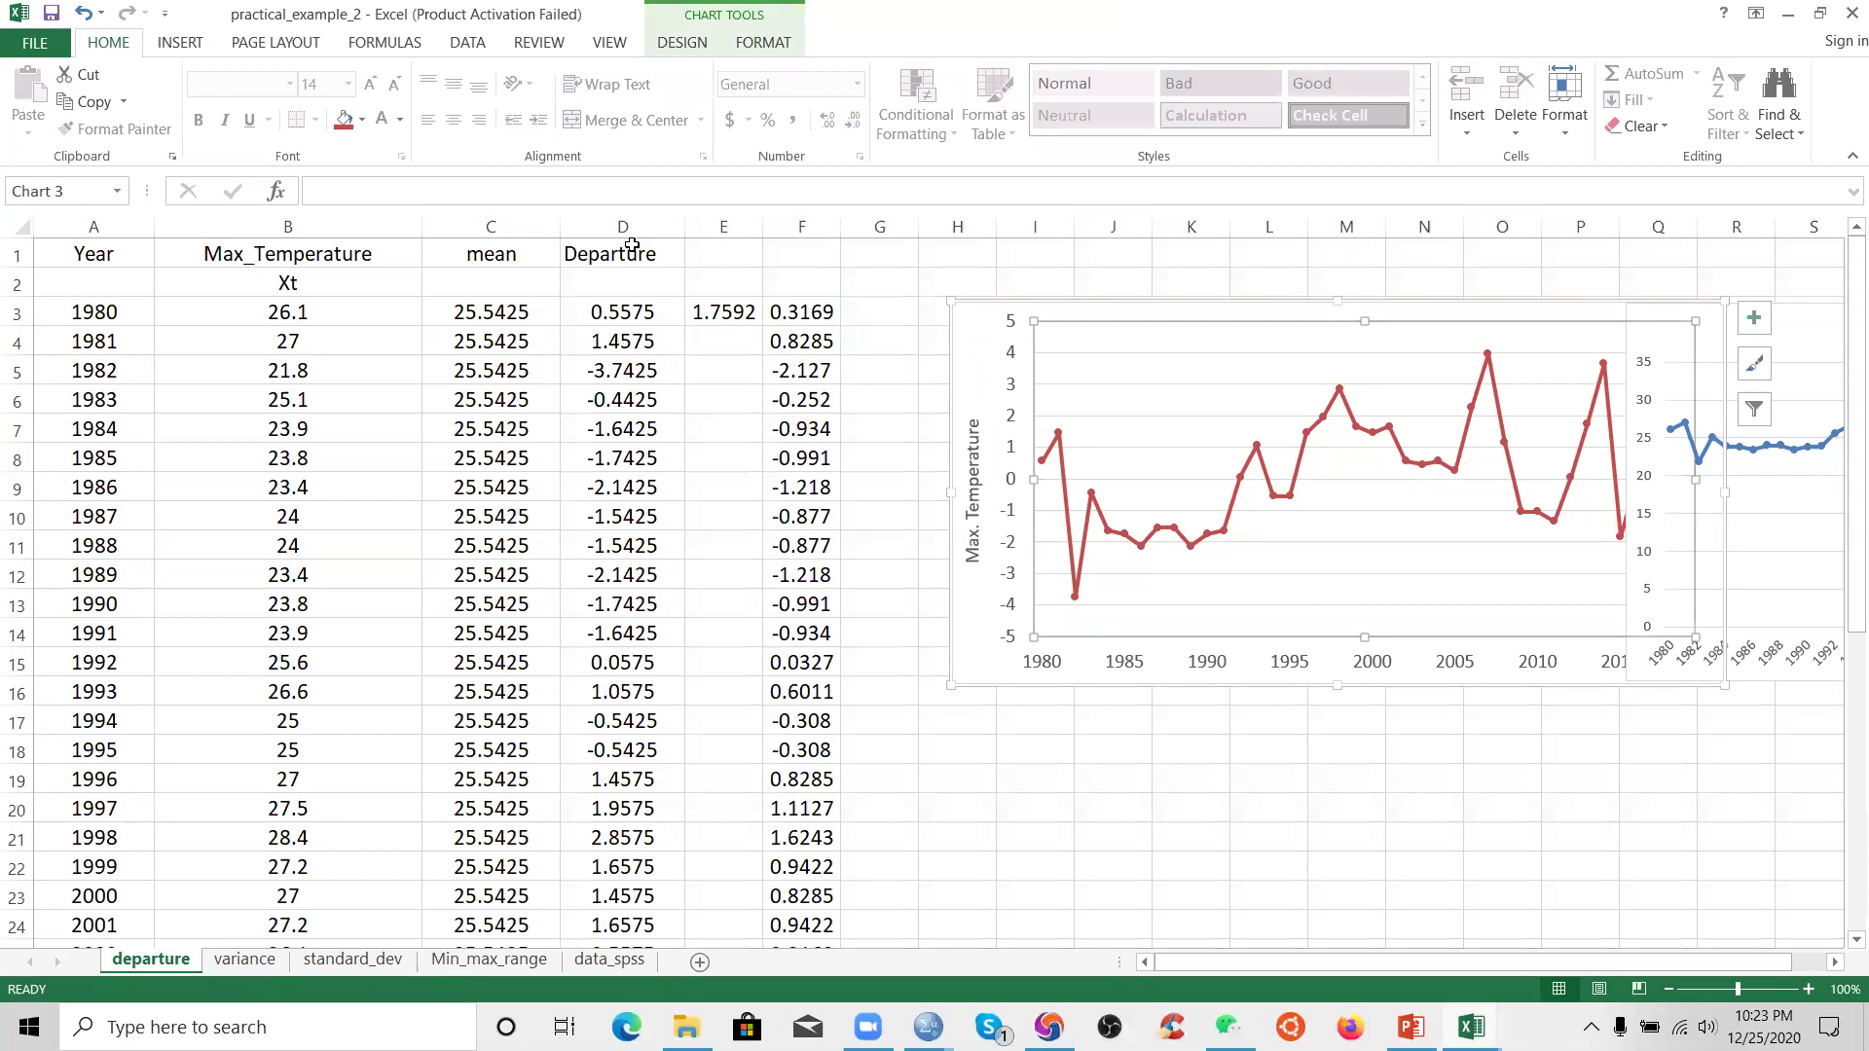
left_click(579, 329)
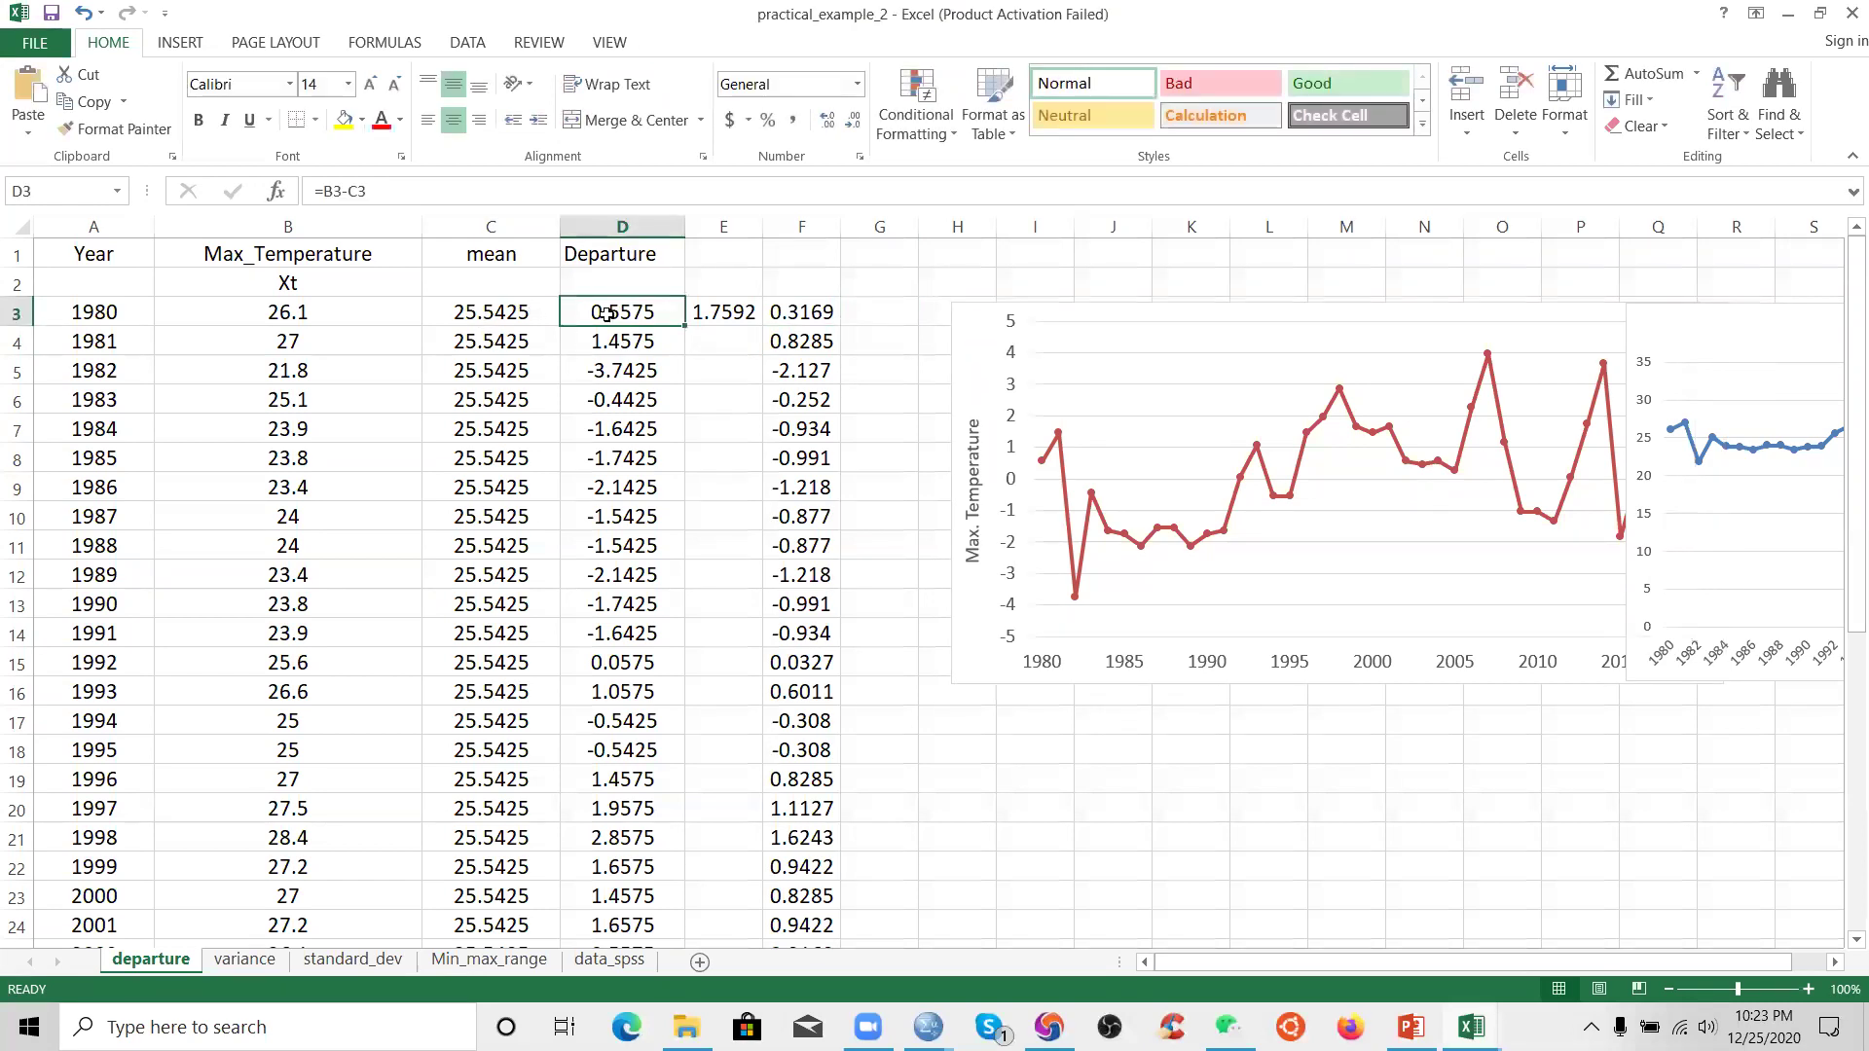
left_click(1116, 523)
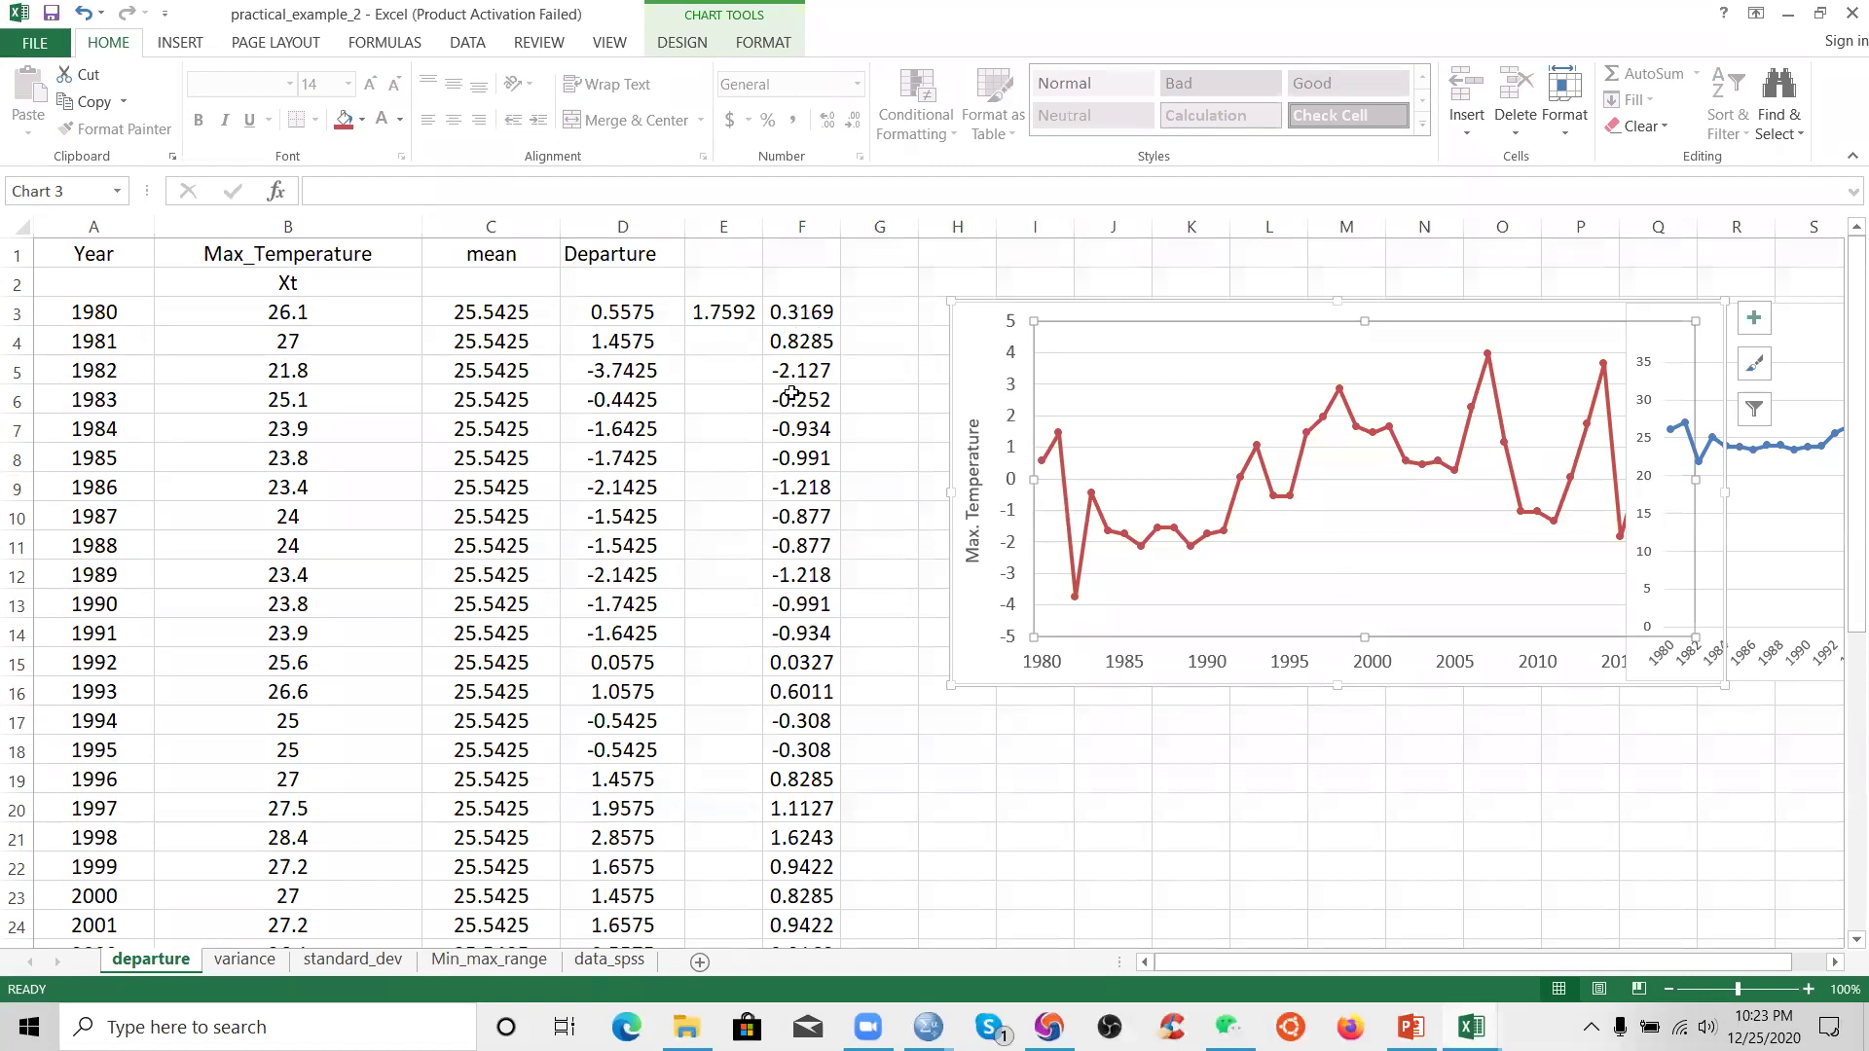
left_click(797, 315)
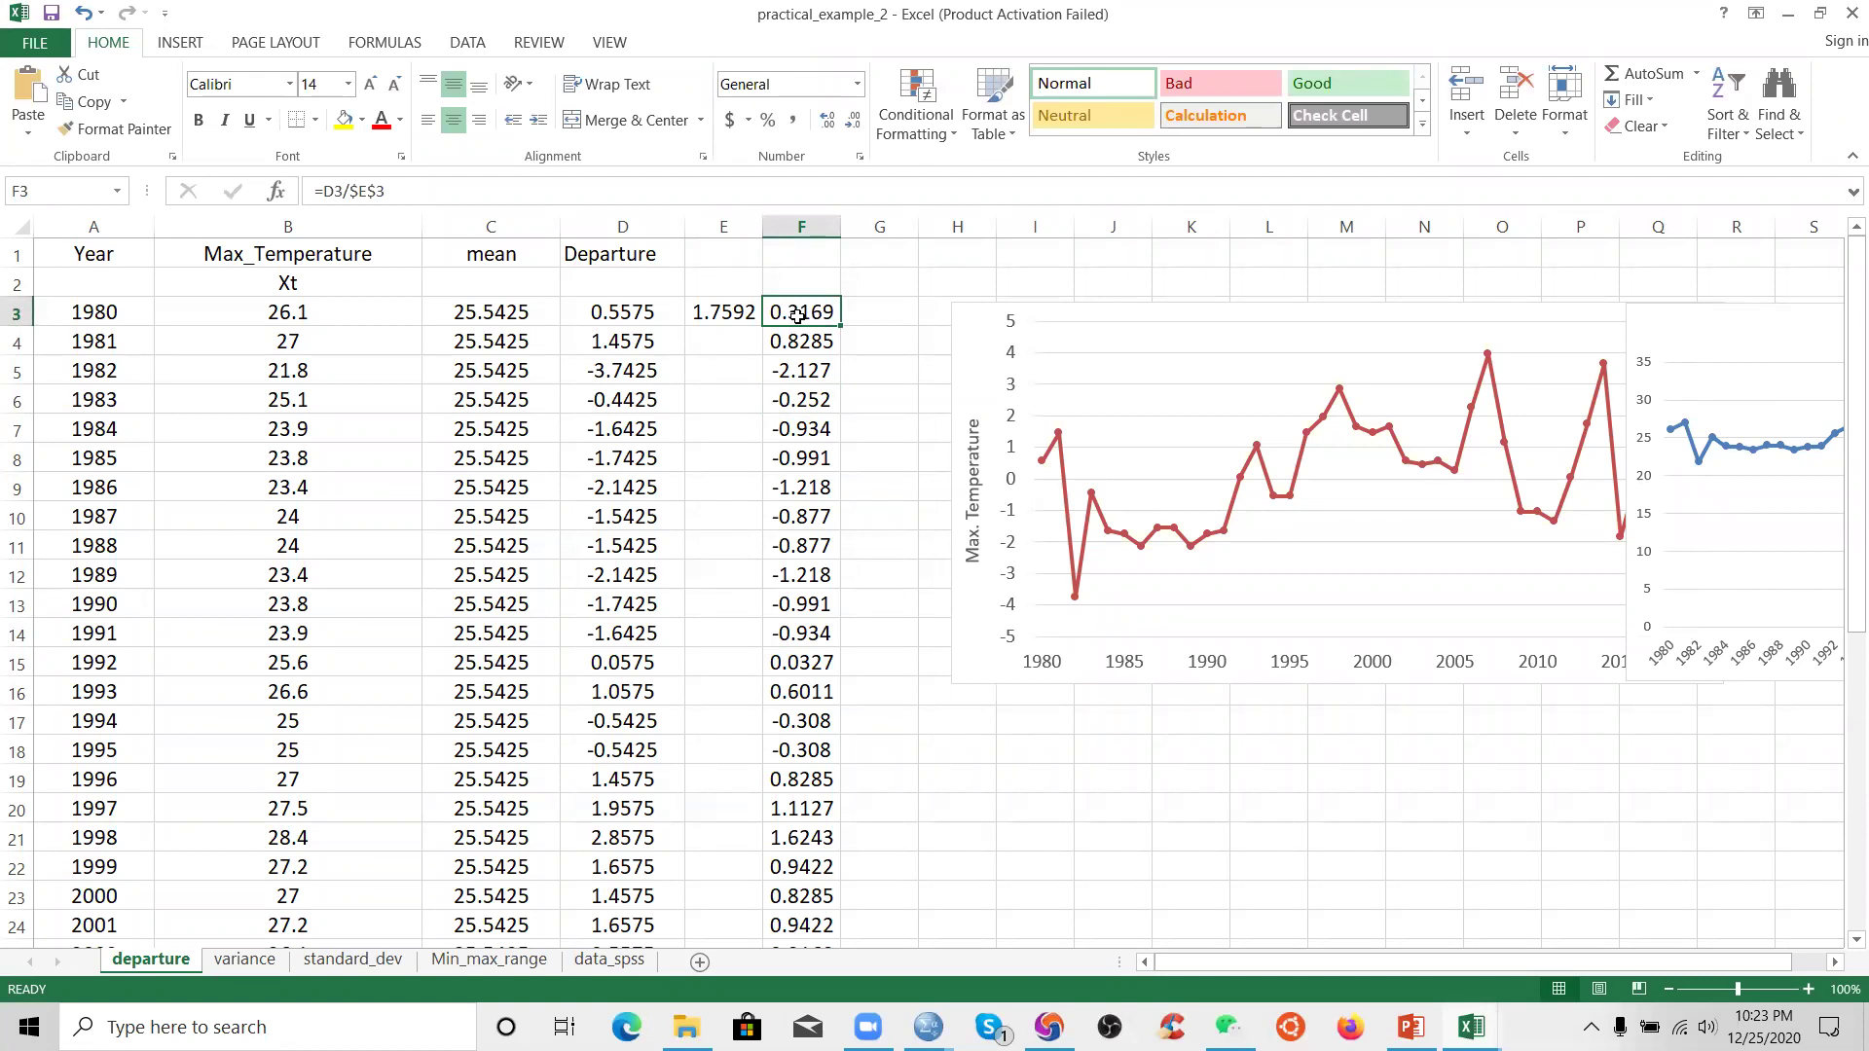
left_click(793, 483)
left_click(732, 409)
- Add the header Normalize in F1 and save the workbook
left_click(797, 280)
left_click(802, 255)
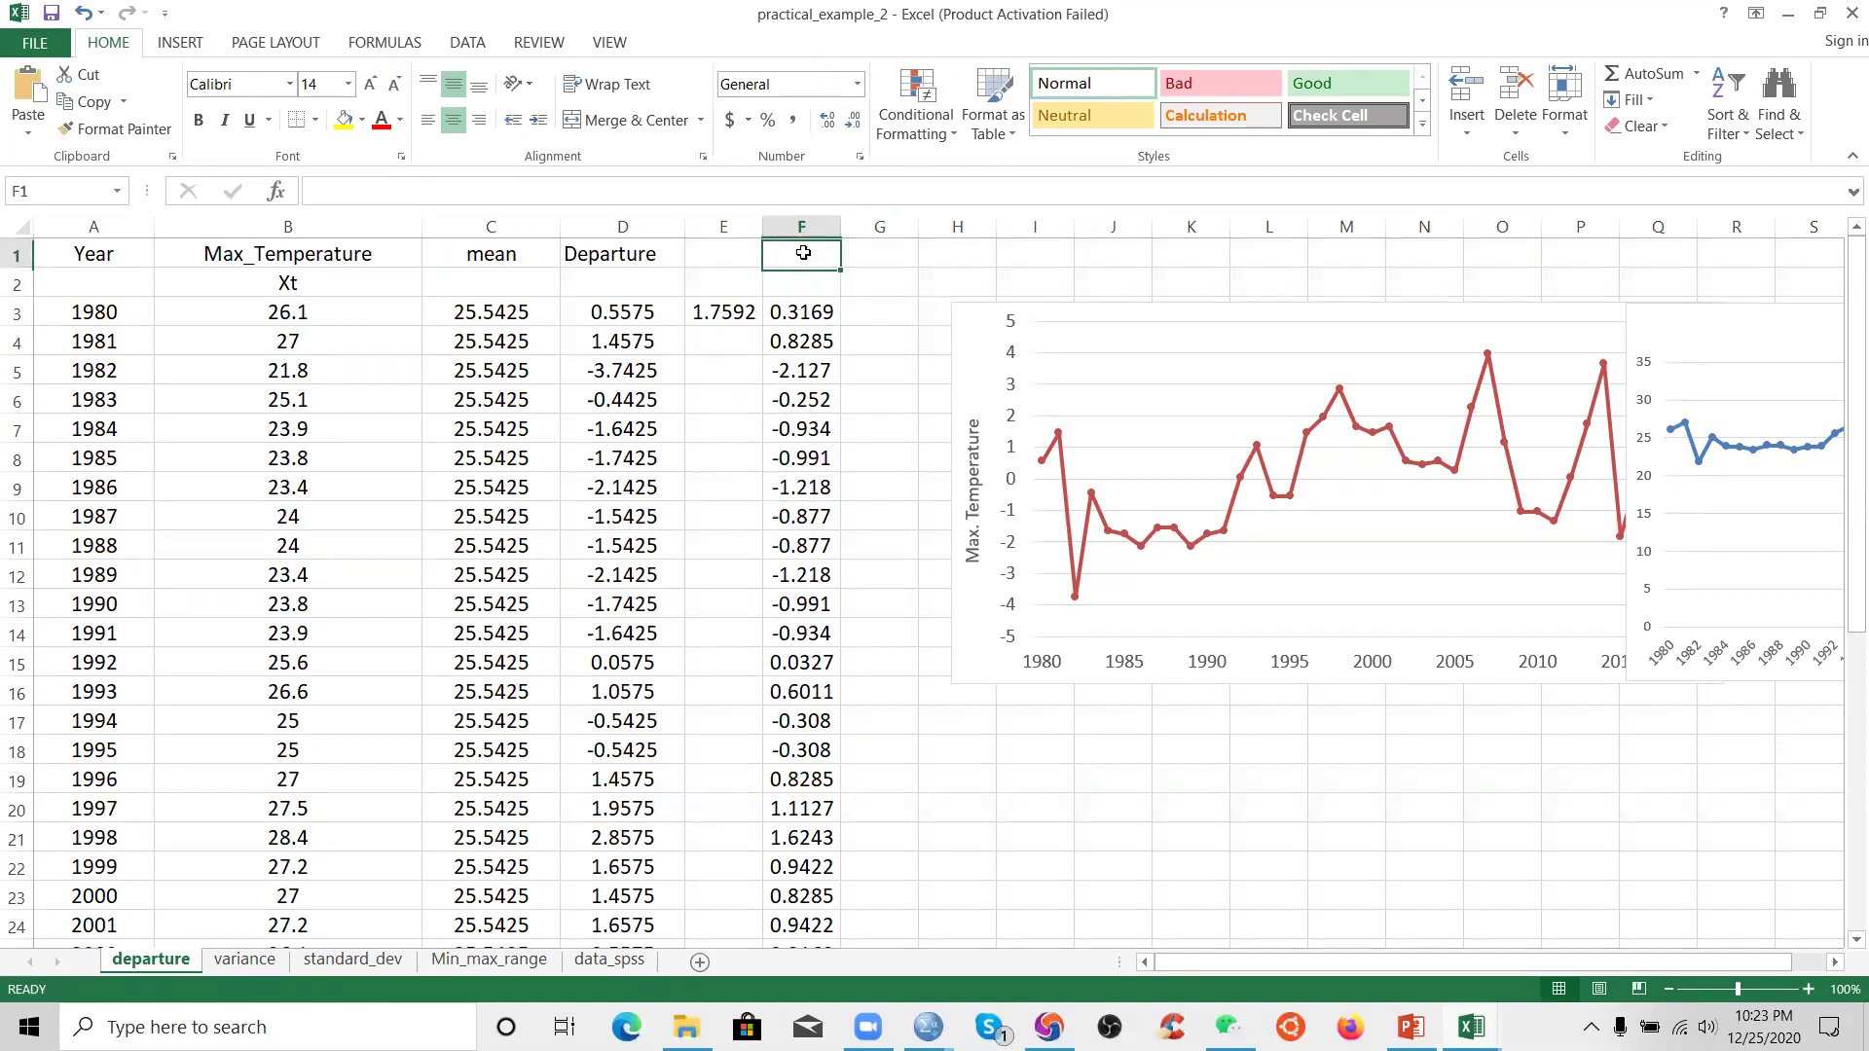
type("N")
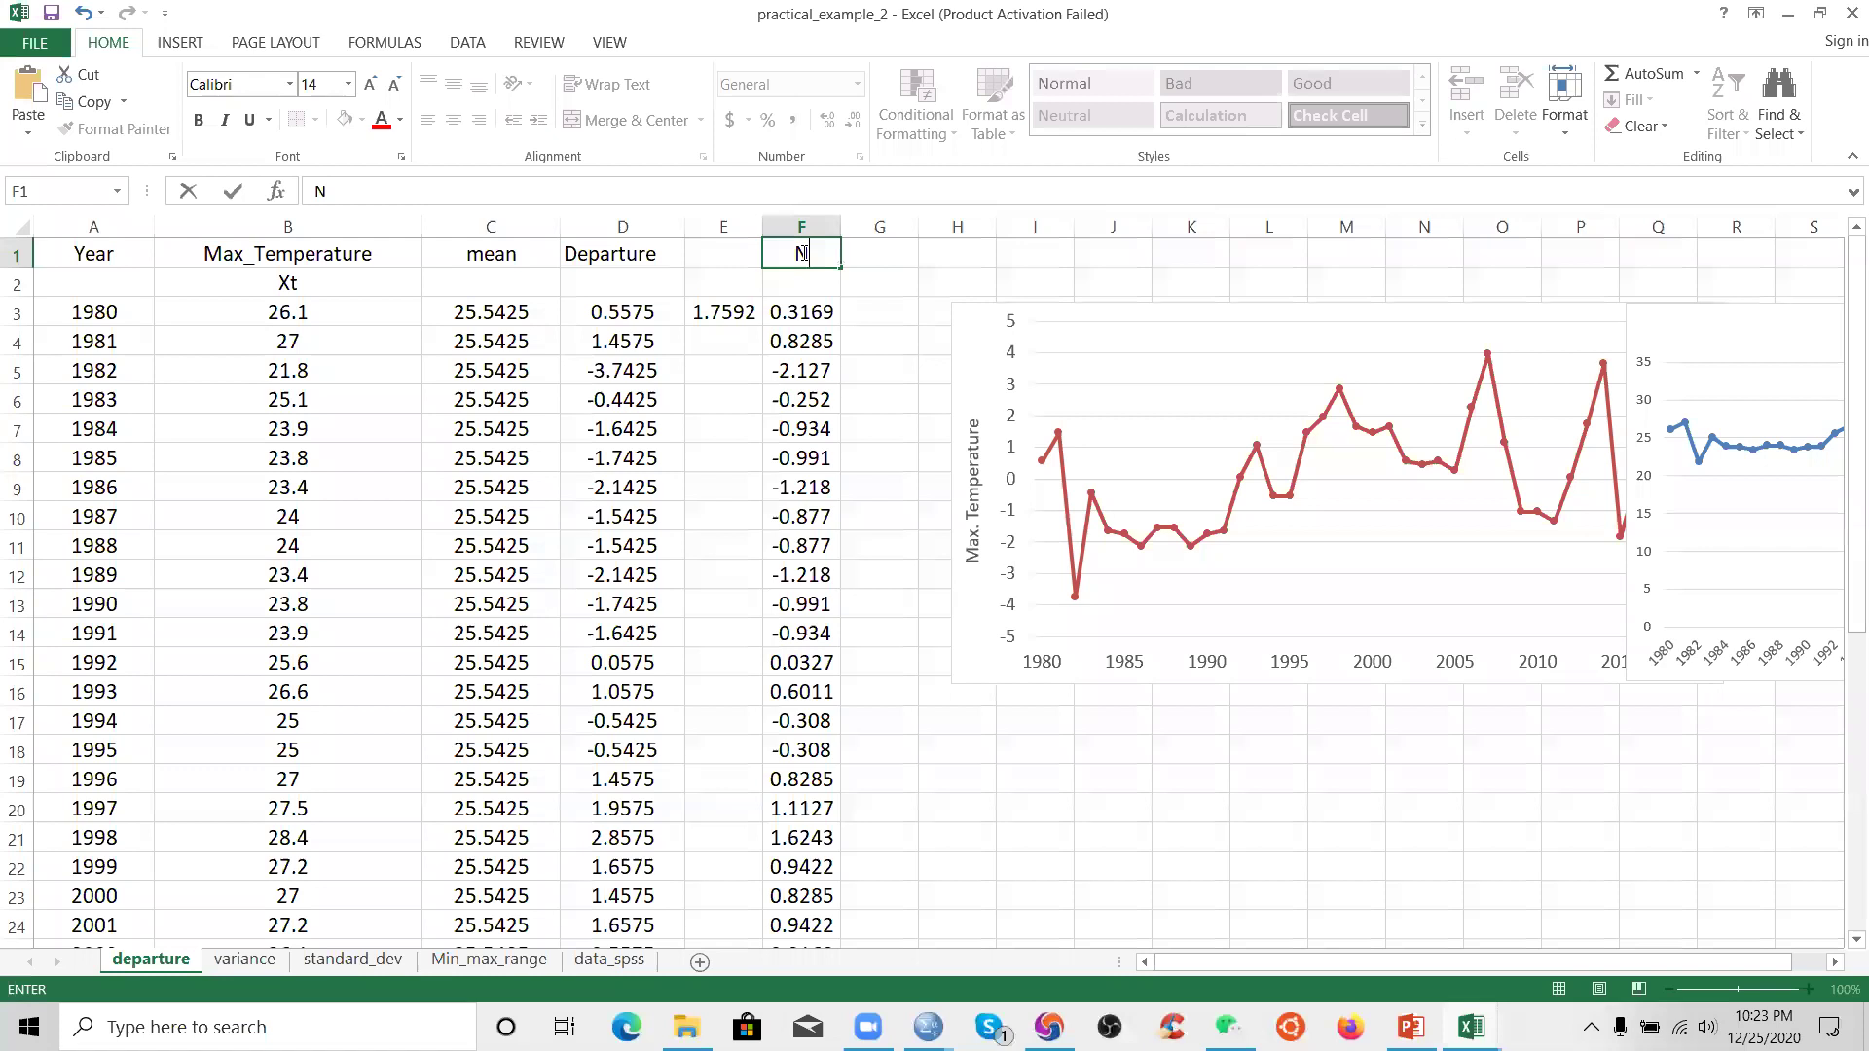
type("ormalize")
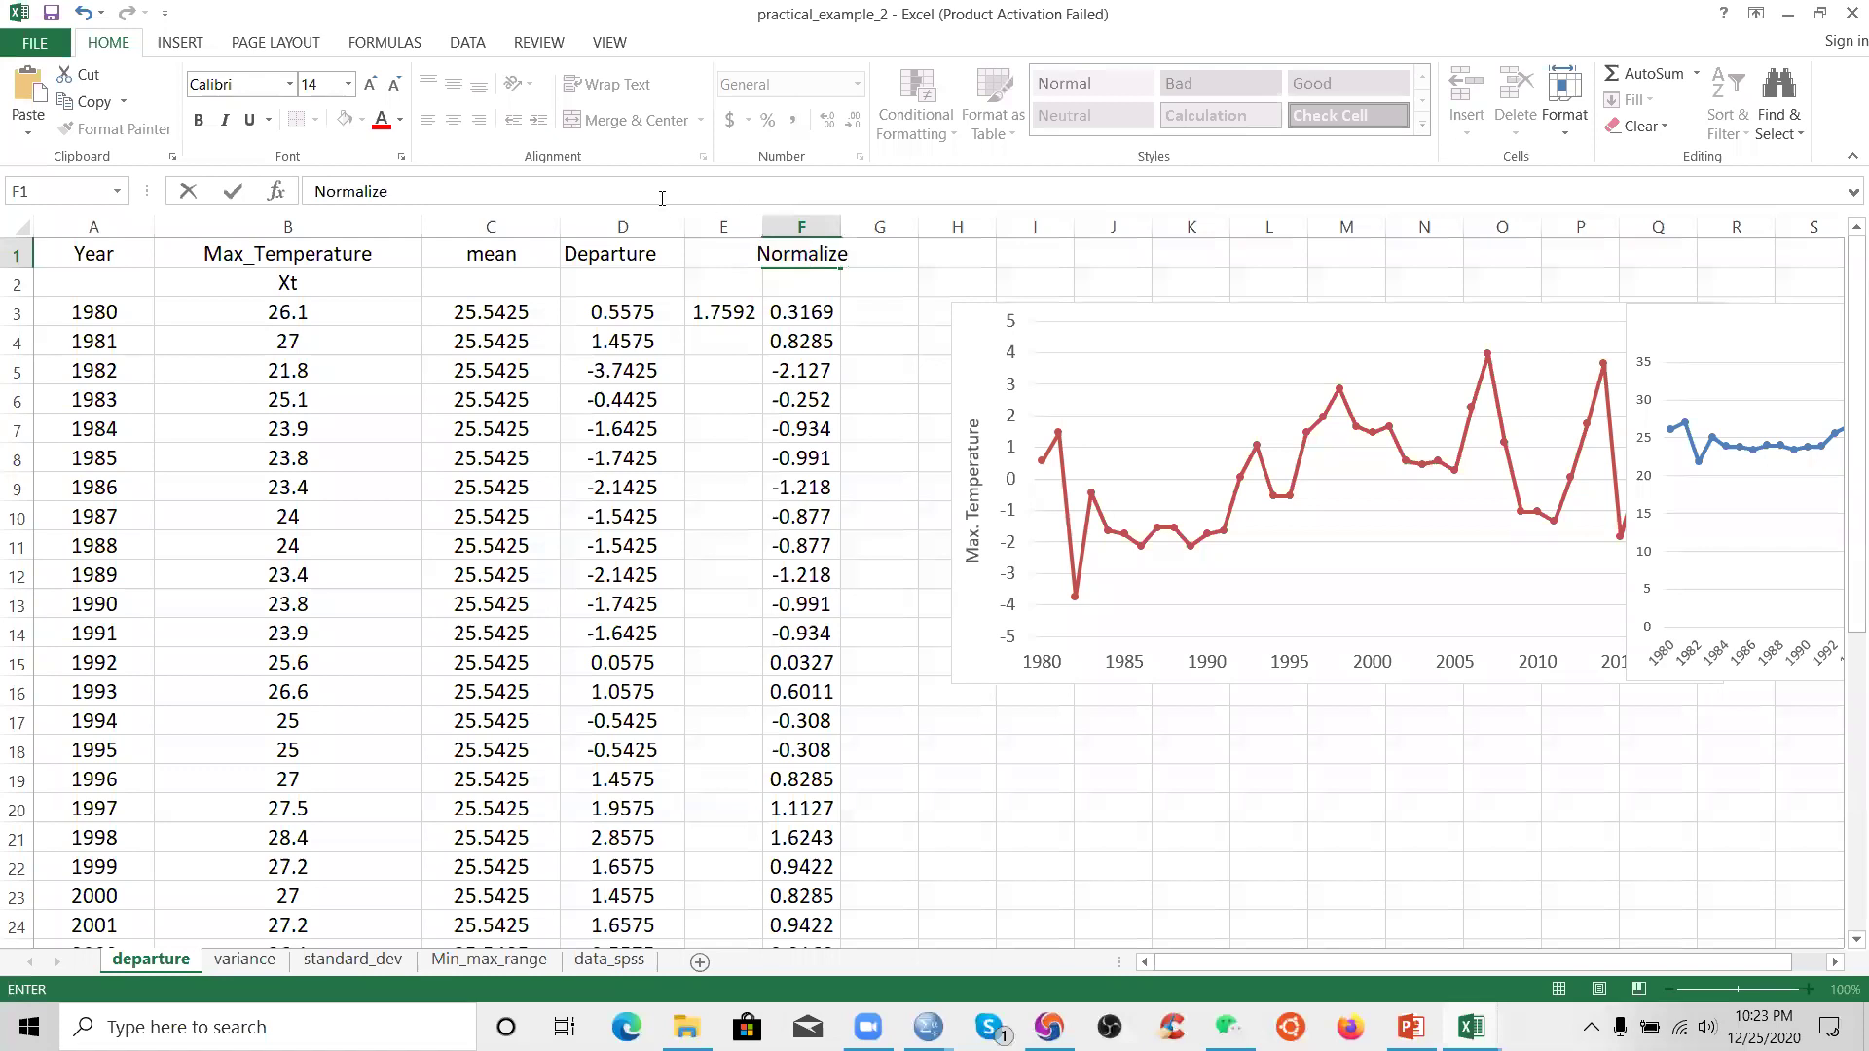
left_click(51, 12)
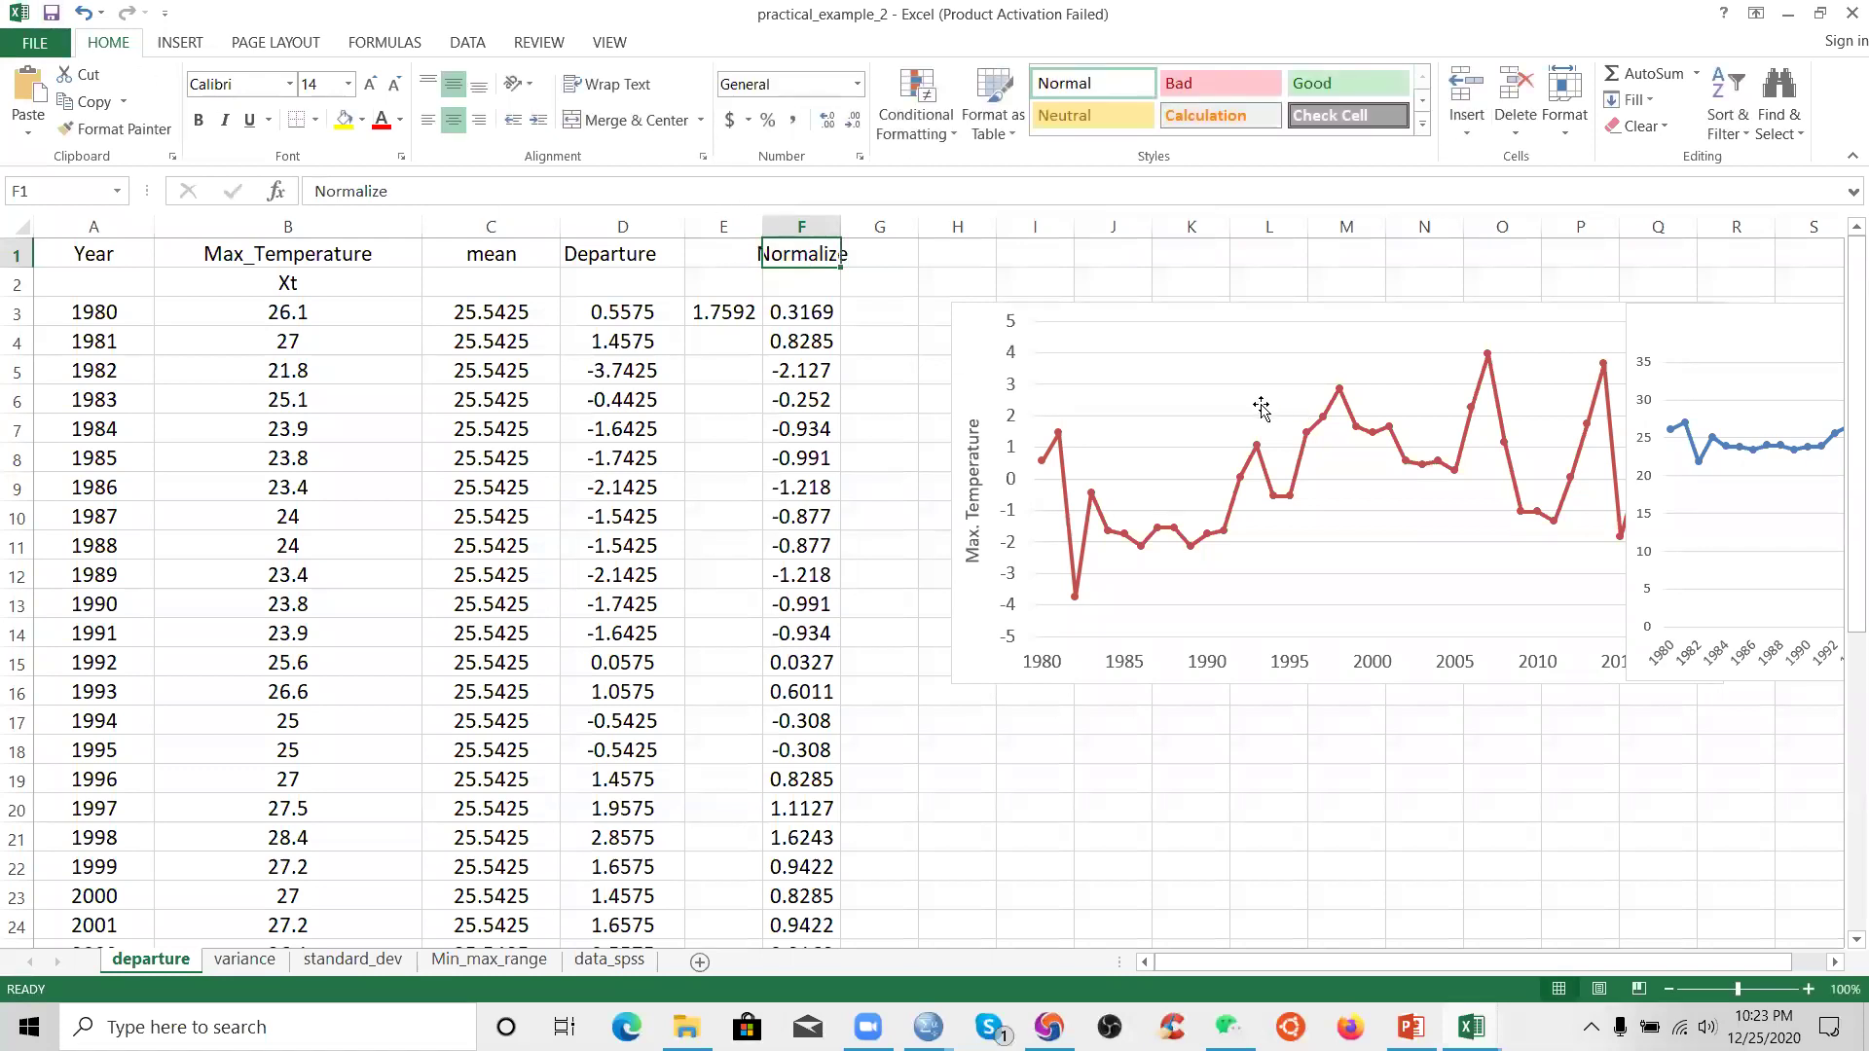
- Review the absolute reference in the F3 formula and the standard deviation formula in E3
left_click(806, 314)
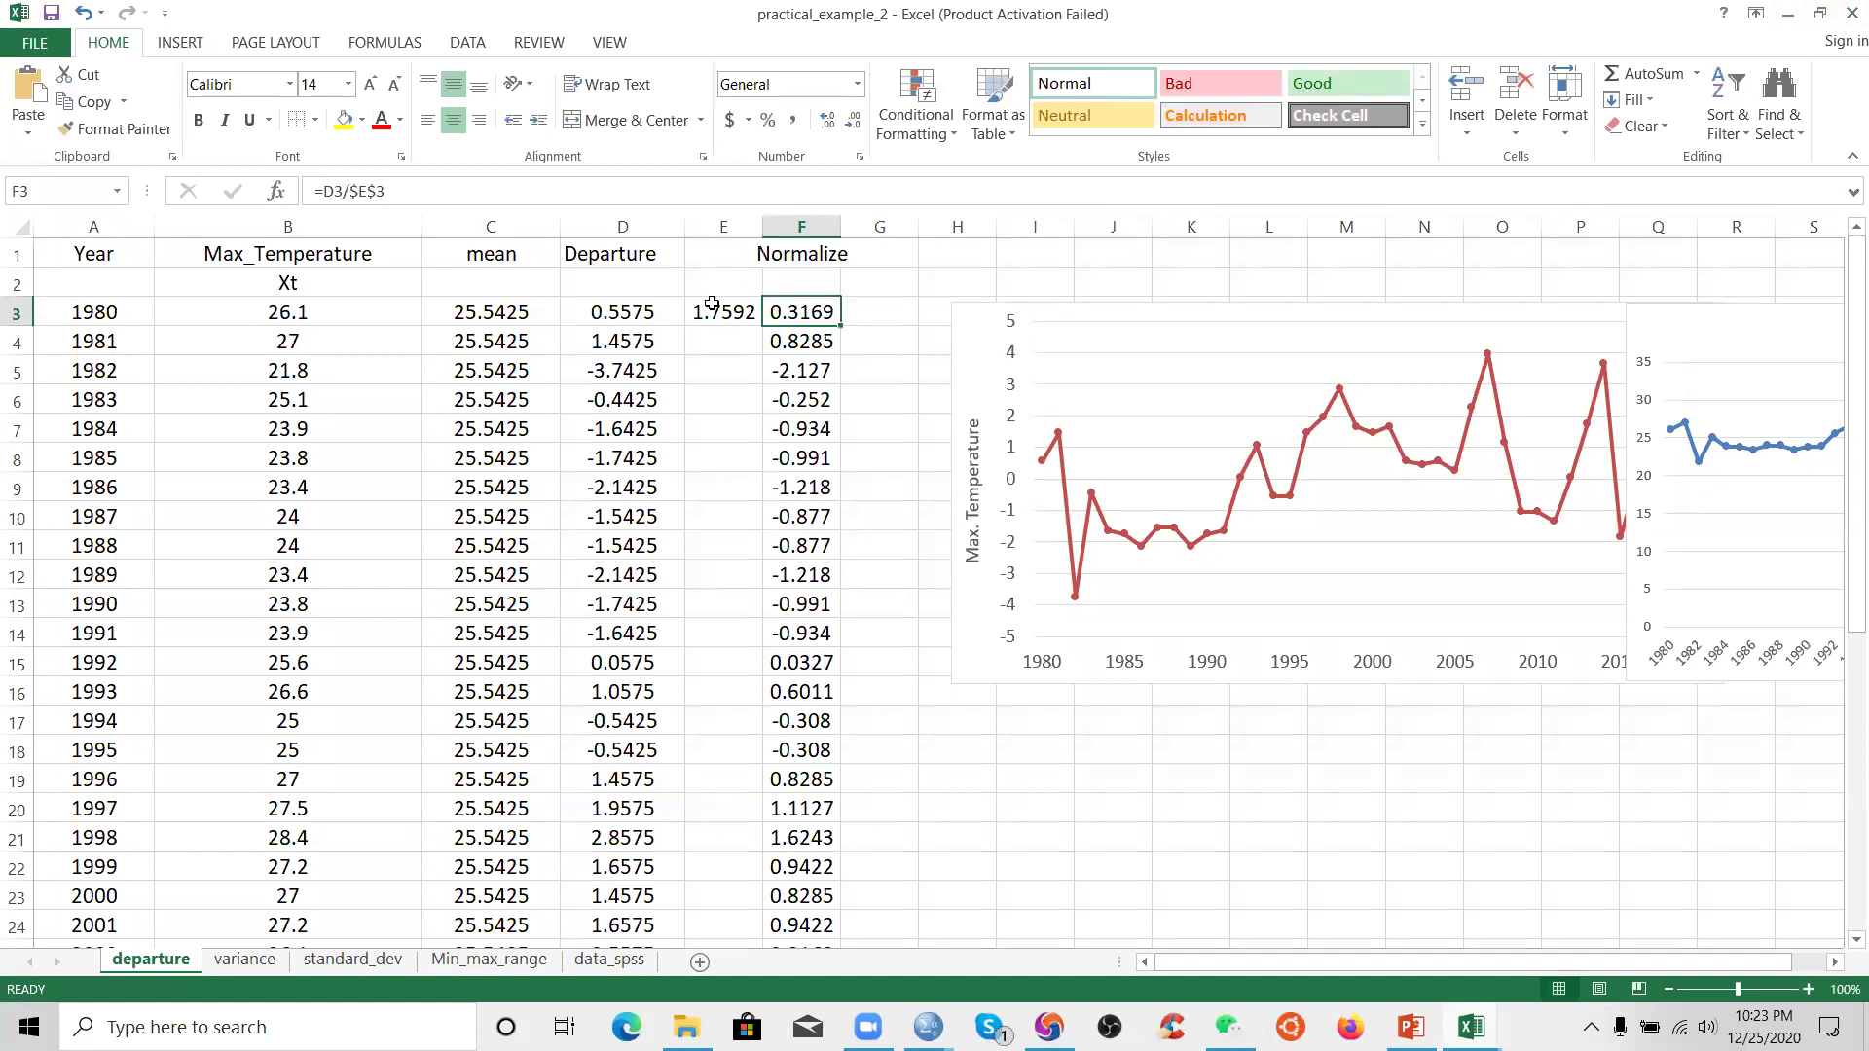
left_click(358, 190)
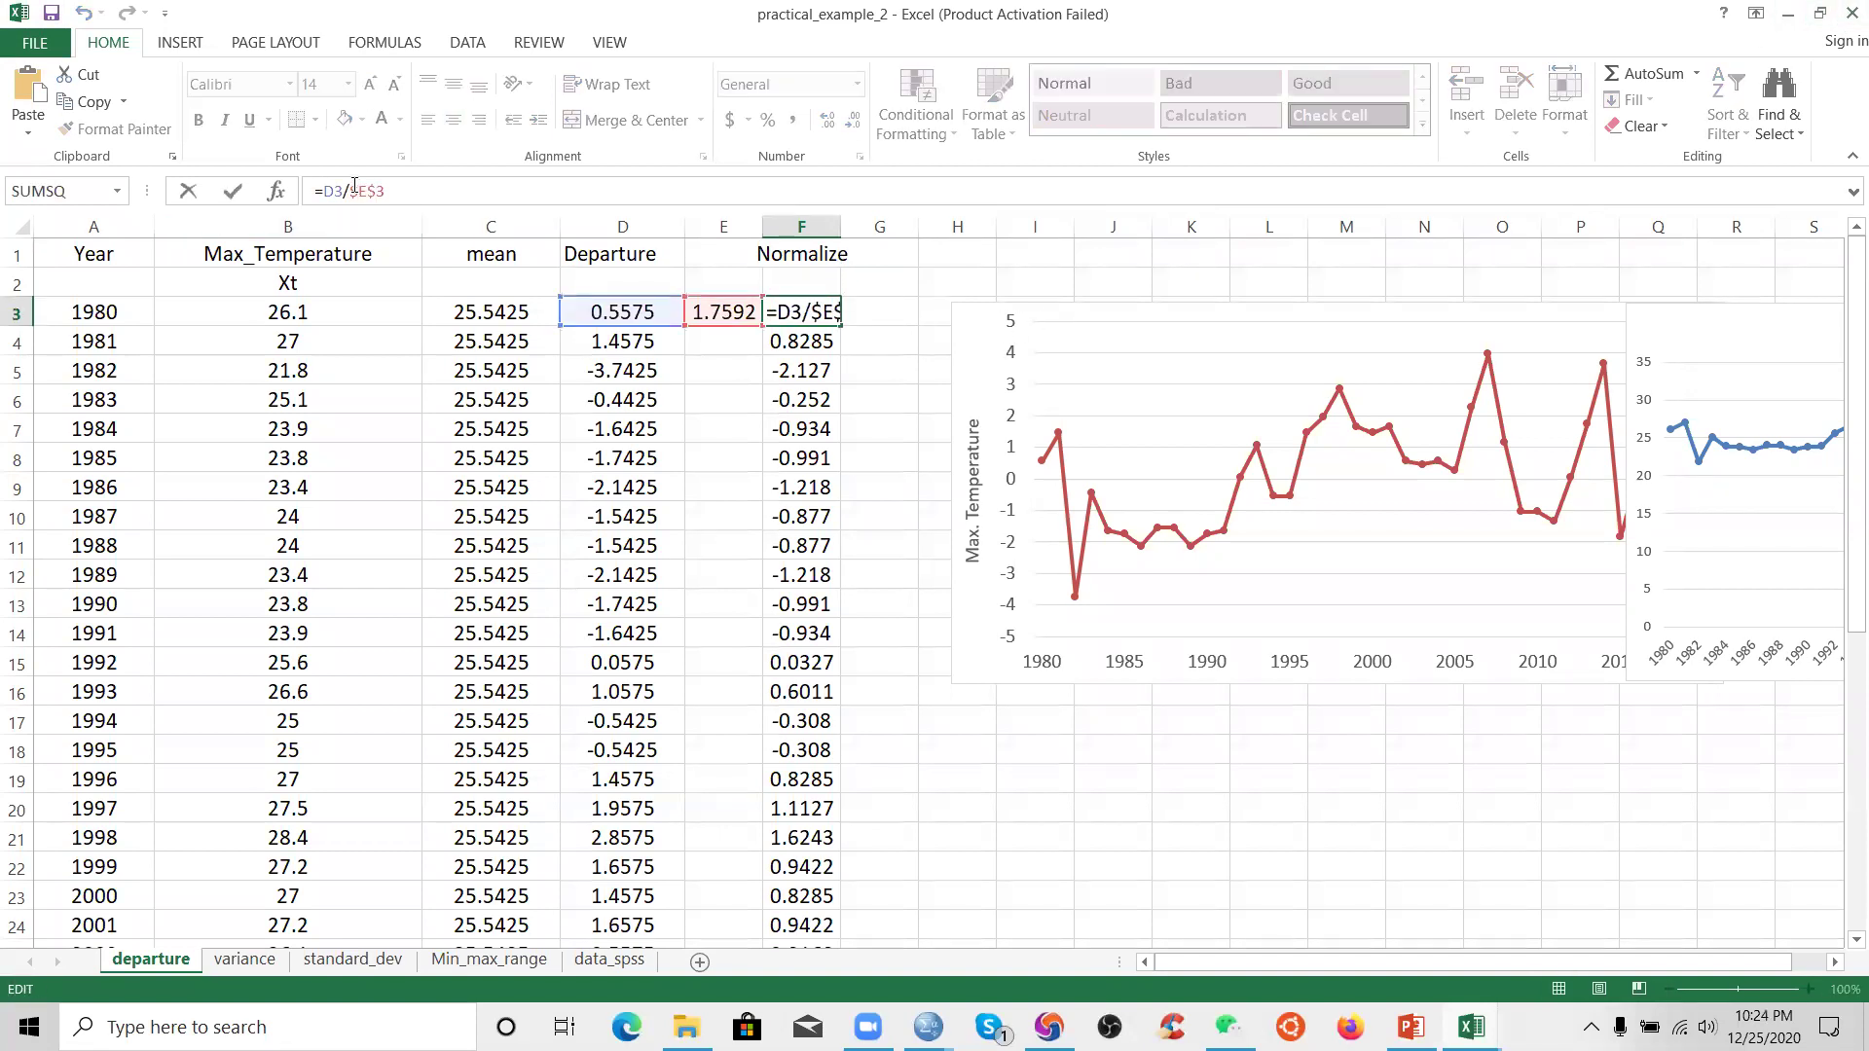
left_click(377, 189)
key("Return")
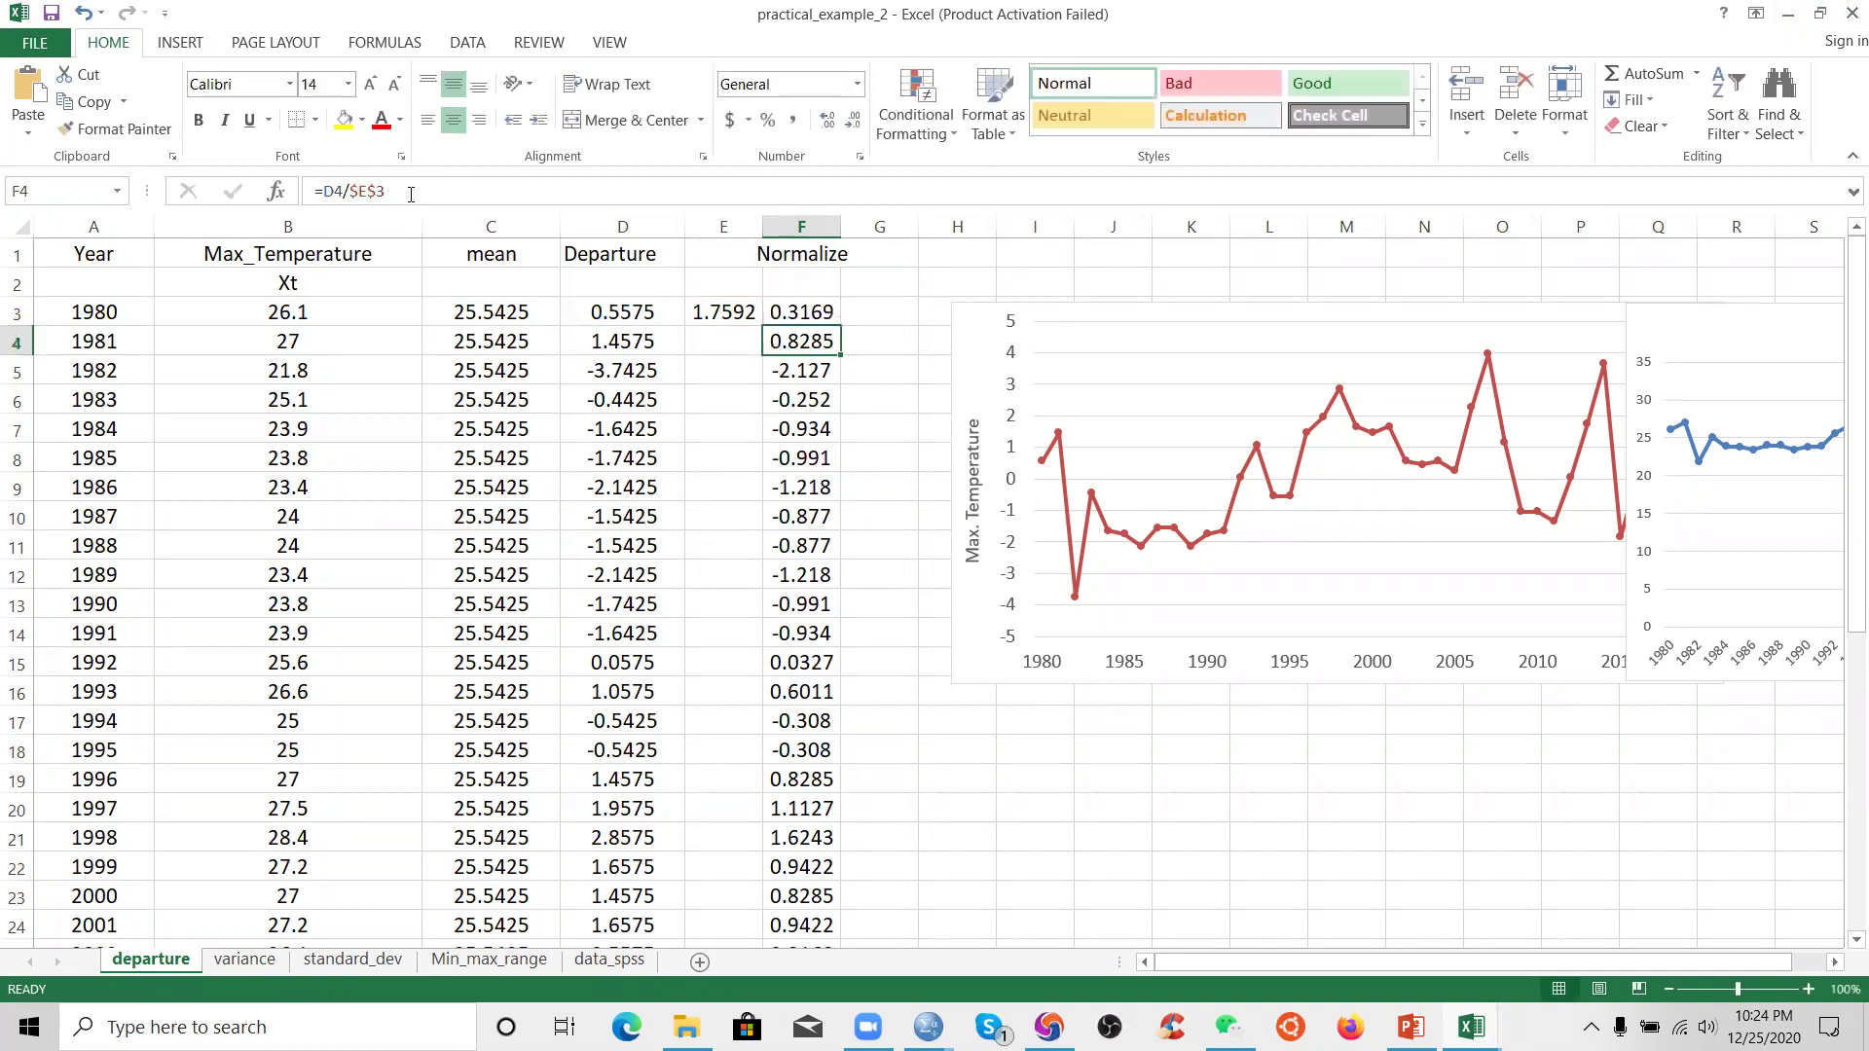
left_click(721, 313)
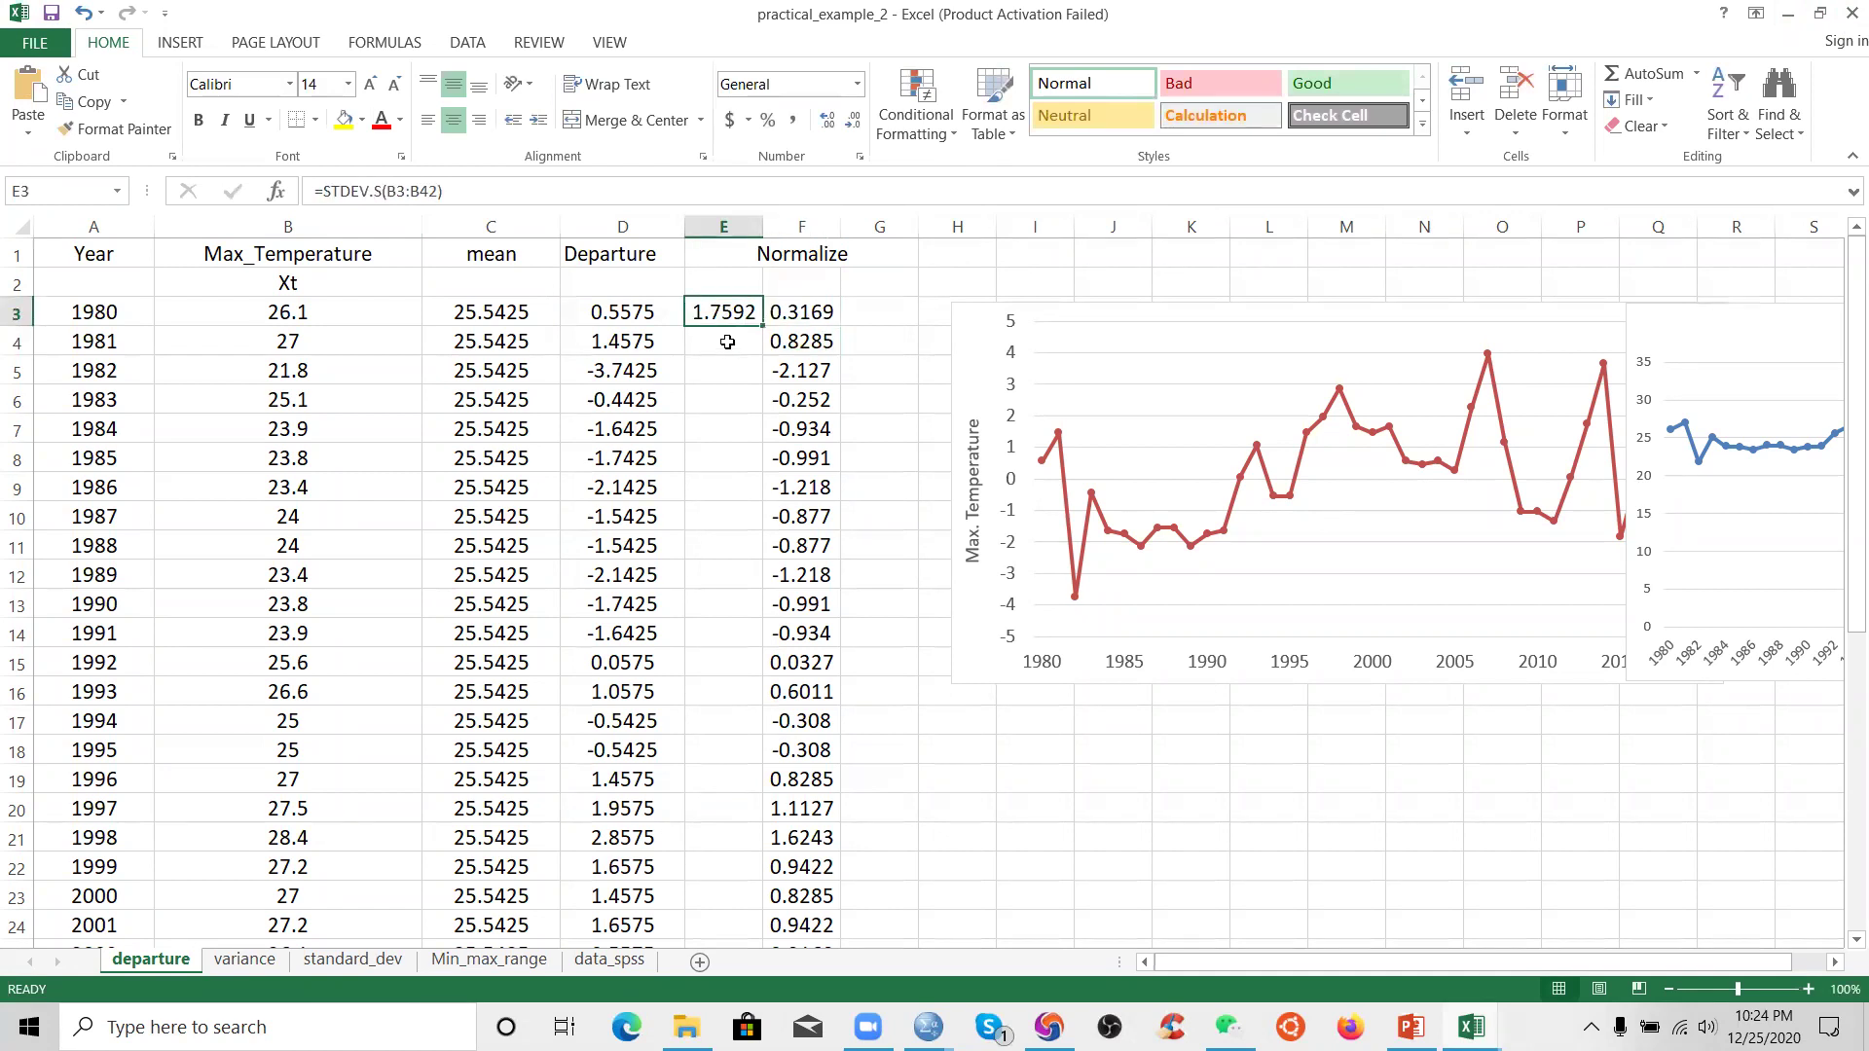
key("Down")
left_click(723, 429)
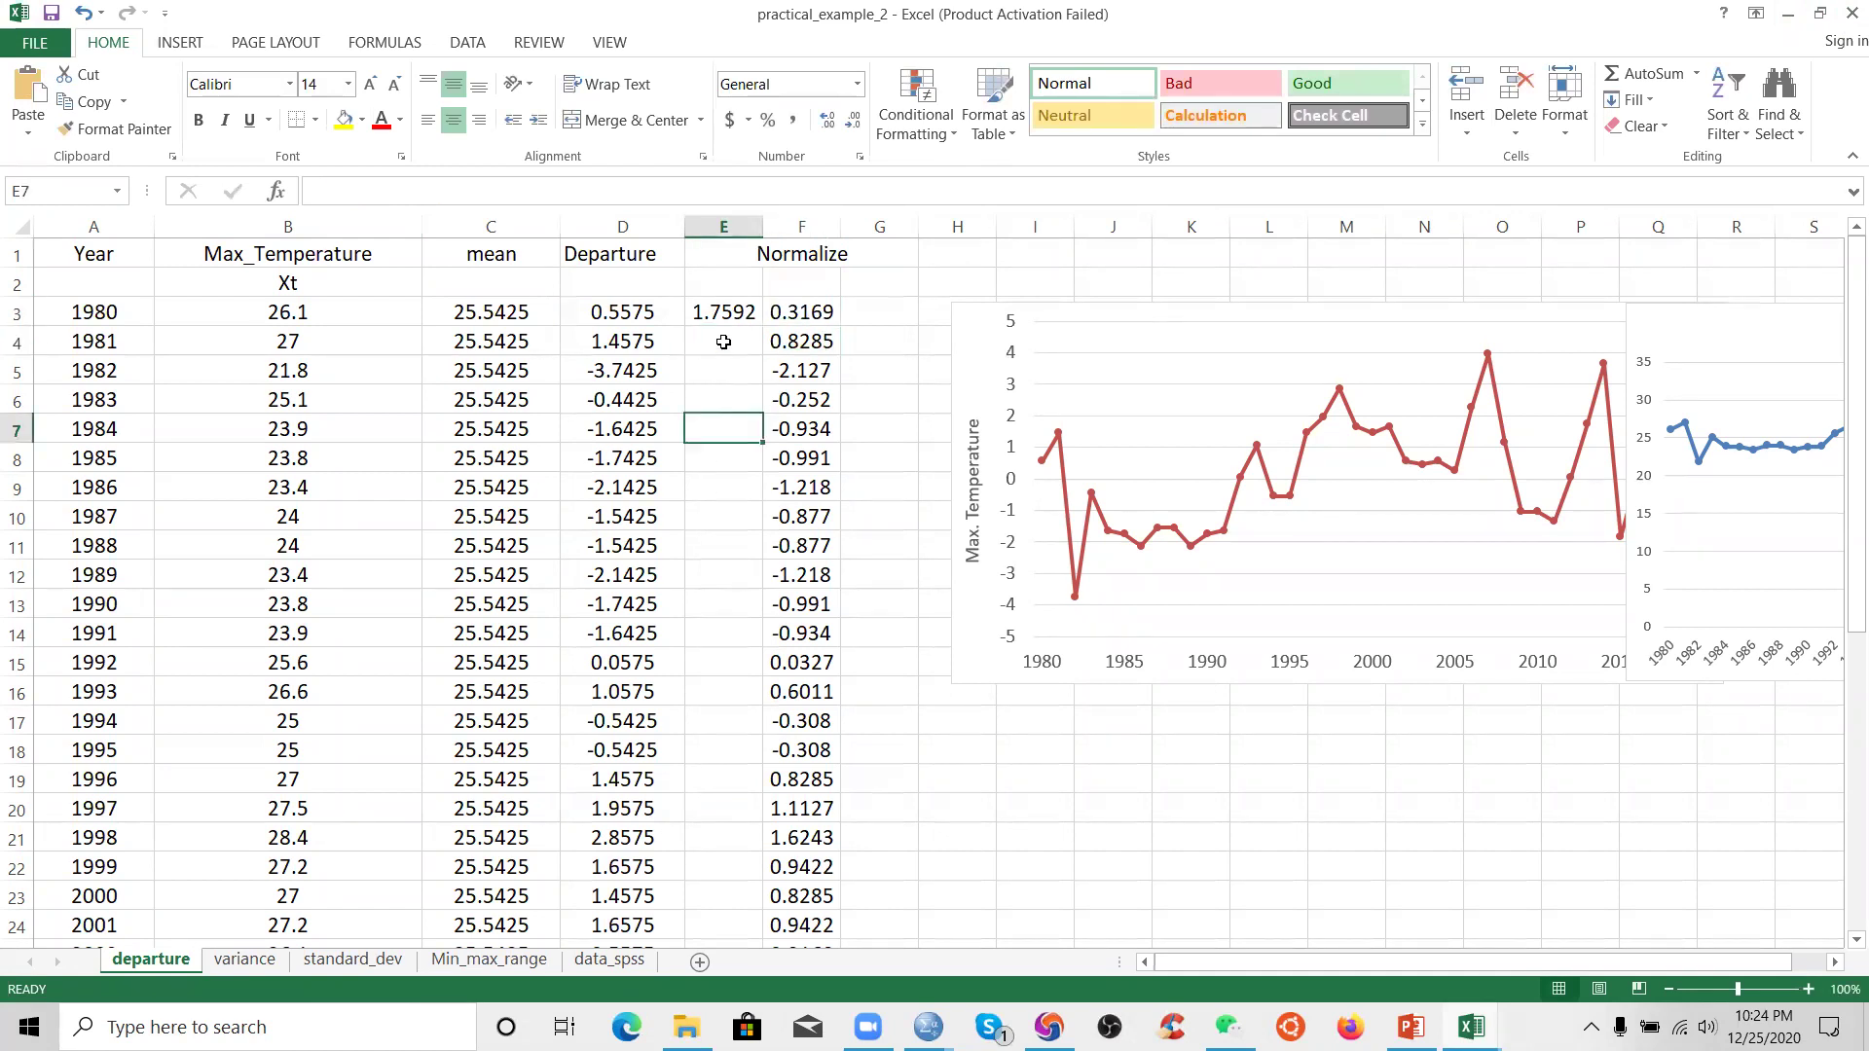
- Check the Normalize formulas in F5 and F3 and their shared reference to the standard deviation cell E3
left_click(814, 342)
left_click(798, 370)
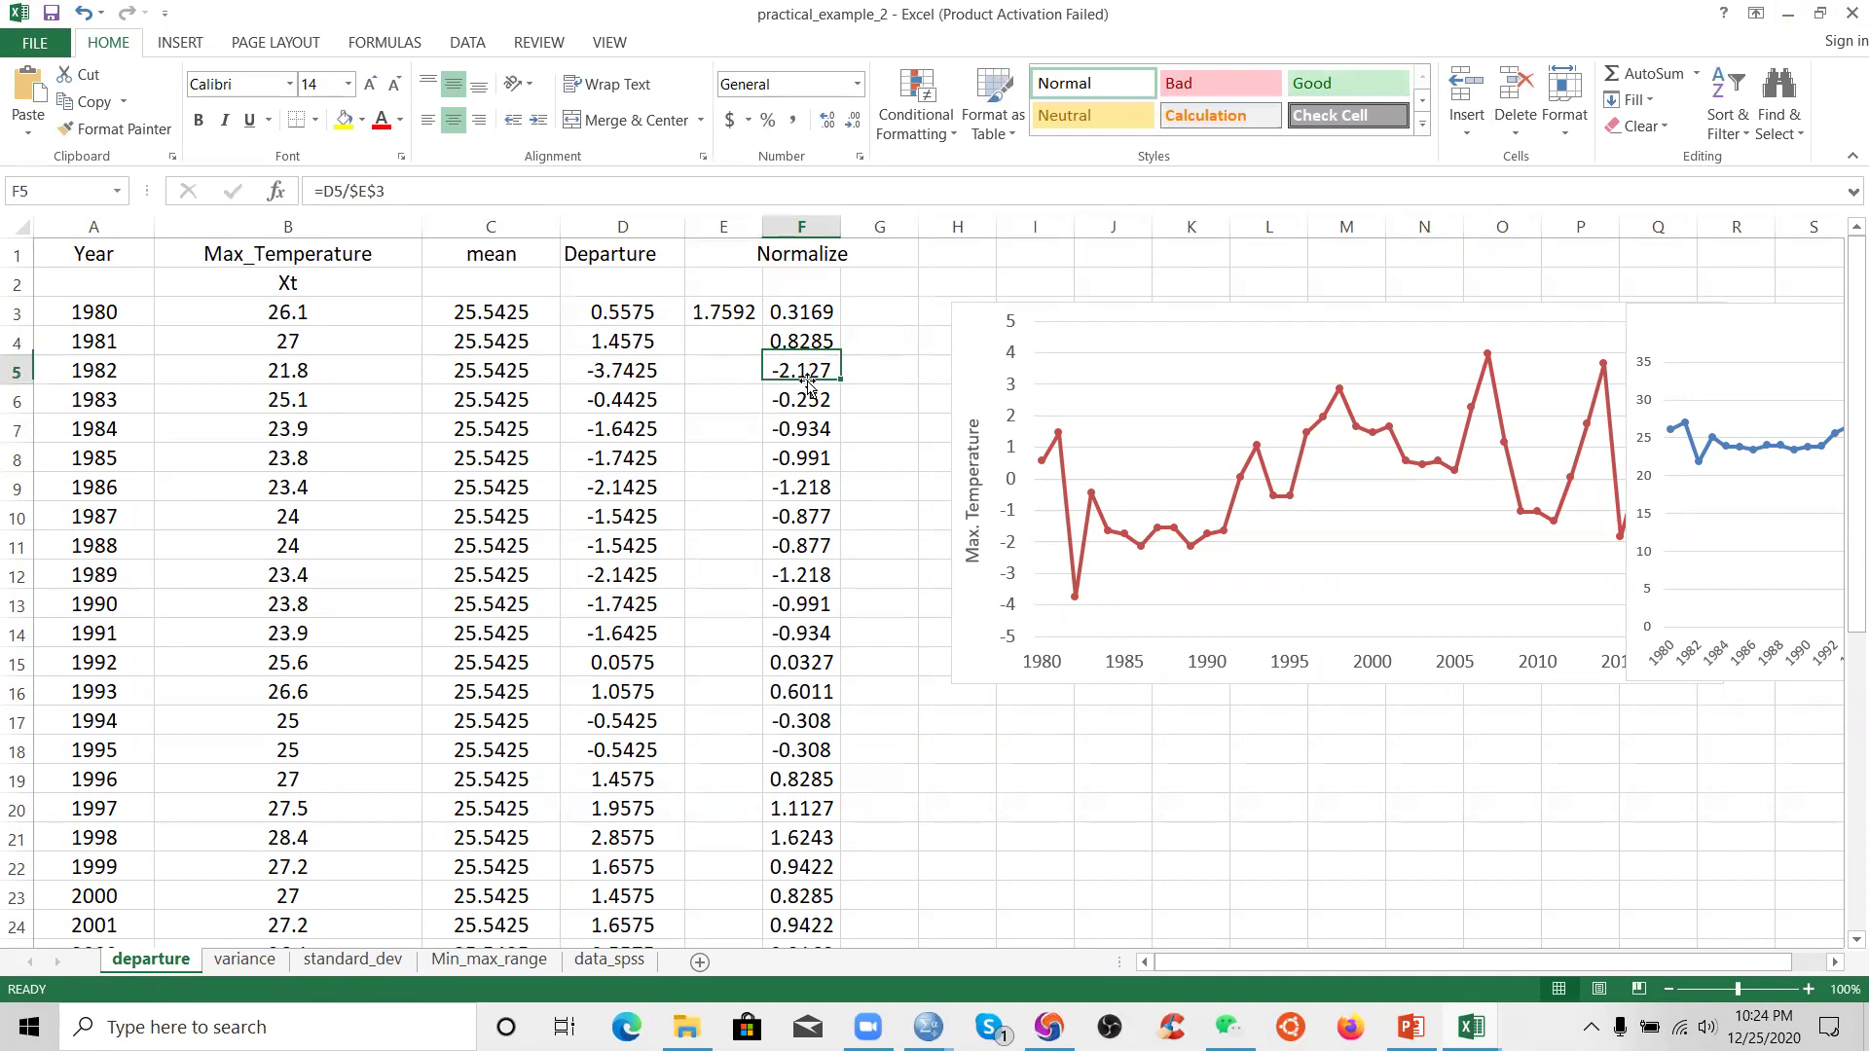
left_click(727, 307)
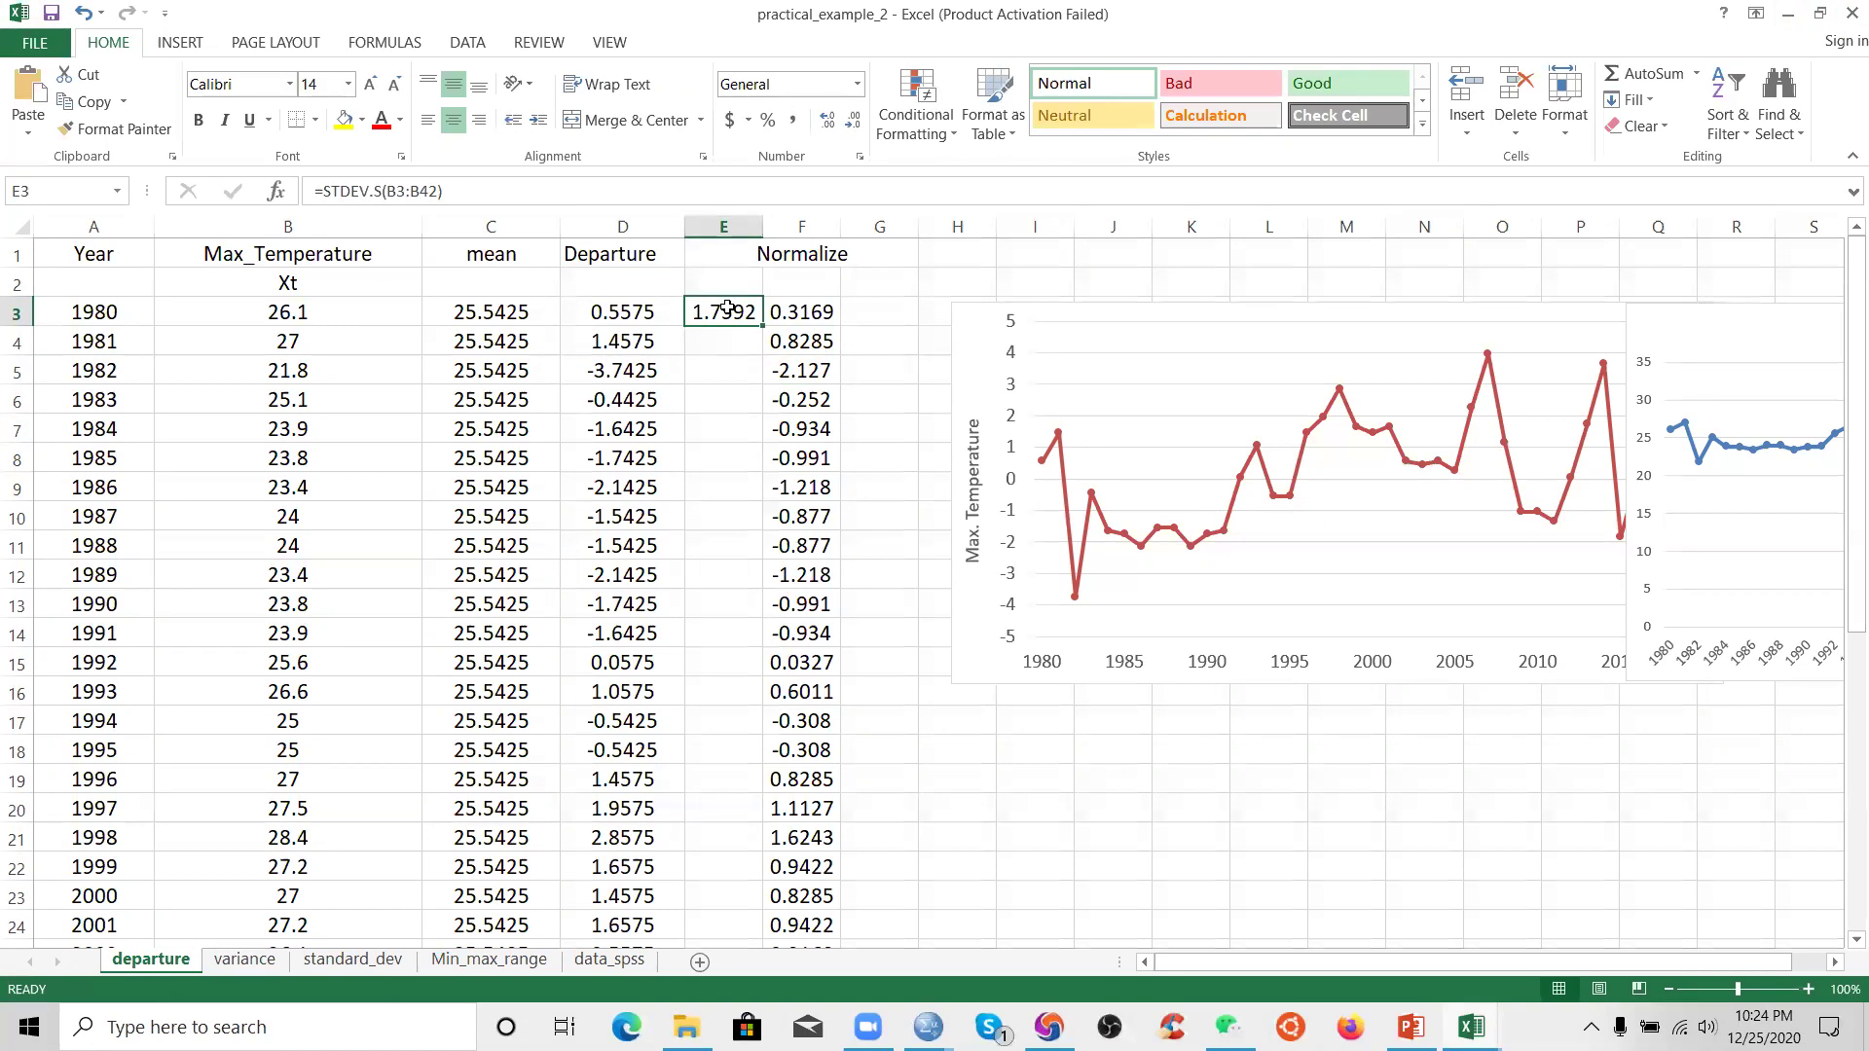
left_click(789, 317)
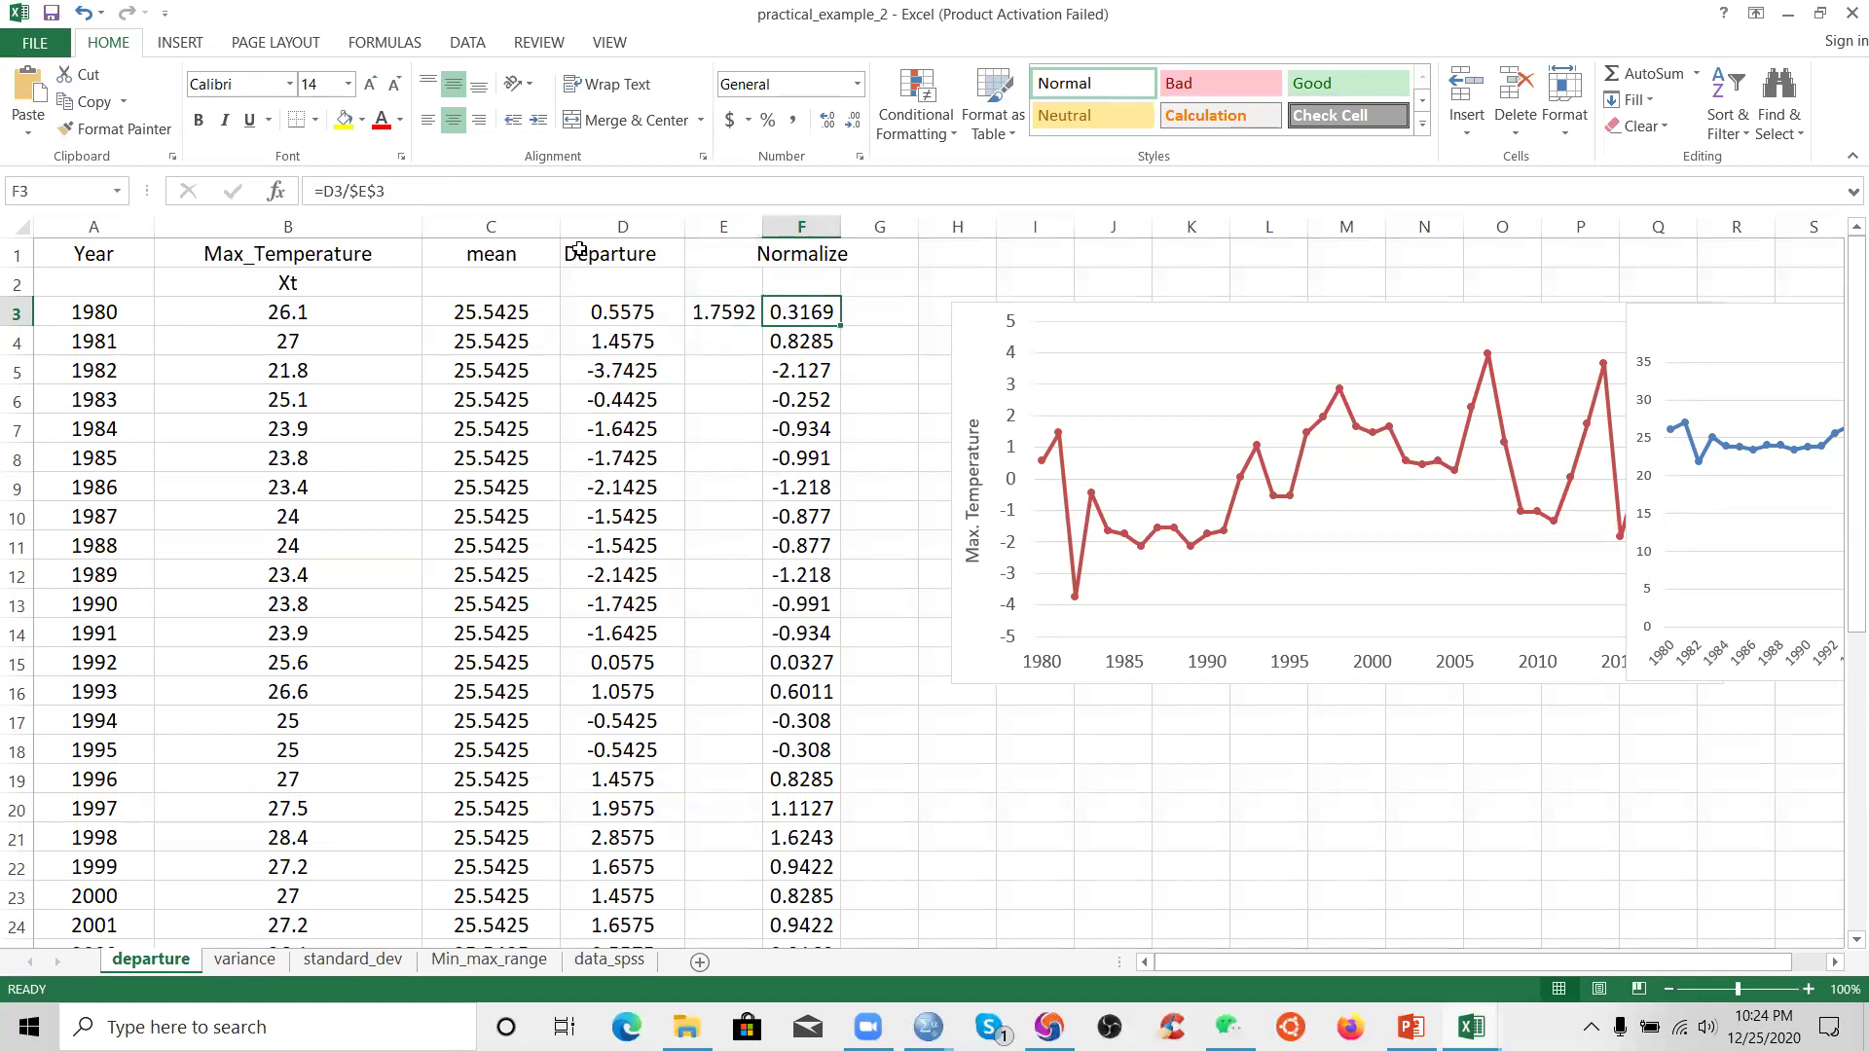
left_click(371, 190)
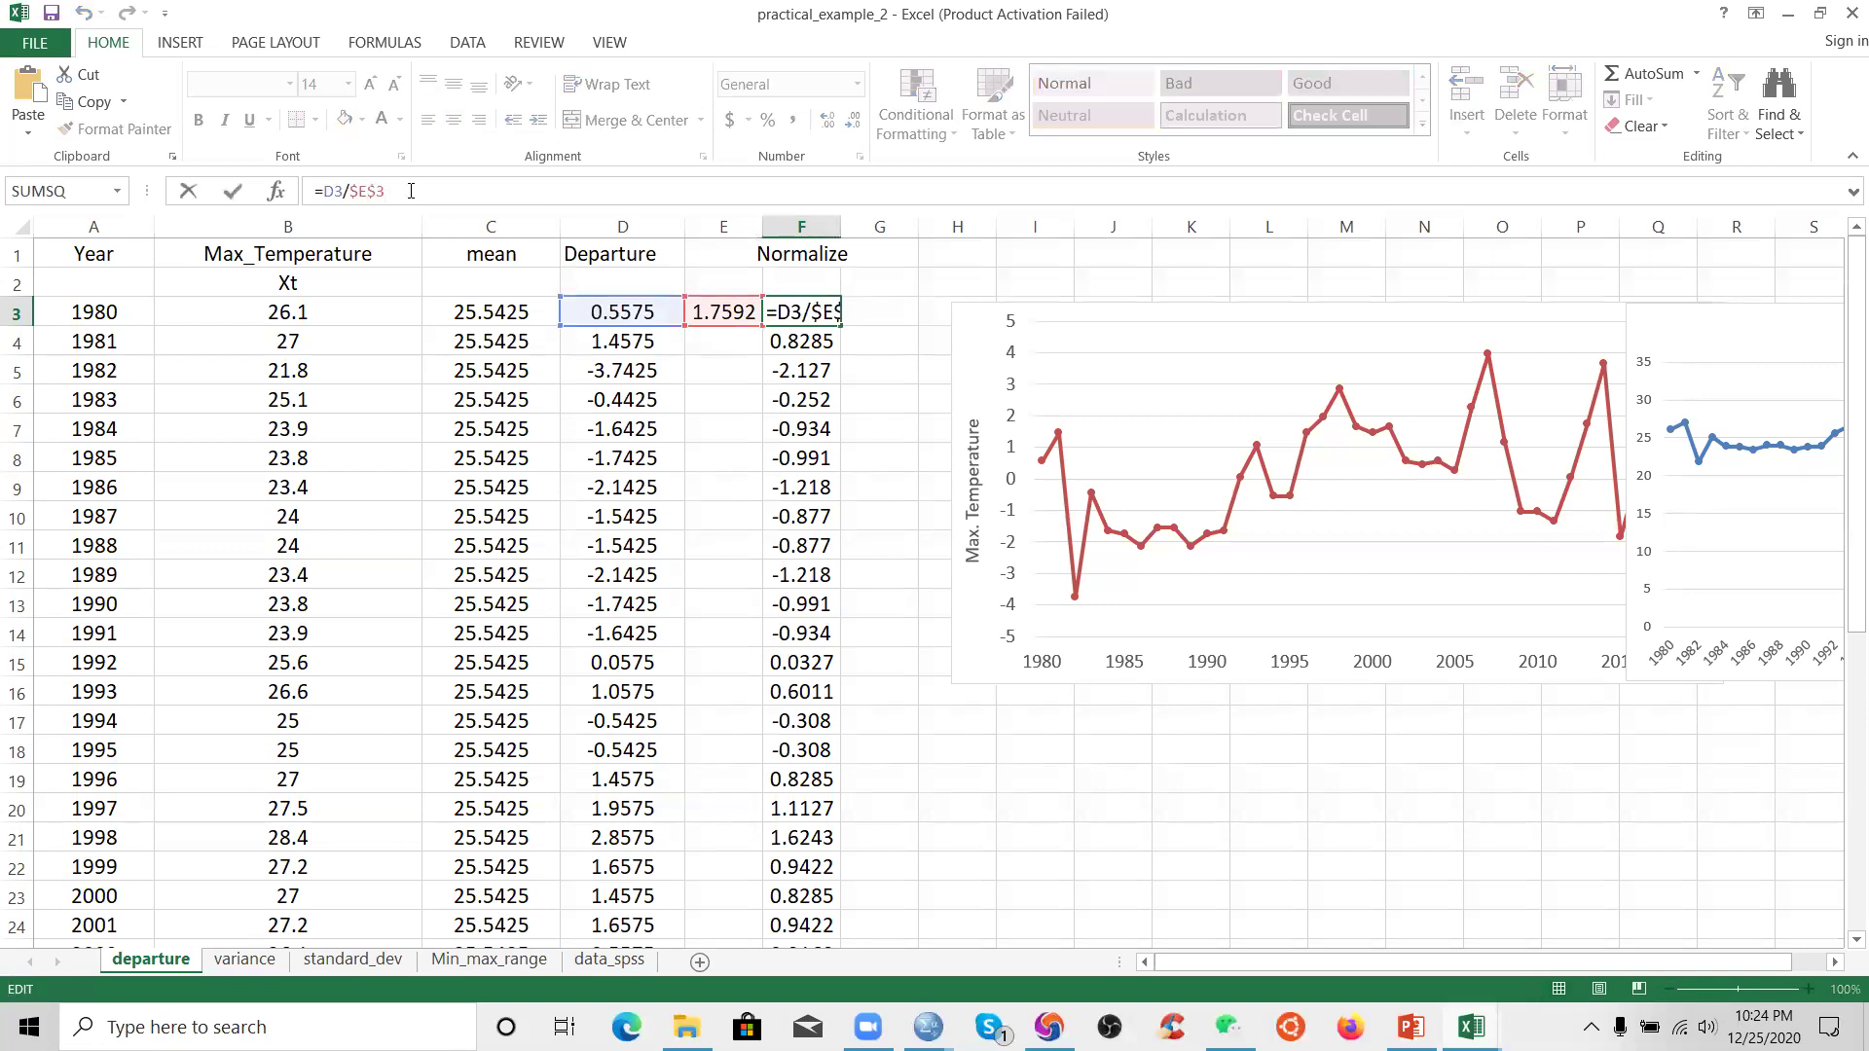
key("Return")
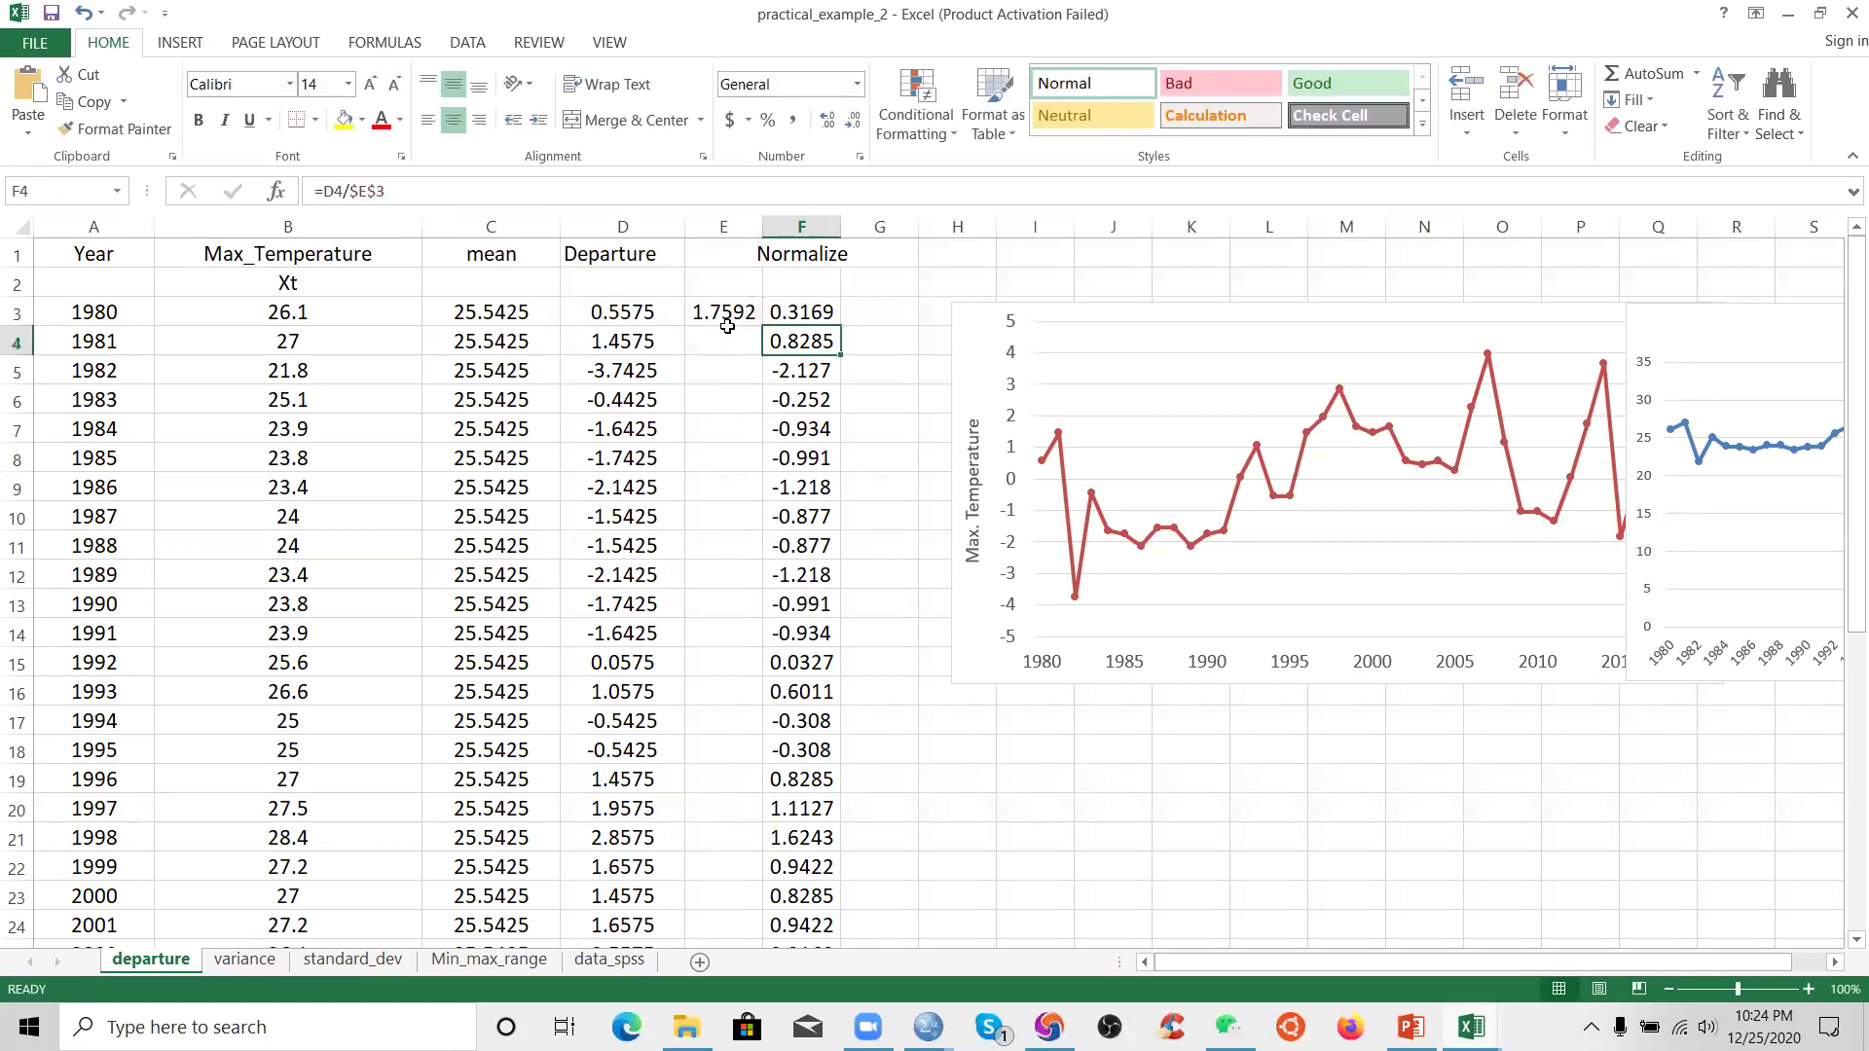
- Look over the normalized values down column F and close the practical_example_2 workbook
scroll(776, 652, "down", 2)
scroll(775, 652, "down", 5)
scroll(863, 584, "up", 7)
key("ctrl+w")
left_click(837, 539)
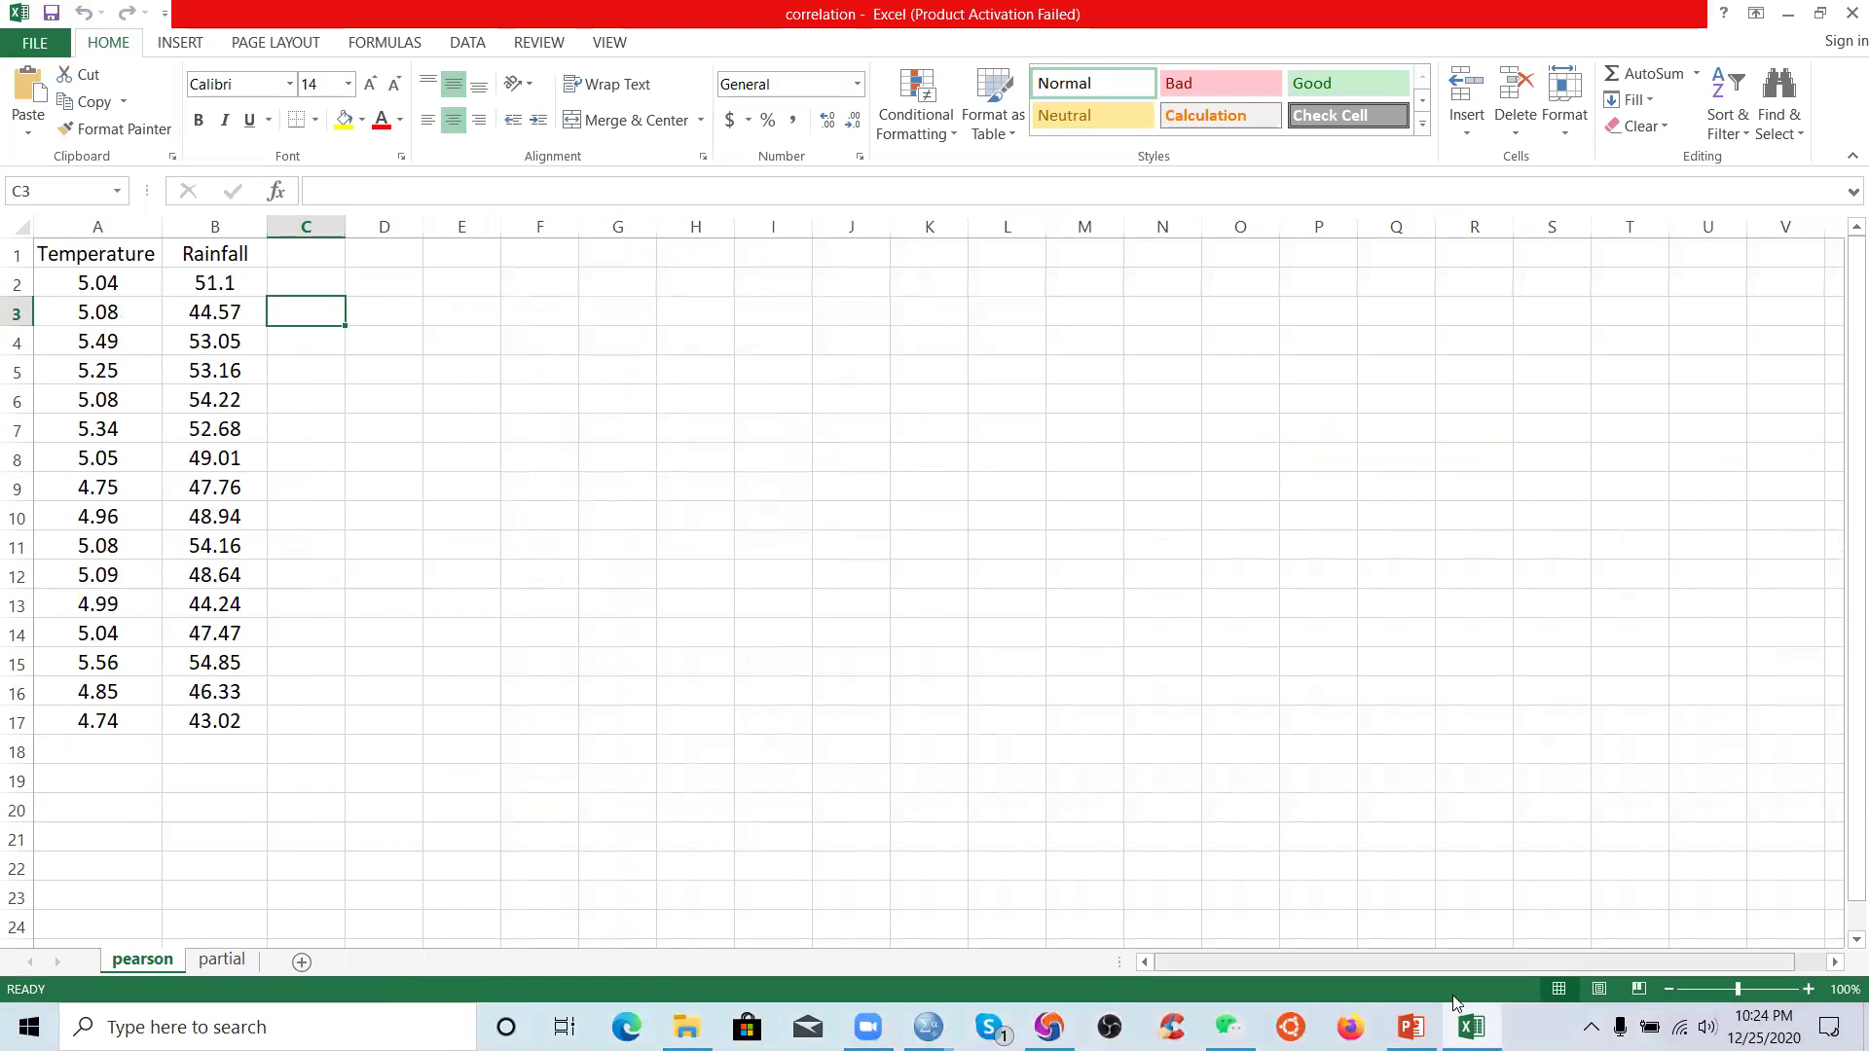
- Switch to the PowerPoint slide show and advance from the Bivariate Correlations slide to the one on why to analyze partial correlation
left_click(1411, 1026)
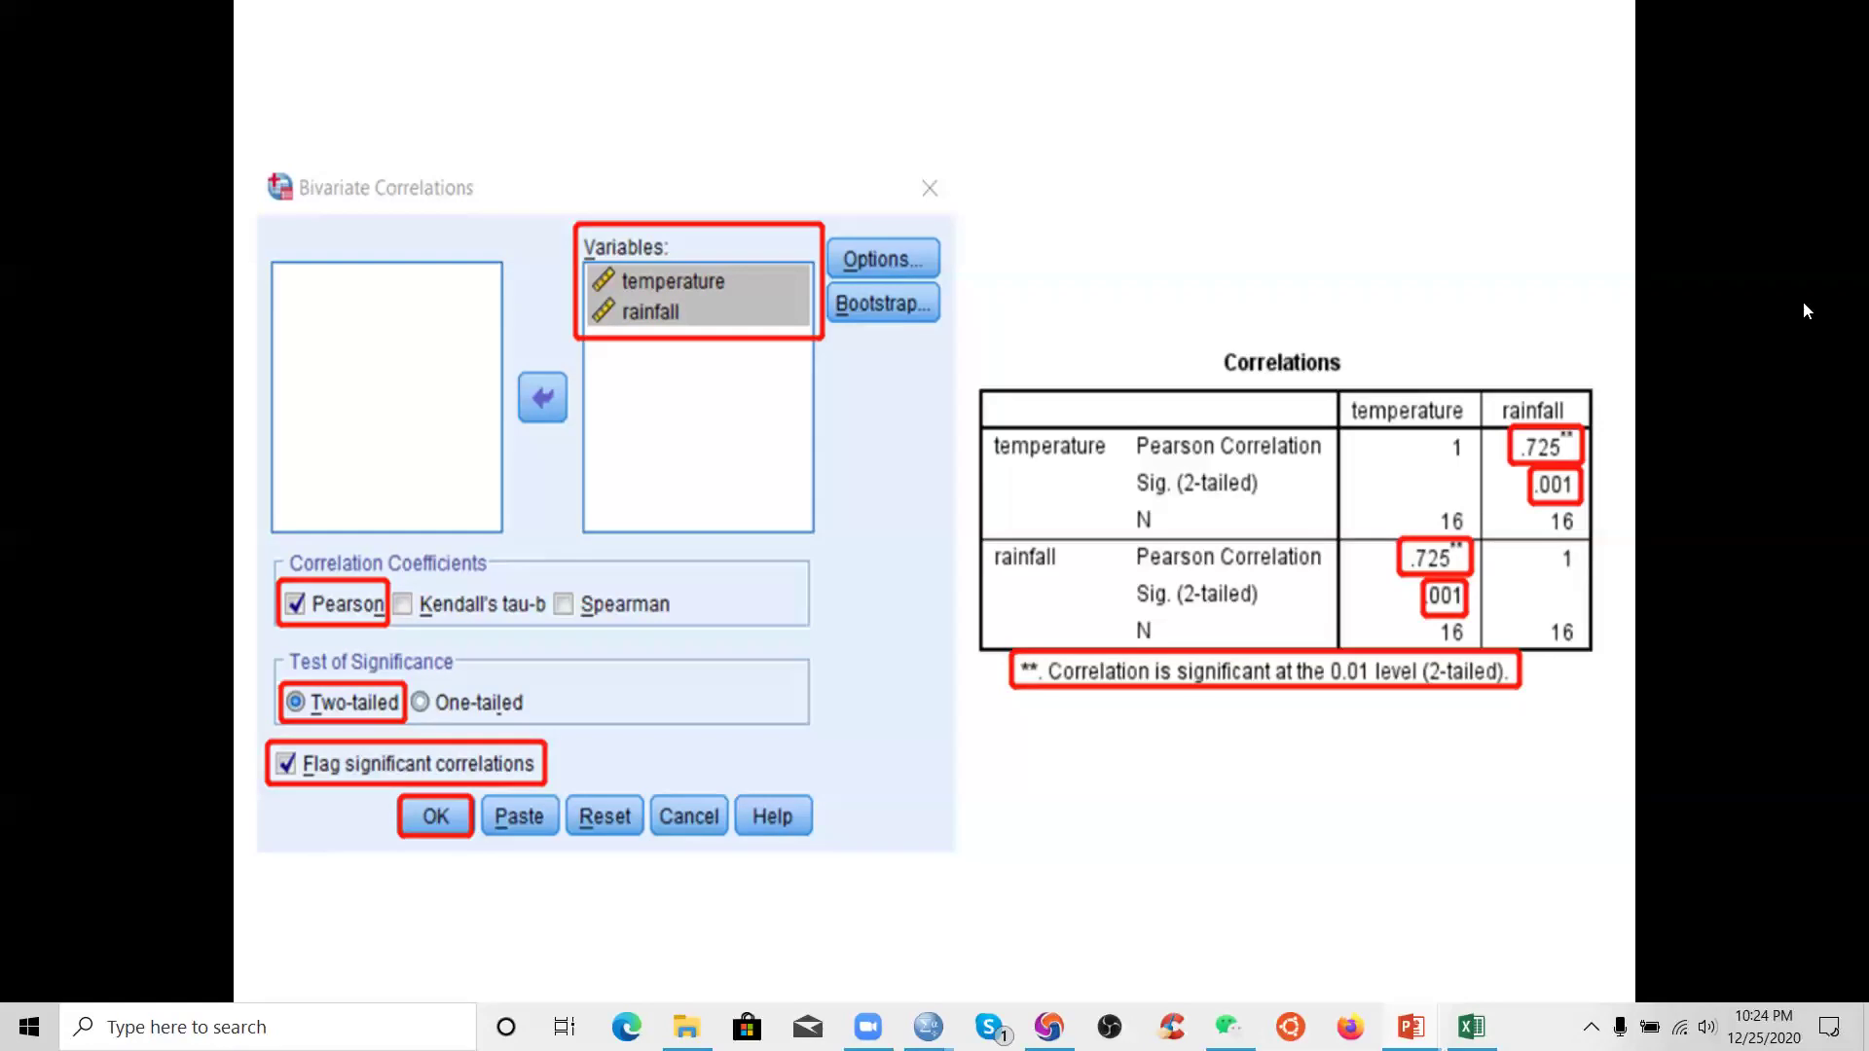
left_click(1680, 288)
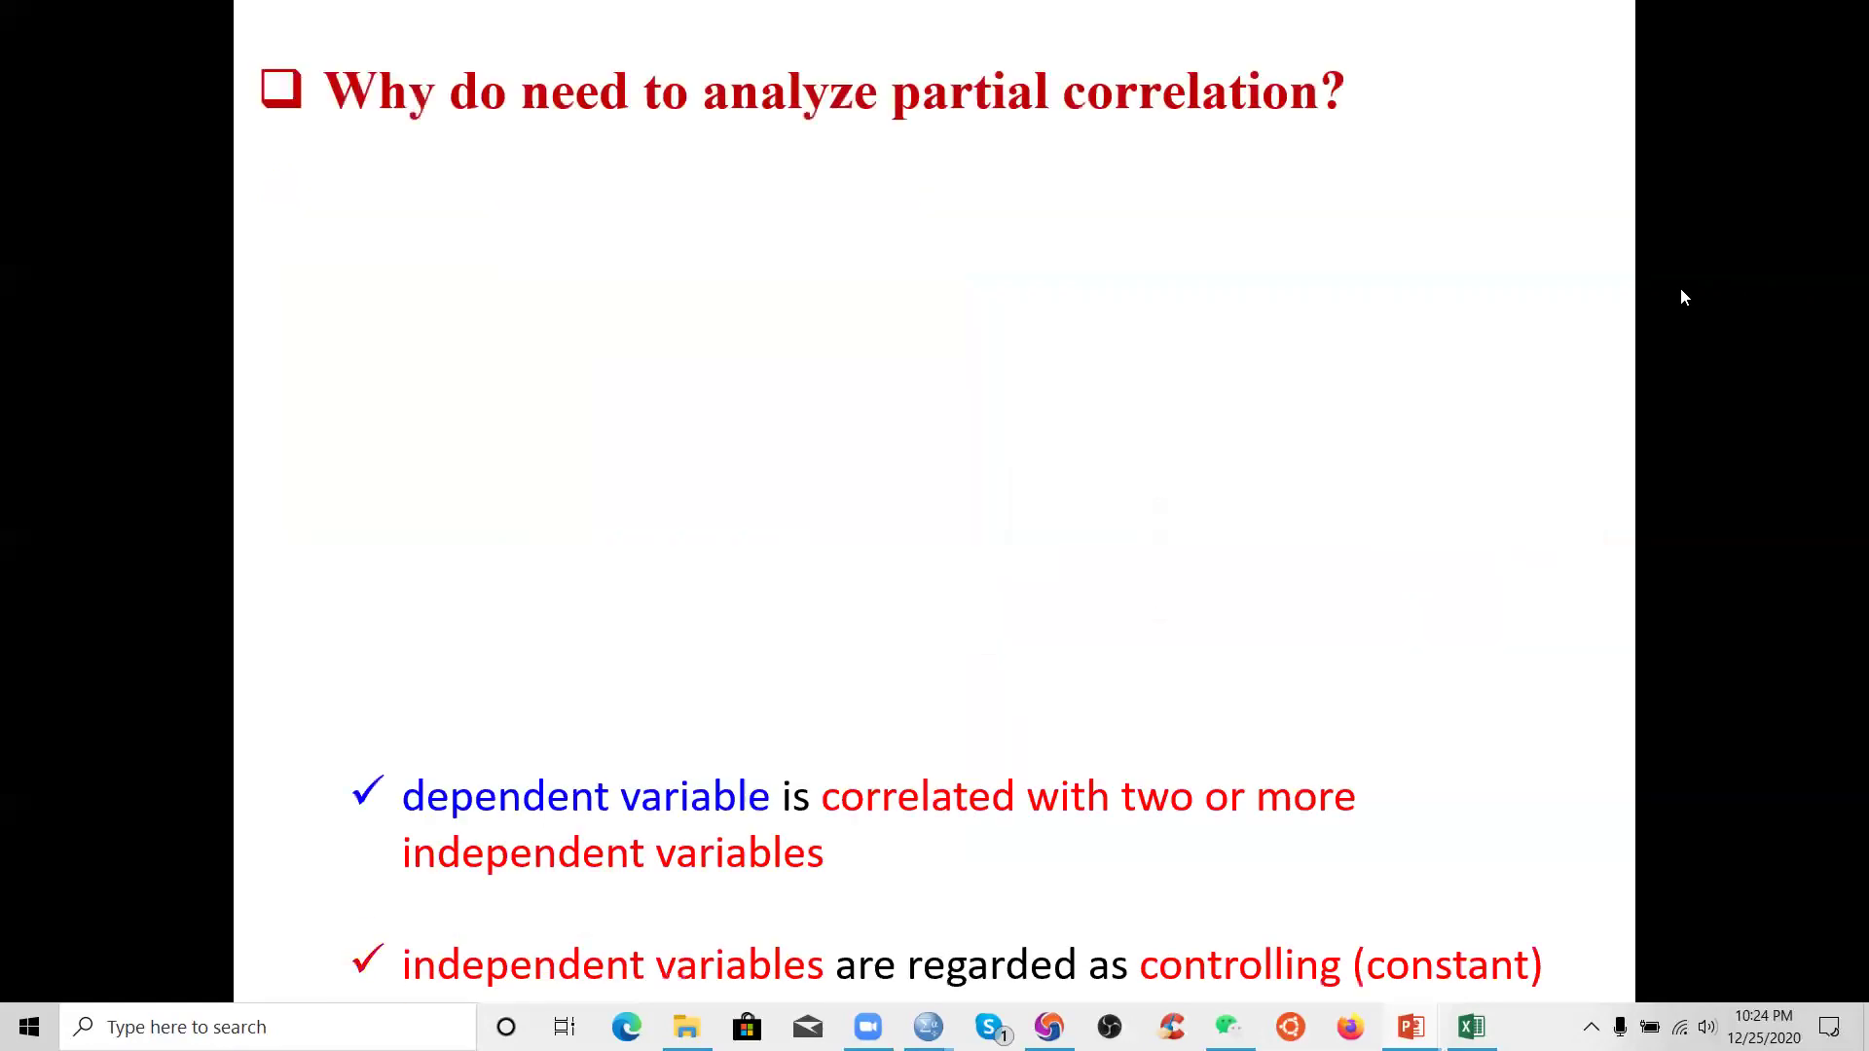
left_click(1567, 348)
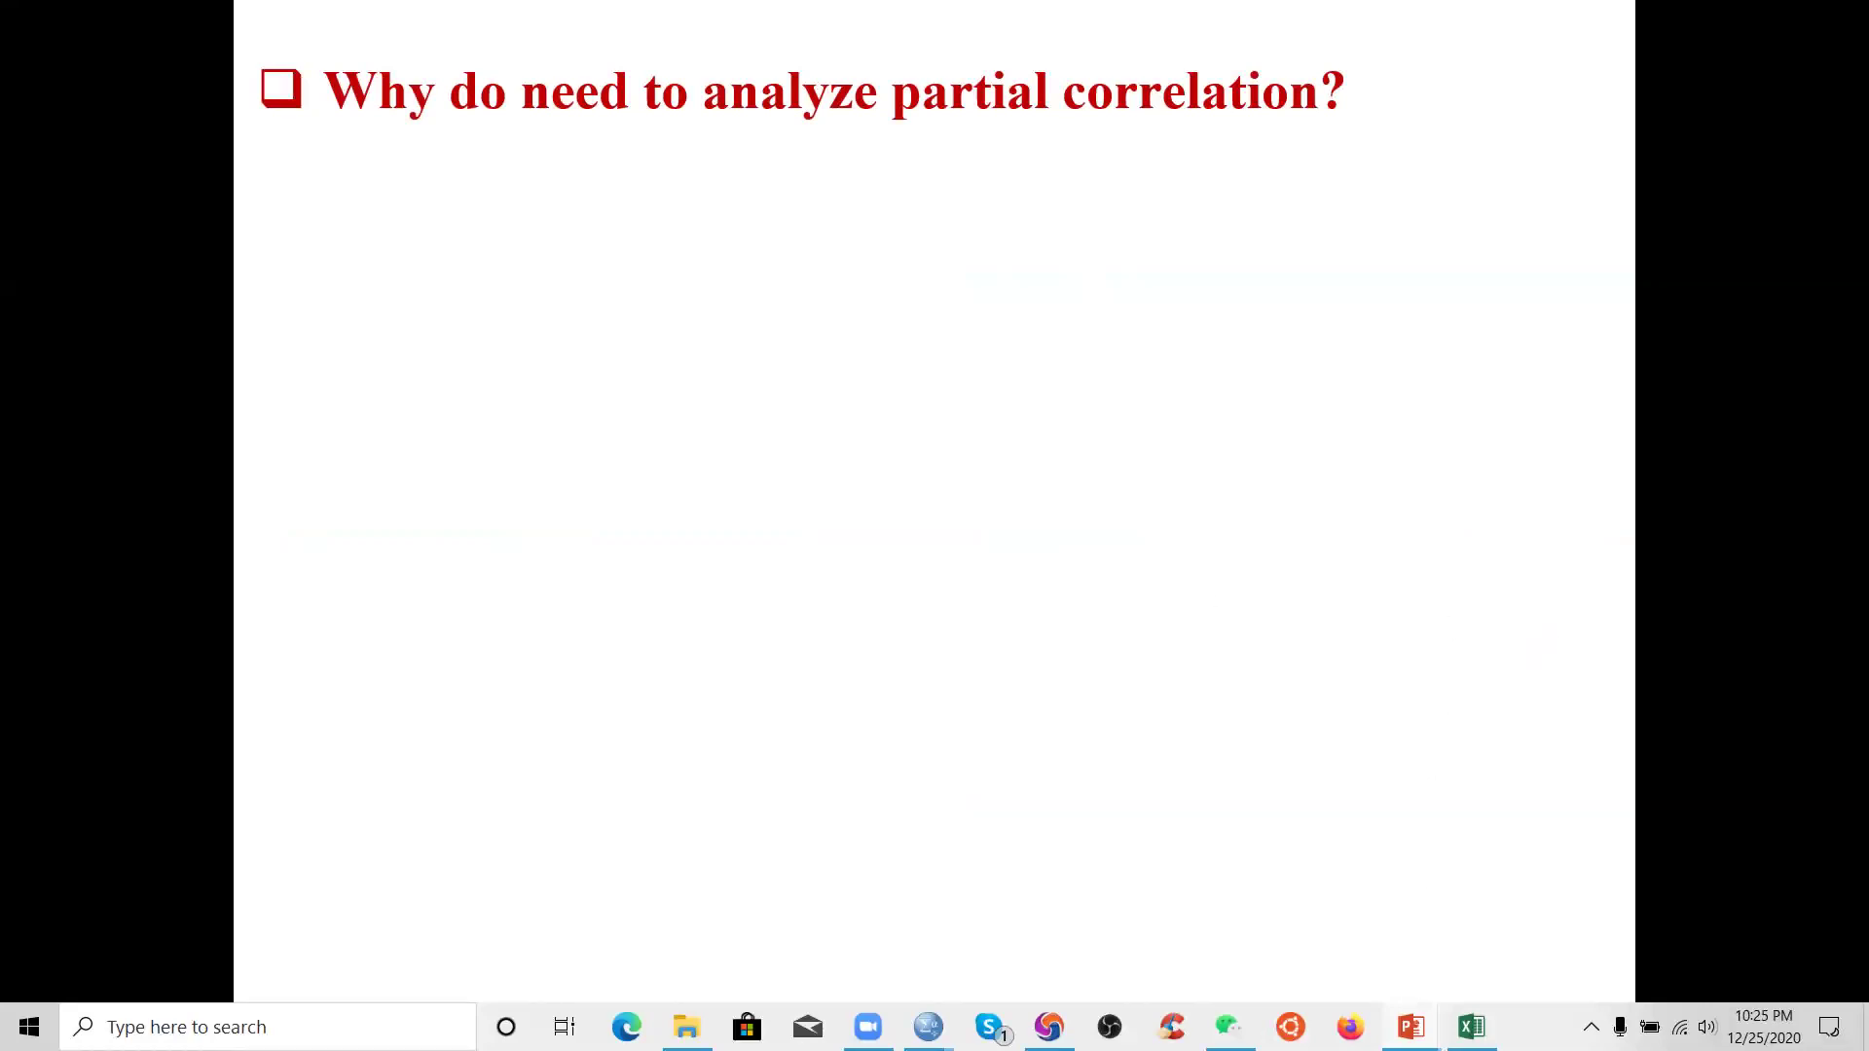
mouse_move(1440, 1008)
left_click(1476, 930)
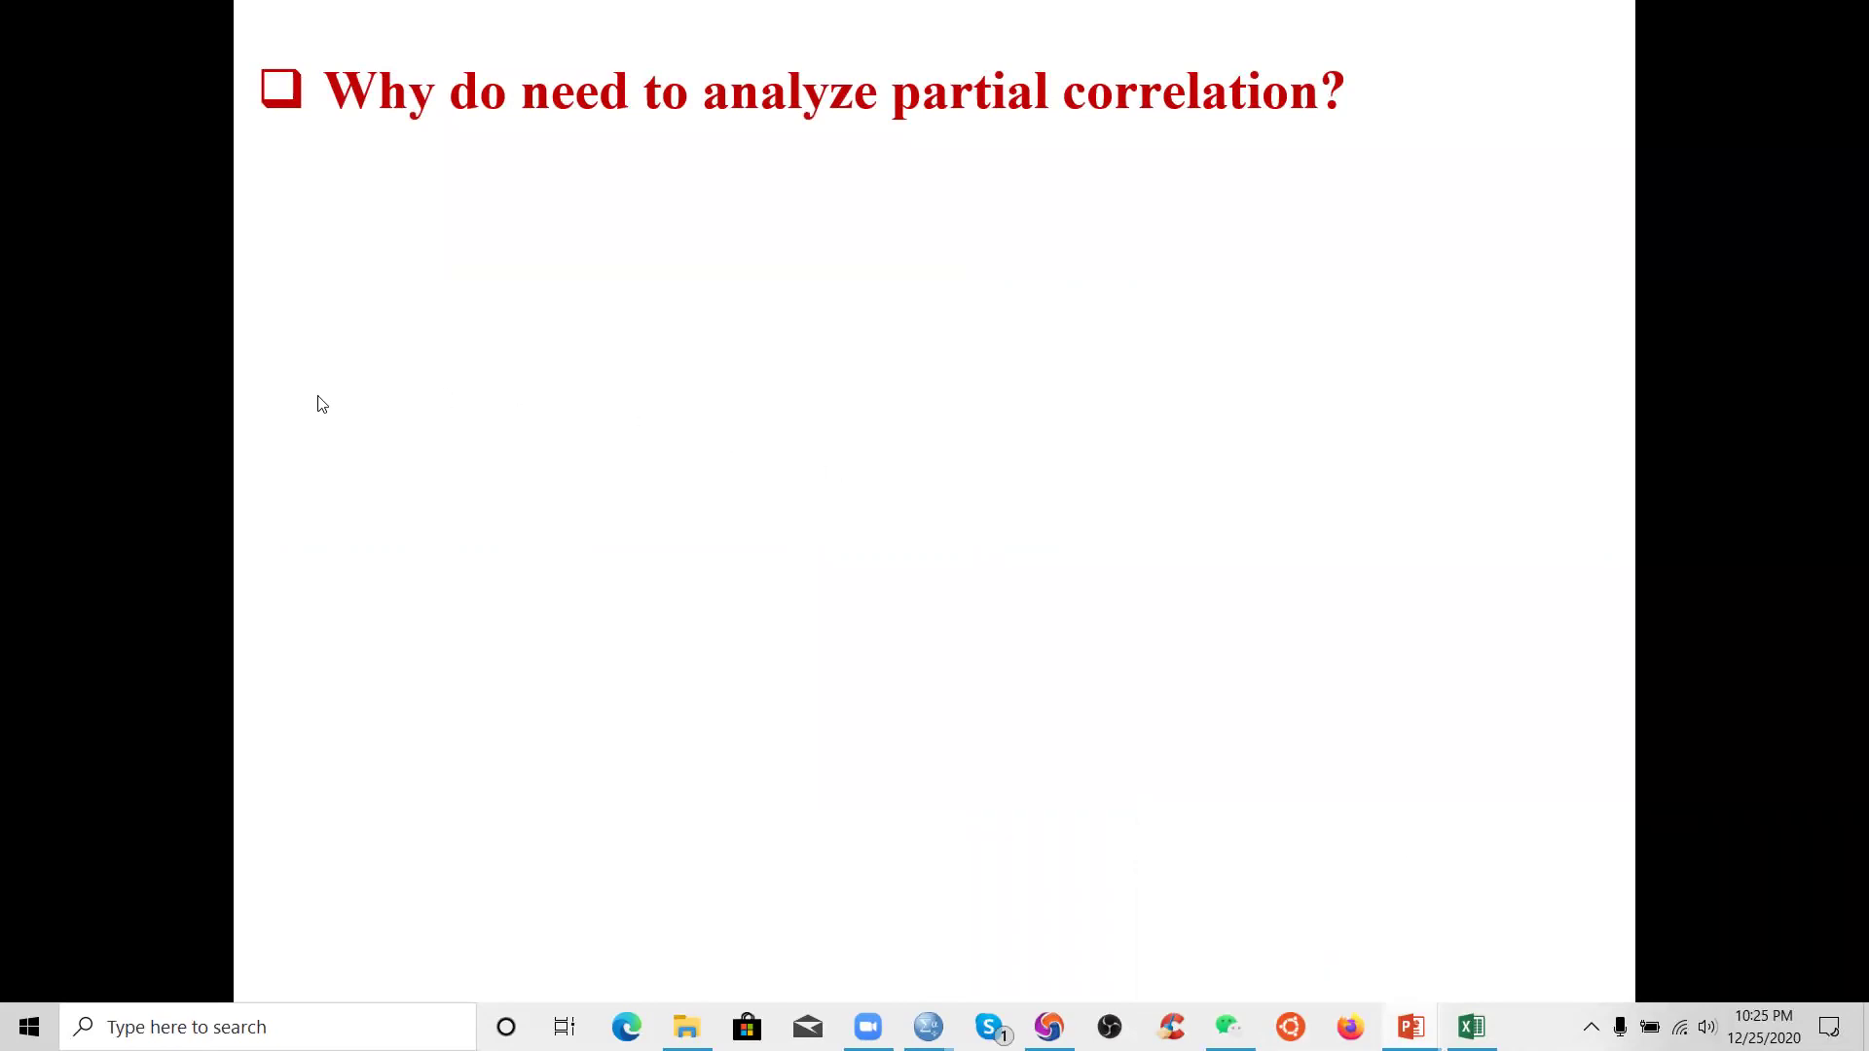